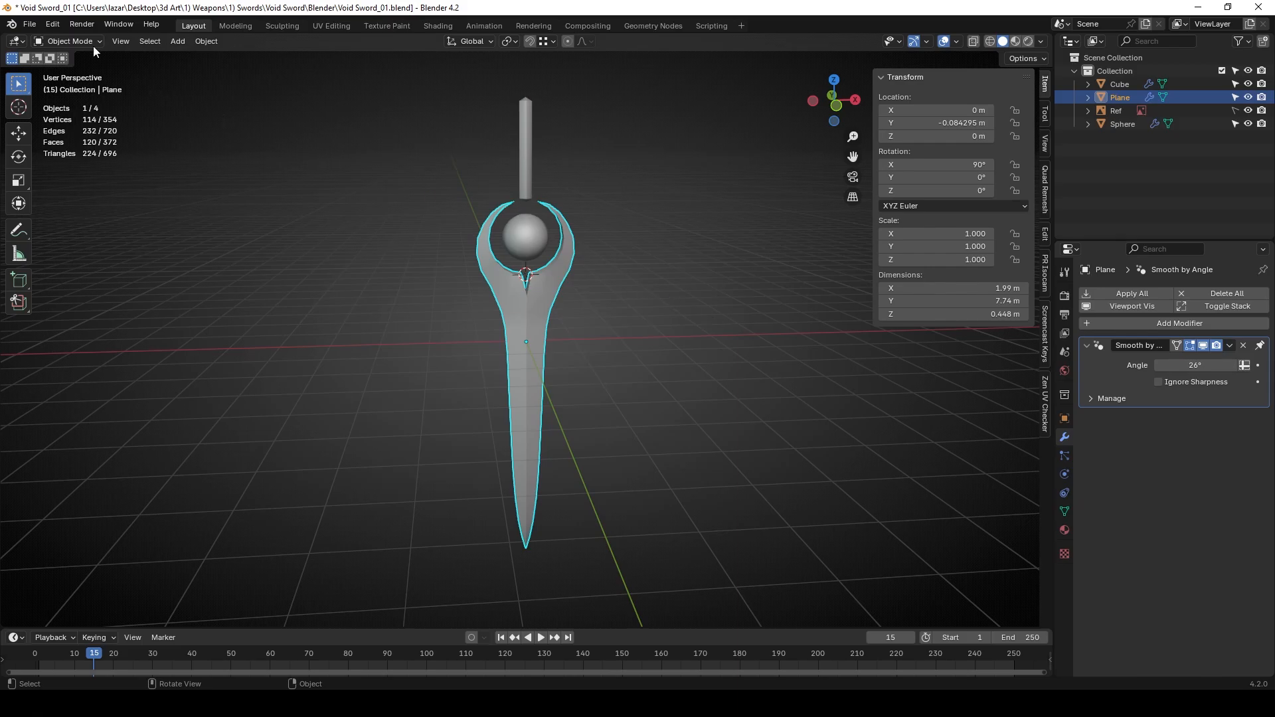
Search the available and installed extensions in the preferences for "zen", then close the preferences.
left_click(52, 25)
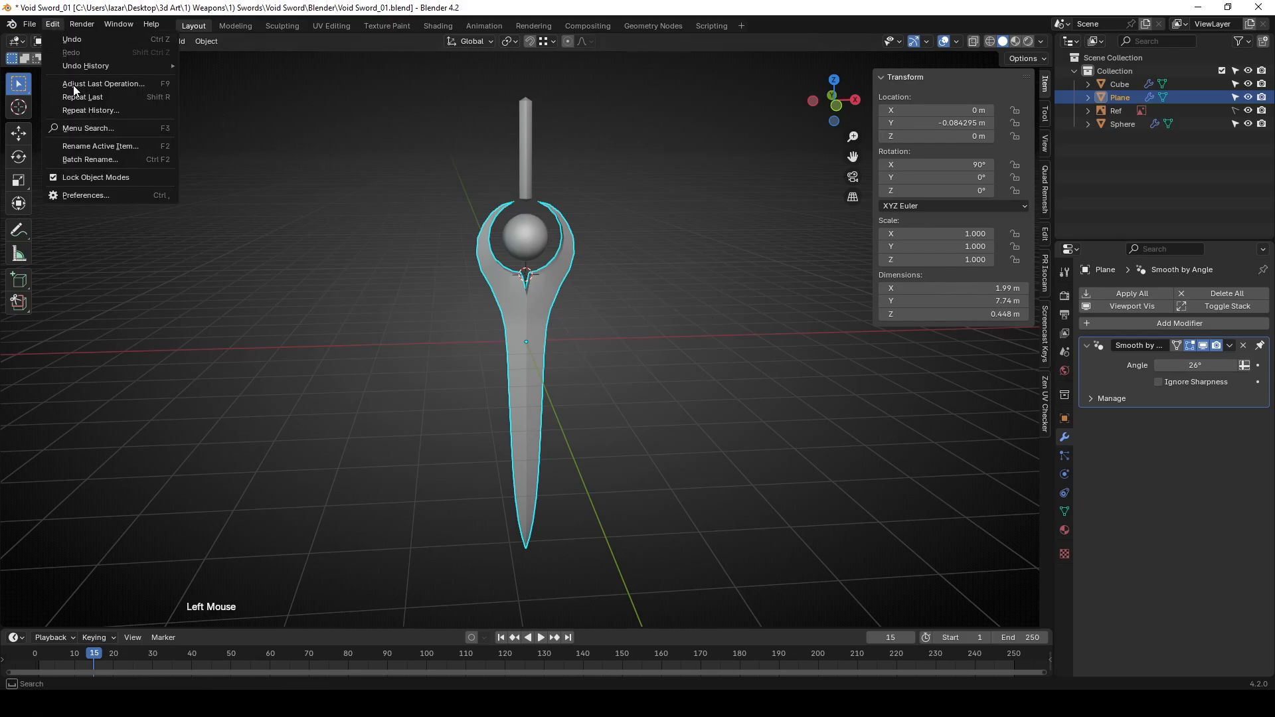
left_click(102, 193)
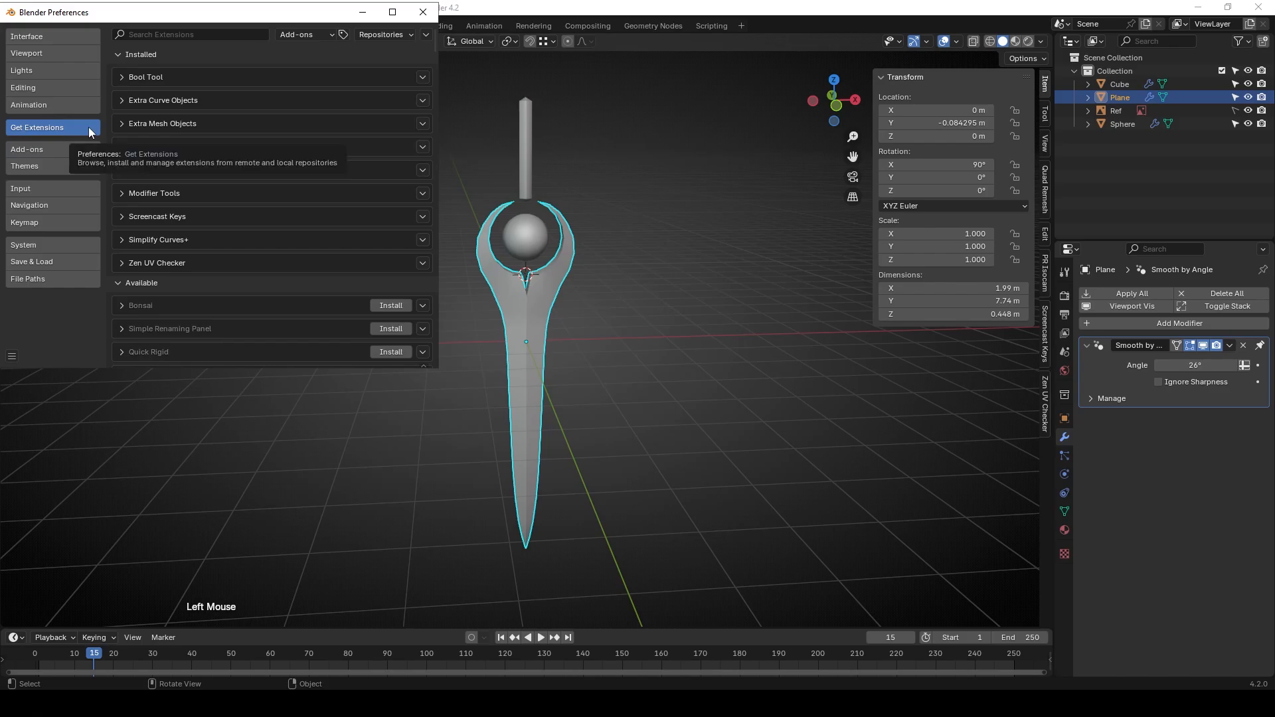
left_click(183, 34)
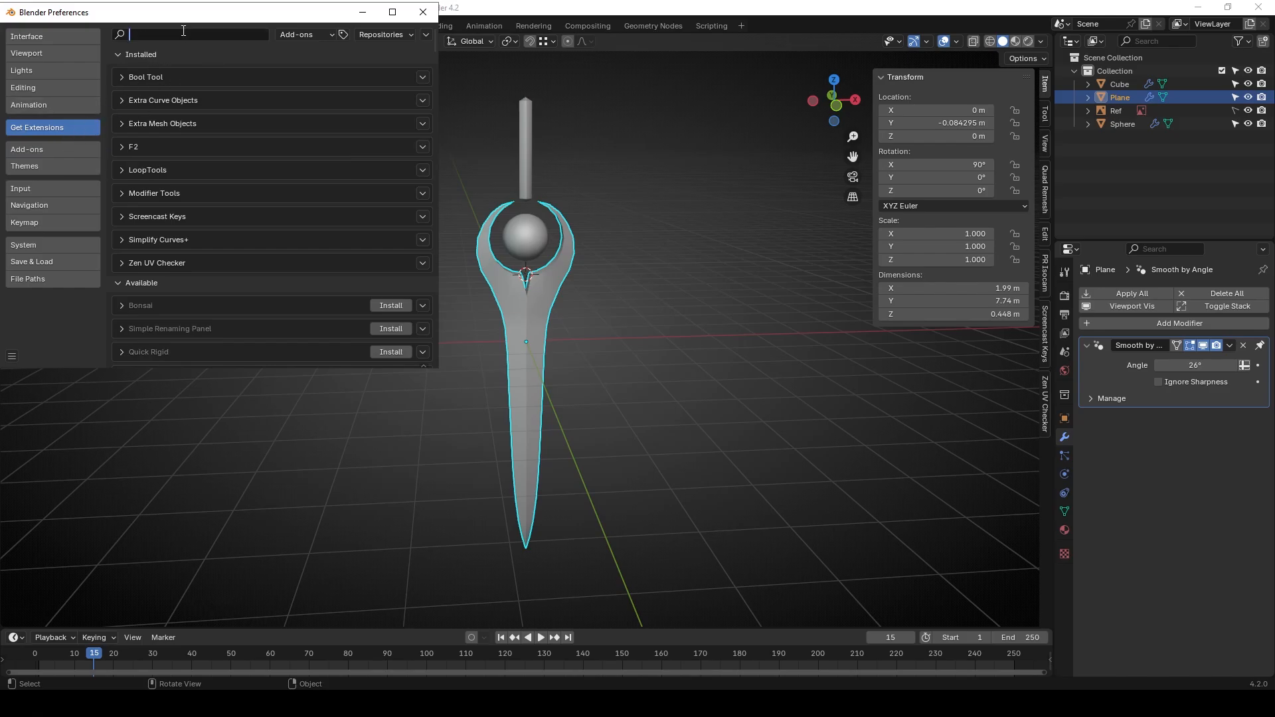
type("zen")
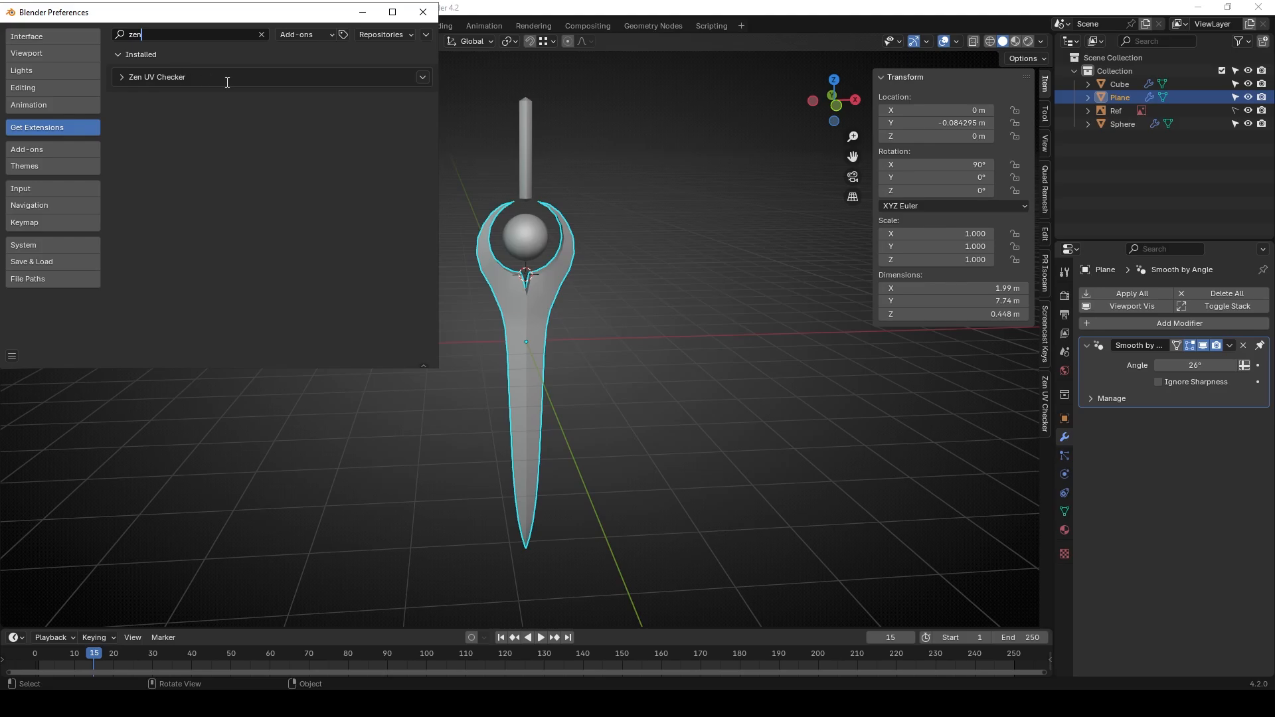
left_click(424, 11)
Apply the scale of all three sword objects: handle, sphere and blade.
middle_click_drag(595, 229, 595, 320)
key("a")
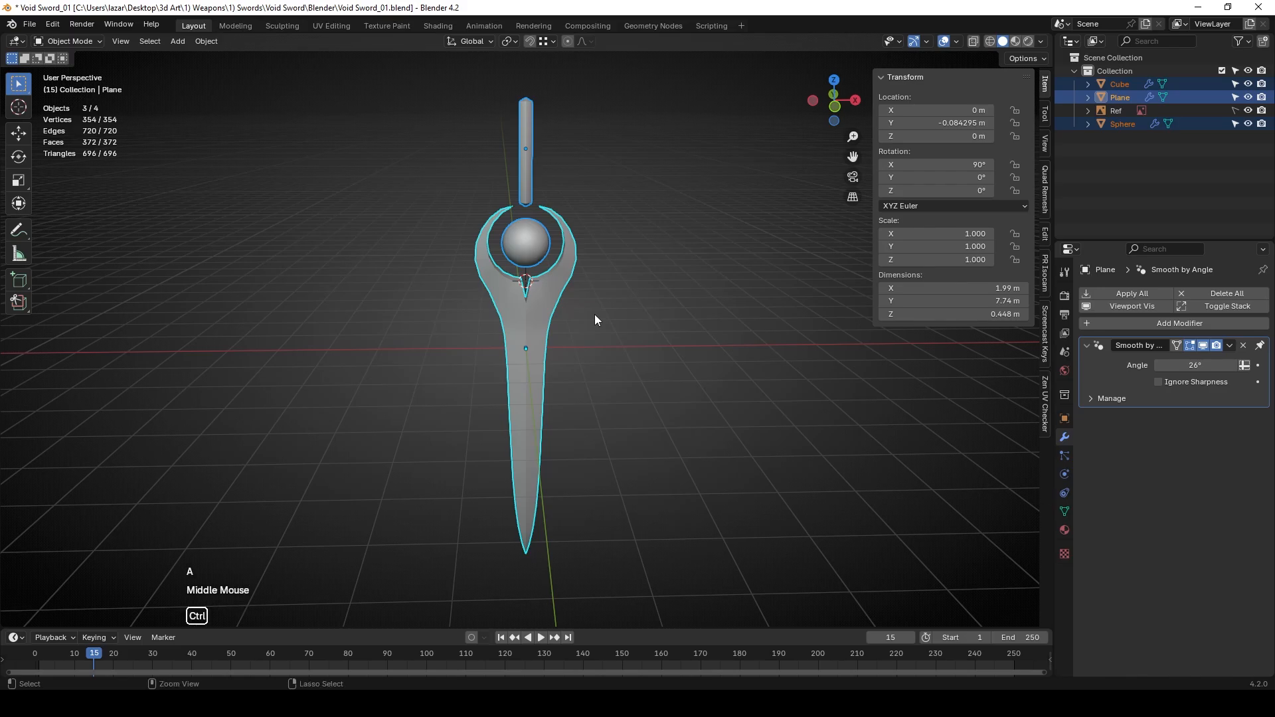
key("ctrl+a")
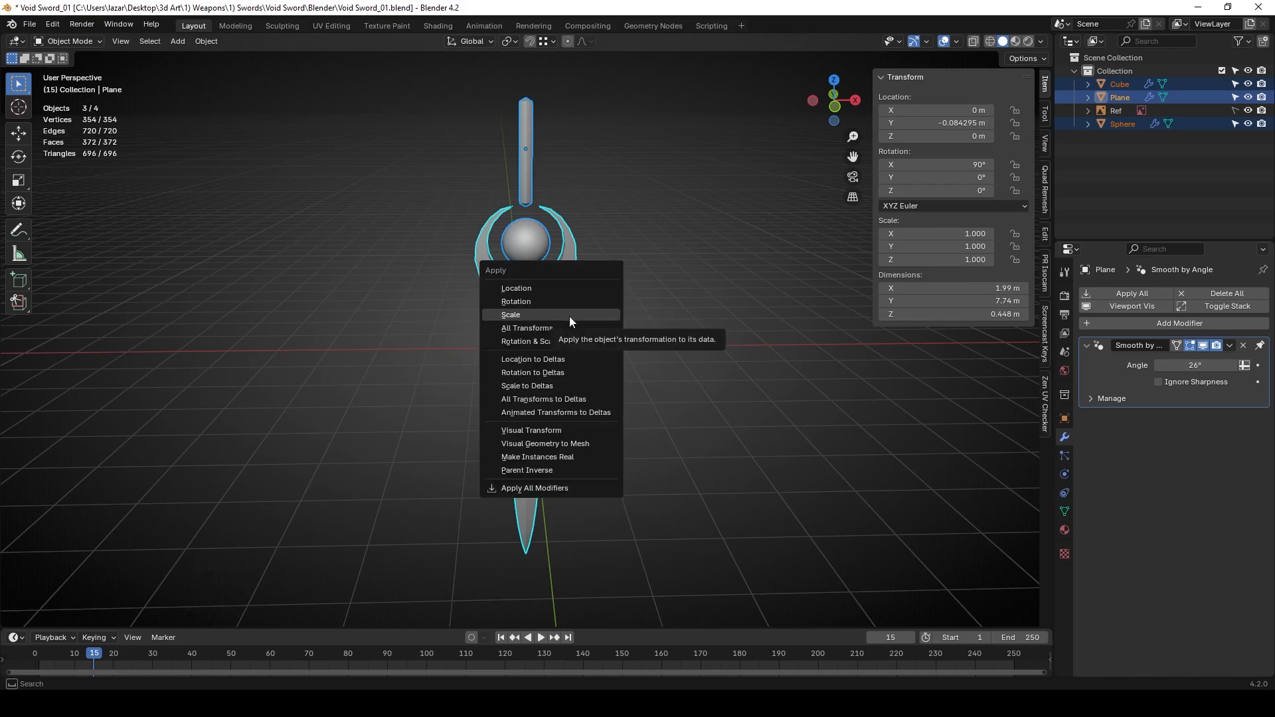
left_click(570, 316)
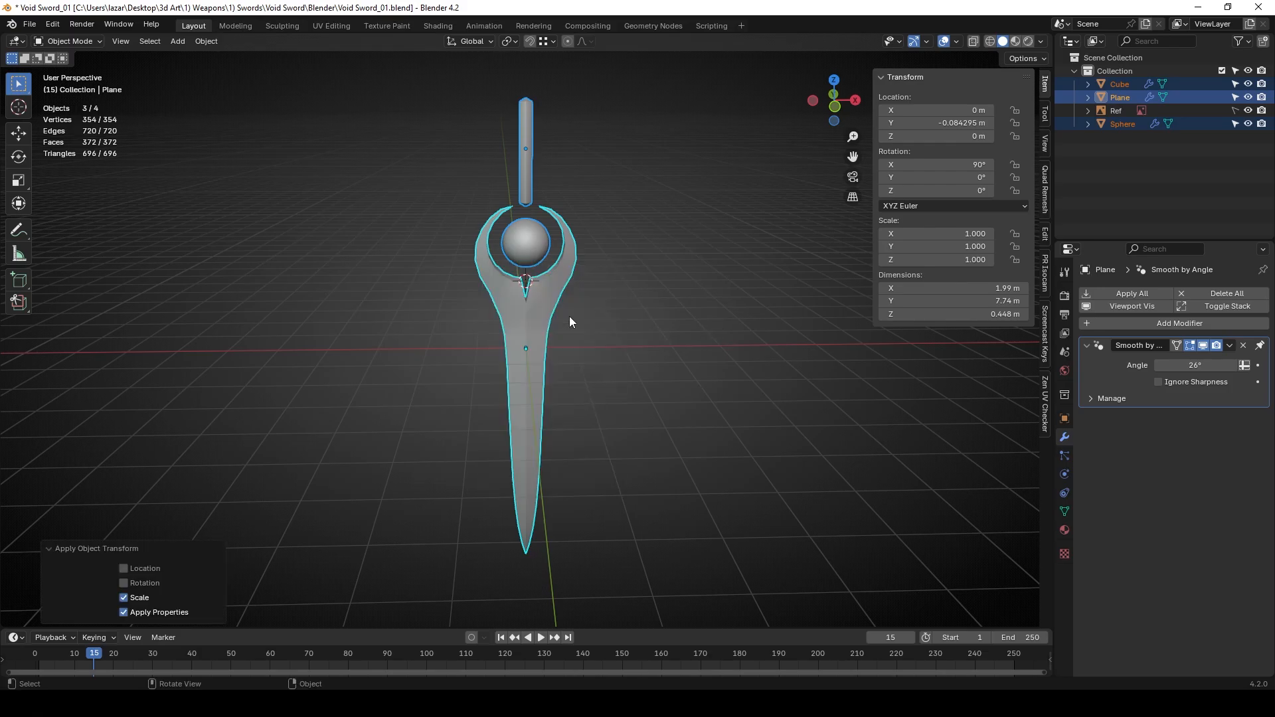
Select only the blade object and bring it into the UV Editing workspace.
left_click(671, 353)
left_click(528, 340)
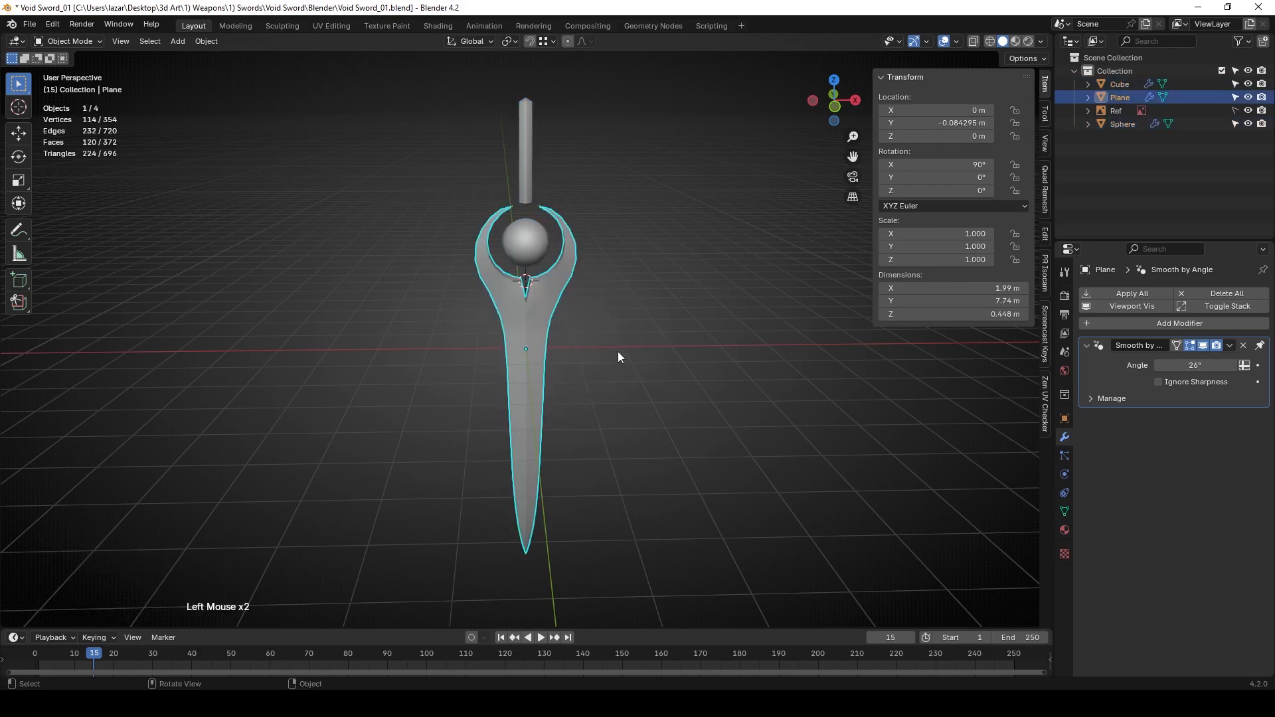
middle_click_drag(636, 322, 651, 328)
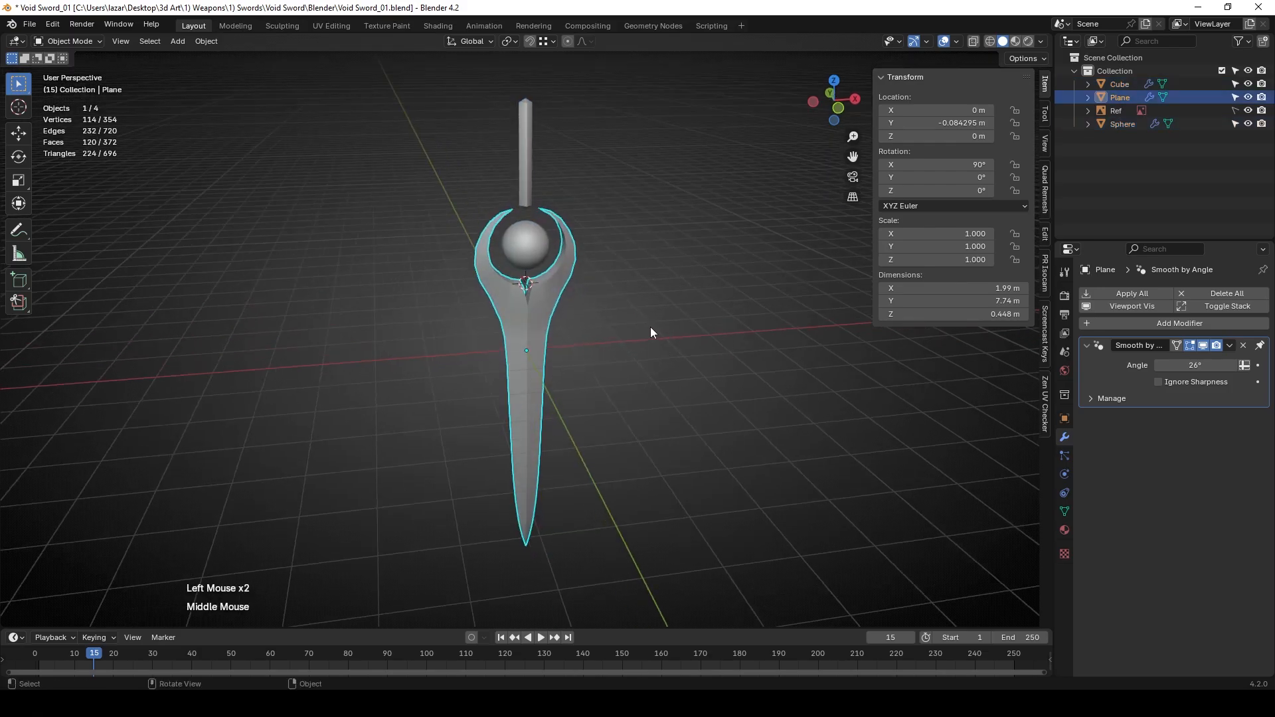
left_click(336, 26)
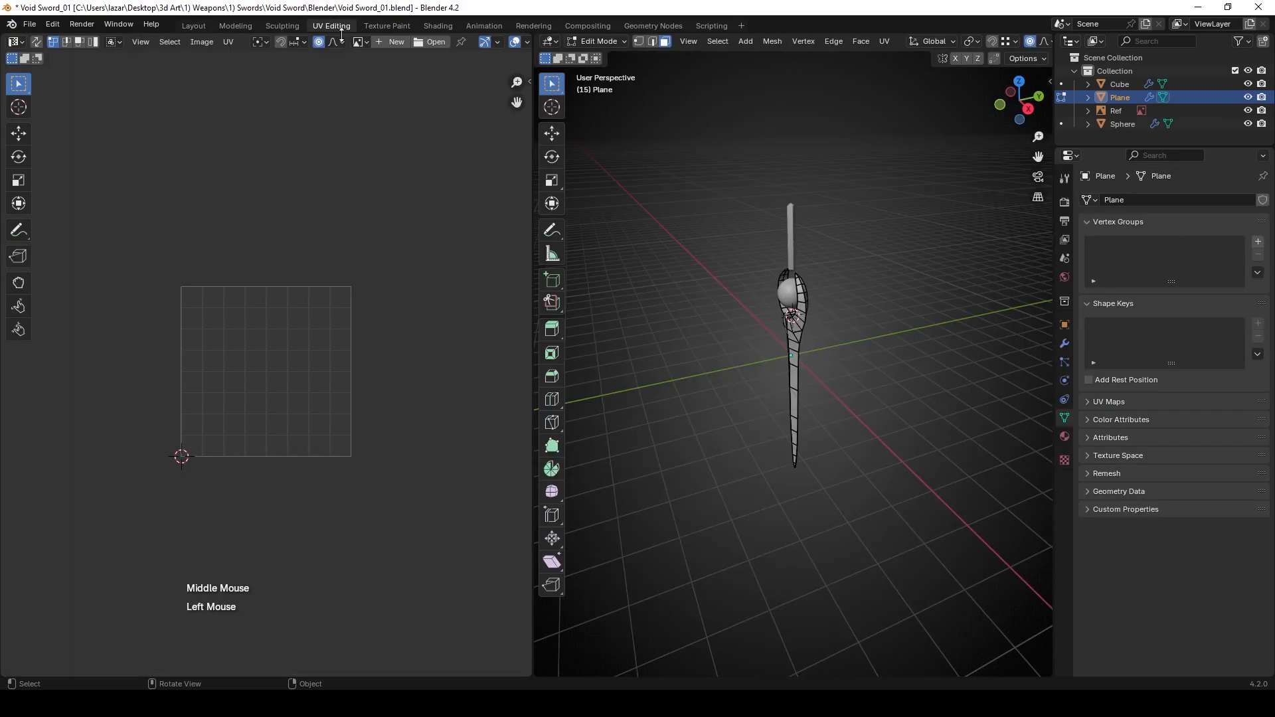
scroll(886, 277, "up", 2)
middle_click_drag(861, 332, 905, 291)
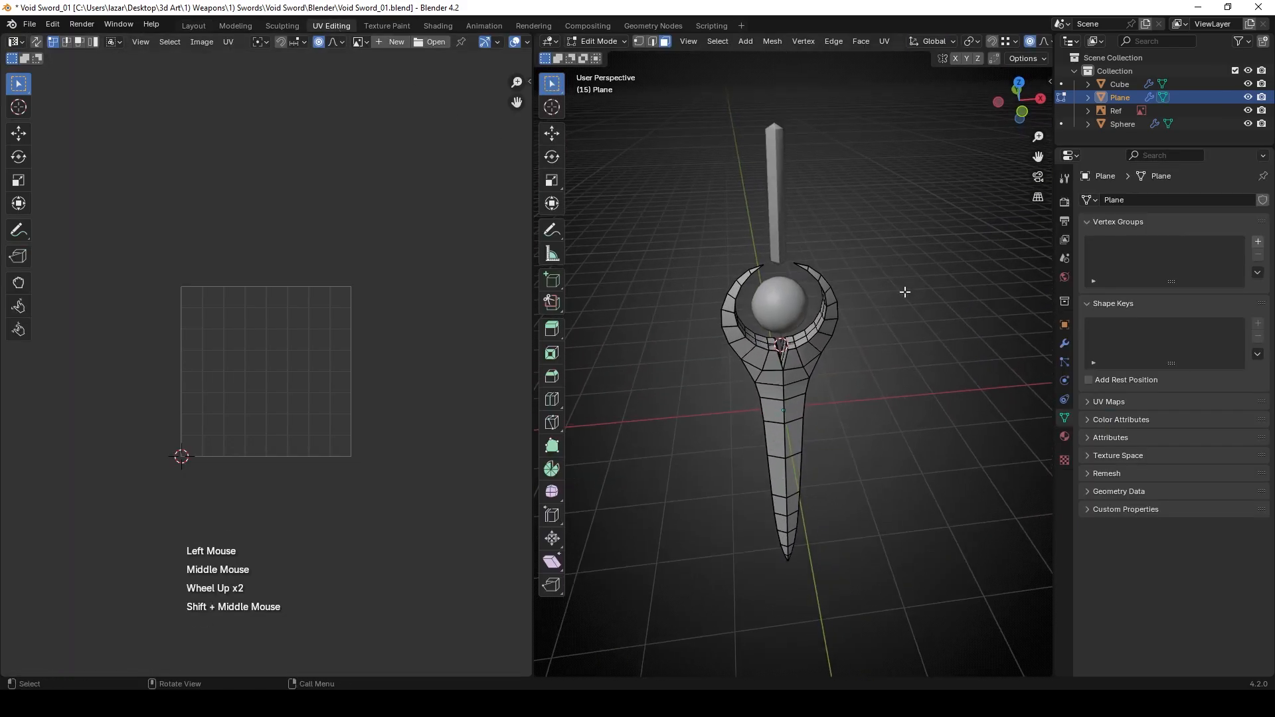
Turn on the Zen UV Checker texture for the blade using the zen-mono-1024x1024.png image.
key("n")
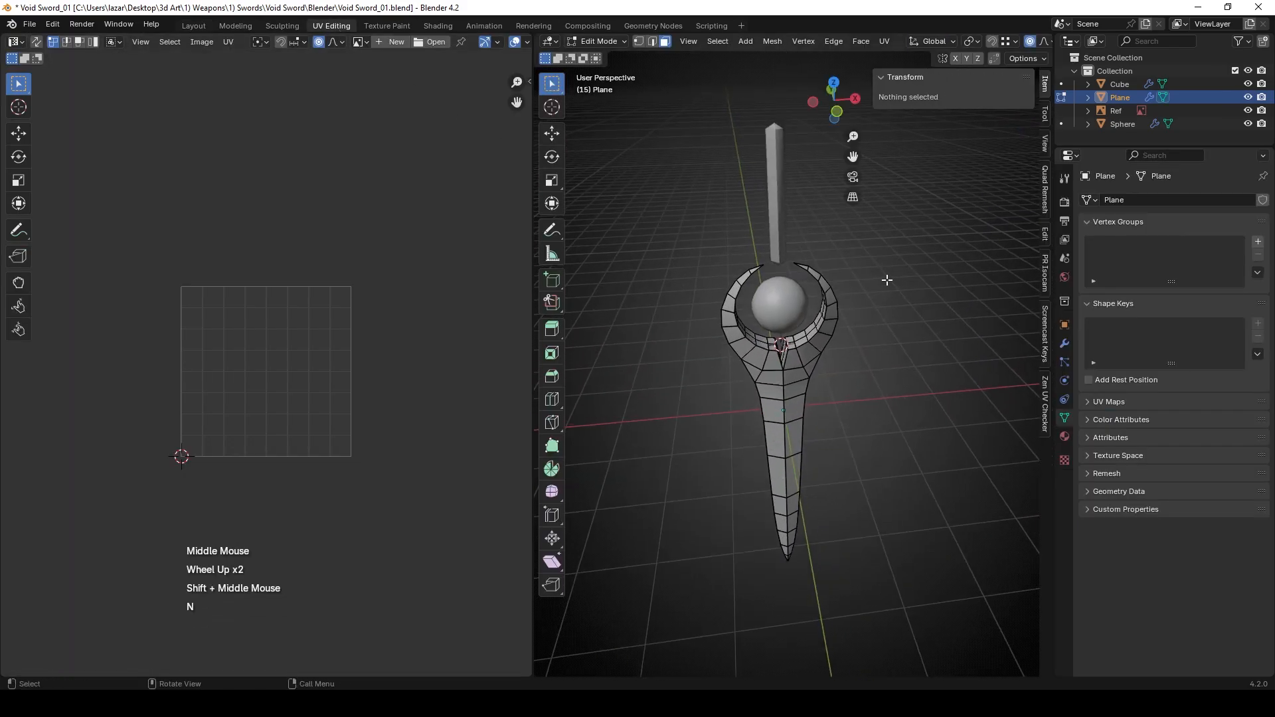
left_click(1047, 413)
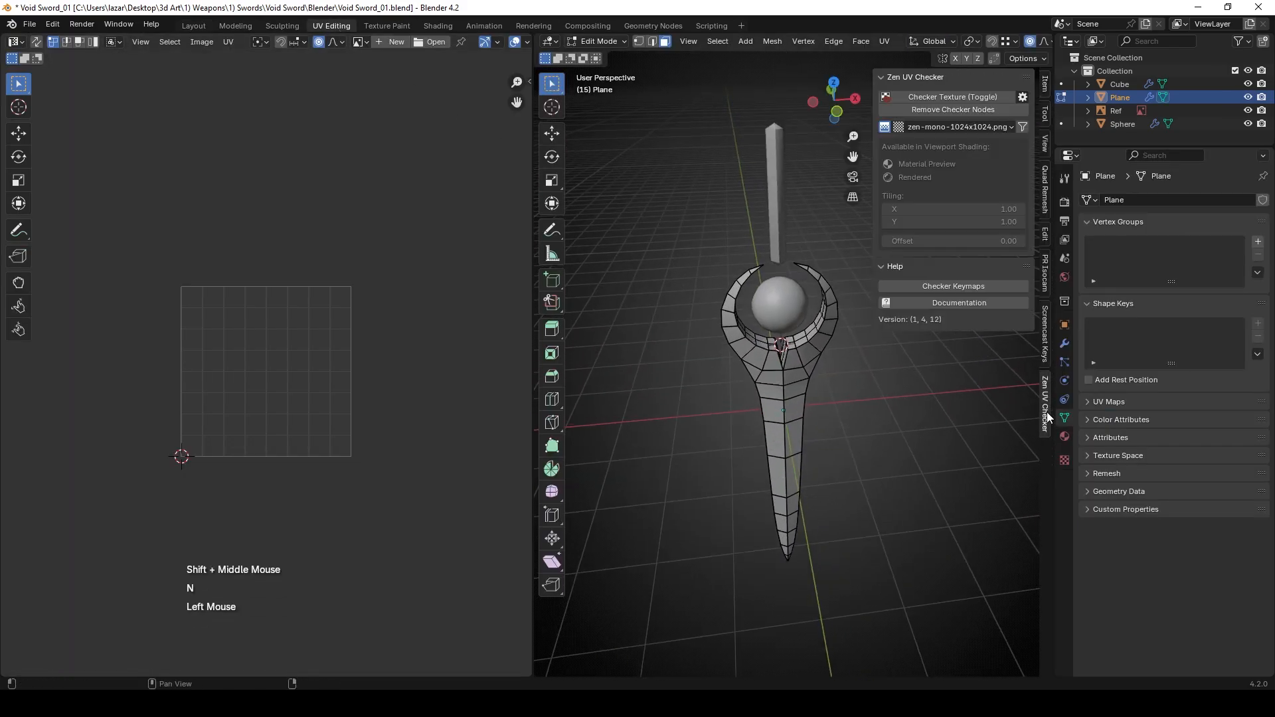
left_click(947, 126)
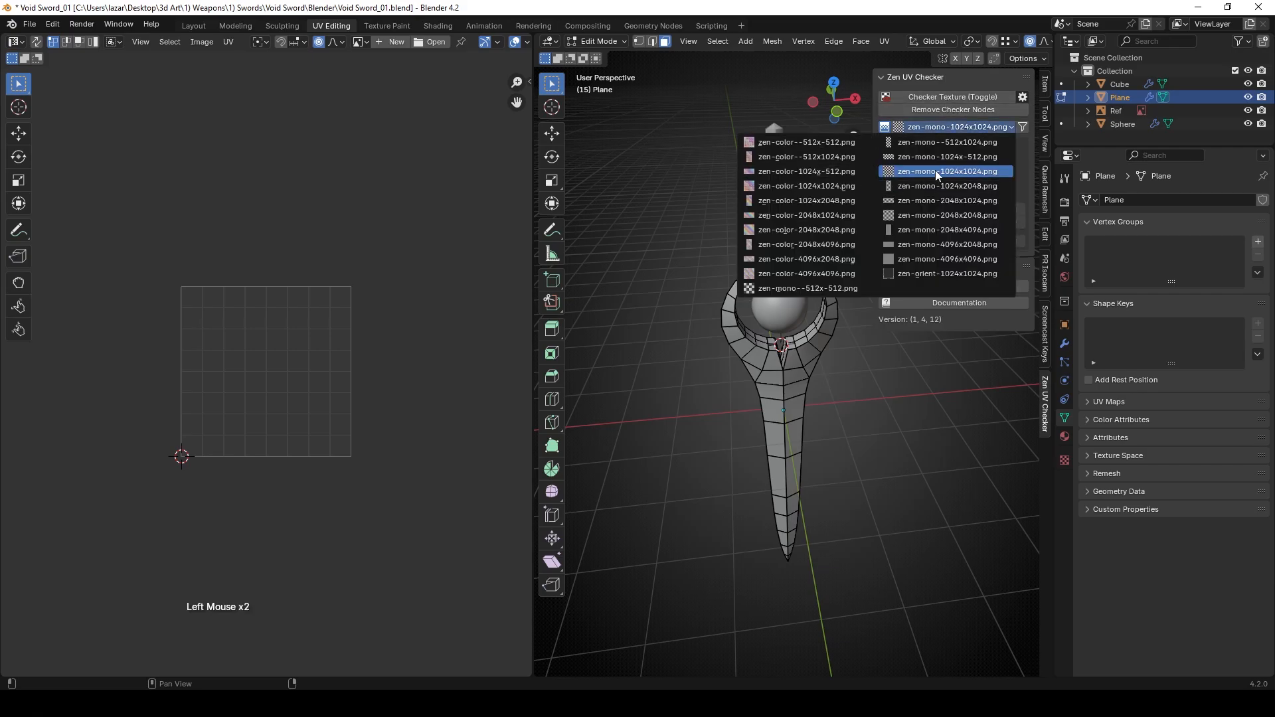
left_click(941, 127)
left_click(940, 126)
left_click(934, 174)
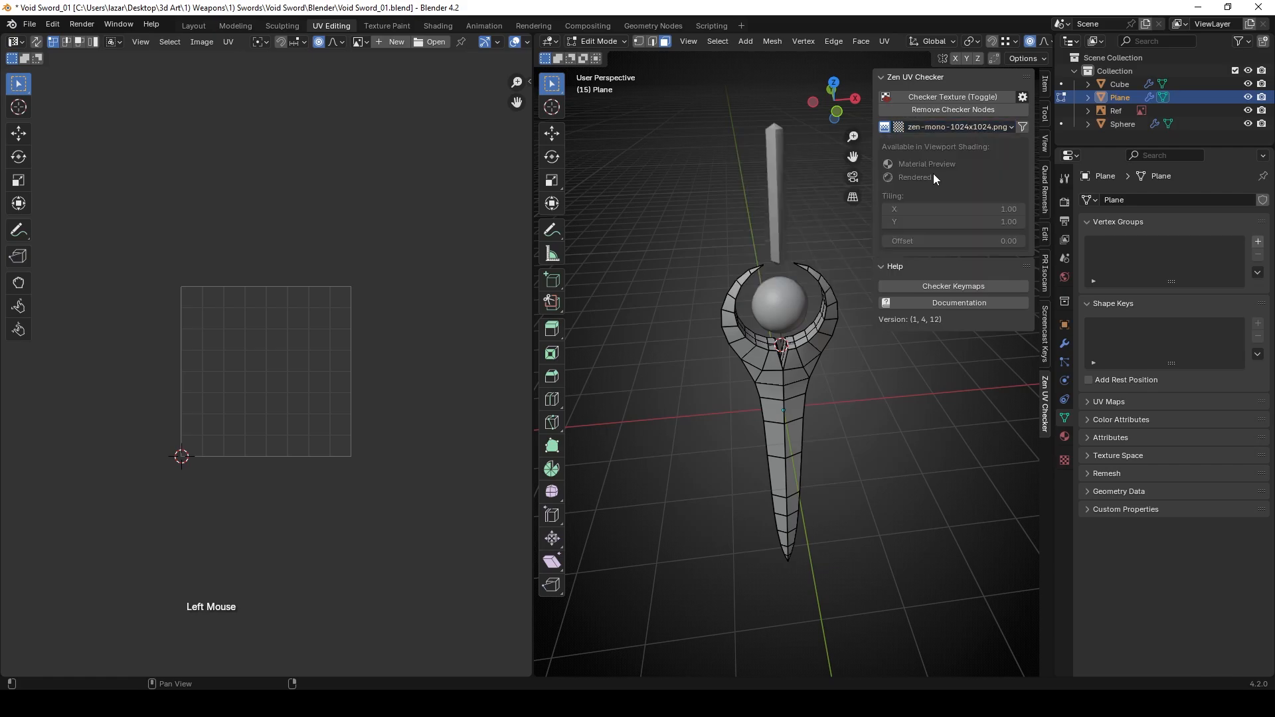
left_click(950, 94)
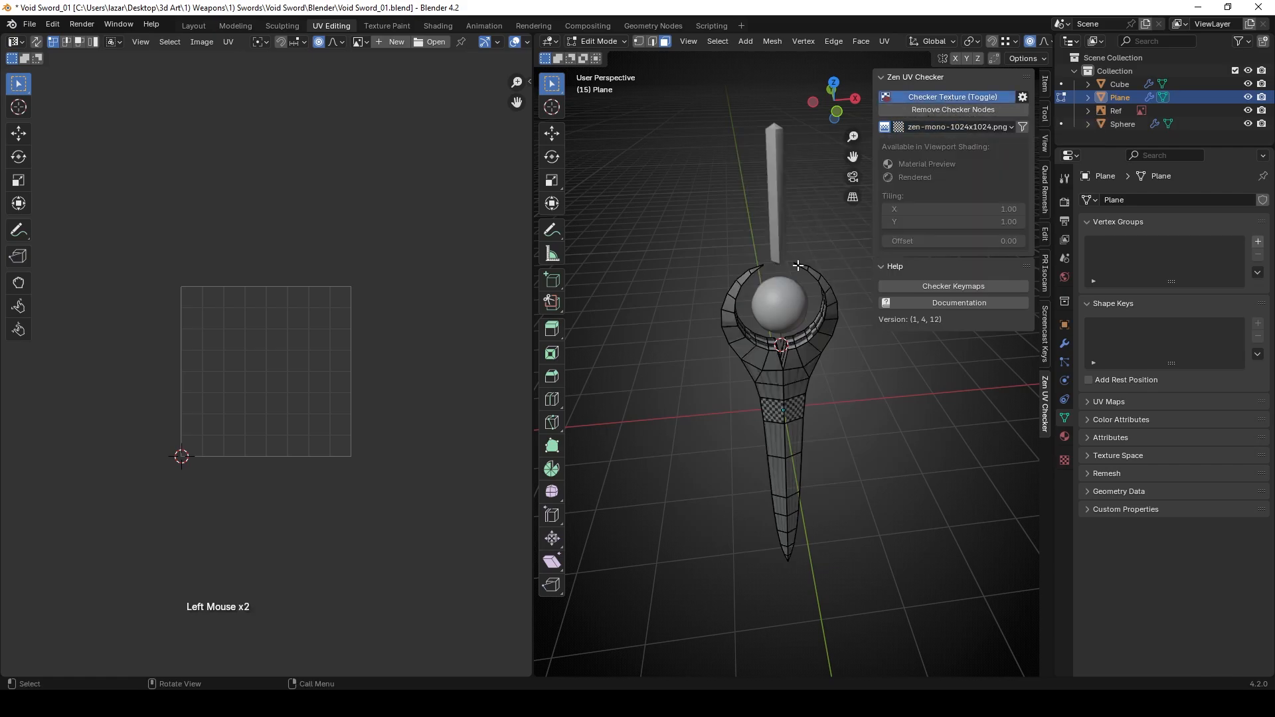
Switch the viewport to Material Preview shading and set the checker tiling to 10 in X and Y.
key("z")
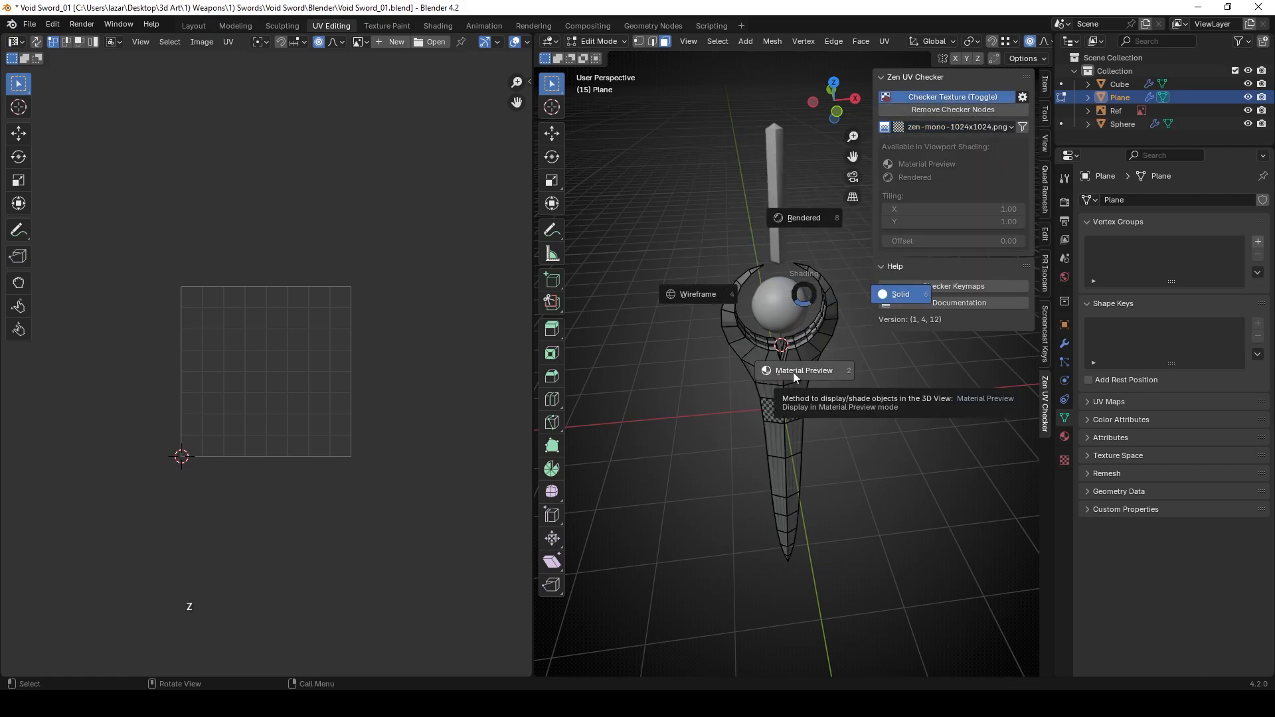
middle_click_drag(814, 364, 838, 361)
left_click(940, 159)
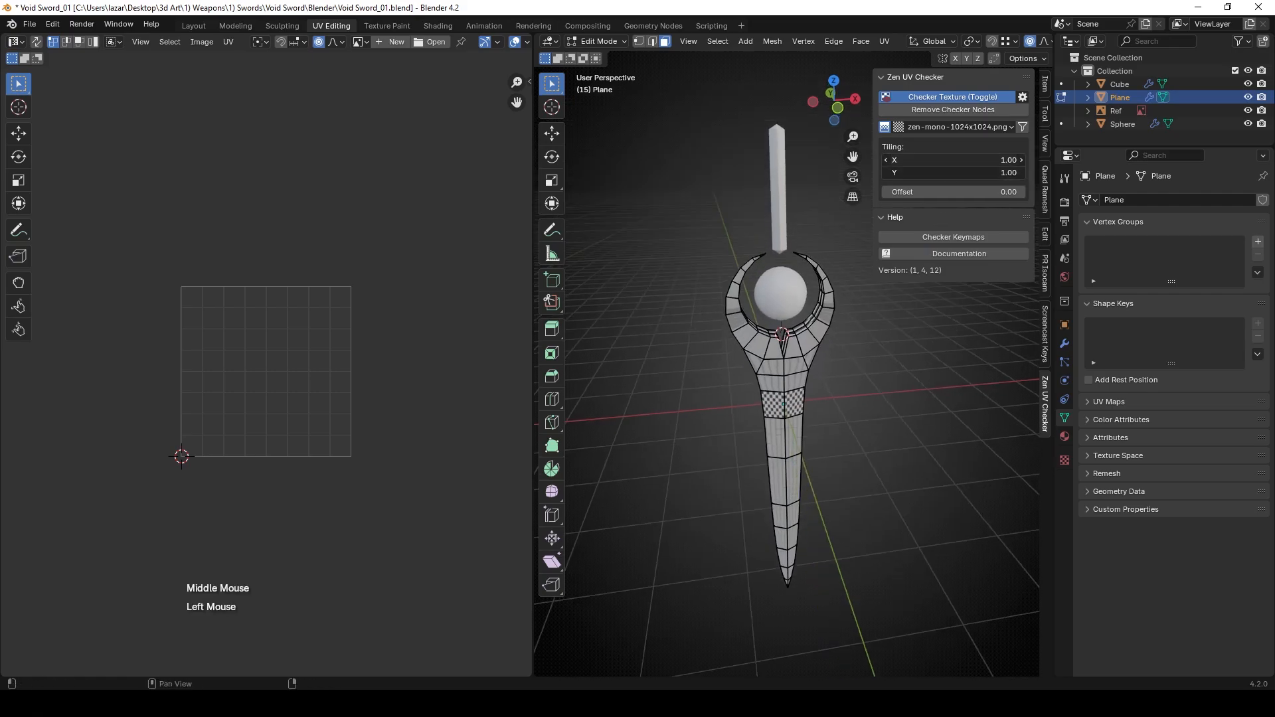
type("10")
key("Return")
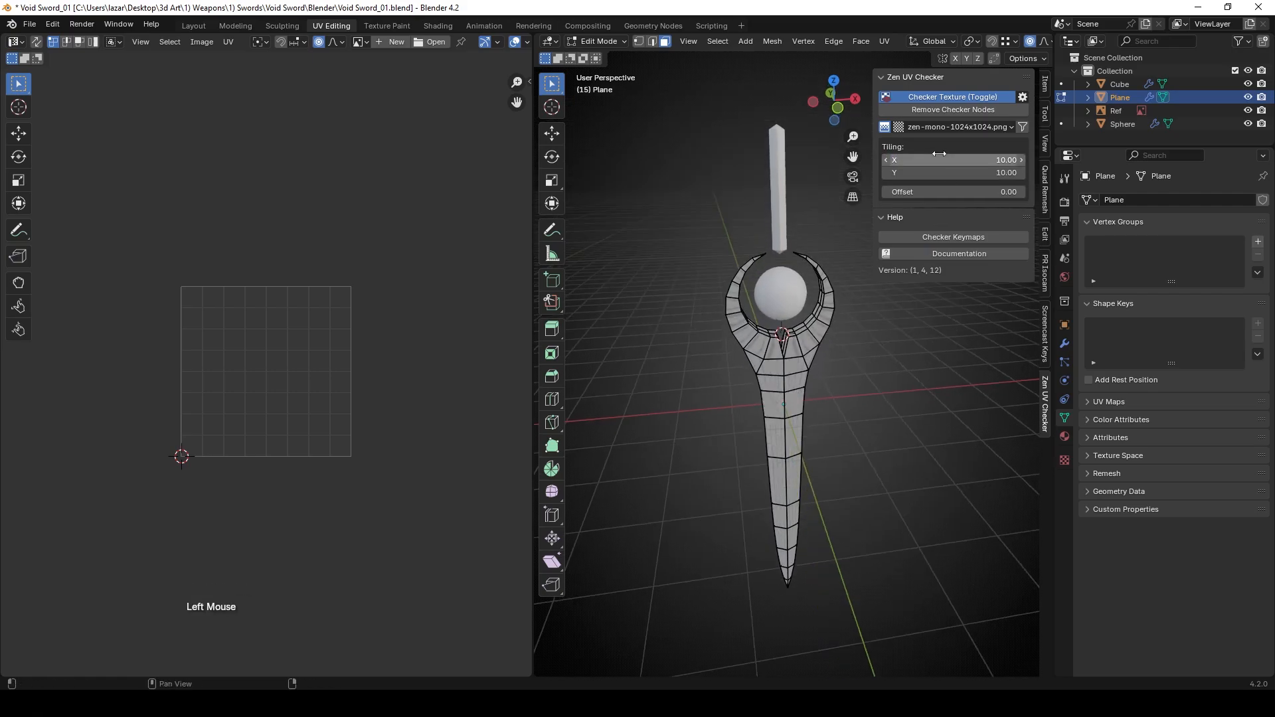
mouse_move(856, 355)
middle_mouse_down()
mouse_move(838, 364)
mouse_move(861, 346)
middle_mouse_up()
scroll(836, 365, "up", 2)
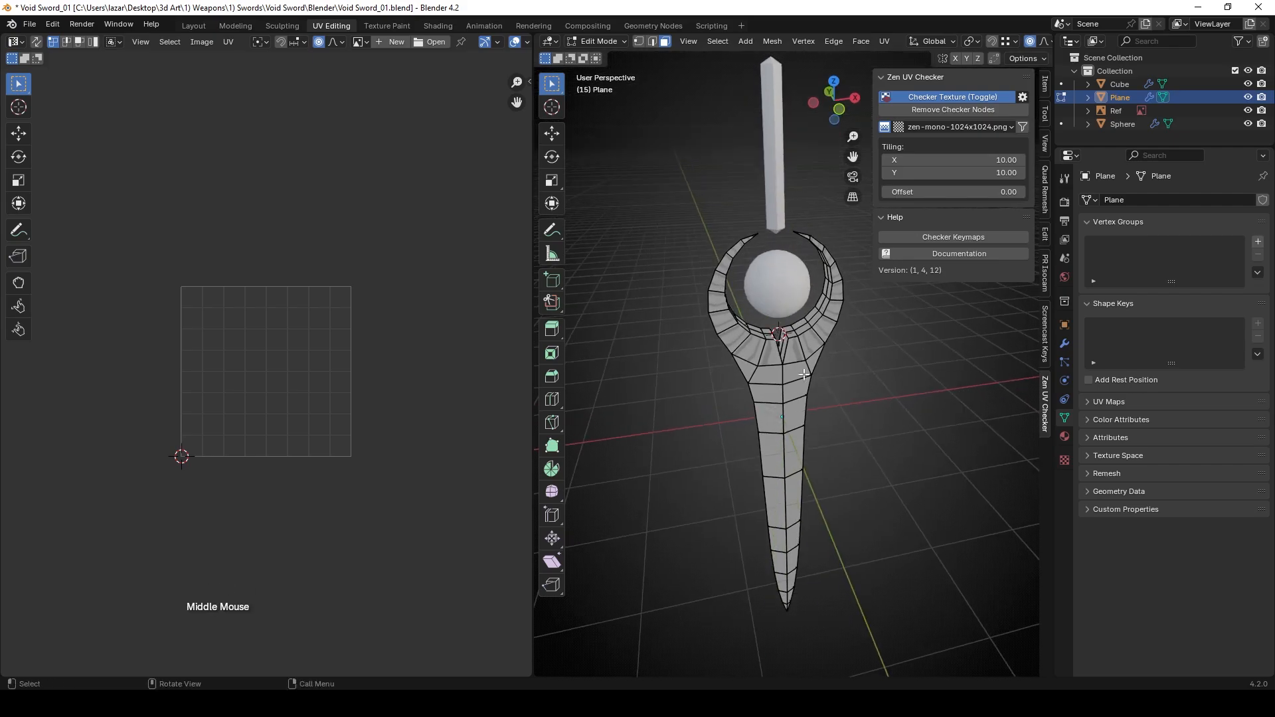
Isolate the blade in local view and hide the 3D viewport's sidebar.
key("slash")
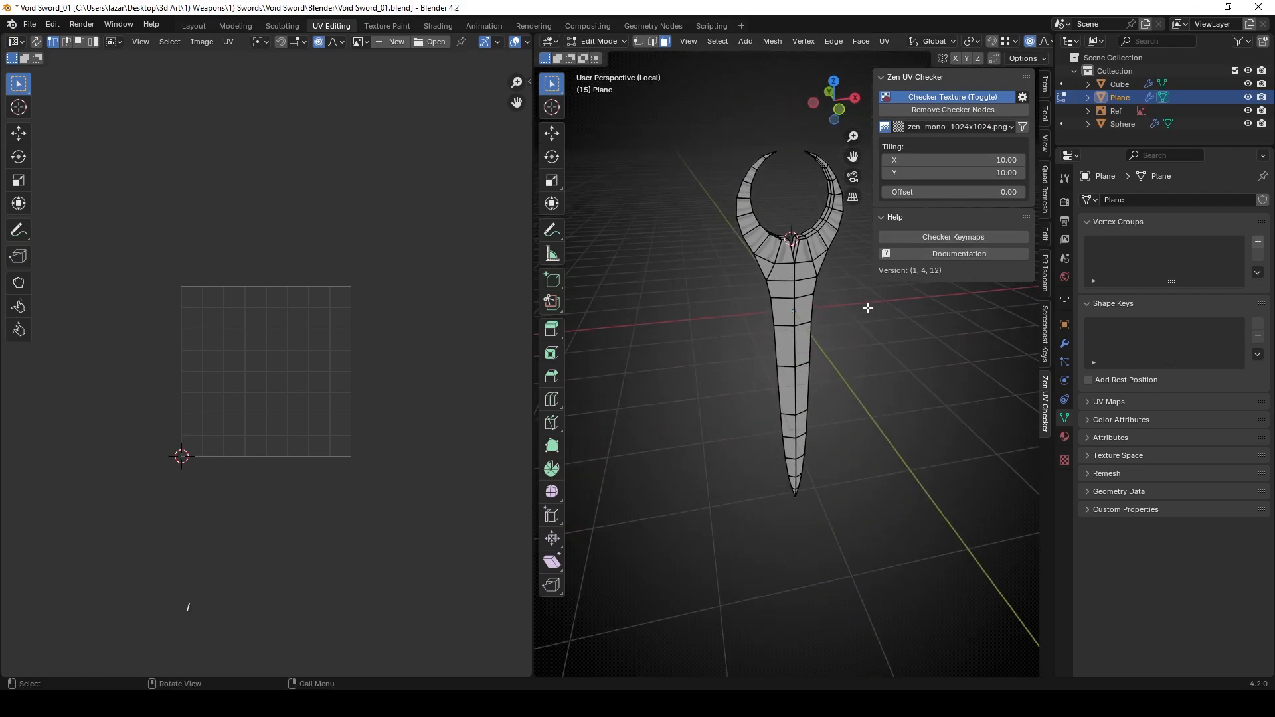
key("n")
middle_click_drag(869, 310, 848, 328, "shift")
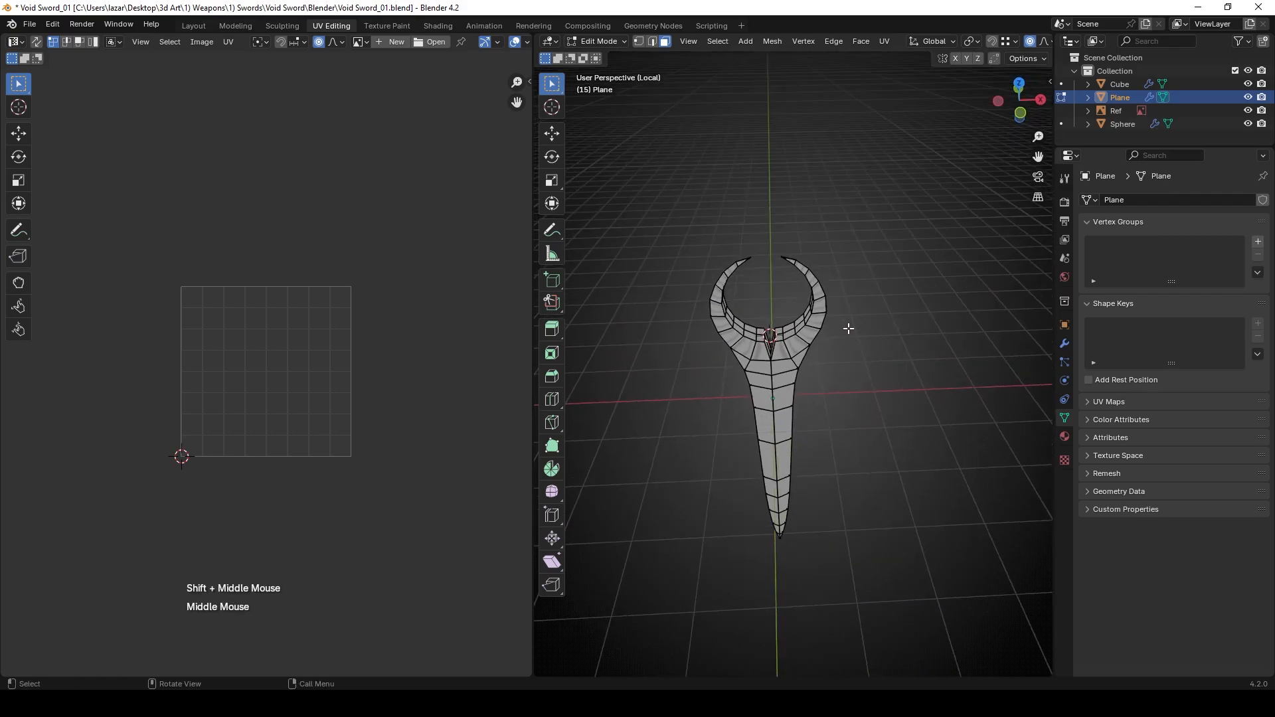
In wireframe top view, select all vertices of the blade's back half, behind the X axis, and delete them.
key("KP_7")
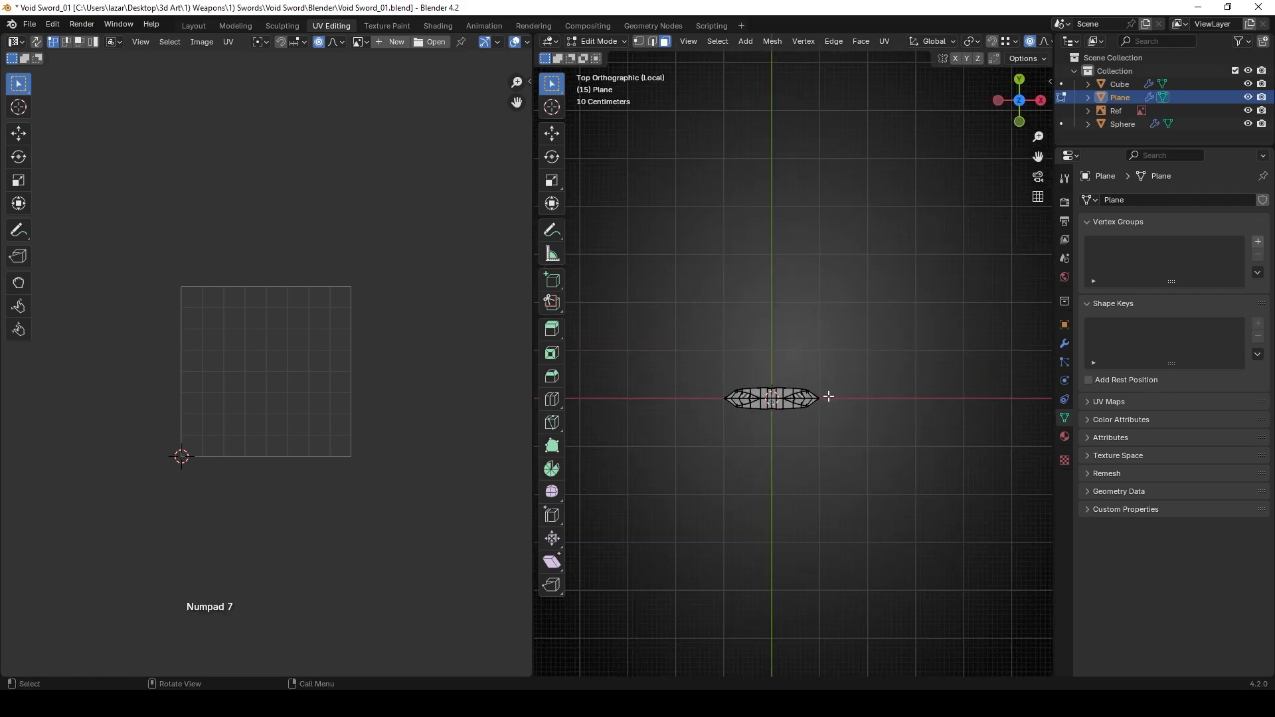
scroll(829, 397, "up", 2)
middle_click_drag(829, 396, 831, 311, "shift")
scroll(836, 362, "up", 1)
key("z")
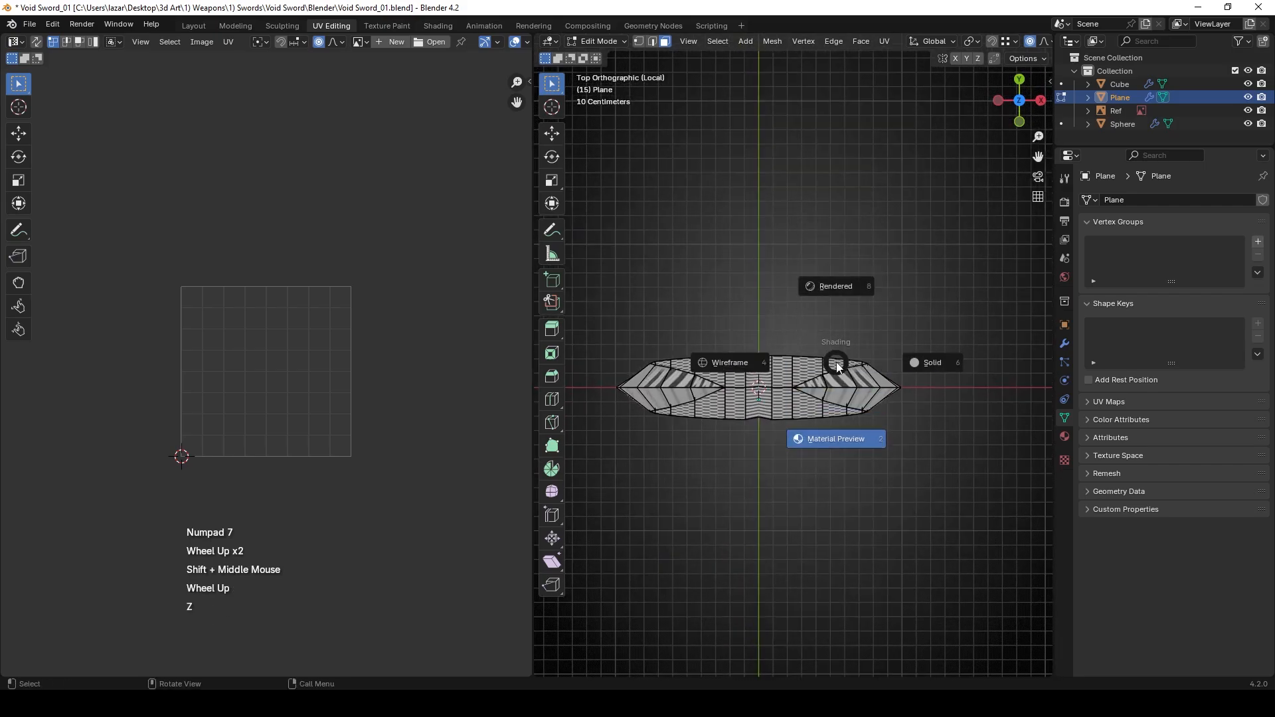
left_click(724, 363)
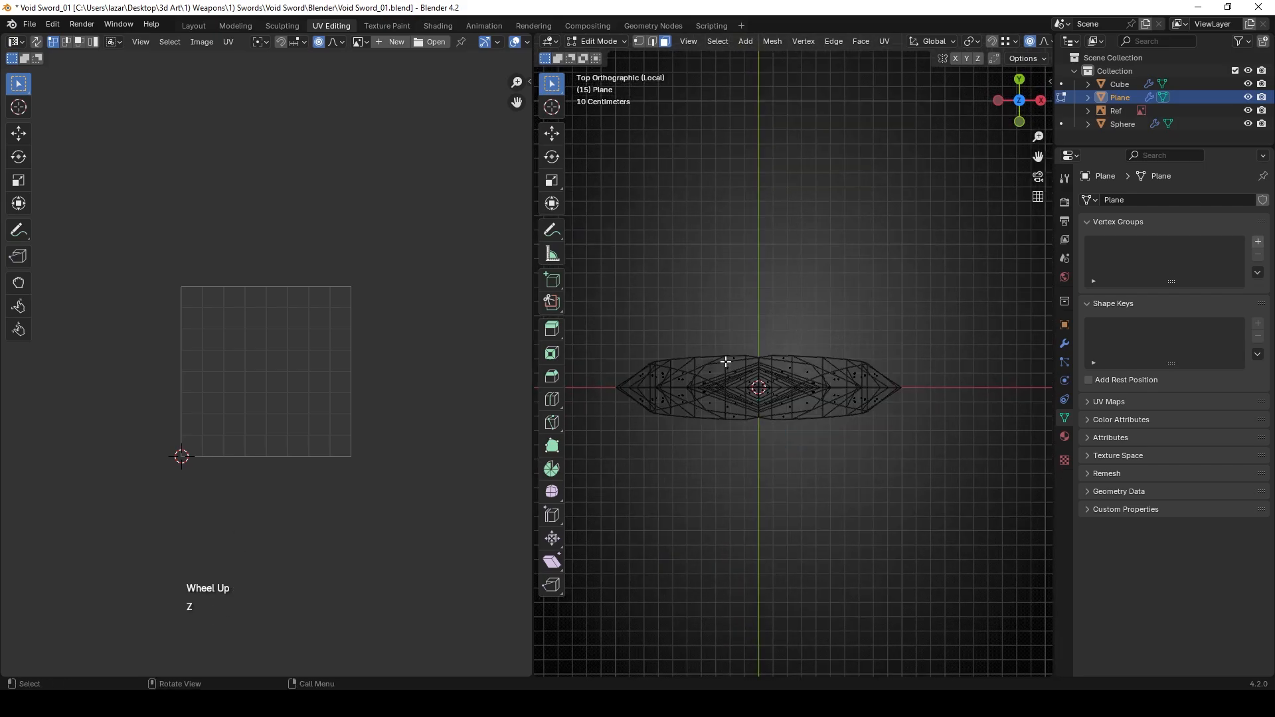
middle_click_drag(725, 362, 735, 352, "shift")
key("1")
left_click_drag(611, 328, 988, 380)
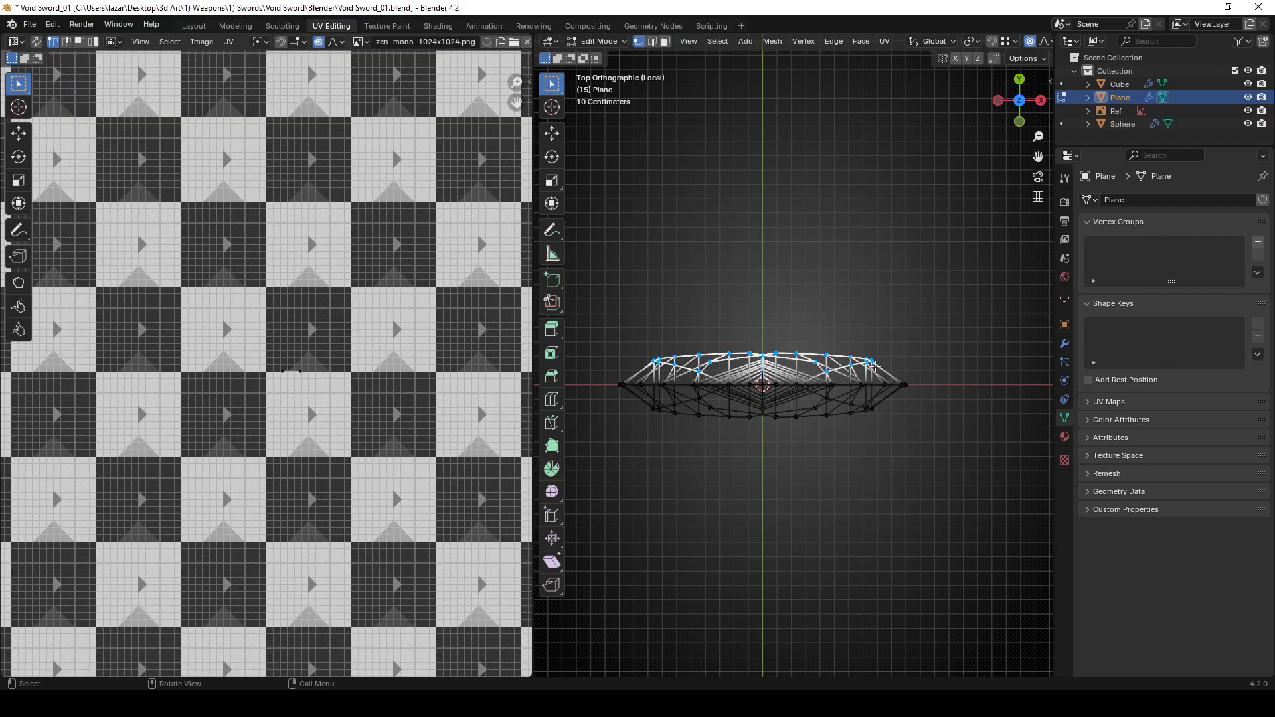
key("x")
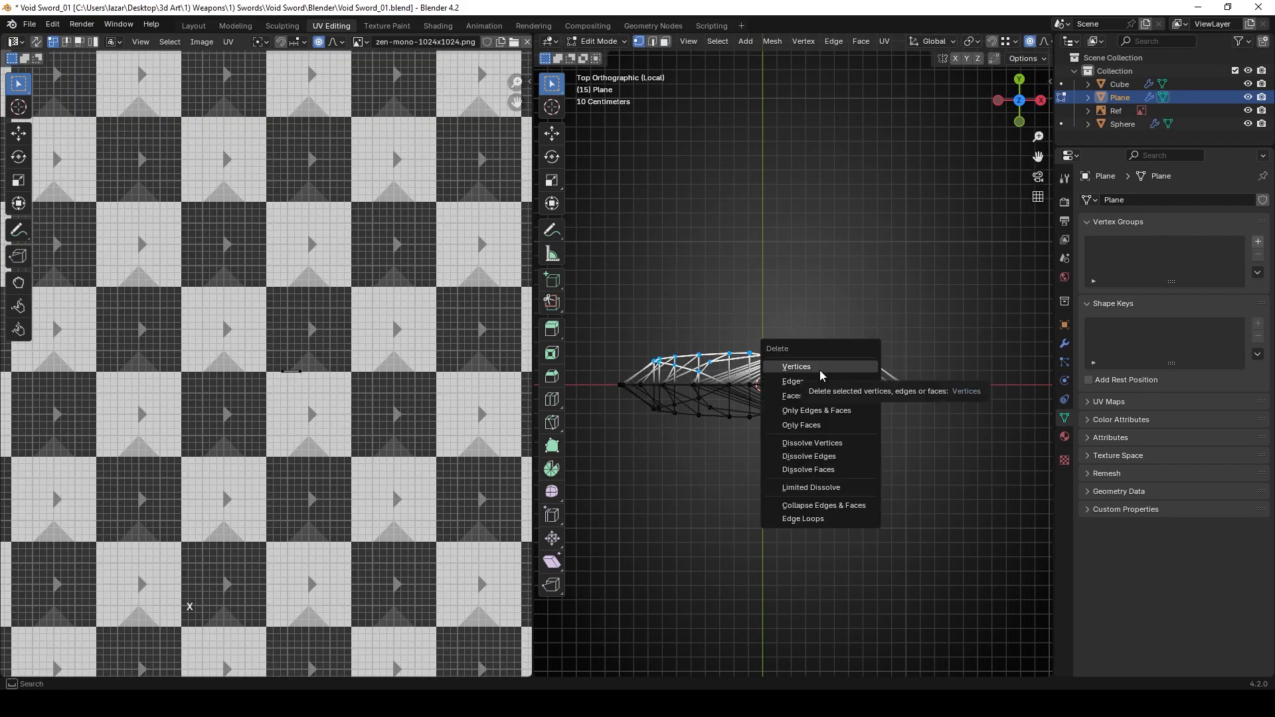
left_click(821, 372)
Unlink the checker image from the UV editor so it shows only the empty UV grid.
scroll(817, 379, "down", 2)
middle_click_drag(817, 378, 819, 341)
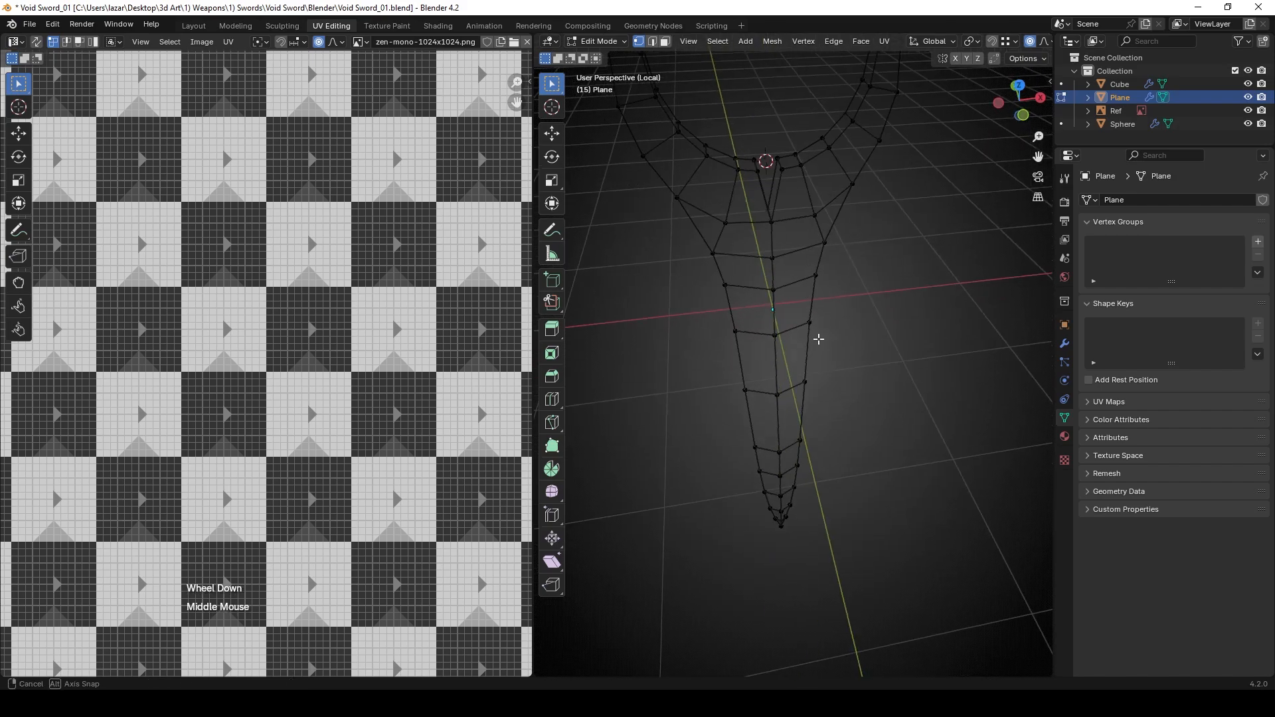
scroll(820, 342, "down", 2)
middle_click_drag(819, 285, 859, 311, "shift")
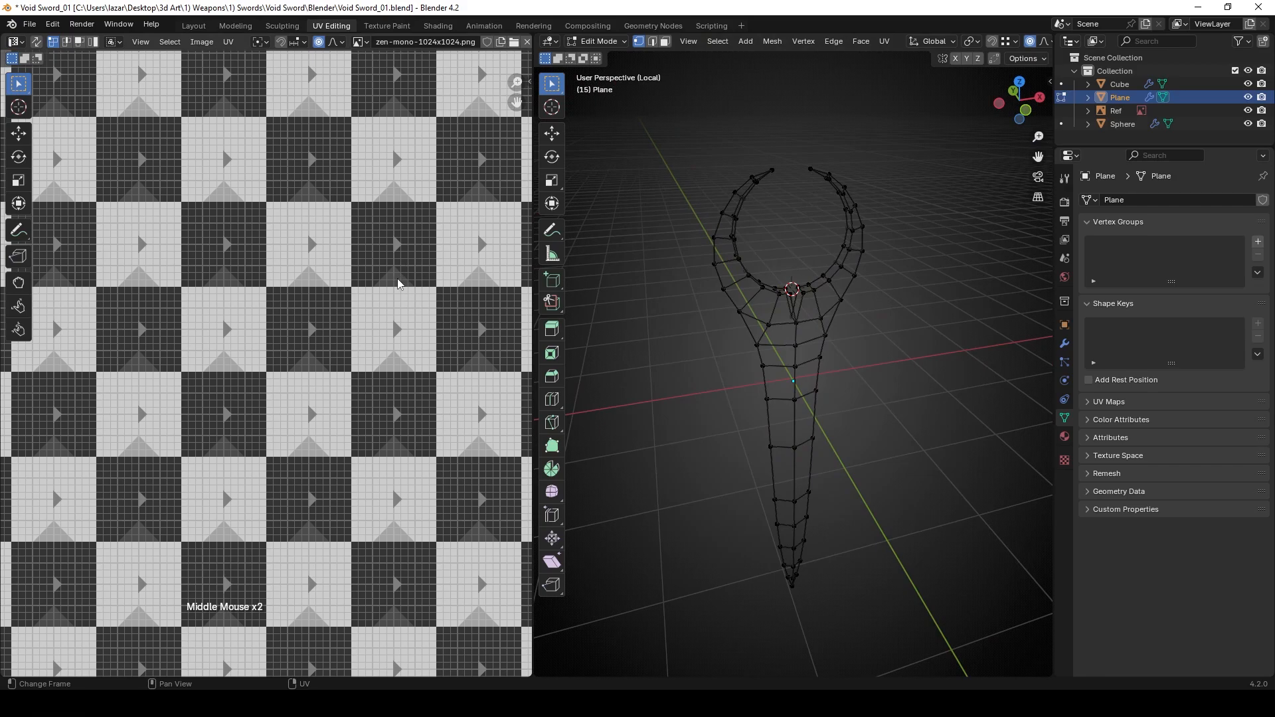
middle_click_drag(382, 240, 358, 292)
scroll(358, 292, "down", 3)
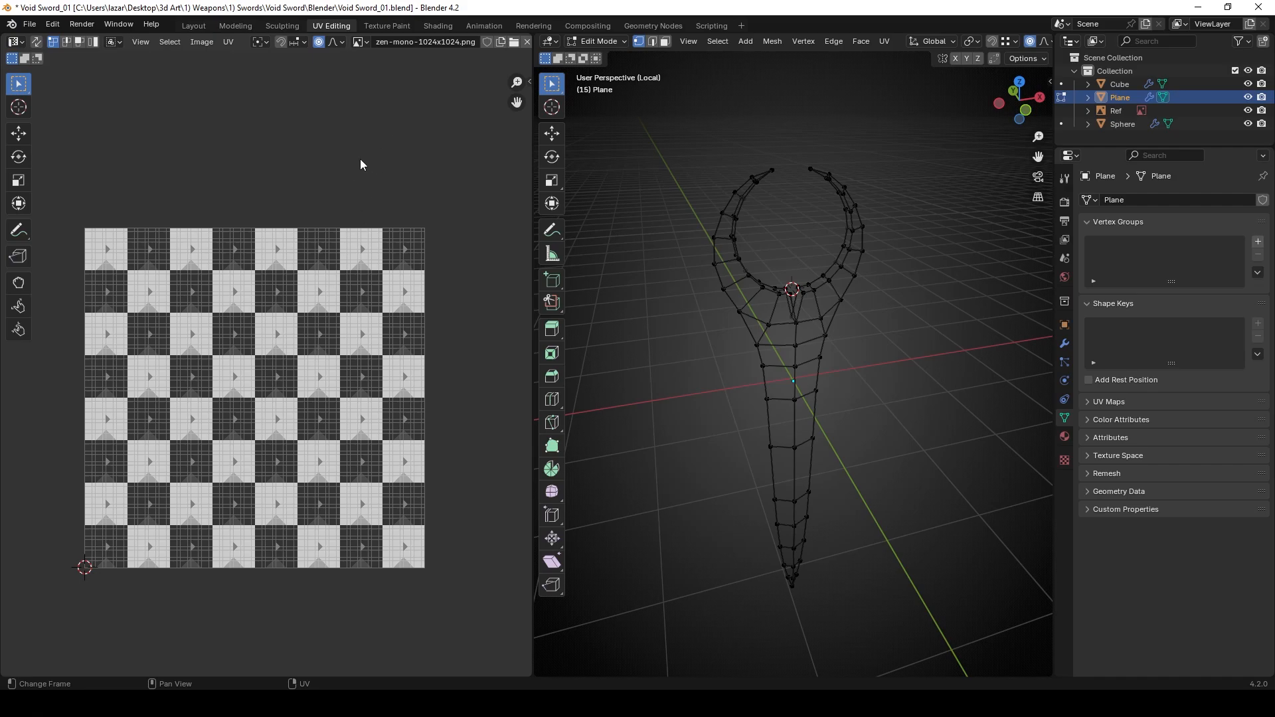
left_click(527, 43)
Return the 3D viewport from wireframe to Material Preview shading.
mouse_move(845, 340)
middle_mouse_down()
mouse_move(830, 346)
mouse_move(824, 327)
middle_mouse_up()
key("z")
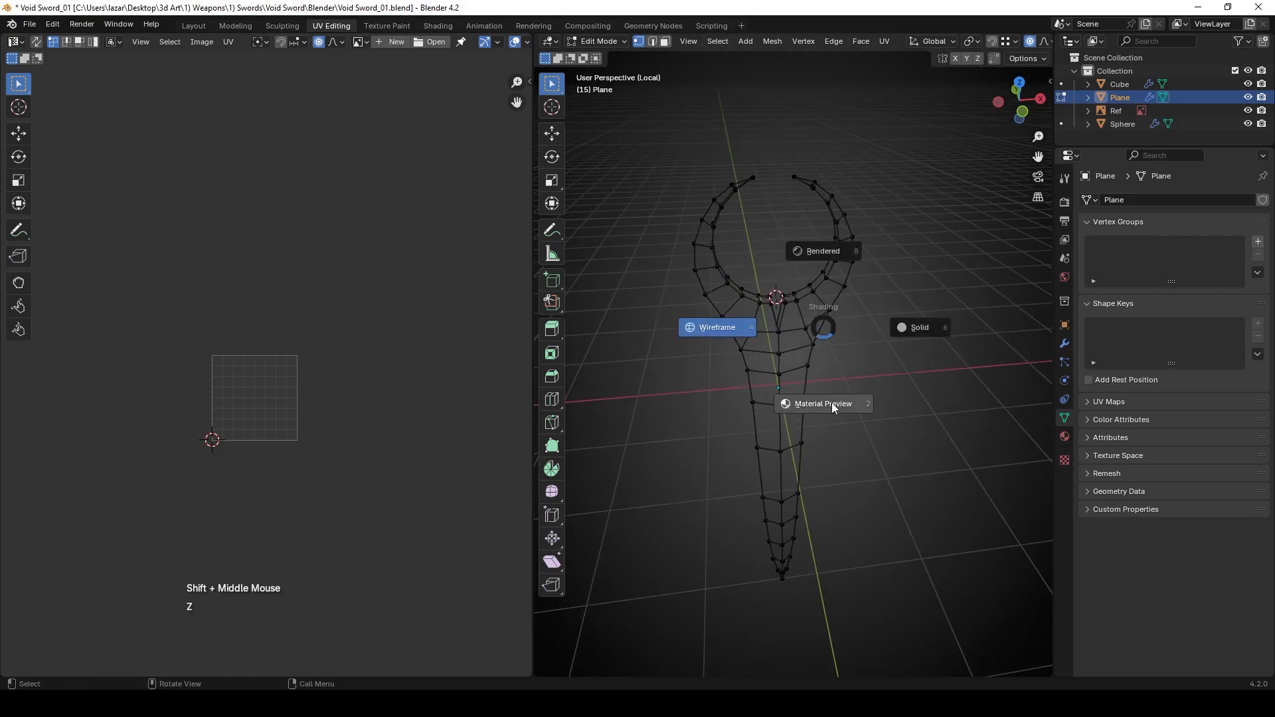
mouse_move(831, 403)
middle_mouse_down()
mouse_move(822, 363)
mouse_move(789, 342)
mouse_move(795, 322)
mouse_move(801, 363)
mouse_move(807, 350)
middle_mouse_up()
scroll(795, 322, "up", 2)
Select the front inner edges of the blade's two curved prongs, from tip to tip through the central notch, and mark them as seams.
key("2")
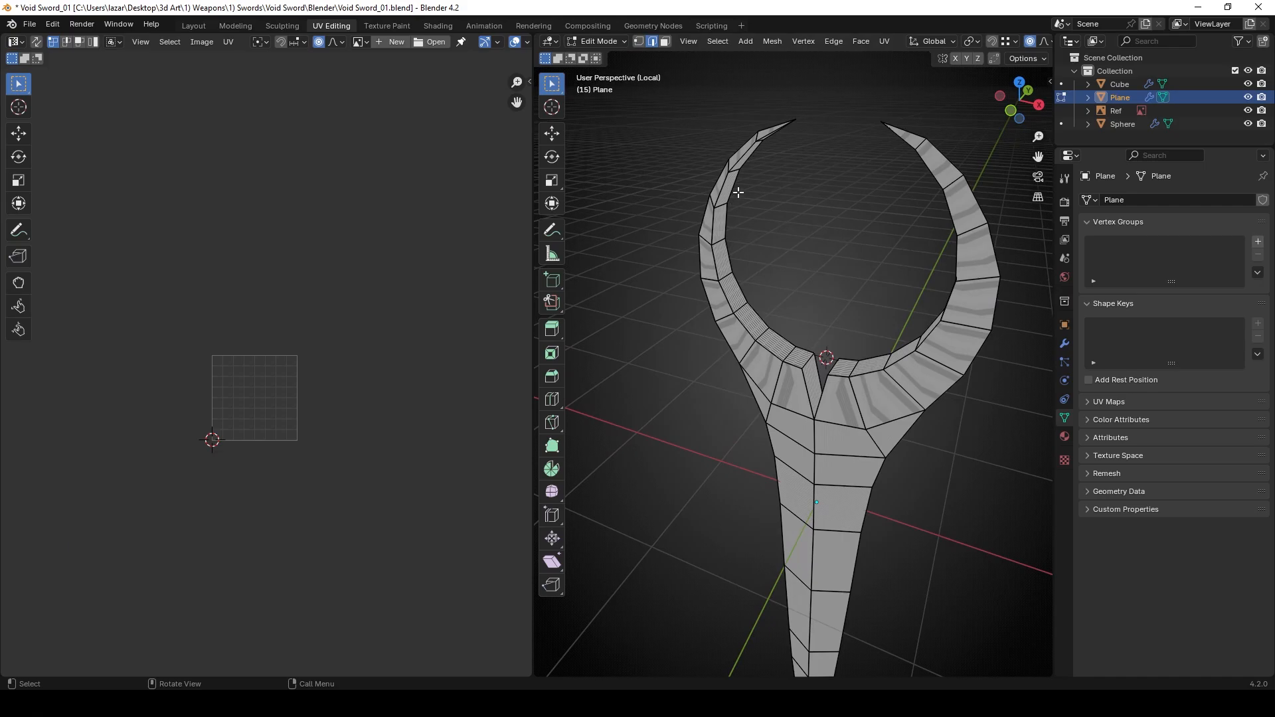
middle_click_drag(737, 192, 769, 142)
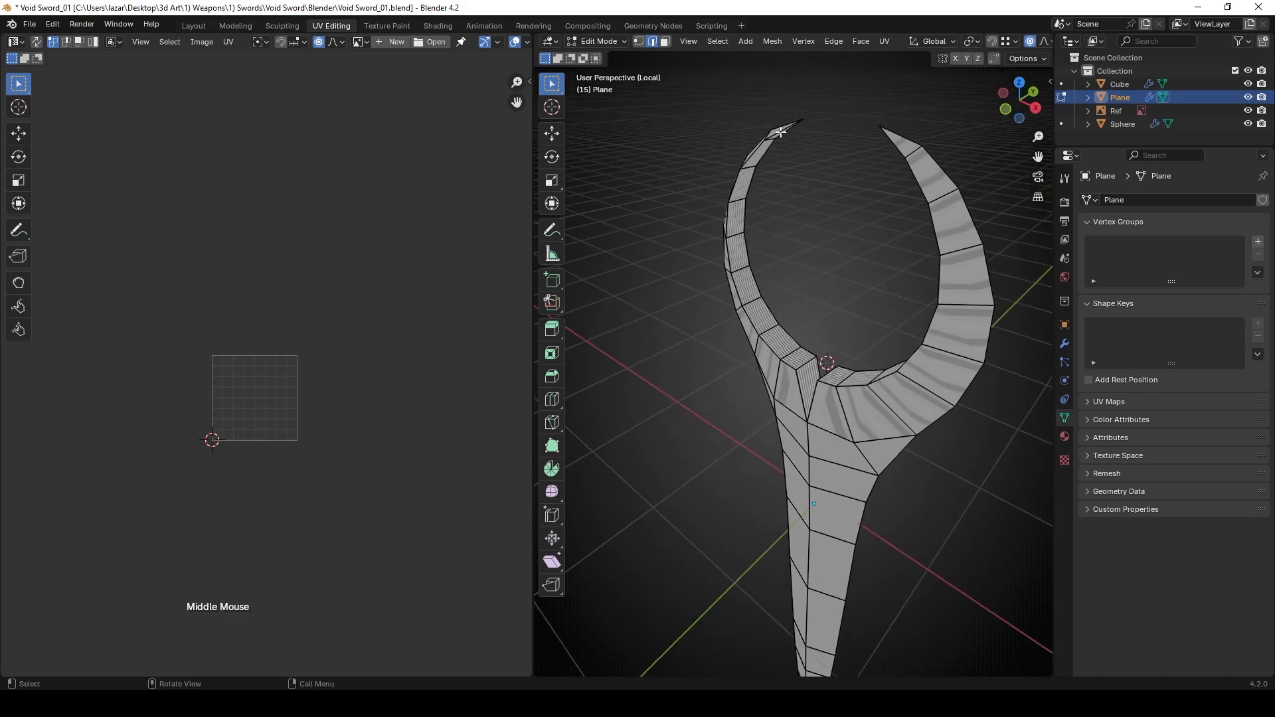
left_click(781, 132)
middle_click_drag(809, 287, 891, 319)
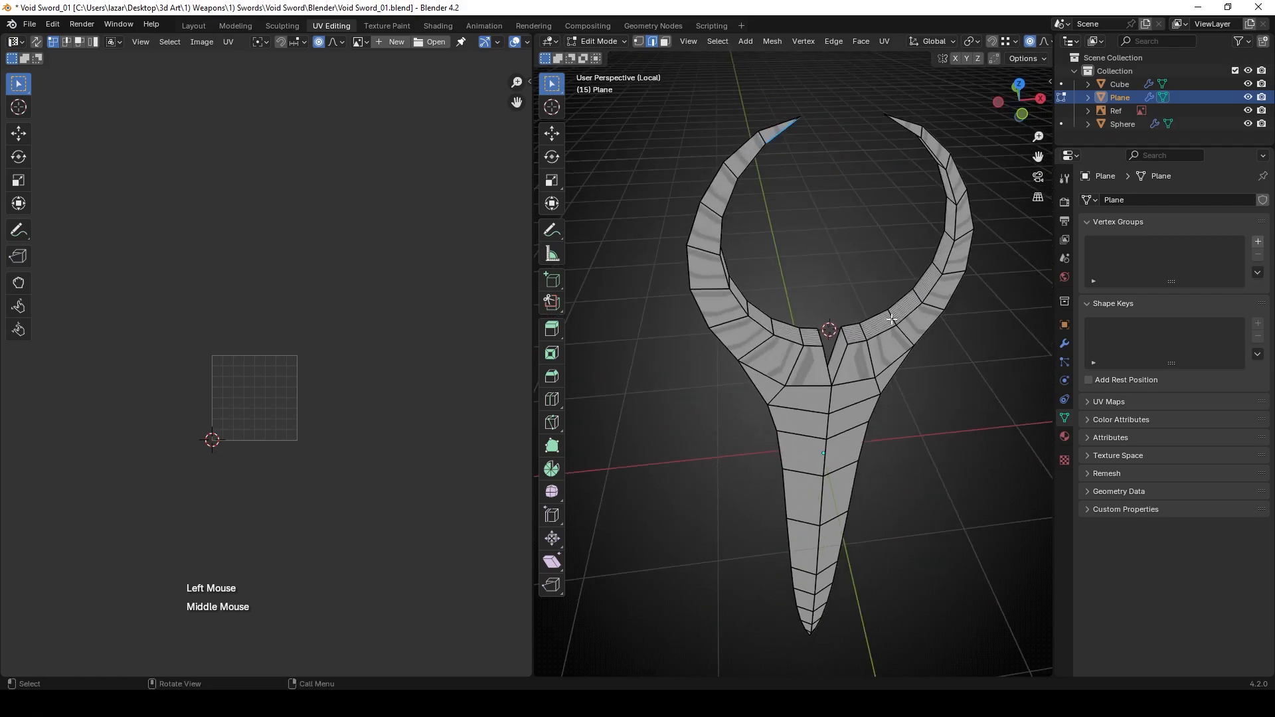
middle_click_drag(823, 360, 751, 387)
left_click(815, 360, "ctrl")
scroll(752, 387, "up", 2)
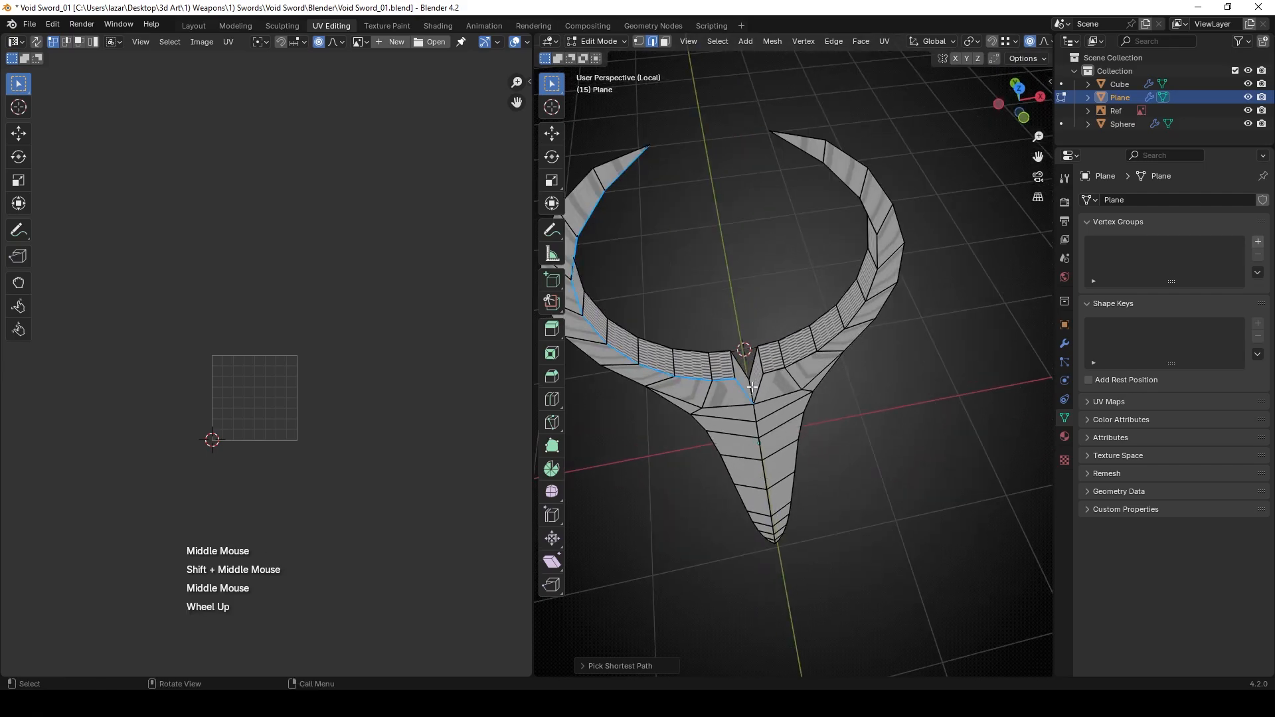
left_click(752, 386, "shift")
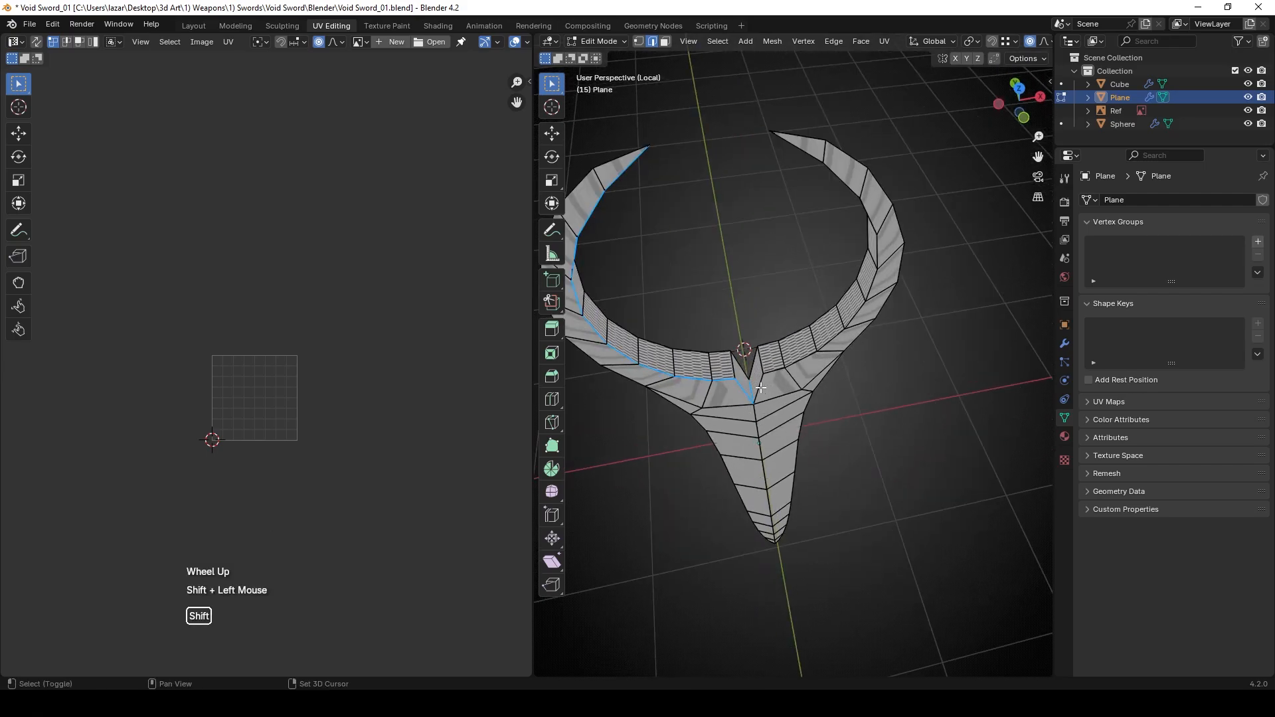
middle_click_drag(761, 388, 750, 461)
left_click(820, 214, "ctrl")
right_click(754, 460)
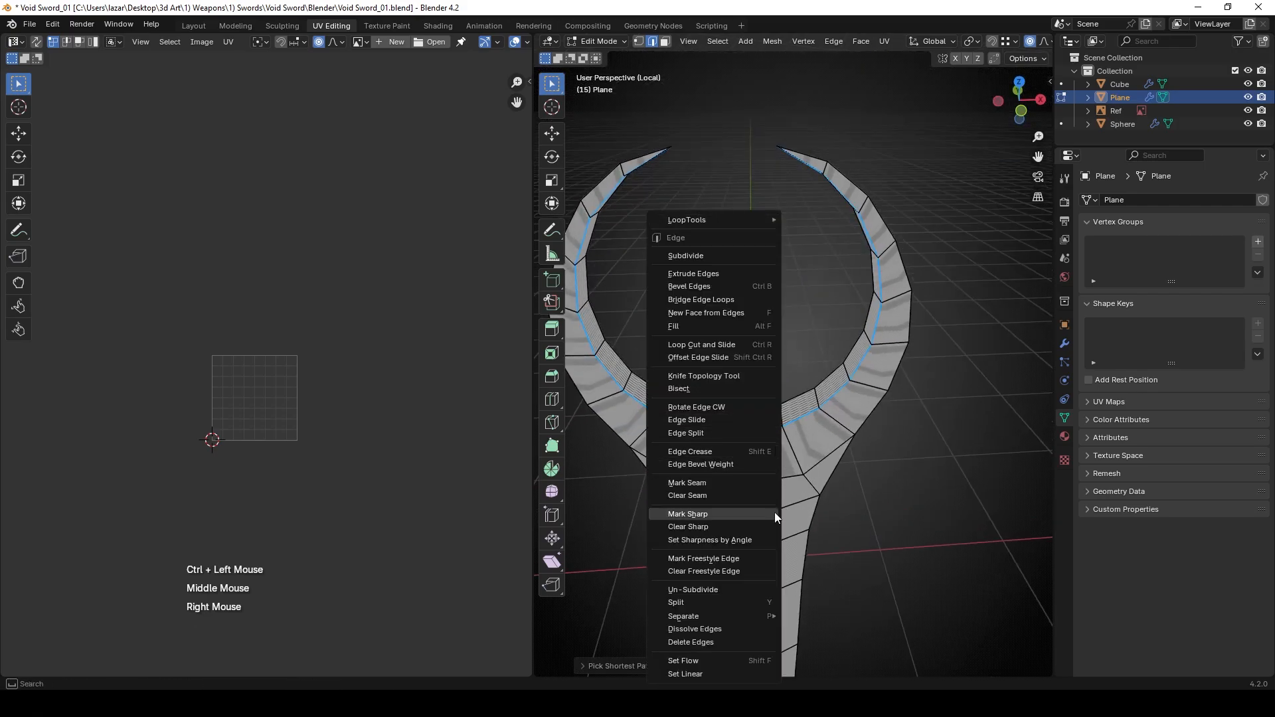
left_click(711, 482)
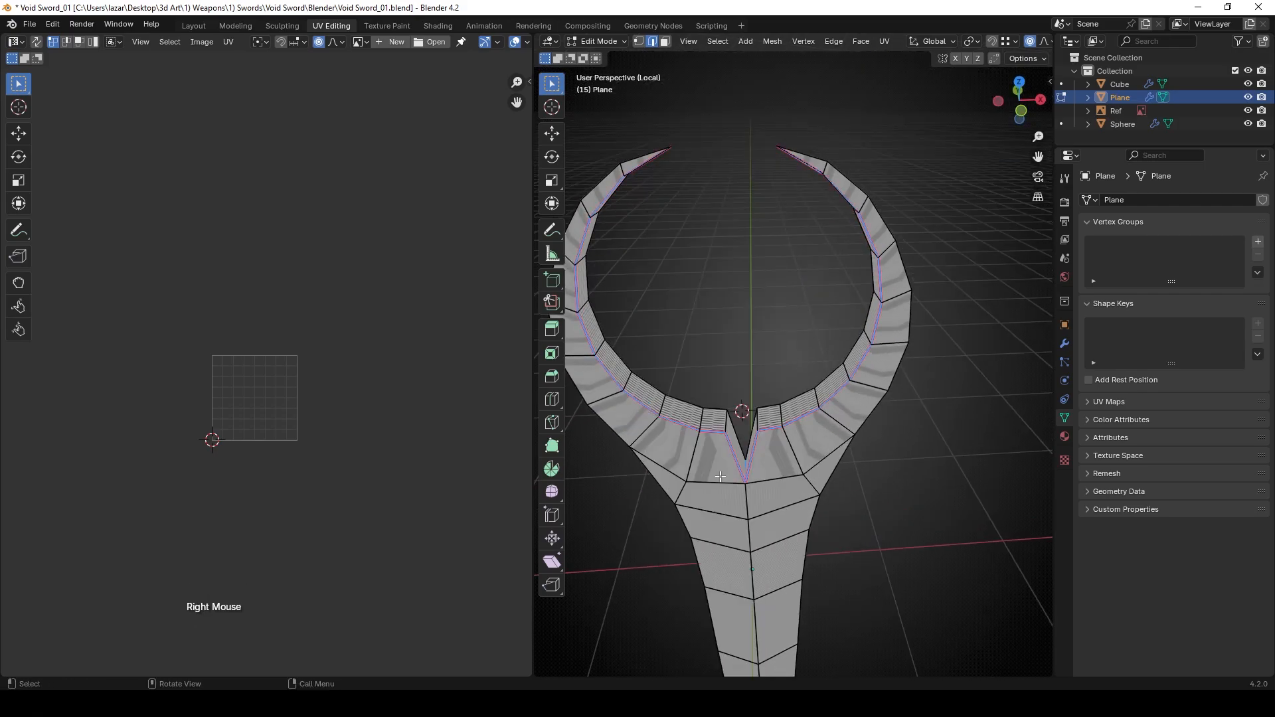
Select the entire blade mesh and unwrap it using the marked seams.
scroll(764, 459, "down", 2)
scroll(772, 452, "up", 2)
middle_click_drag(773, 451, 718, 452)
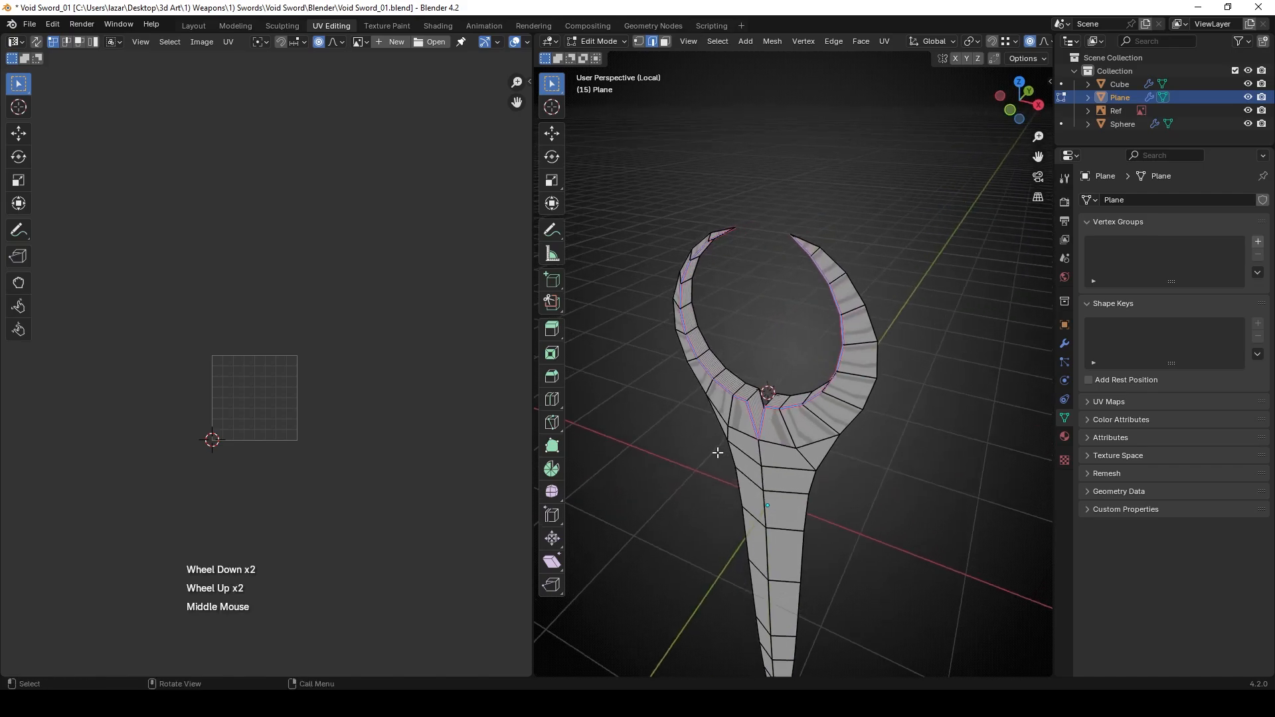
key("a")
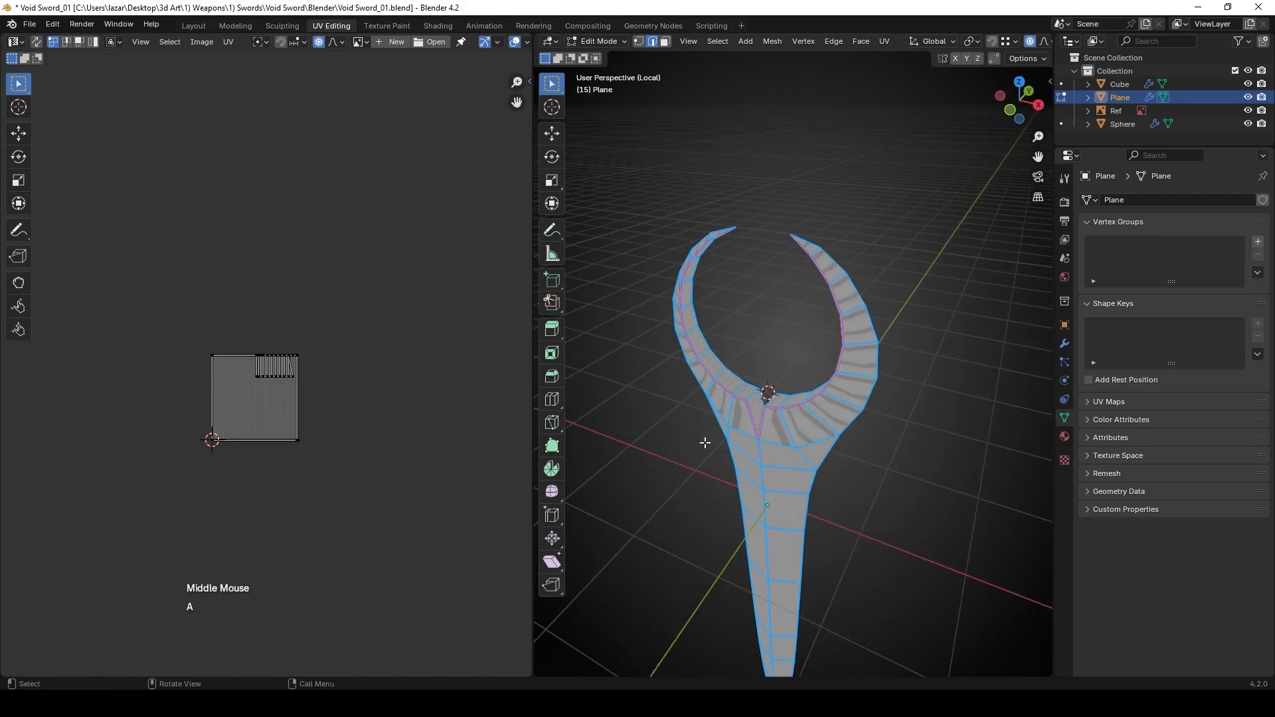
middle_click_drag(705, 443, 750, 417)
key("u")
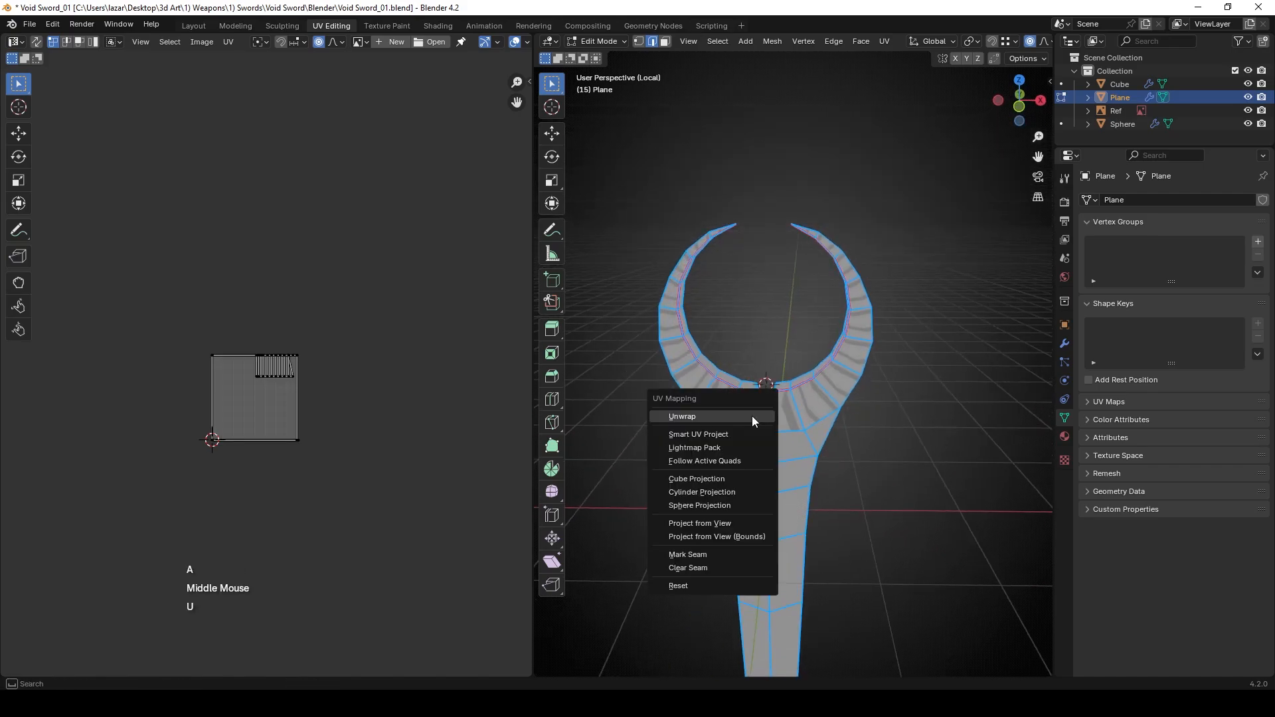
left_click(715, 417)
Examine the unwrapped UV islands and the checker pattern on the blade for distortion.
scroll(230, 408, "up", 2)
middle_click_drag(230, 409, 281, 329, "shift")
scroll(237, 411, "up", 2)
scroll(569, 345, "down", 1)
middle_click_drag(569, 345, 720, 216)
scroll(705, 376, "up", 2)
middle_click_drag(770, 518, 796, 363)
scroll(810, 332, "down", 1, "shift")
scroll(810, 332, "down", 2)
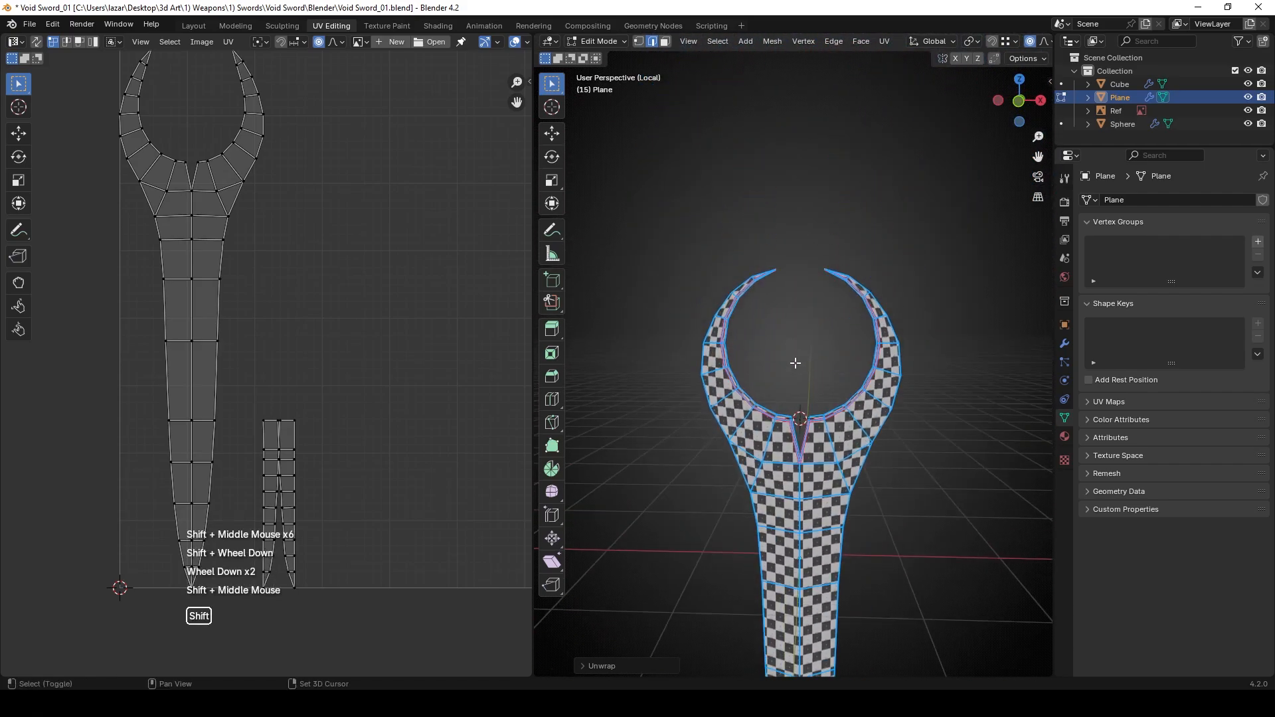
scroll(295, 260, "down", 1)
middle_click_drag(358, 245, 285, 289)
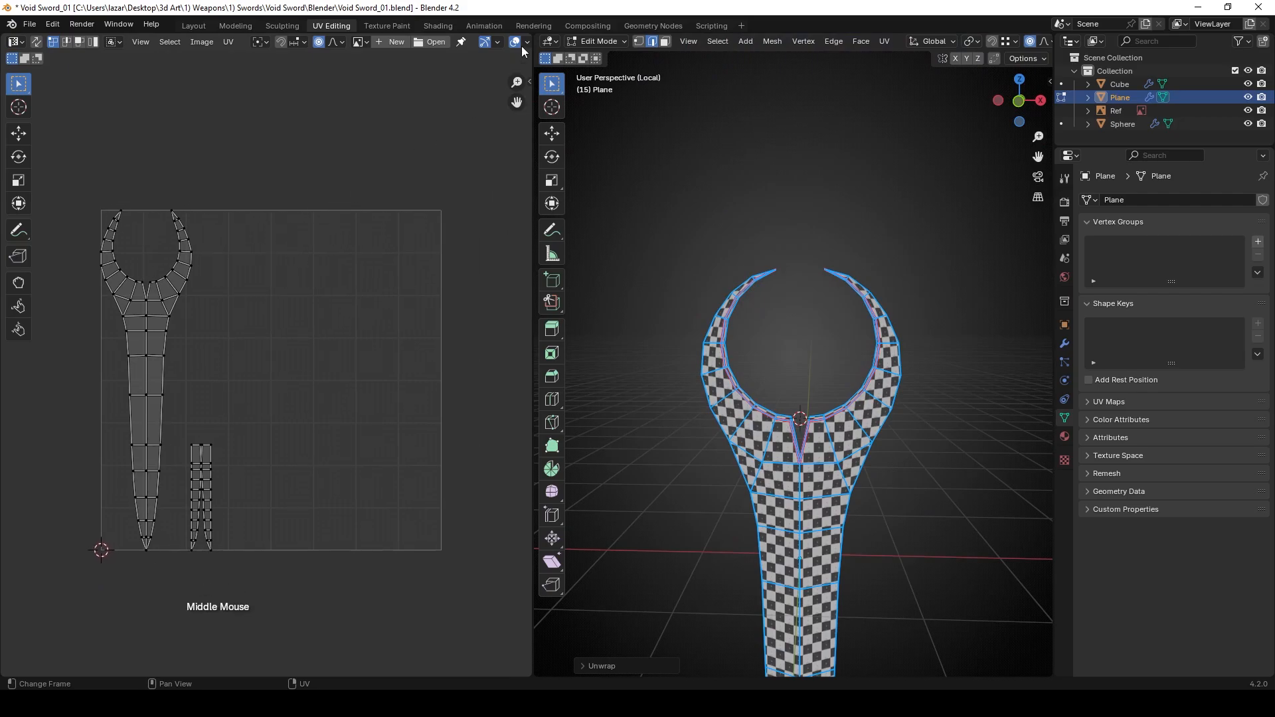
Enable the Angle UV Stretch overlay in the UV editor.
middle_click_drag(527, 44, 477, 58)
left_click(482, 42)
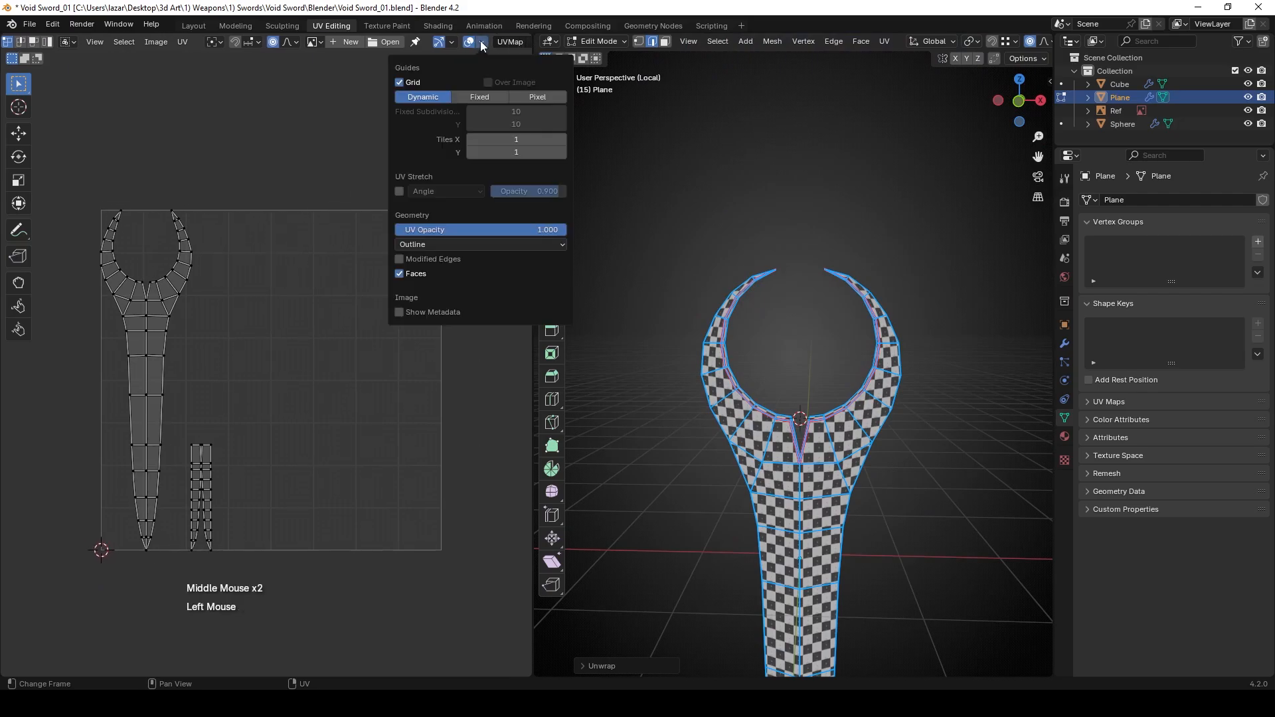
left_click(399, 191)
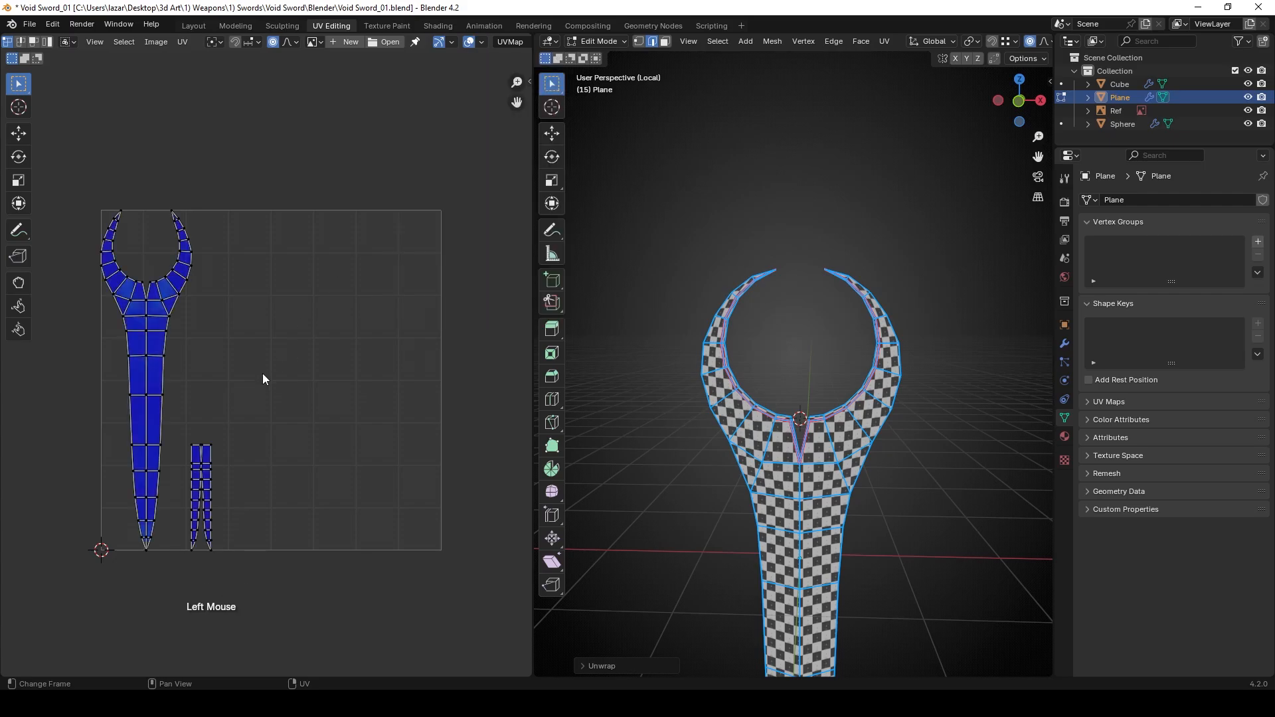
scroll(96, 241, "up", 1)
left_click(95, 240)
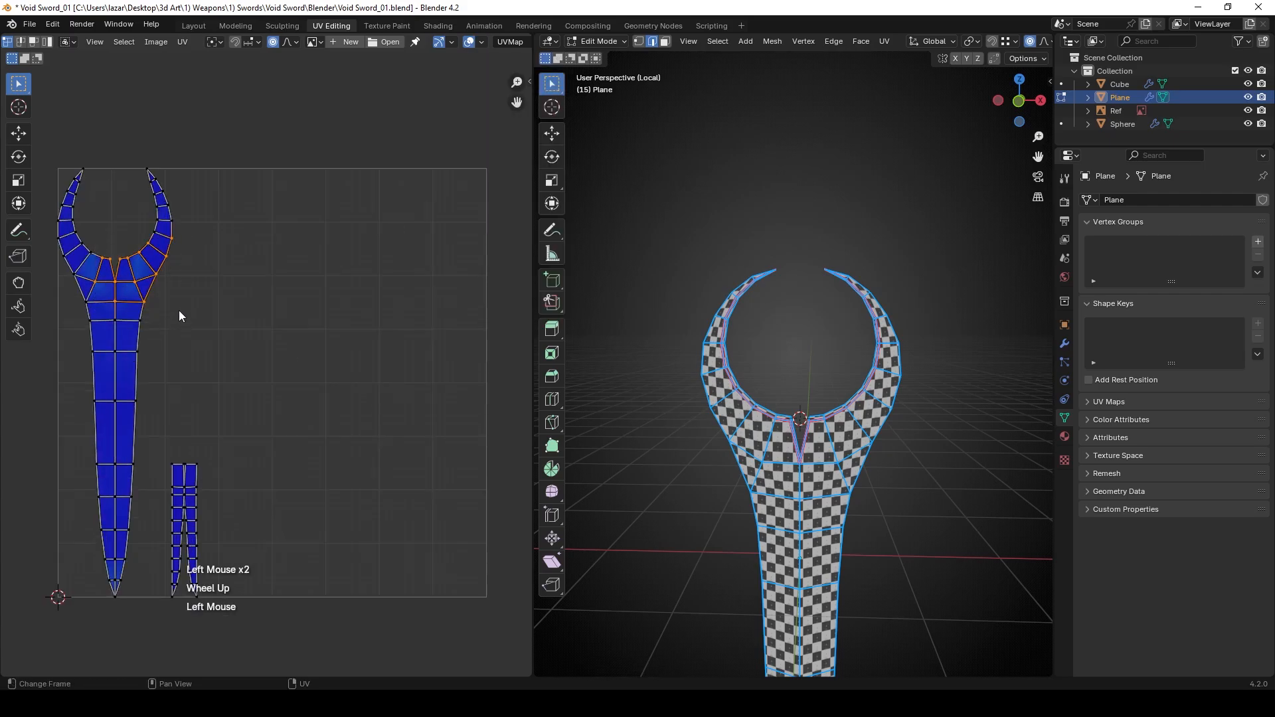
key("g")
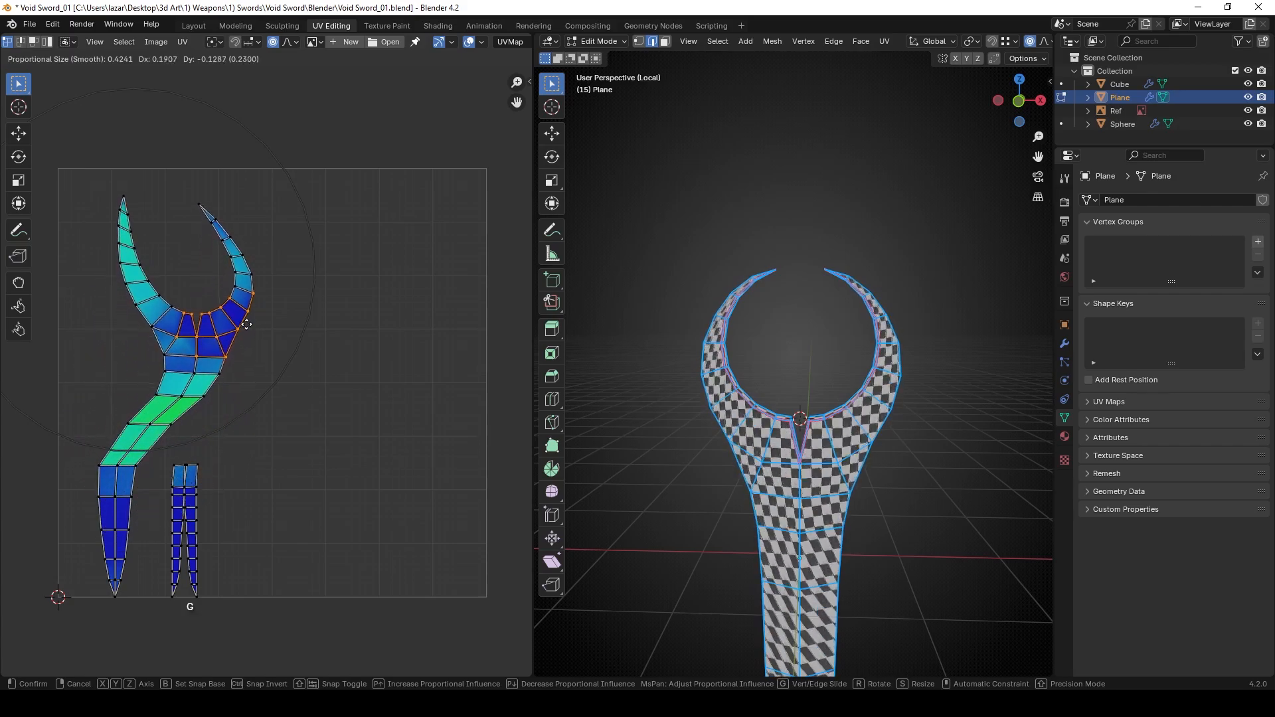
right_click(244, 328)
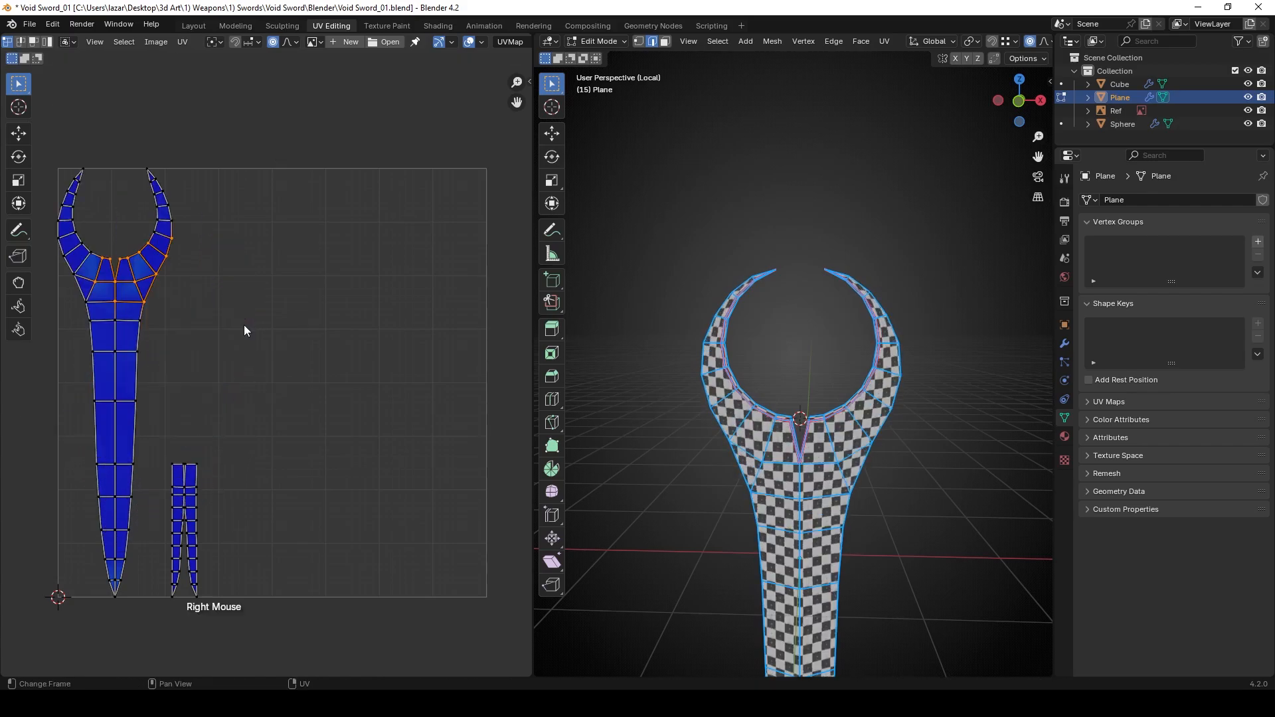
Turn off proportional editing in the UV editor and check the whole blade's checker pattern.
left_click(273, 45)
scroll(773, 373, "down", 2)
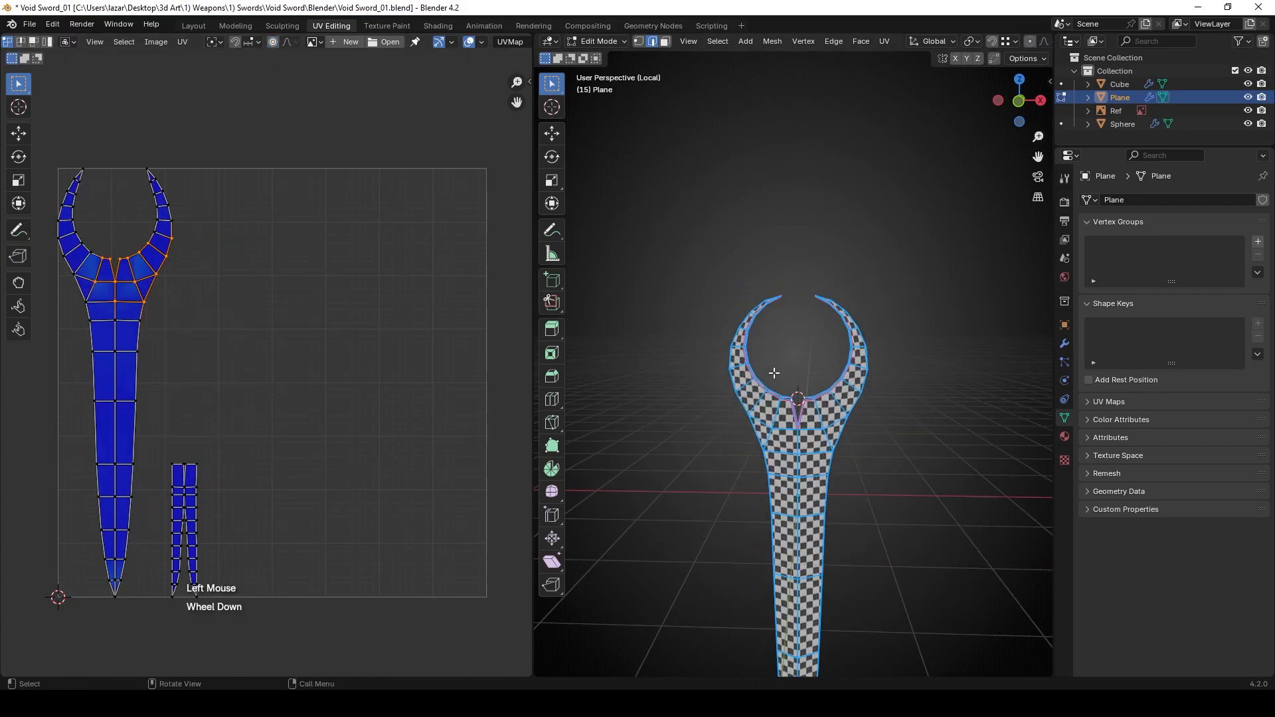
middle_click_drag(774, 373, 811, 345, "shift")
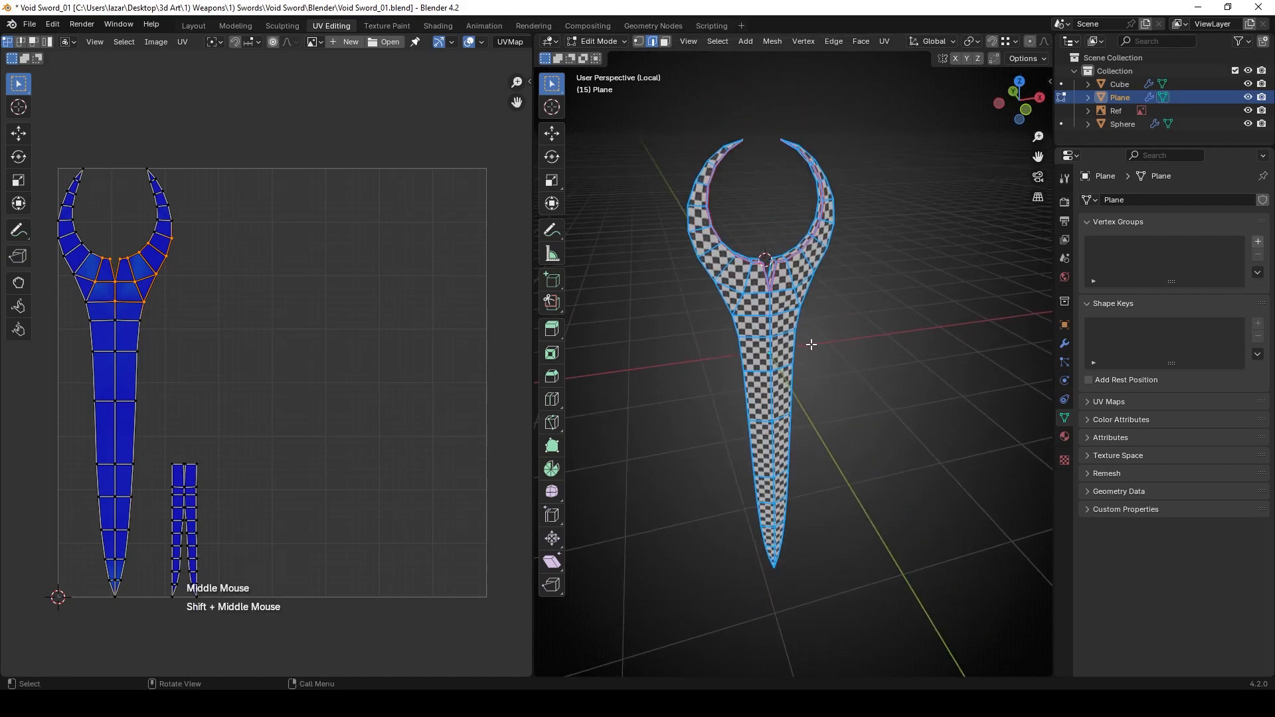
Leave the blade's Edit Mode and local view, isolate the sphere in local view and open it for mesh editing.
key("Tab")
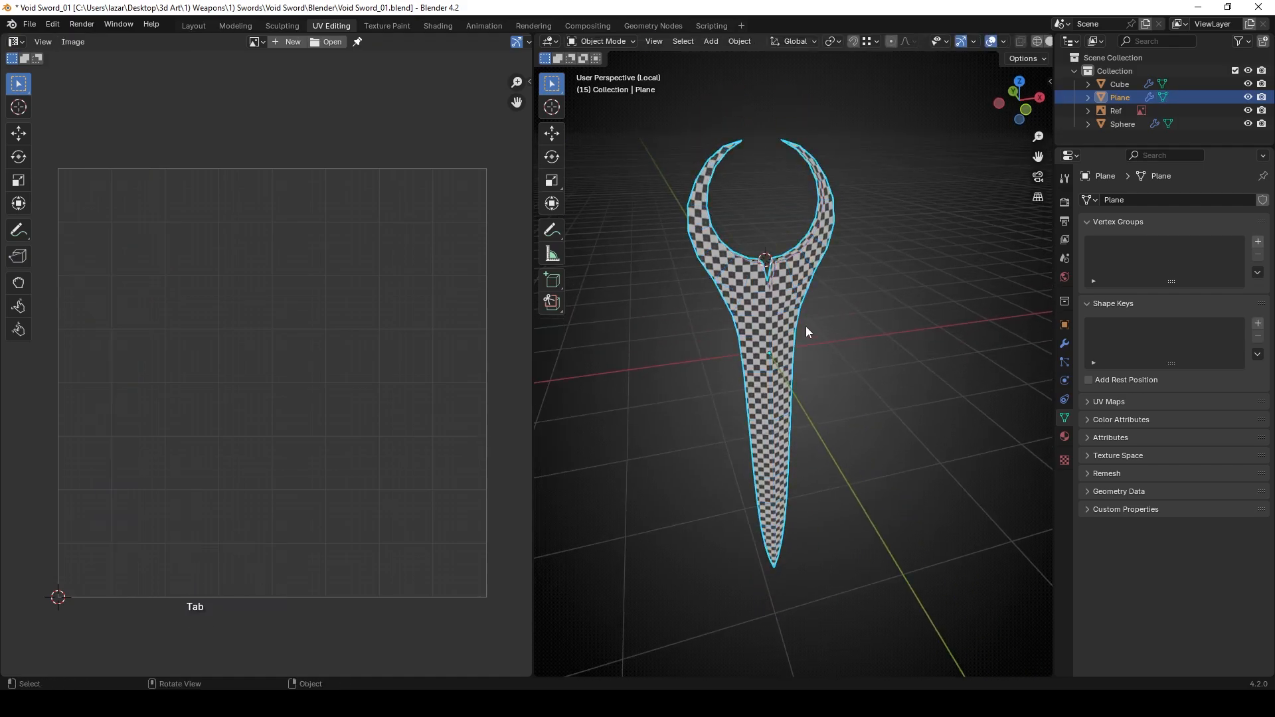
key("slash")
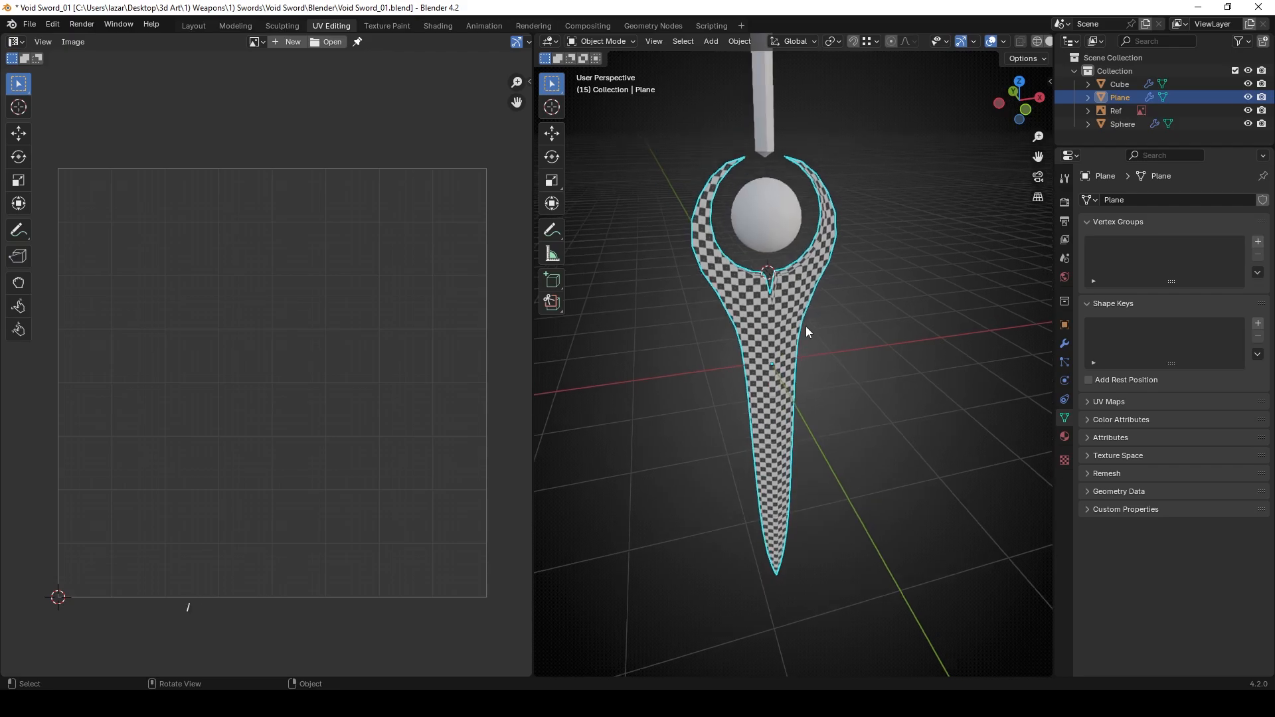
left_click(780, 281)
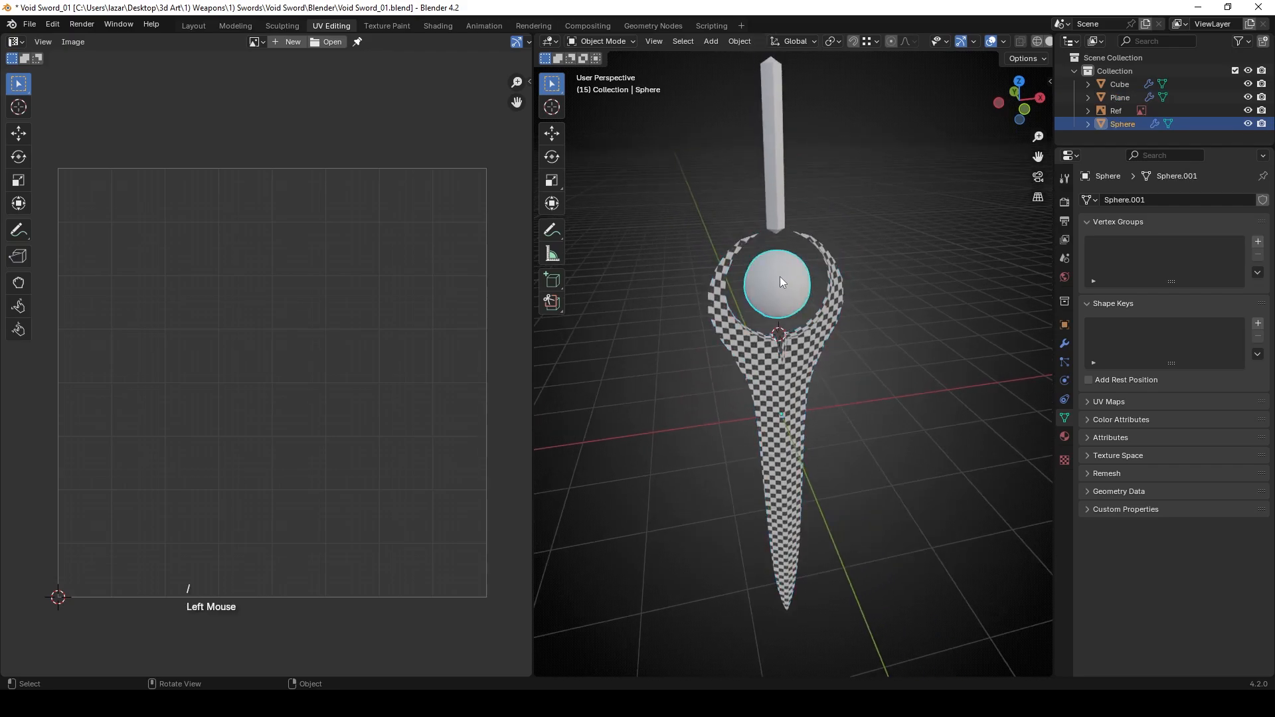
key("slash")
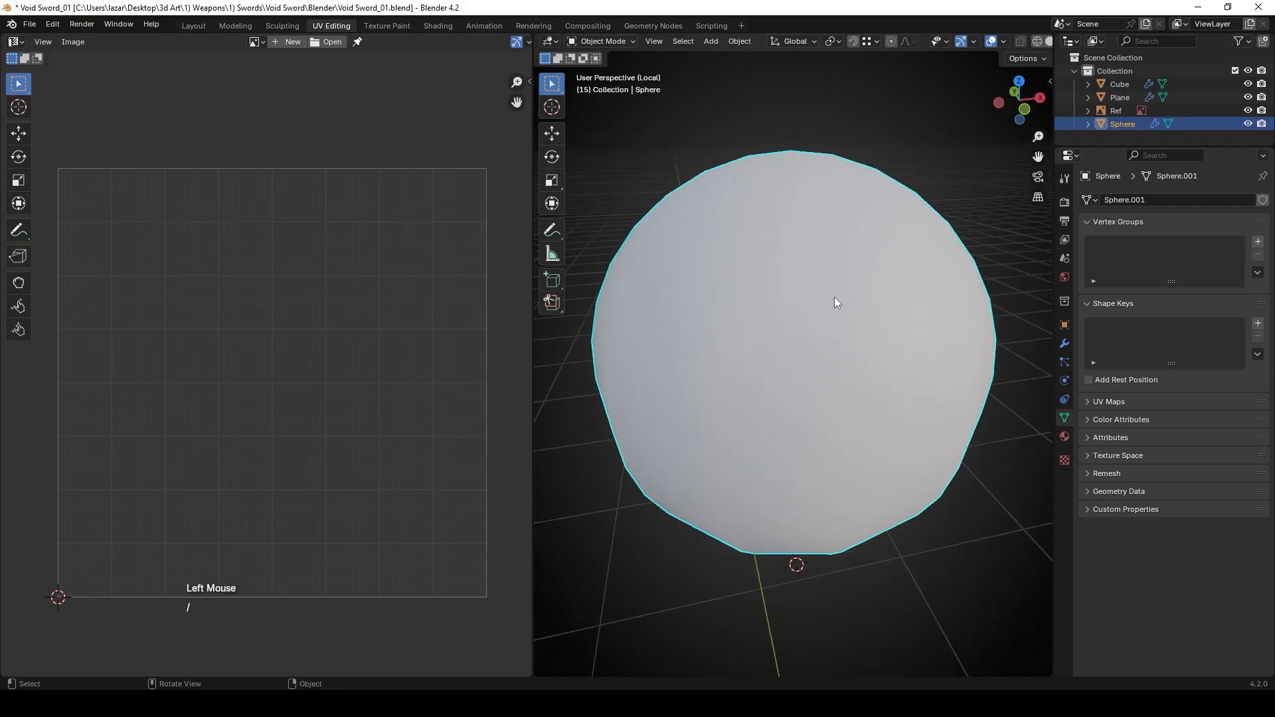
scroll(833, 299, "down", 2)
key("Tab")
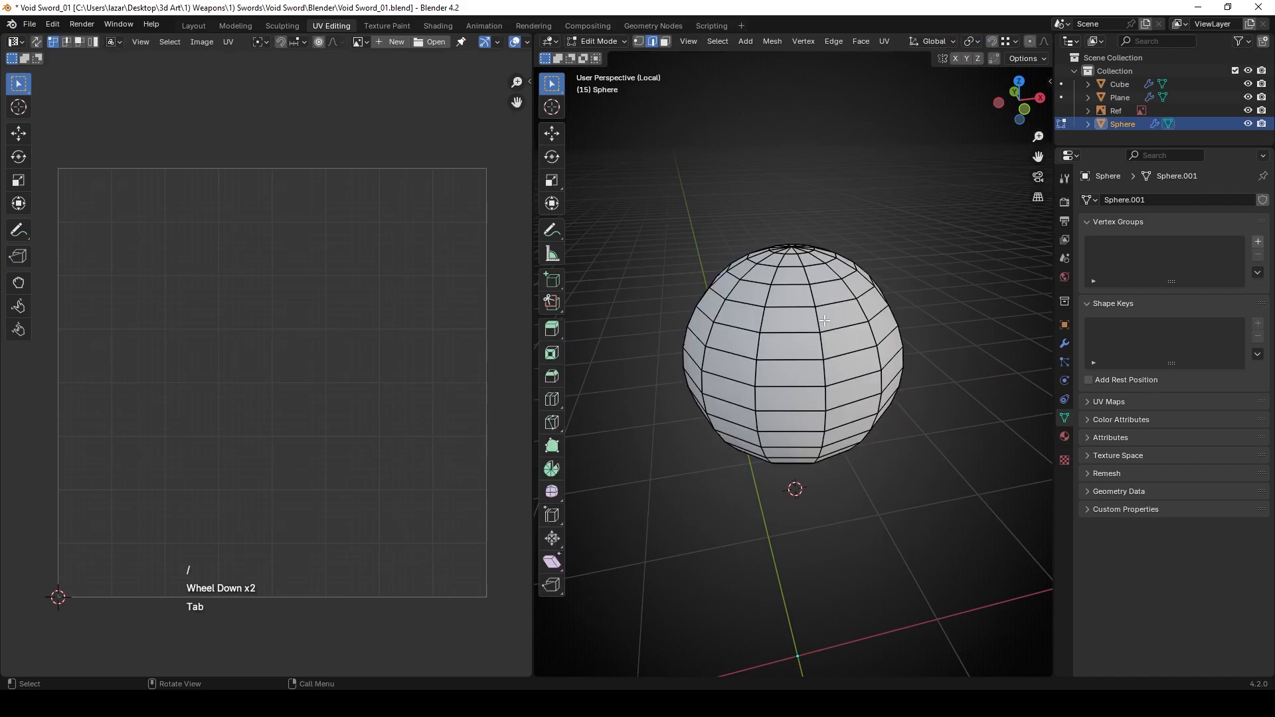
In wireframe top view, select the sphere's vertices behind the X axis and delete them.
scroll(831, 302, "down", 1)
mouse_move(831, 302)
middle_mouse_down()
mouse_move(808, 337)
mouse_move(696, 305)
mouse_move(742, 312)
middle_mouse_up()
key("KP_7")
key("z")
scroll(654, 306, "up", 1)
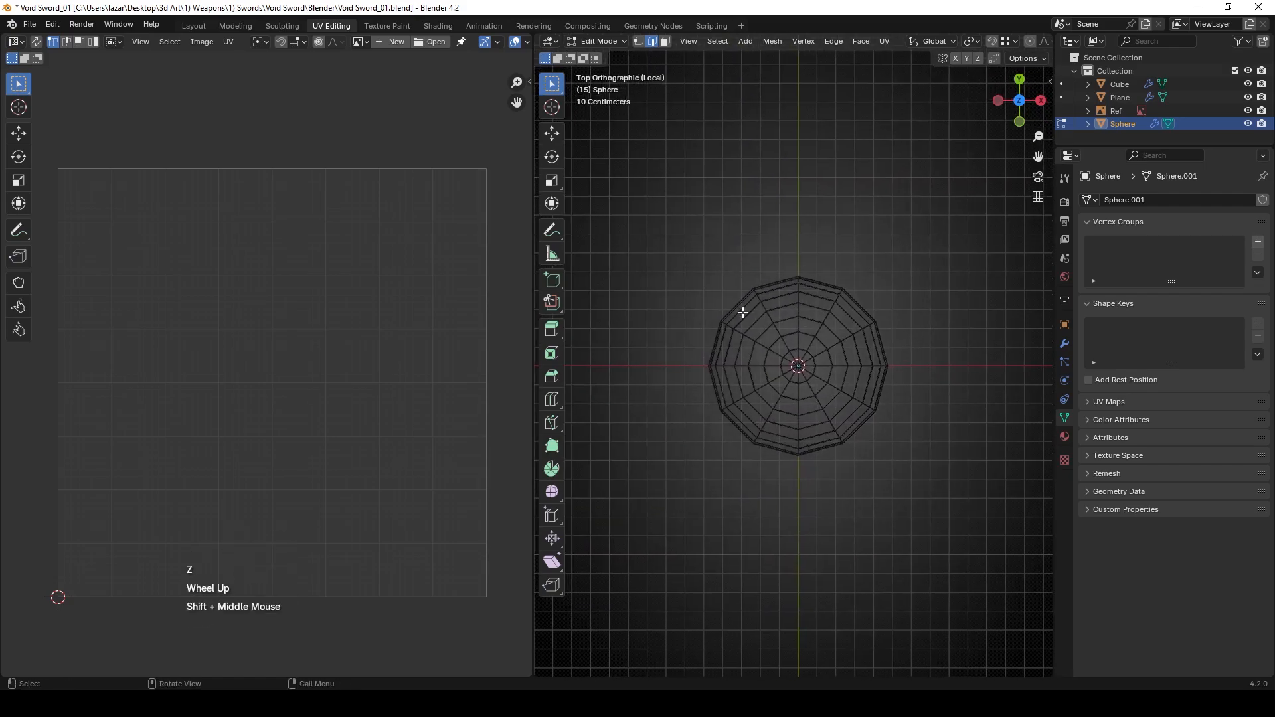
key("1")
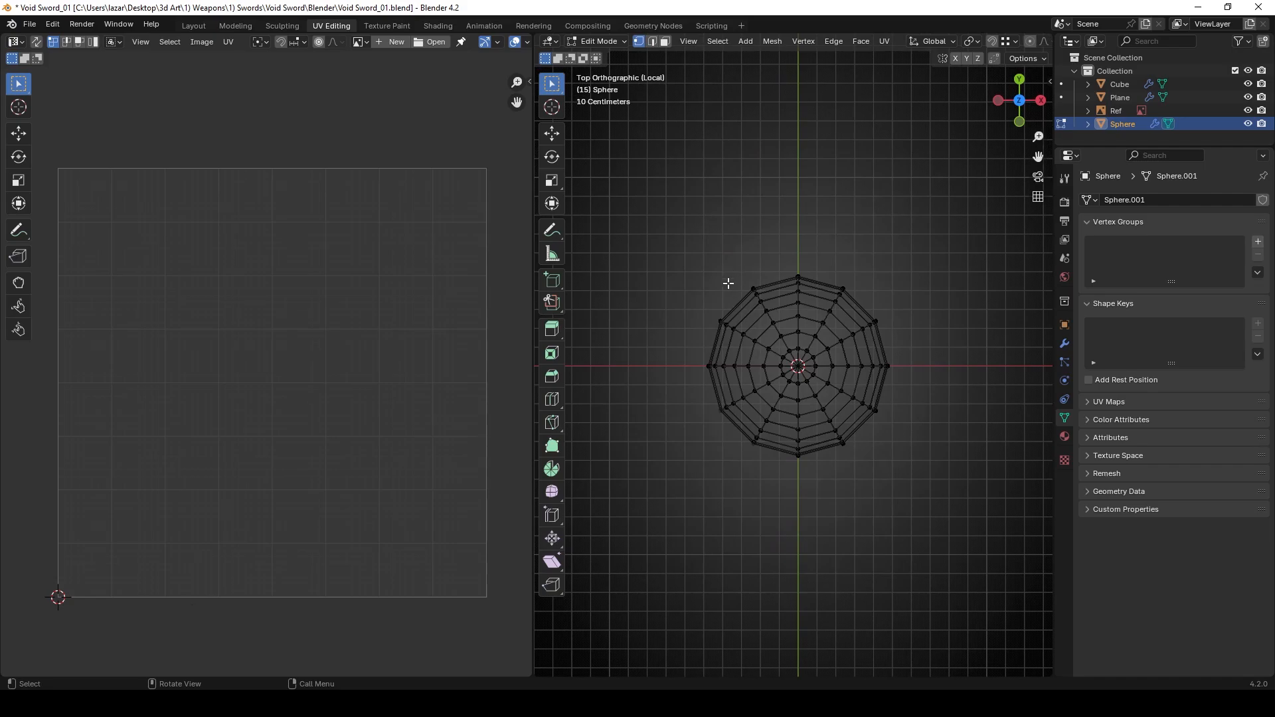
left_click_drag(681, 254, 927, 361)
key("x")
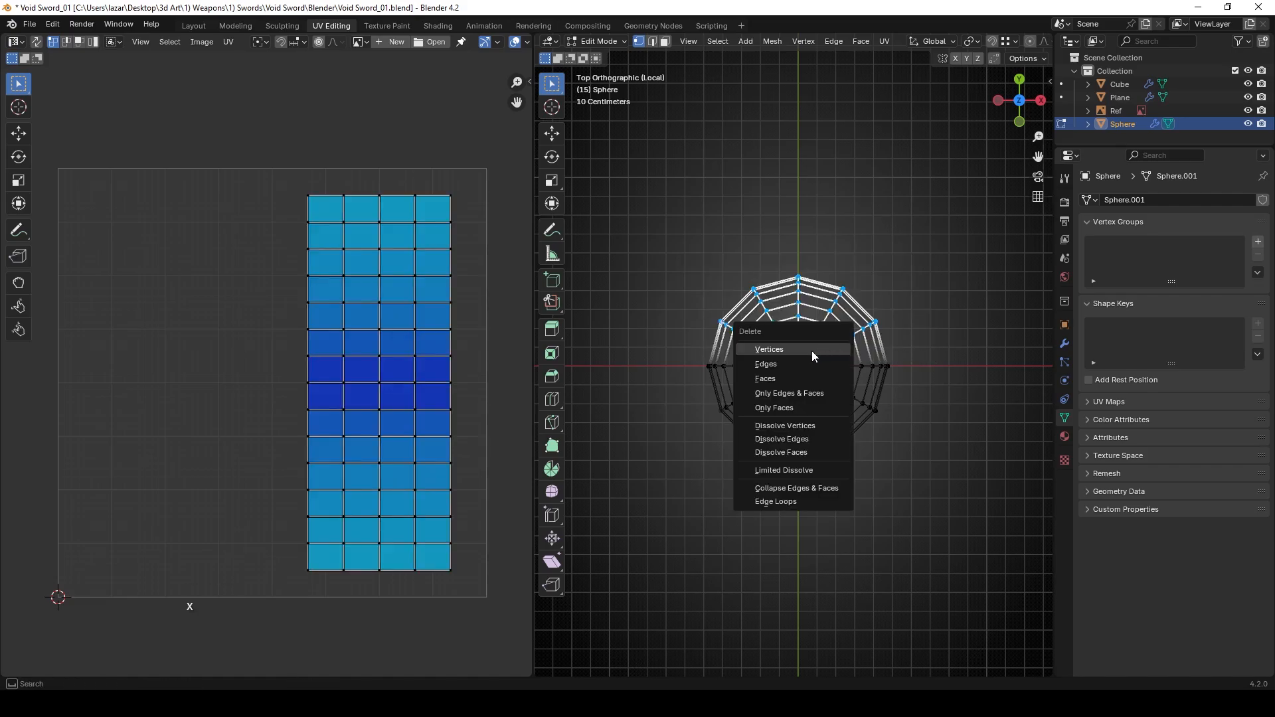
left_click(812, 352)
Switch the viewport from wireframe back to Material Preview shading with the half sphere in view.
scroll(811, 352, "down", 1)
middle_click_drag(812, 352, 873, 344)
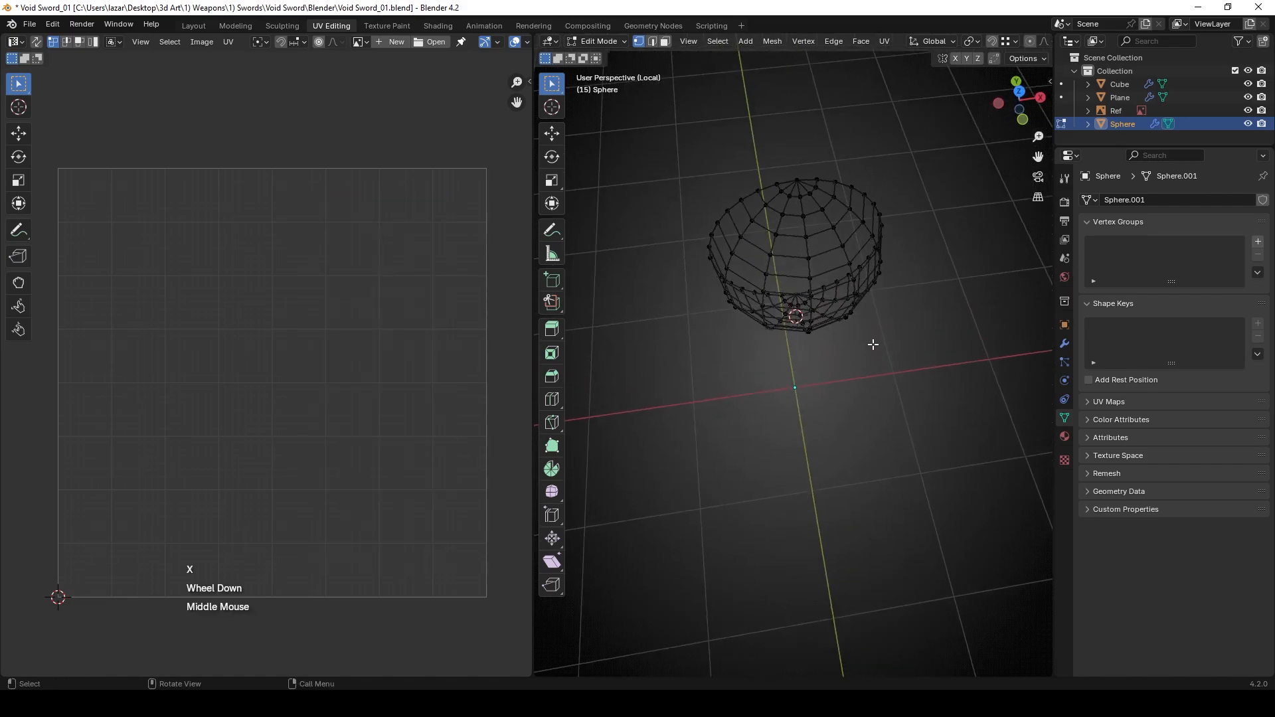
key("z")
left_click(838, 348)
middle_click_drag(821, 287, 838, 348, "shift")
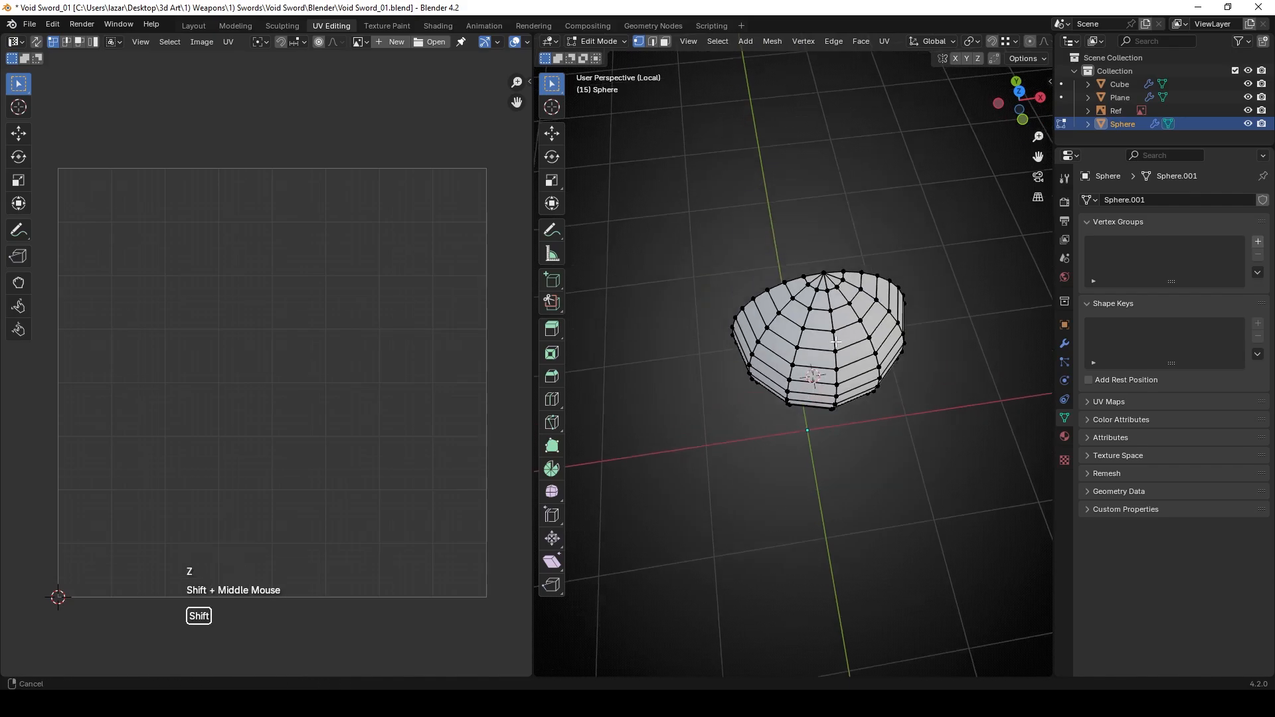
Unwrap all faces of the half sphere and return to Object Mode.
key("a")
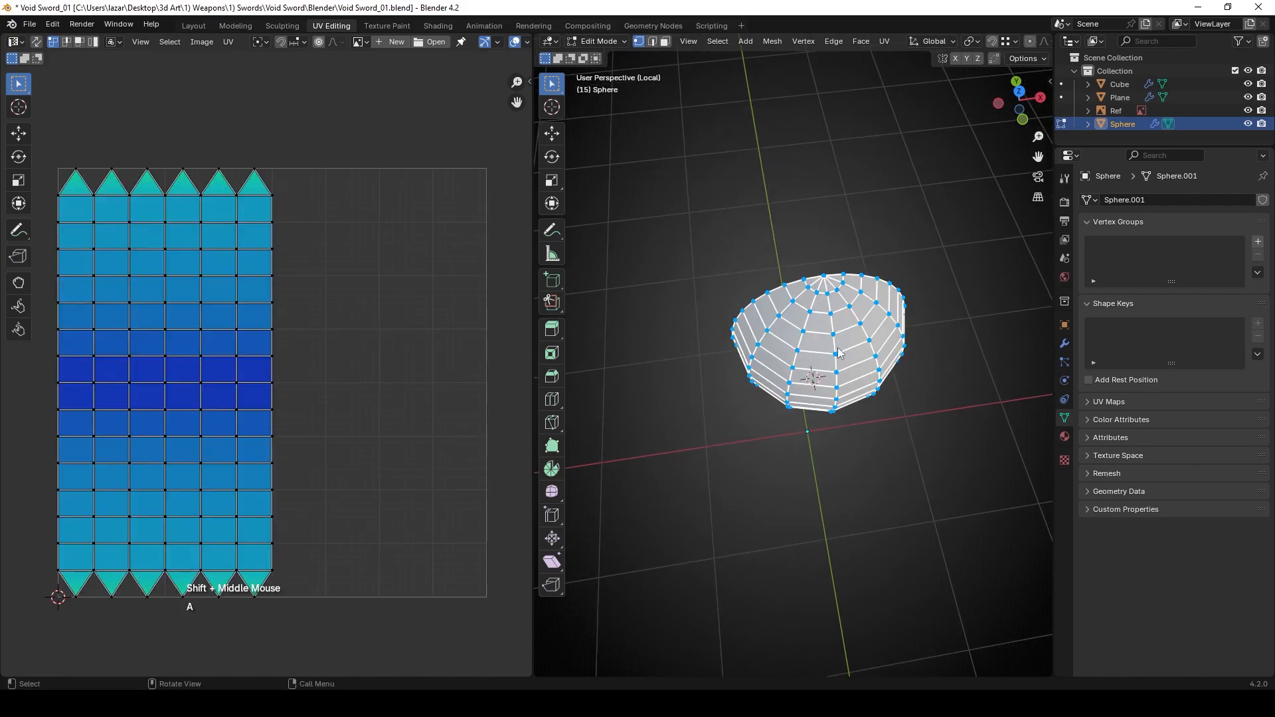
key("u")
left_click(812, 349)
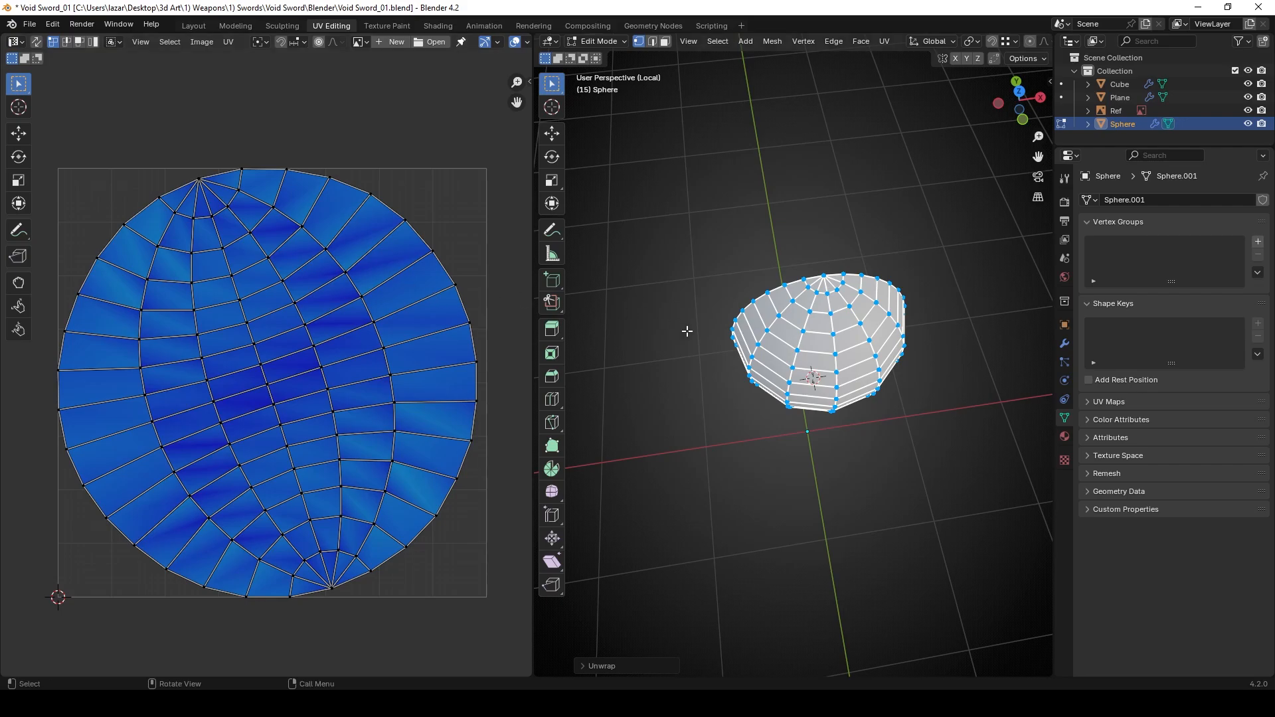
middle_click_drag(755, 399, 851, 383)
scroll(850, 383, "down", 2)
key("Tab")
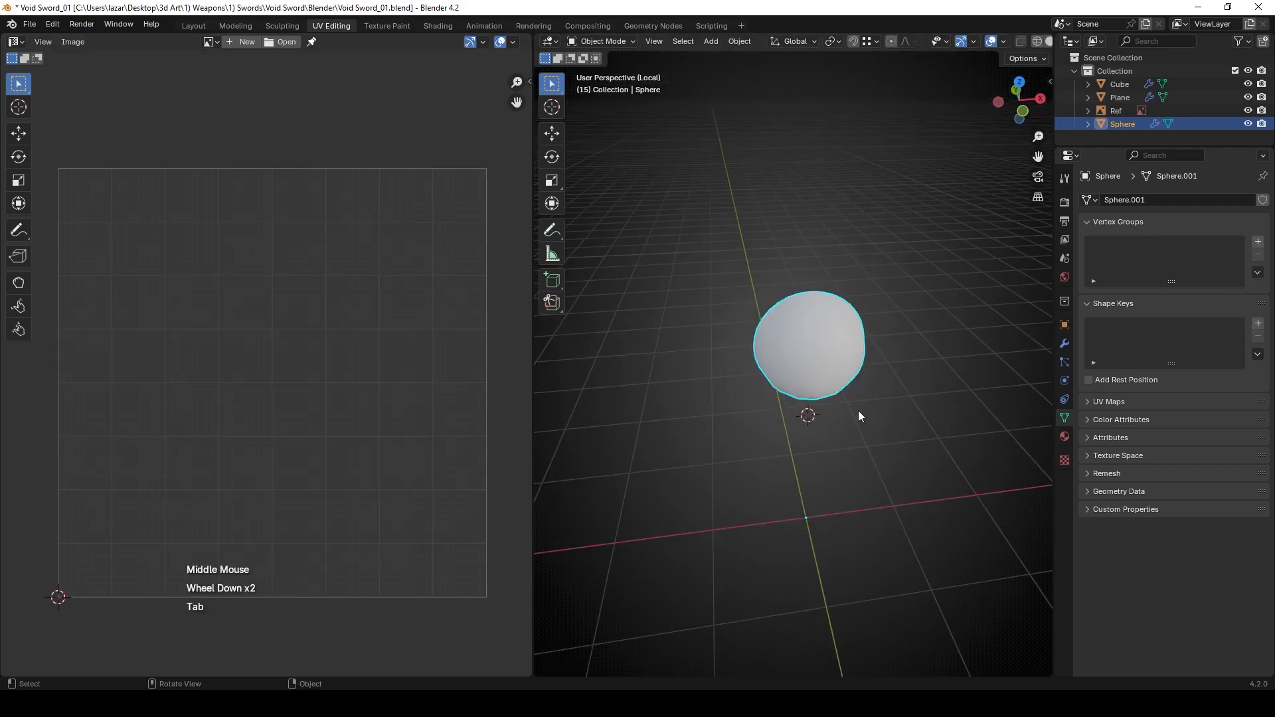
Show the 3D viewport's sidebar and apply the zen-mono-1024x1024.png checker texture to the sphere, then deselect it.
left_click(845, 435)
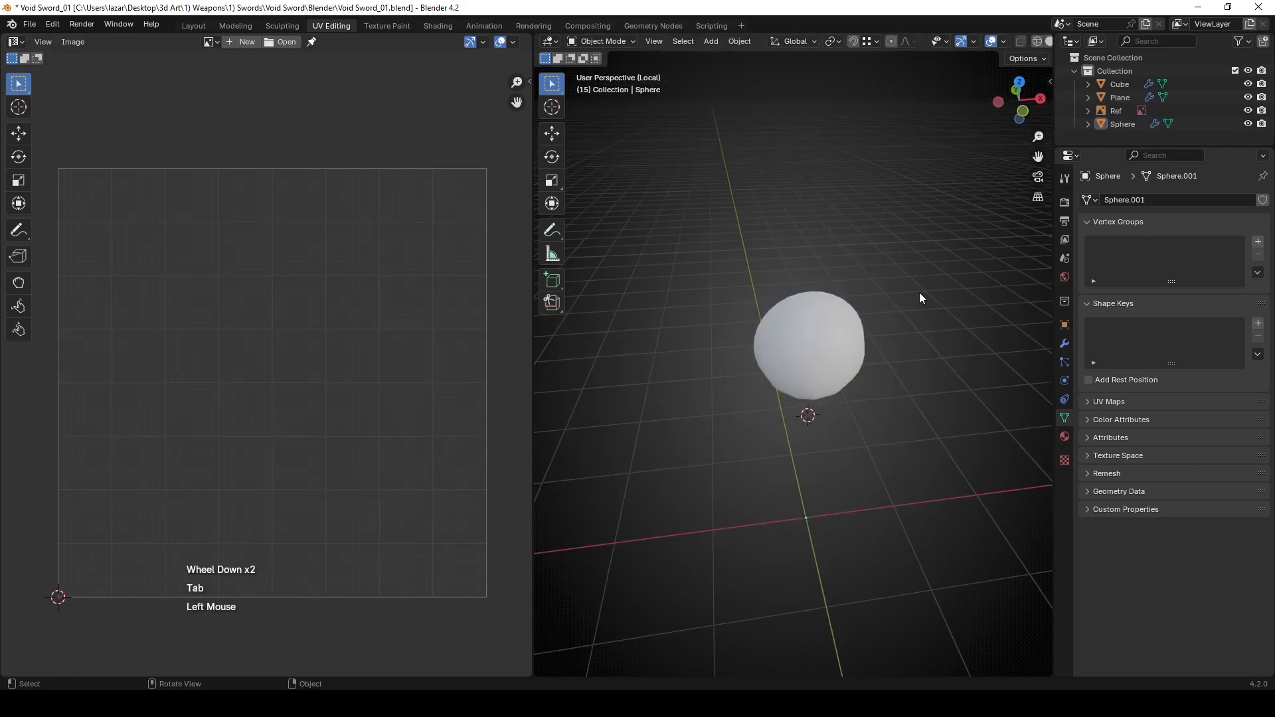
key("n")
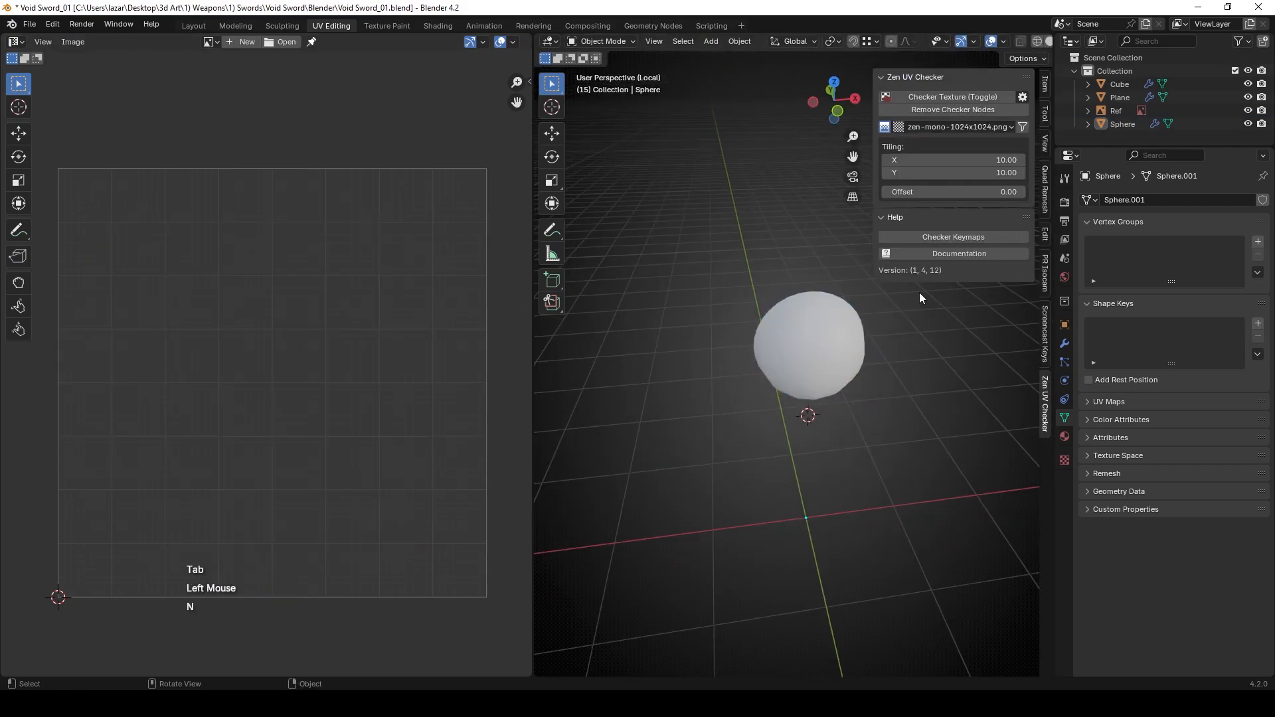
left_click(963, 97)
left_click_drag(712, 253, 942, 460)
left_click(951, 96)
middle_click_drag(883, 279, 864, 448)
left_click(873, 457)
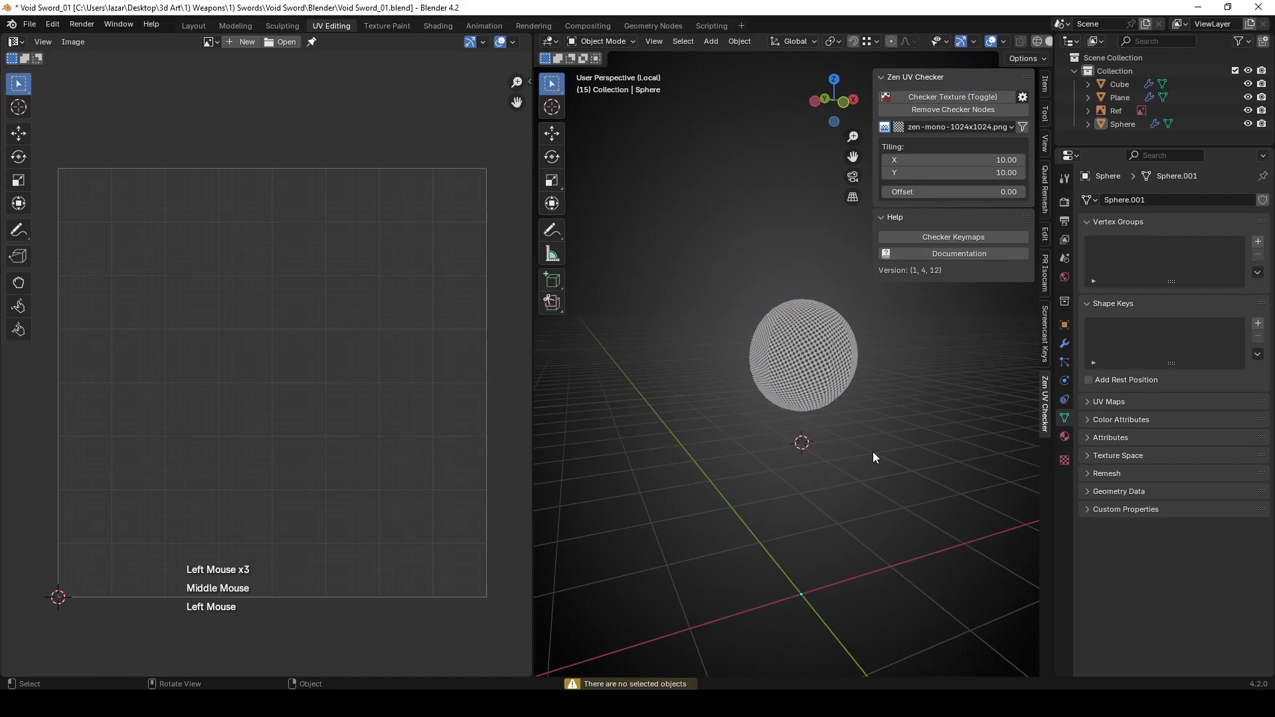
Leave the sphere's local view, then select the sword's handle (Cube) and isolate it in local view.
key("slash")
middle_click_drag(871, 440, 828, 389)
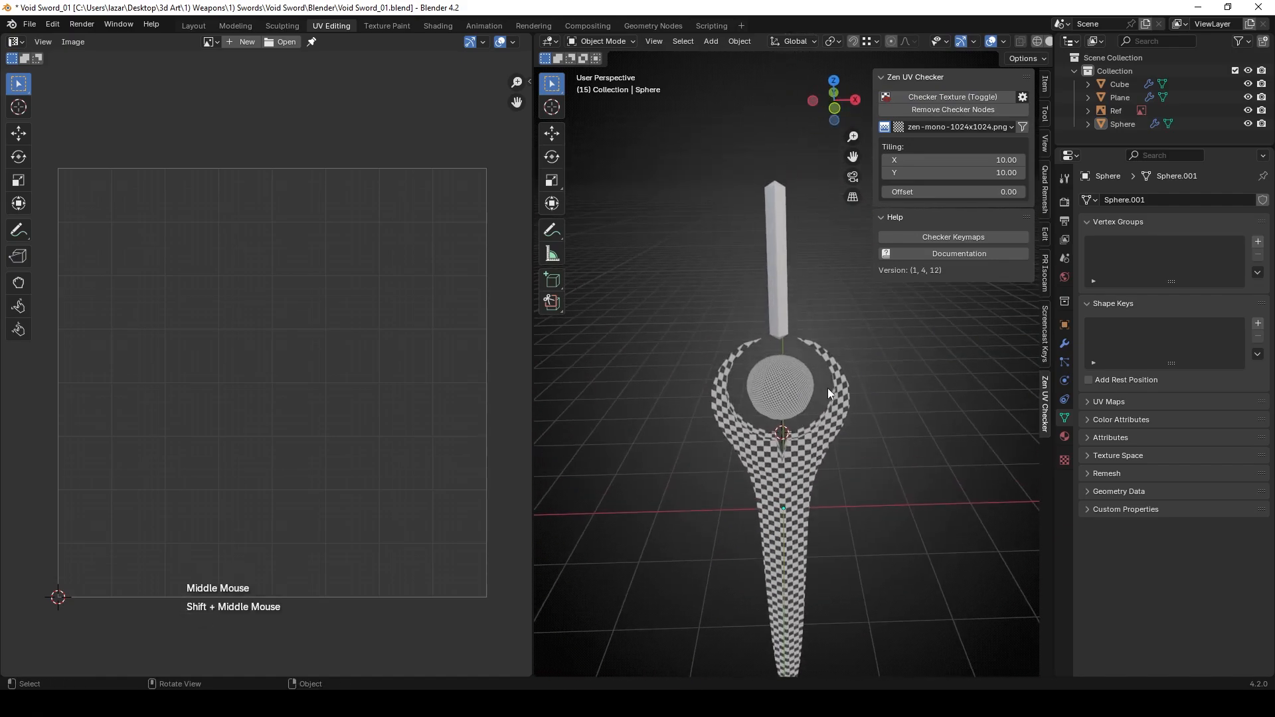
left_click(783, 259)
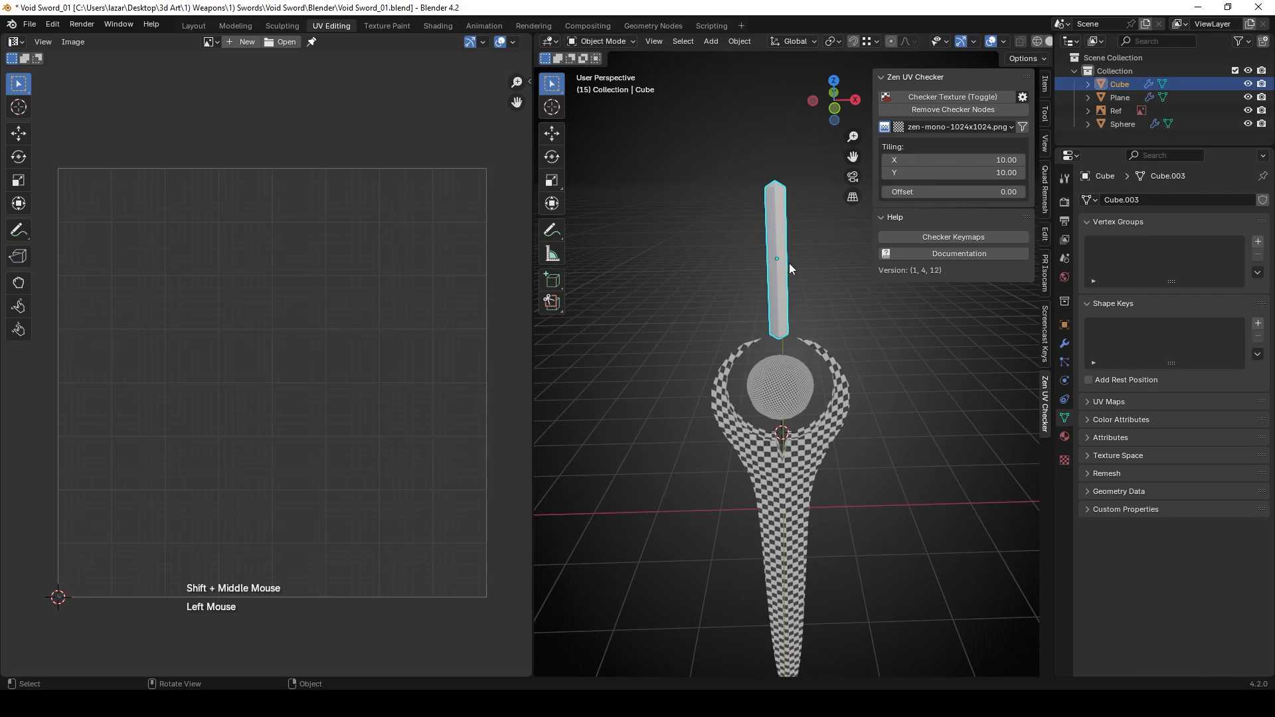
key("slash")
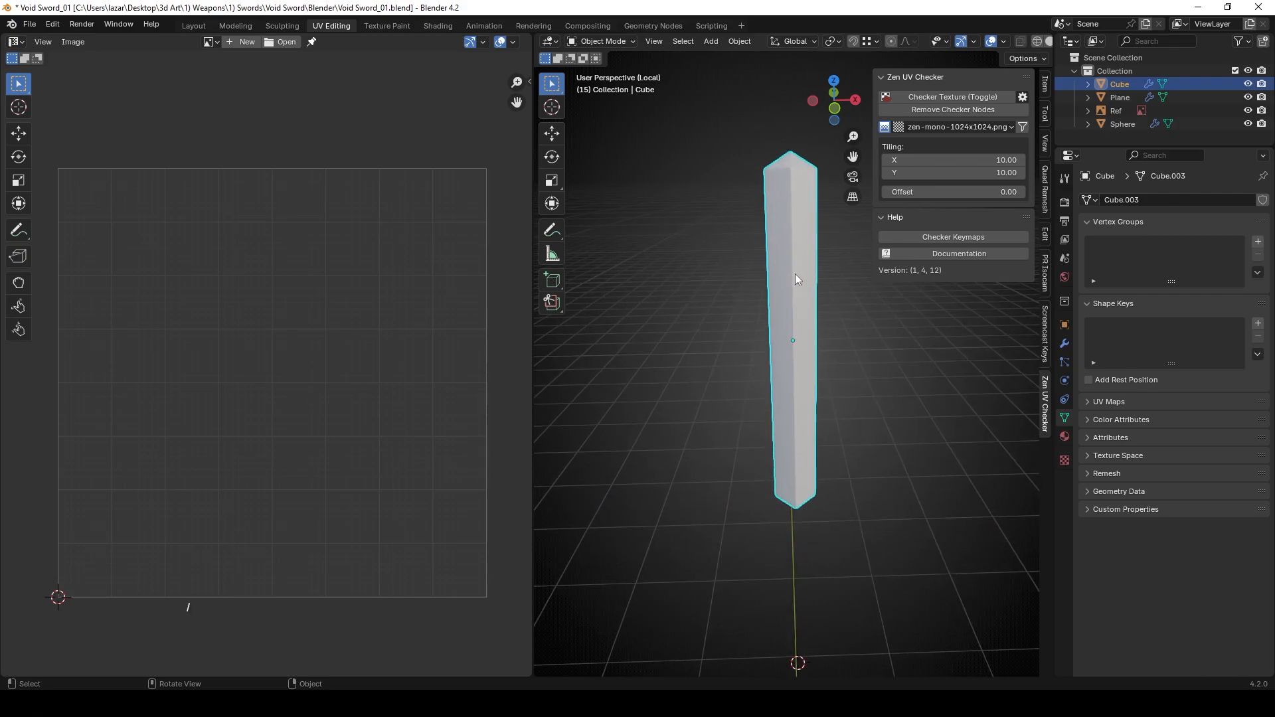
Apply the zen-mono-1024x1024.png checker texture to the handle and hide the 3D viewport's sidebar.
left_click(935, 97)
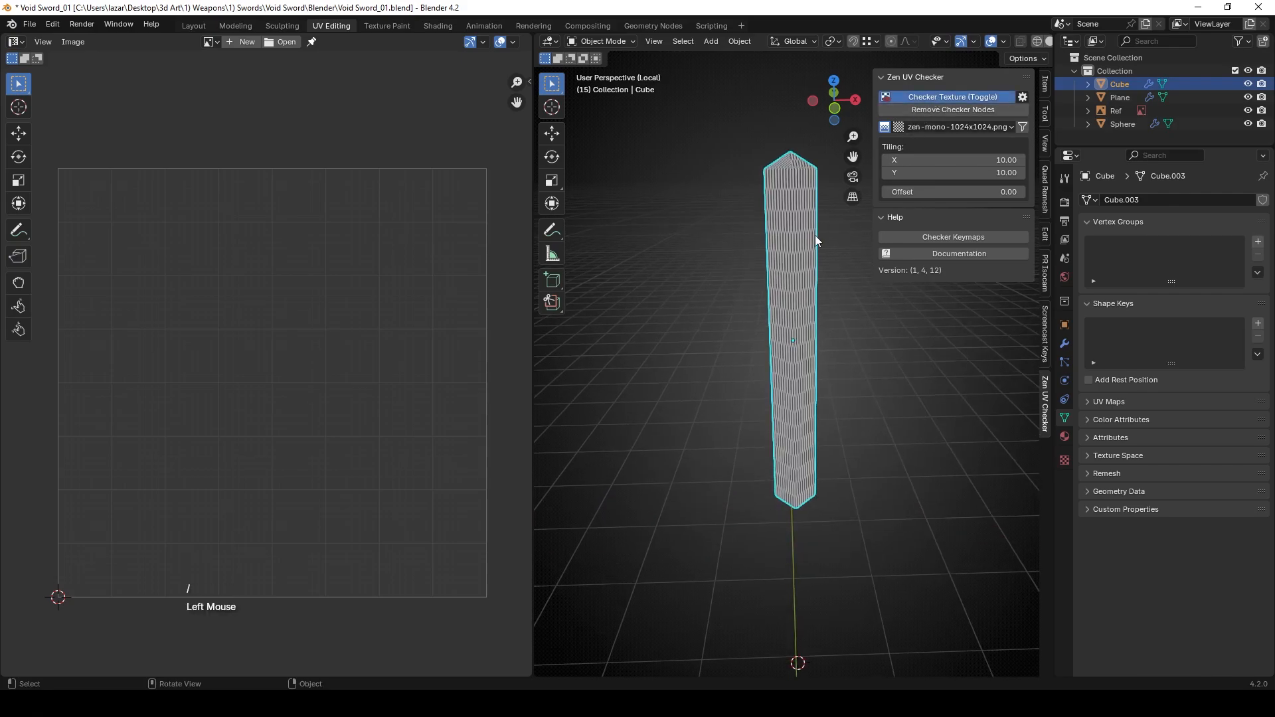
middle_click_drag(815, 235, 898, 263)
scroll(842, 328, "up", 2)
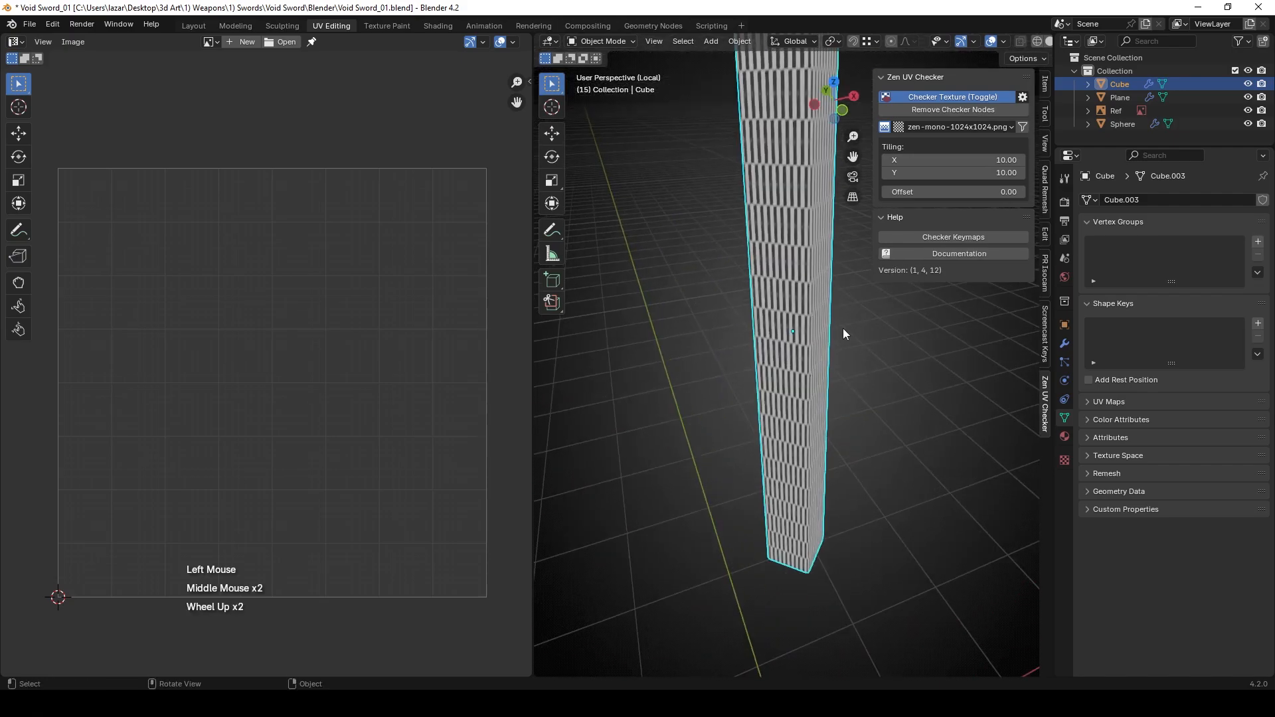
middle_click_drag(843, 328, 804, 305, "shift")
key("n")
scroll(803, 305, "down", 1)
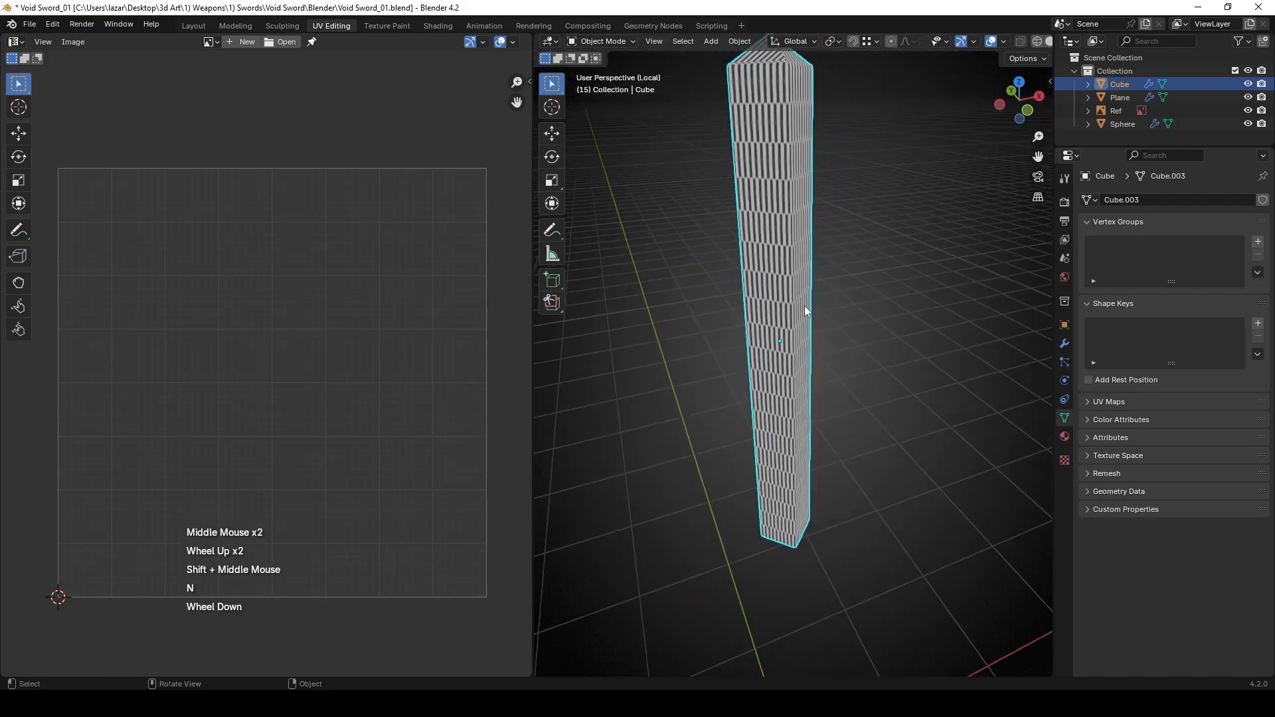
Enter Edit Mode on the handle and switch to edge selection with its pointed upper end in view.
key("Tab")
scroll(803, 306, "down", 1)
middle_click_drag(789, 154, 779, 324, "shift")
left_click(796, 327)
scroll(794, 329, "up", 2)
key("2")
scroll(793, 328, "up", 1)
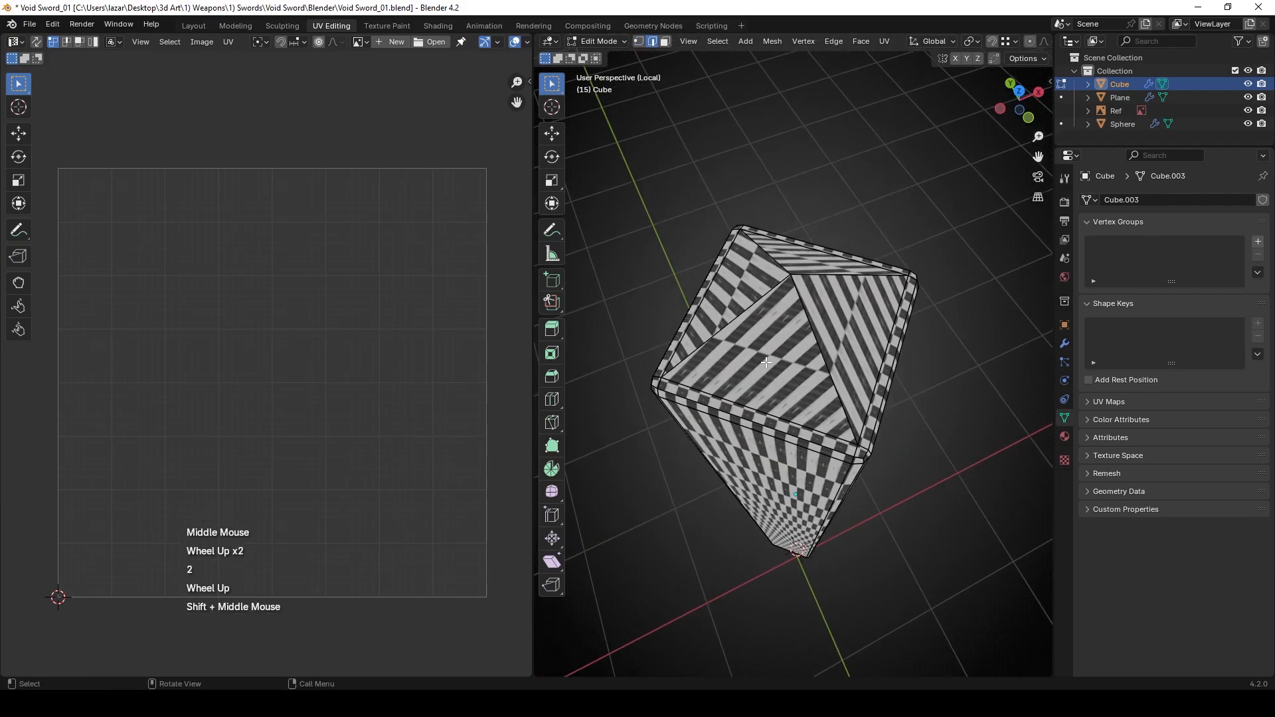
Select the base and sloping edges of the pyramid on the handle's upper end and mark them as seams.
left_click(721, 397)
middle_click_drag(721, 397, 811, 428)
left_click(830, 475, "shift")
middle_click_drag(830, 475, 791, 414)
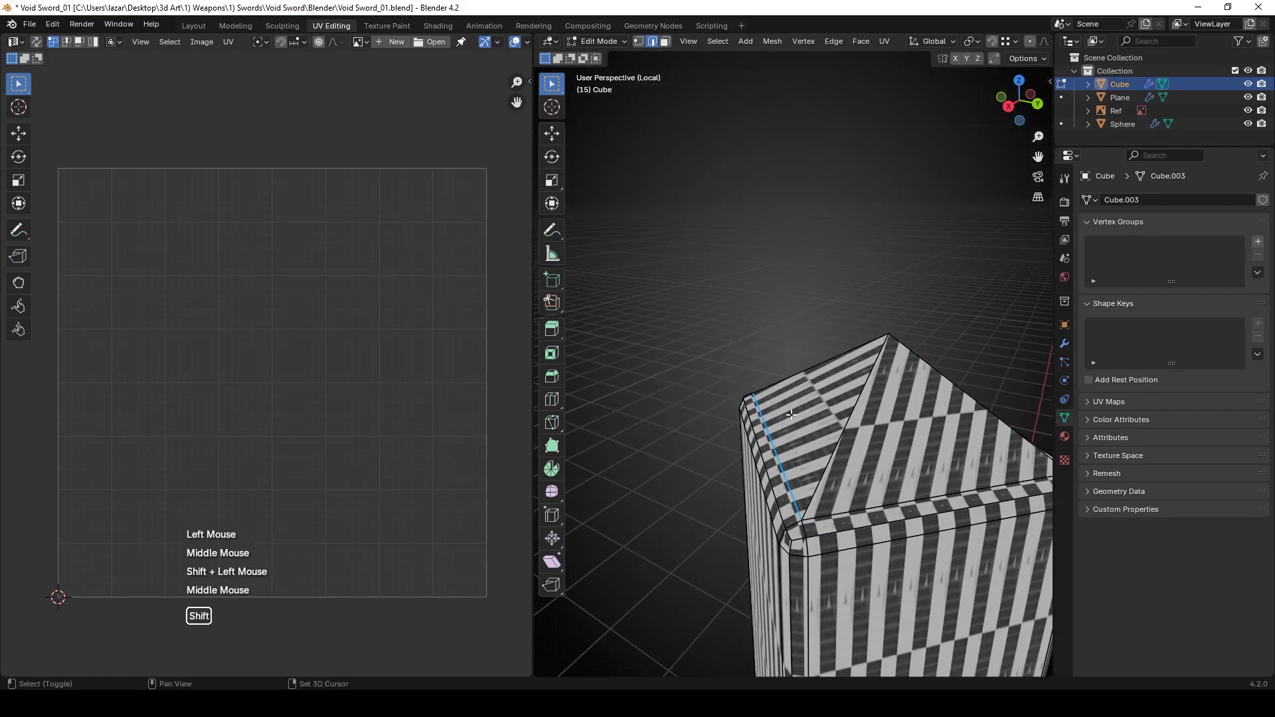
left_click(898, 502, "shift")
middle_click_drag(899, 502, 872, 384)
left_click(857, 487, "shift")
left_click(856, 487, "shift")
left_click(889, 458, "shift")
left_click(913, 411, "shift")
left_click(943, 411, "shift")
scroll(863, 397, "down", 1)
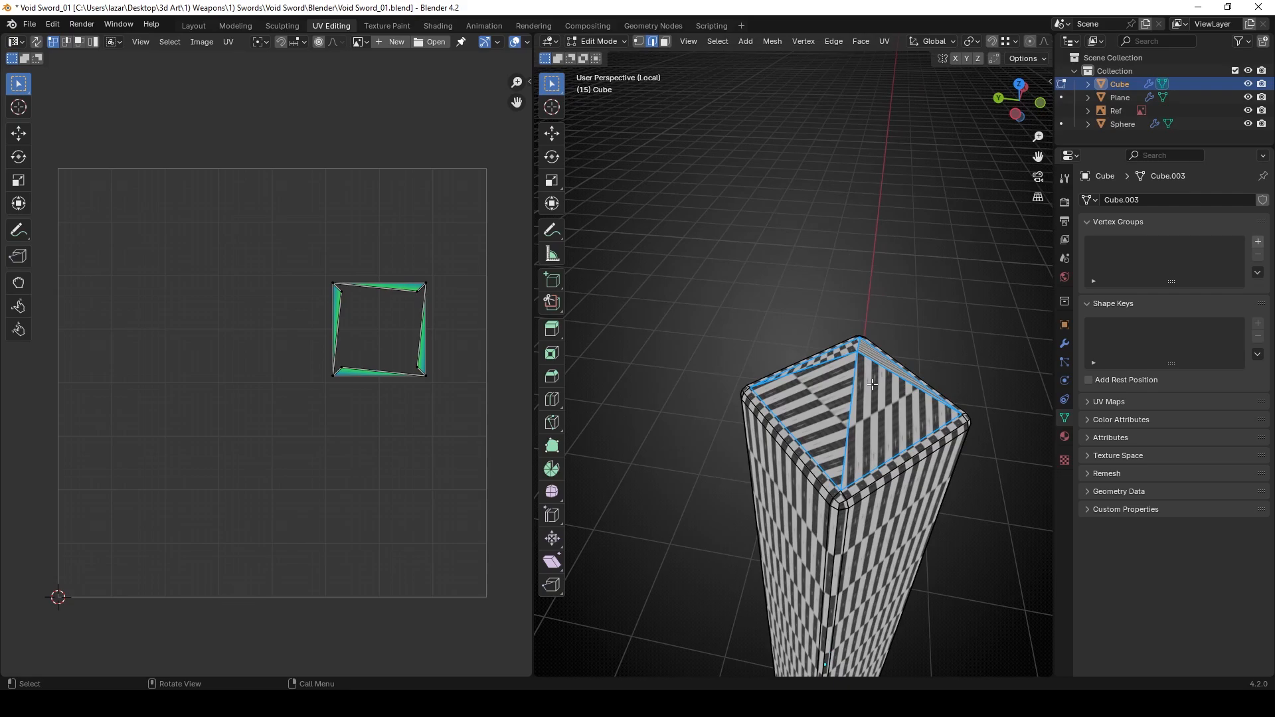
middle_click_drag(860, 330, 859, 394)
scroll(869, 401, "up", 2)
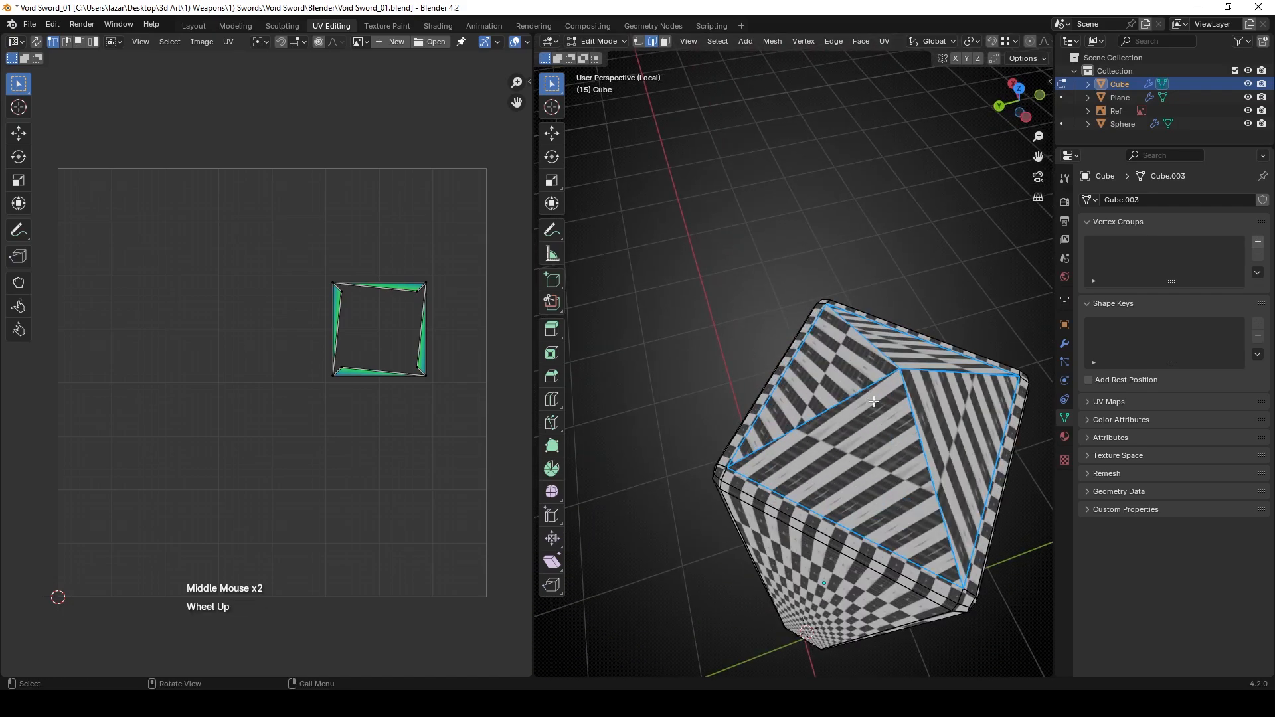
right_click(873, 402)
left_click(822, 401)
Select the middle edge loop of the bevel around the handle's upper rim, including the corners, and mark it as a seam.
middle_click_drag(822, 402, 832, 397)
middle_click_drag(890, 373, 945, 288, "shift")
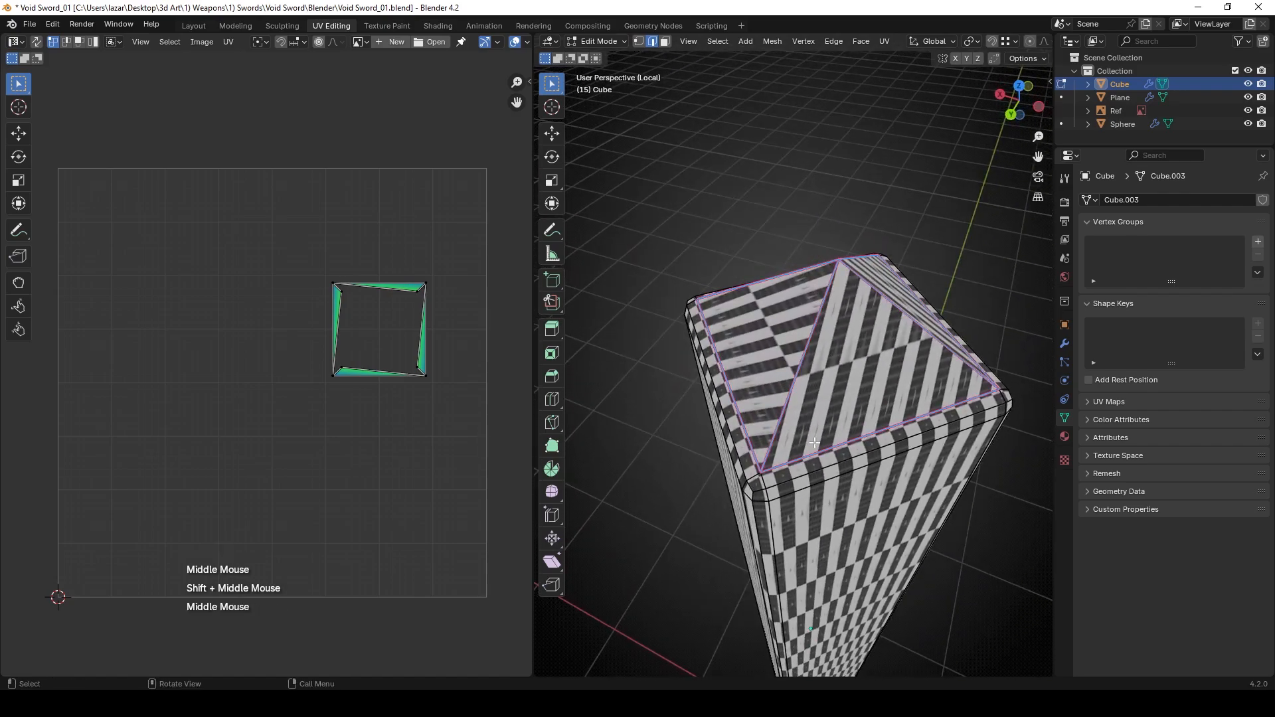
left_click(743, 469)
left_click(755, 491, "shift")
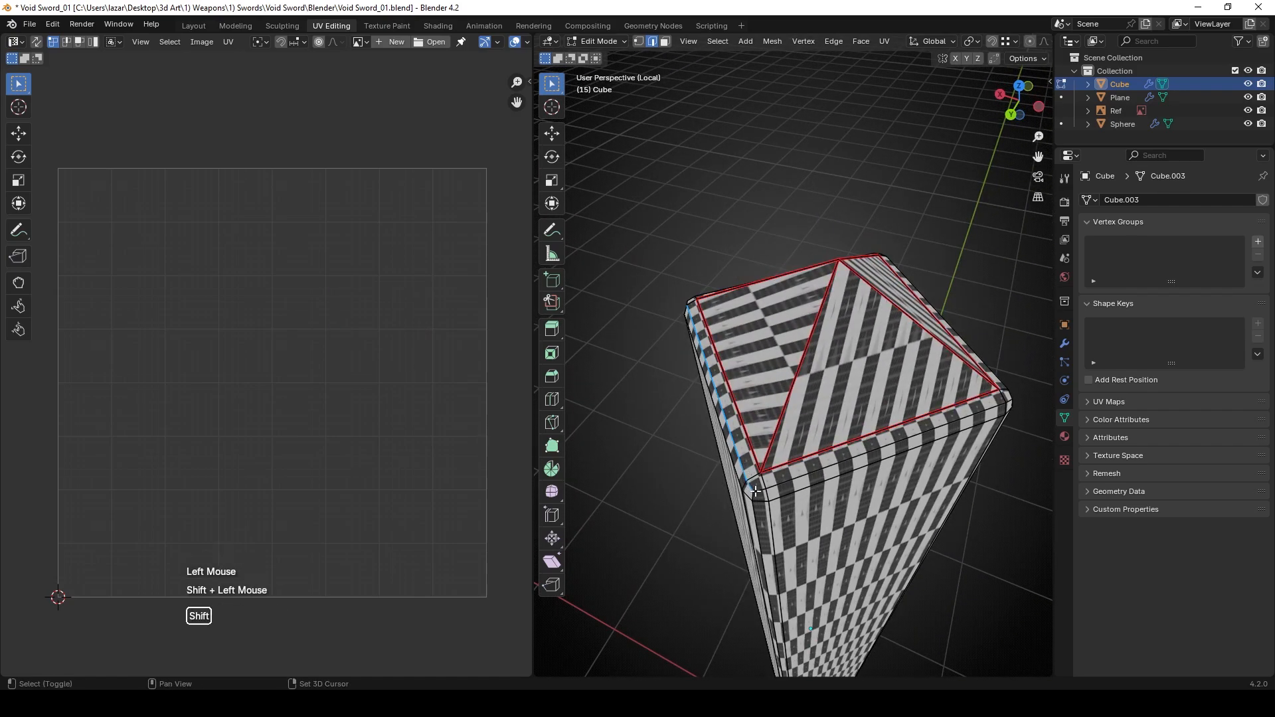
left_click(794, 481, "shift")
middle_click_drag(830, 477, 671, 444)
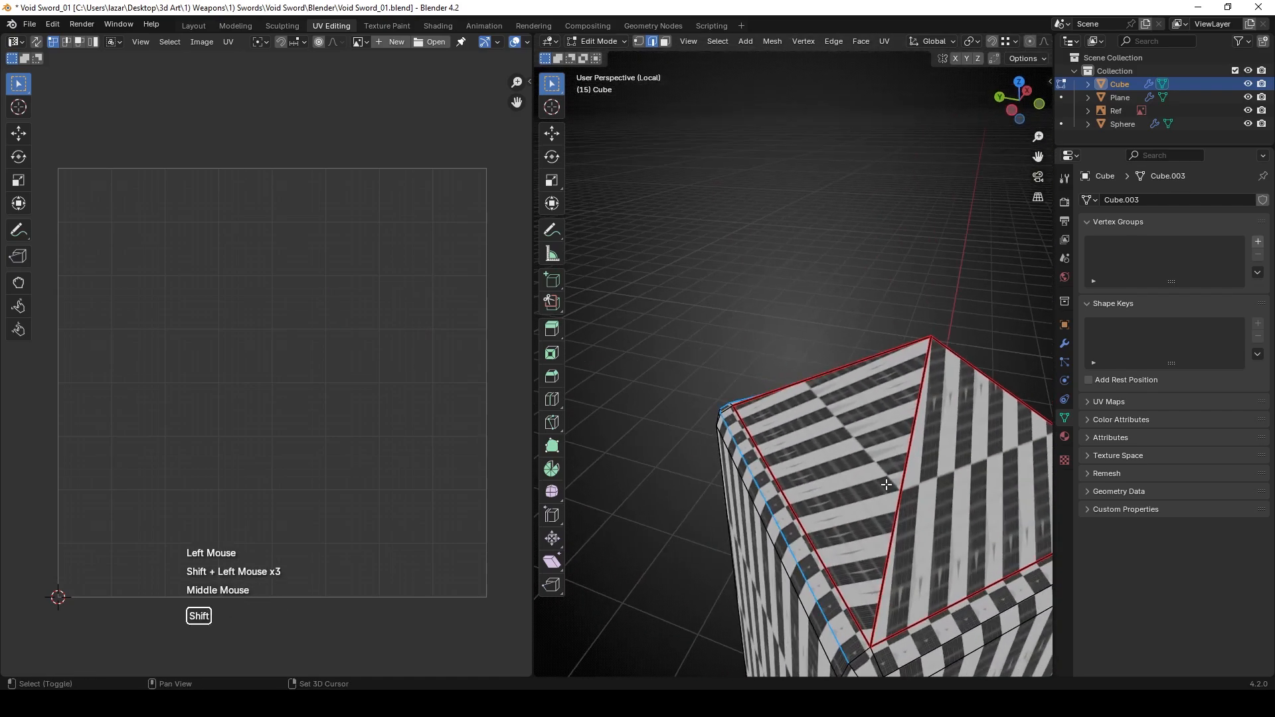
middle_click_drag(856, 505, 706, 320, "shift")
left_click(628, 384, "shift")
left_click(642, 386, "shift")
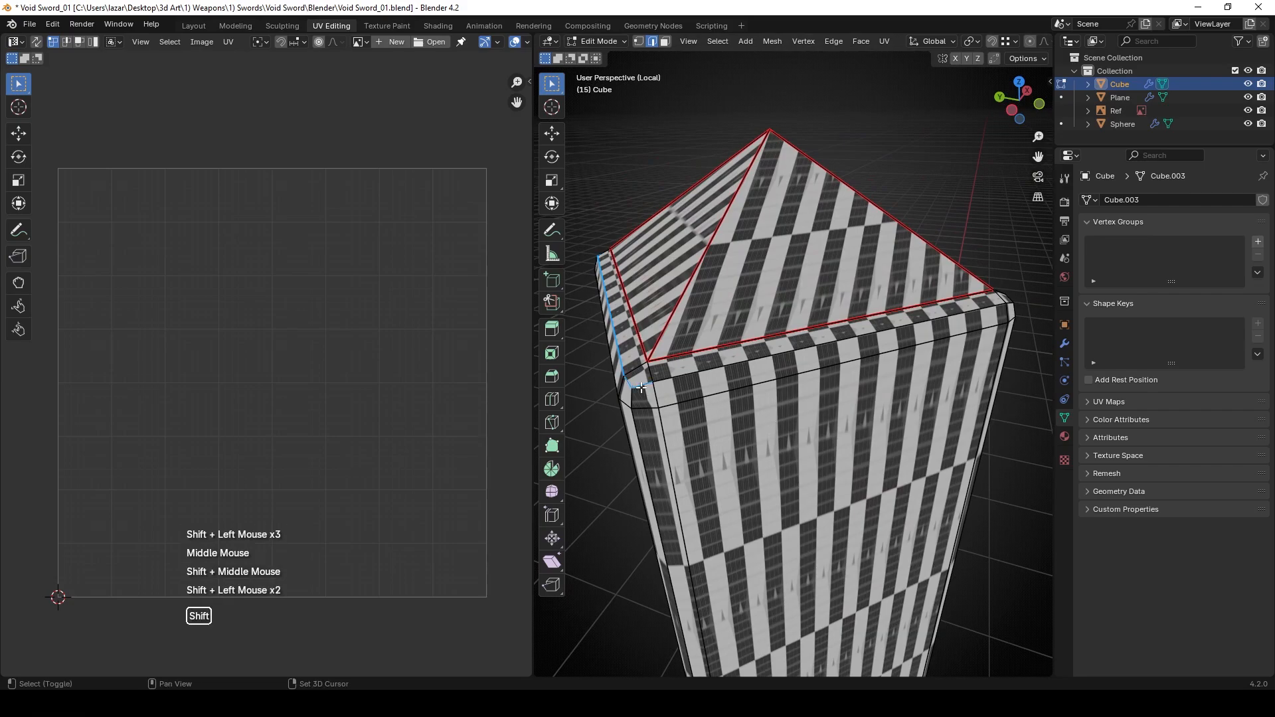
left_click(704, 374, "shift")
middle_click_drag(857, 405, 740, 419)
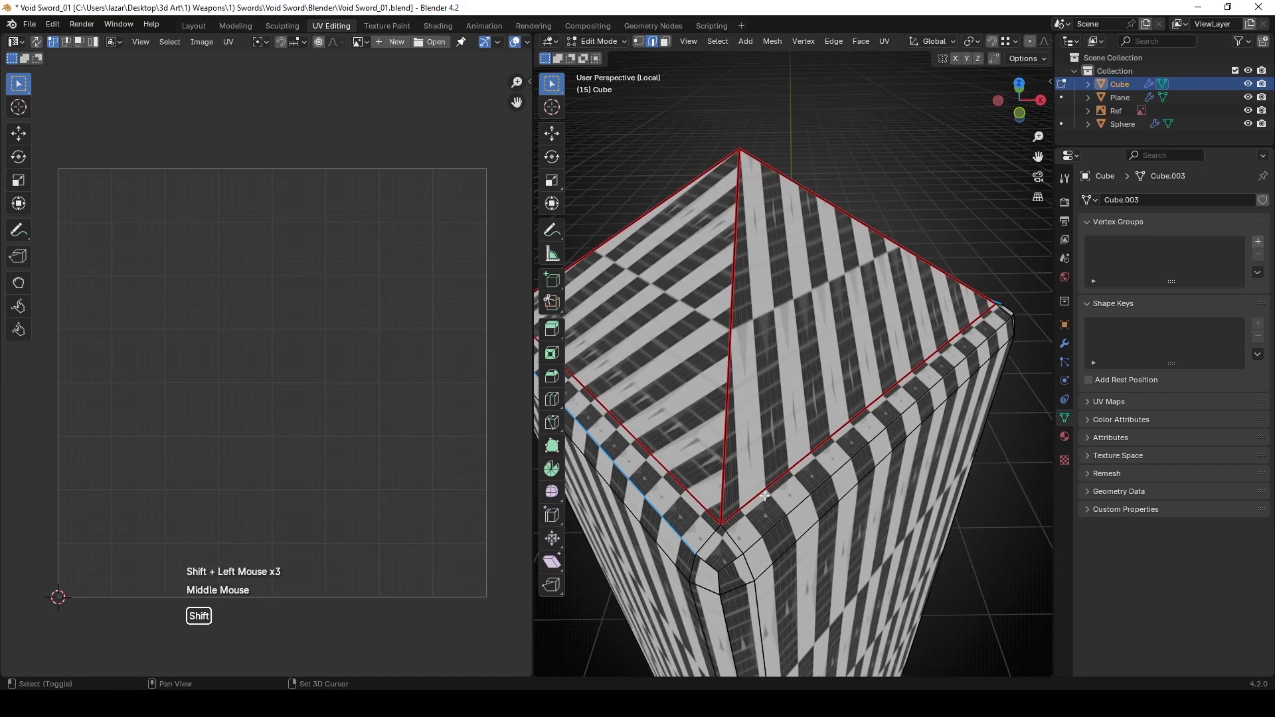
left_click(706, 560, "shift")
left_click(776, 524, "shift")
middle_click_drag(777, 524, 671, 511)
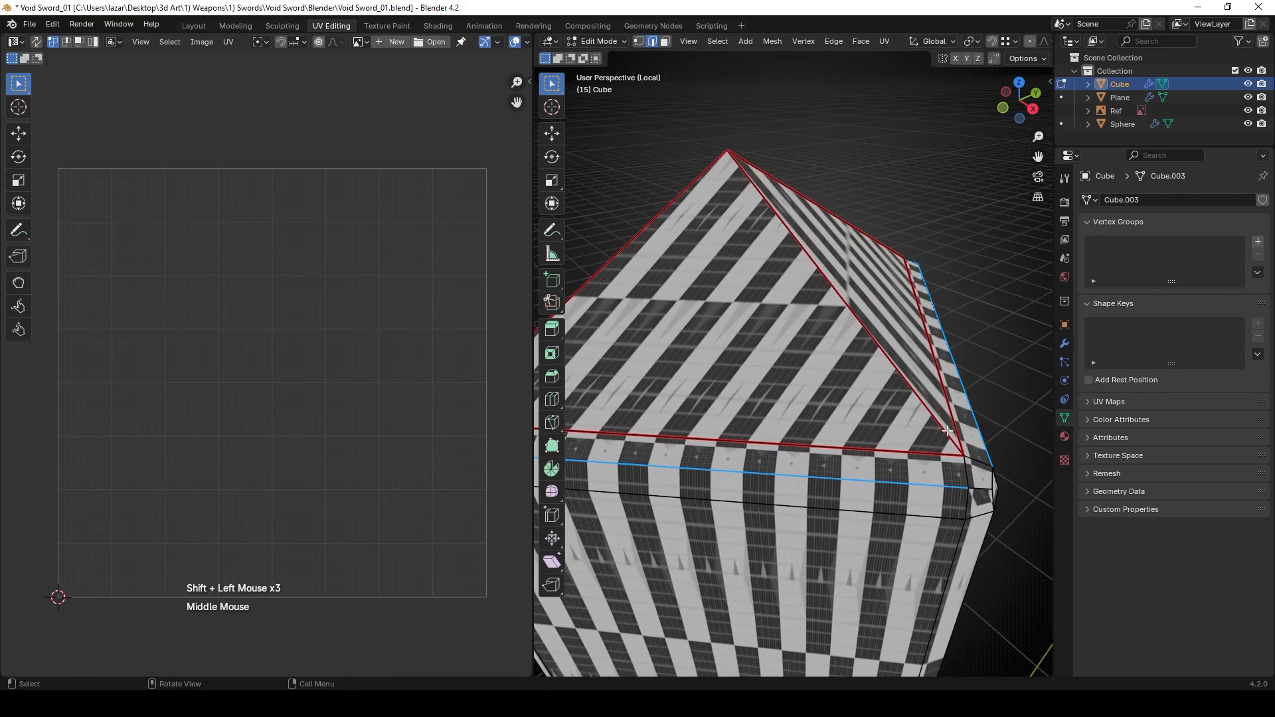
middle_click_drag(943, 464, 829, 544)
left_click(829, 545, "shift")
left_click(836, 542, "shift")
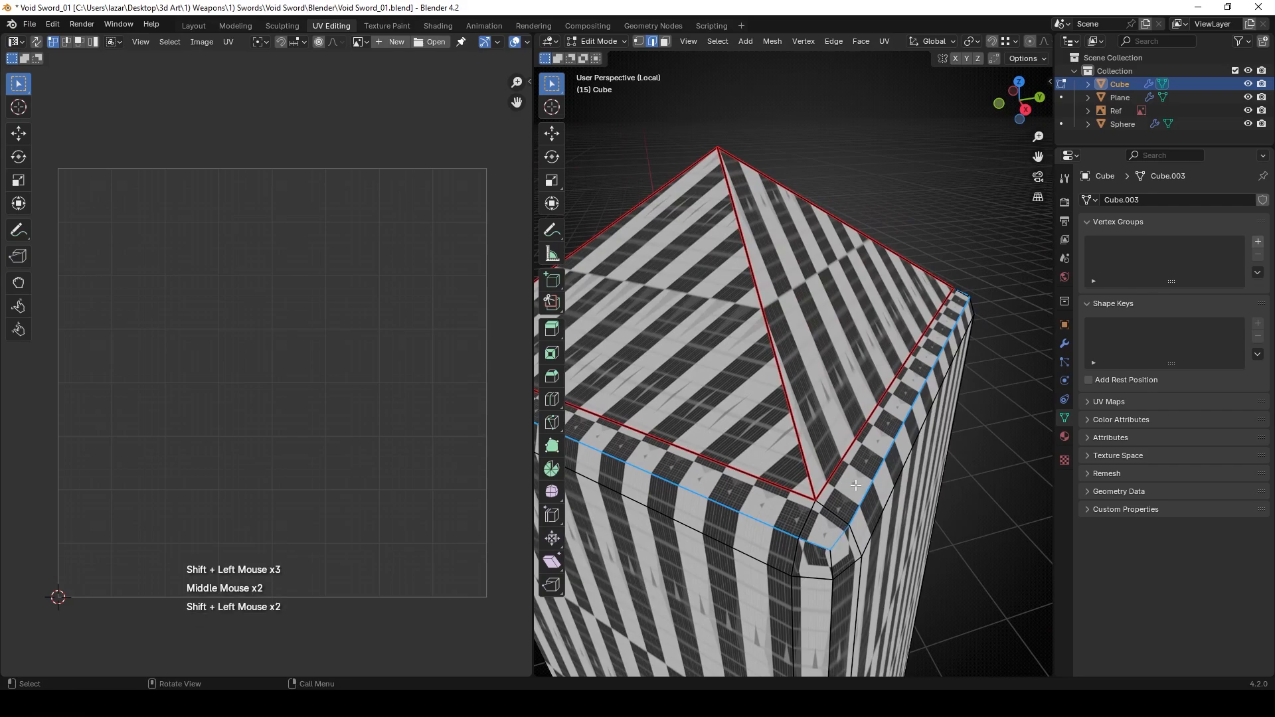
scroll(834, 412, "down", 2)
scroll(806, 382, "up", 1)
right_click(824, 398)
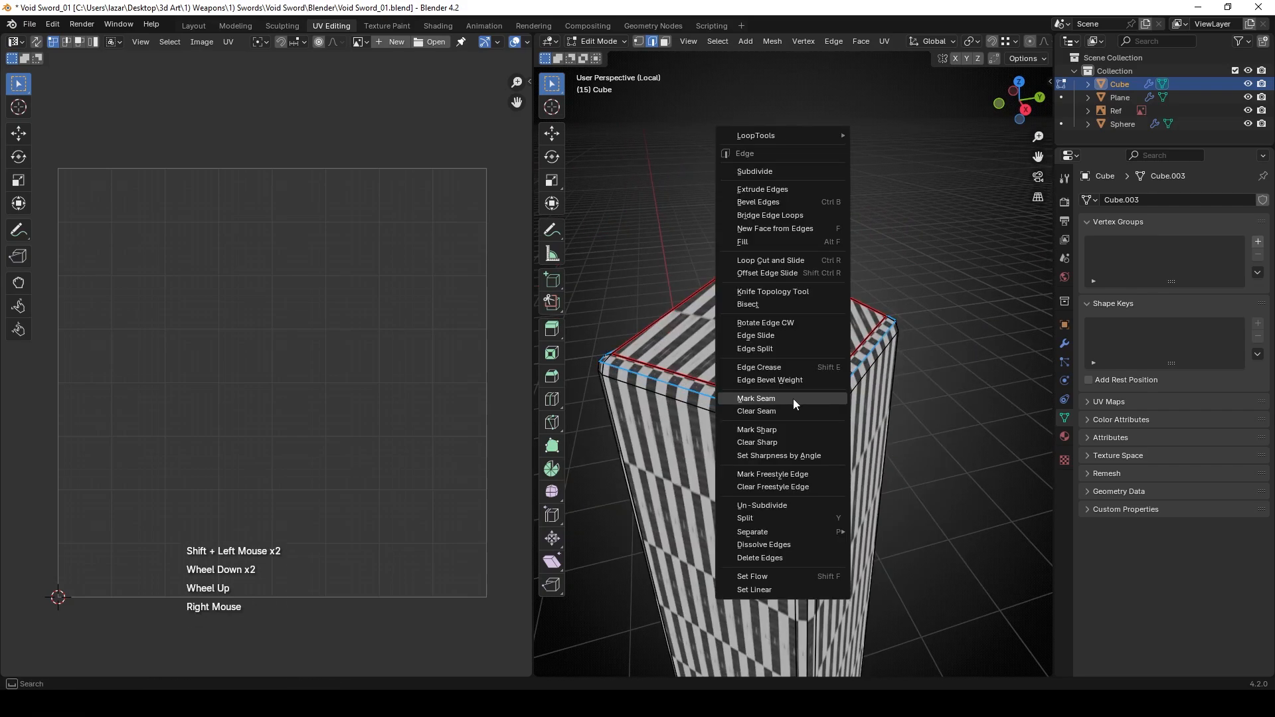
left_click(791, 399)
Select the middle edge of one bevelled vertical corner along the handle's full length and mark it as a seam.
scroll(808, 415, "down", 1)
scroll(809, 415, "up", 2)
scroll(809, 415, "down", 1)
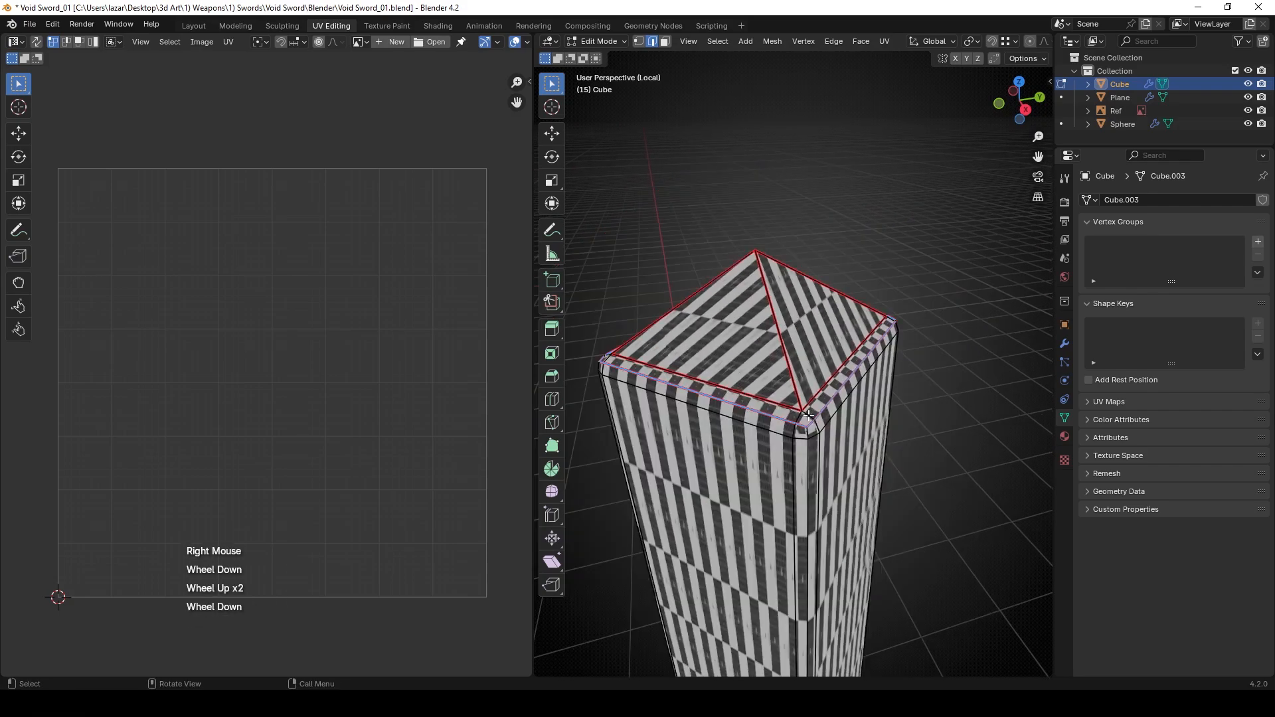
left_click(809, 425)
scroll(809, 428, "down", 1)
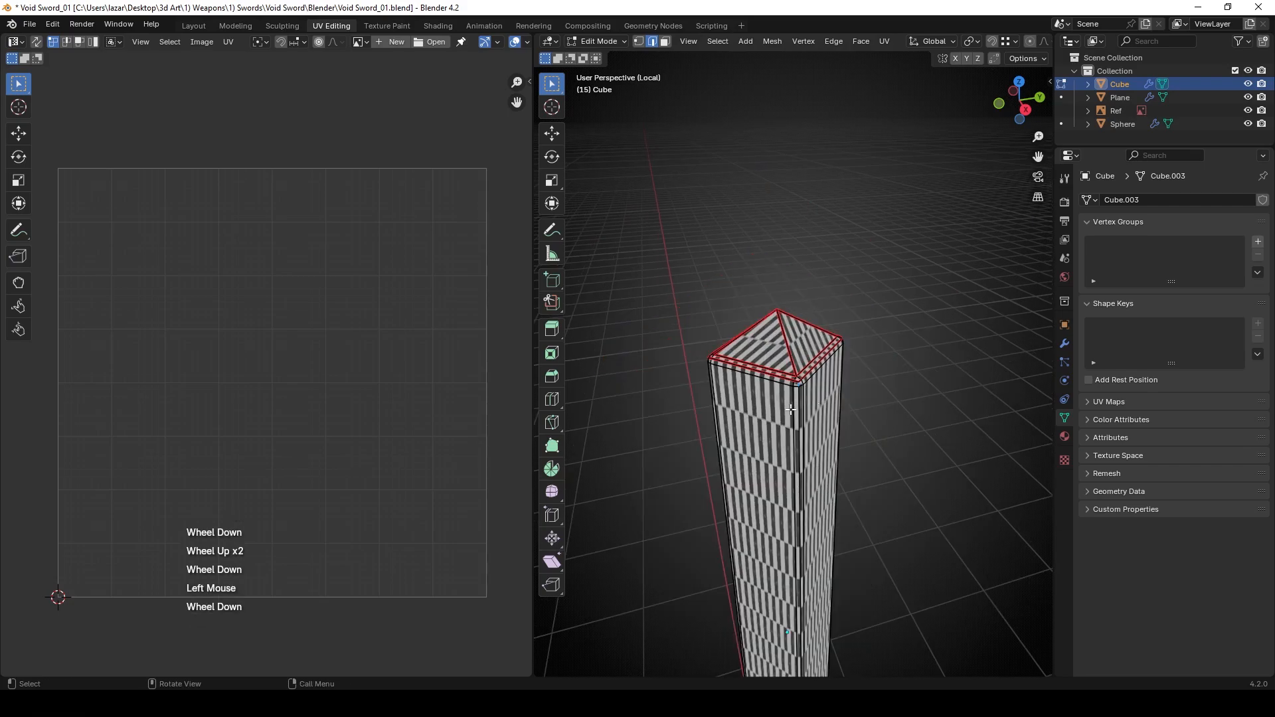
scroll(794, 415, "up", 2)
scroll(829, 532, "down", 1)
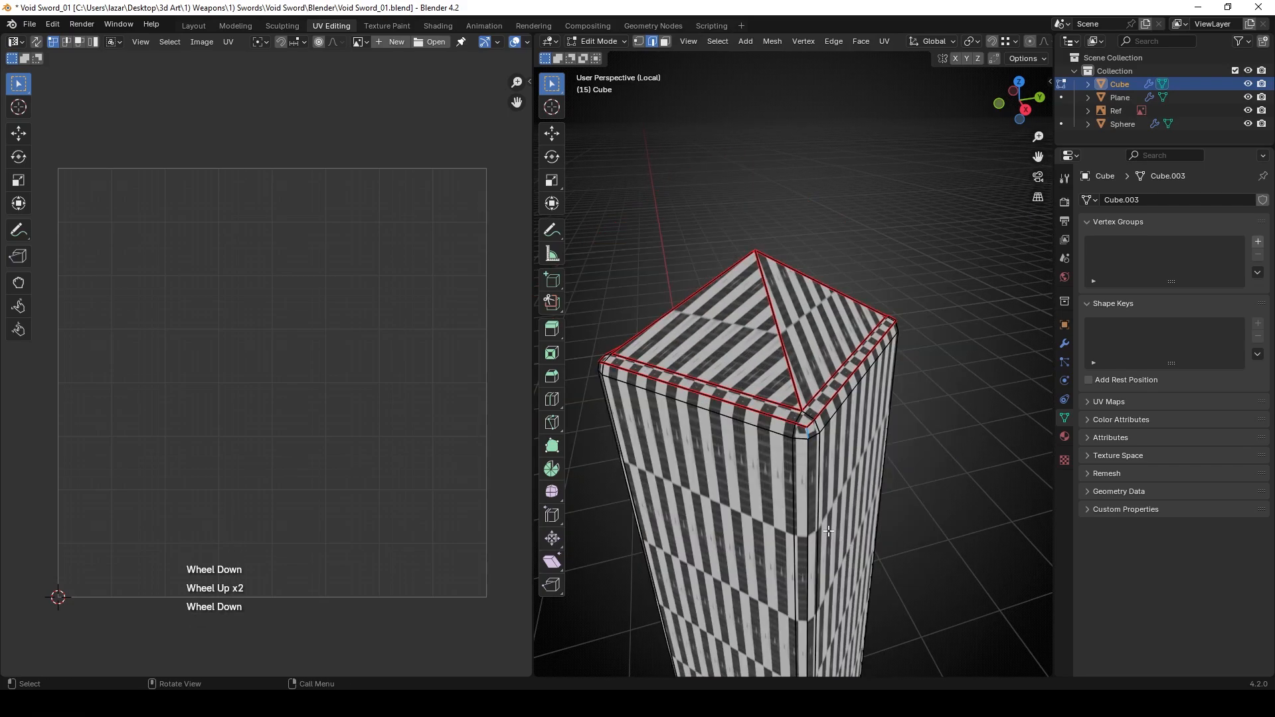
left_click(809, 497, "shift")
scroll(823, 531, "down", 1)
middle_click_drag(840, 558, 824, 492, "shift")
scroll(789, 449, "up", 3)
scroll(797, 465, "up", 1)
scroll(814, 505, "down", 2)
scroll(810, 459, "down", 4)
middle_click_drag(797, 412, 817, 443)
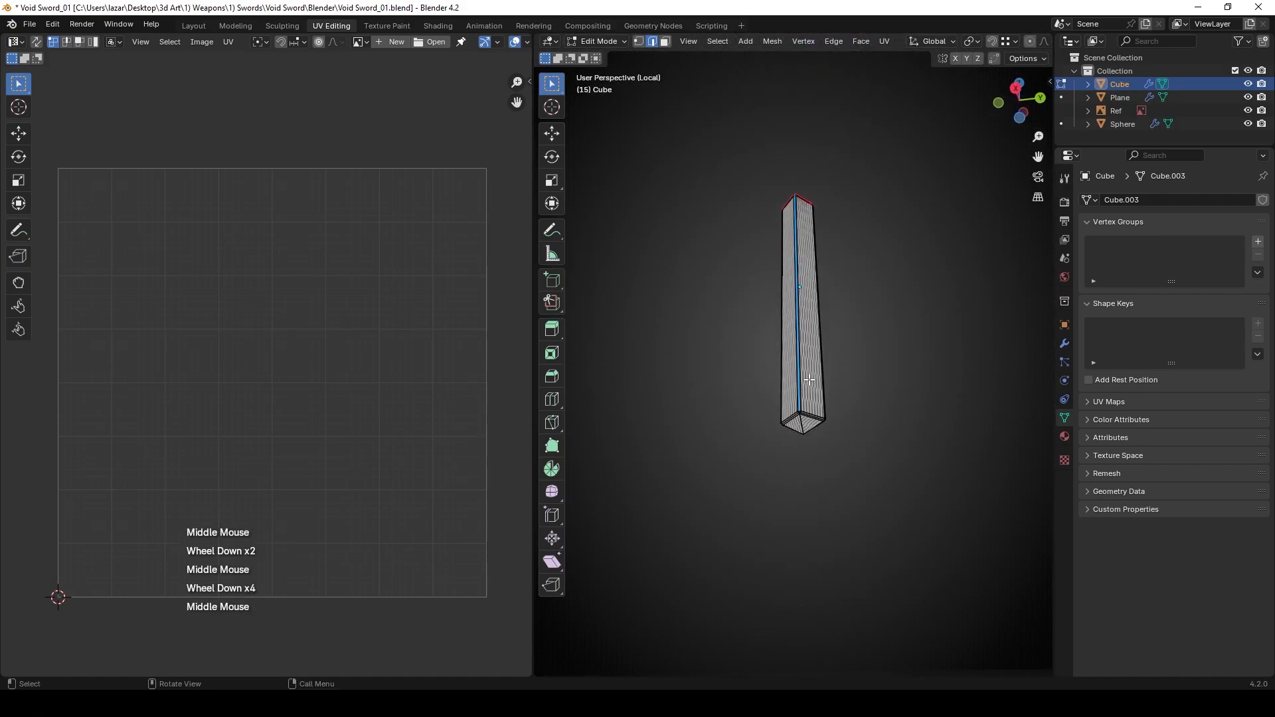
scroll(817, 443, "up", 2)
scroll(817, 443, "up", 2)
scroll(825, 483, "down", 2)
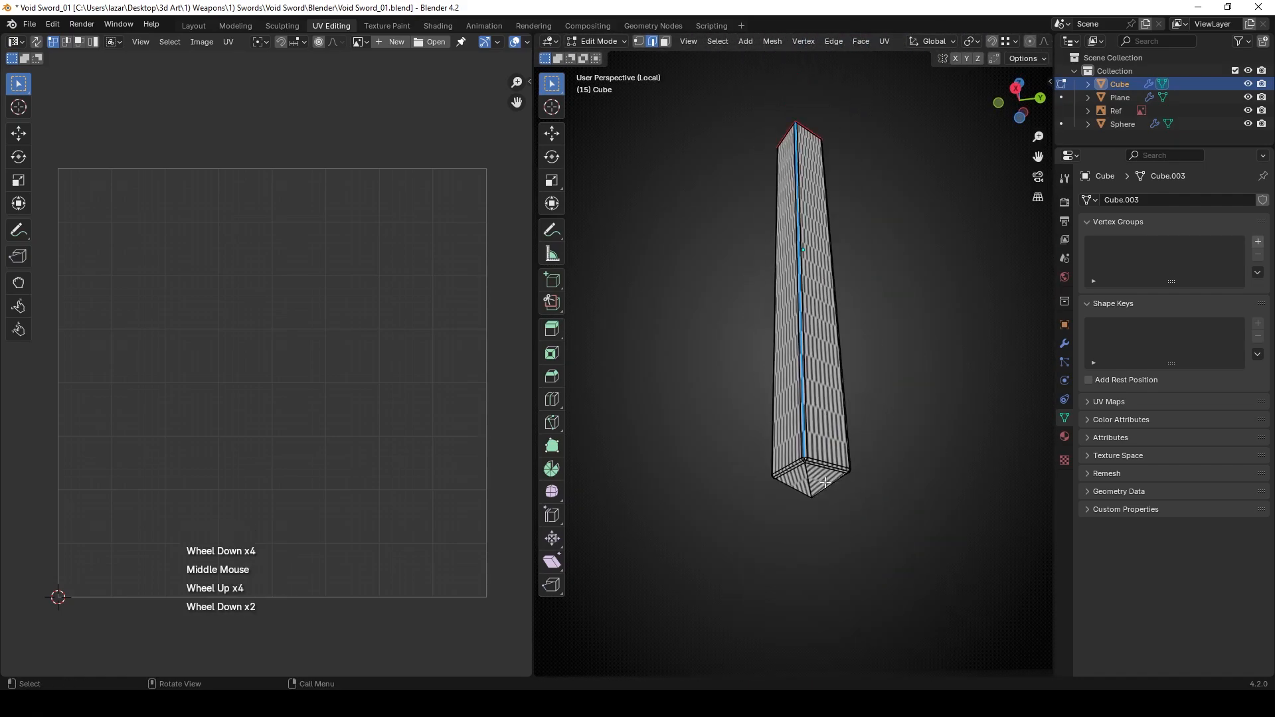
key("KP_Decimal")
scroll(824, 518, "up", 2)
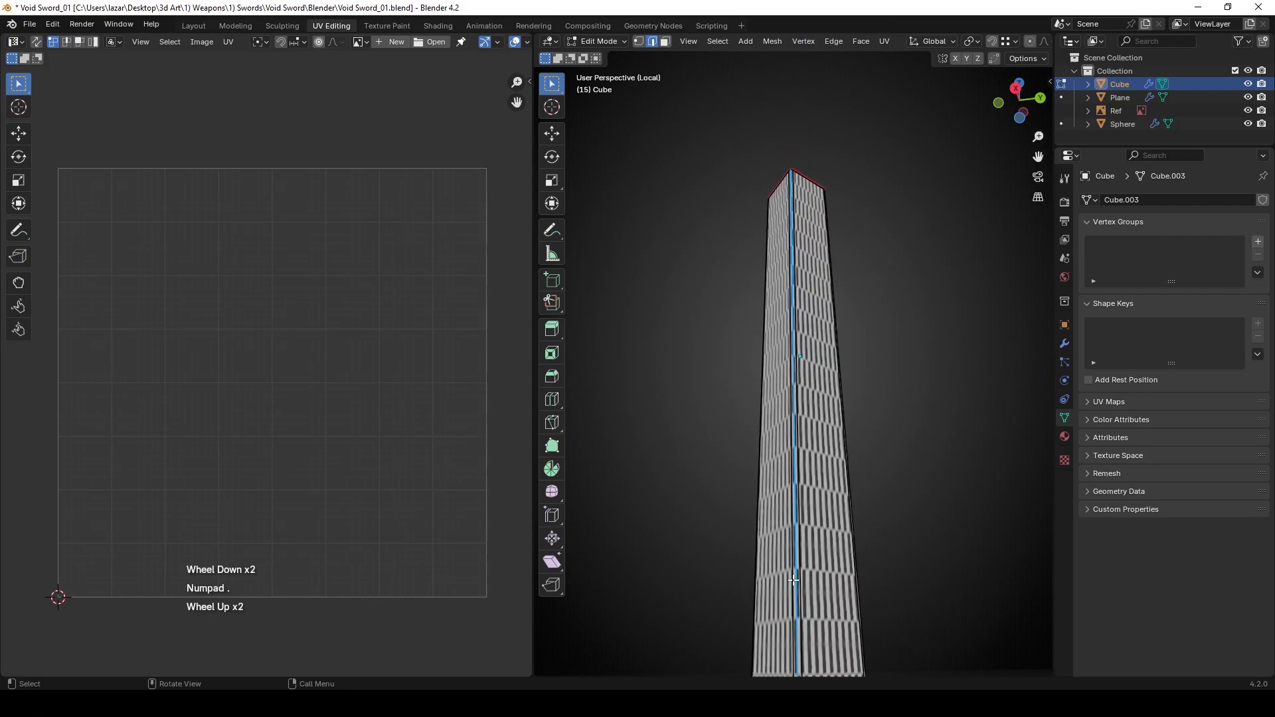
middle_click_drag(823, 518, 827, 251, "shift")
scroll(829, 246, "up", 3)
middle_click_drag(864, 192, 811, 322, "shift")
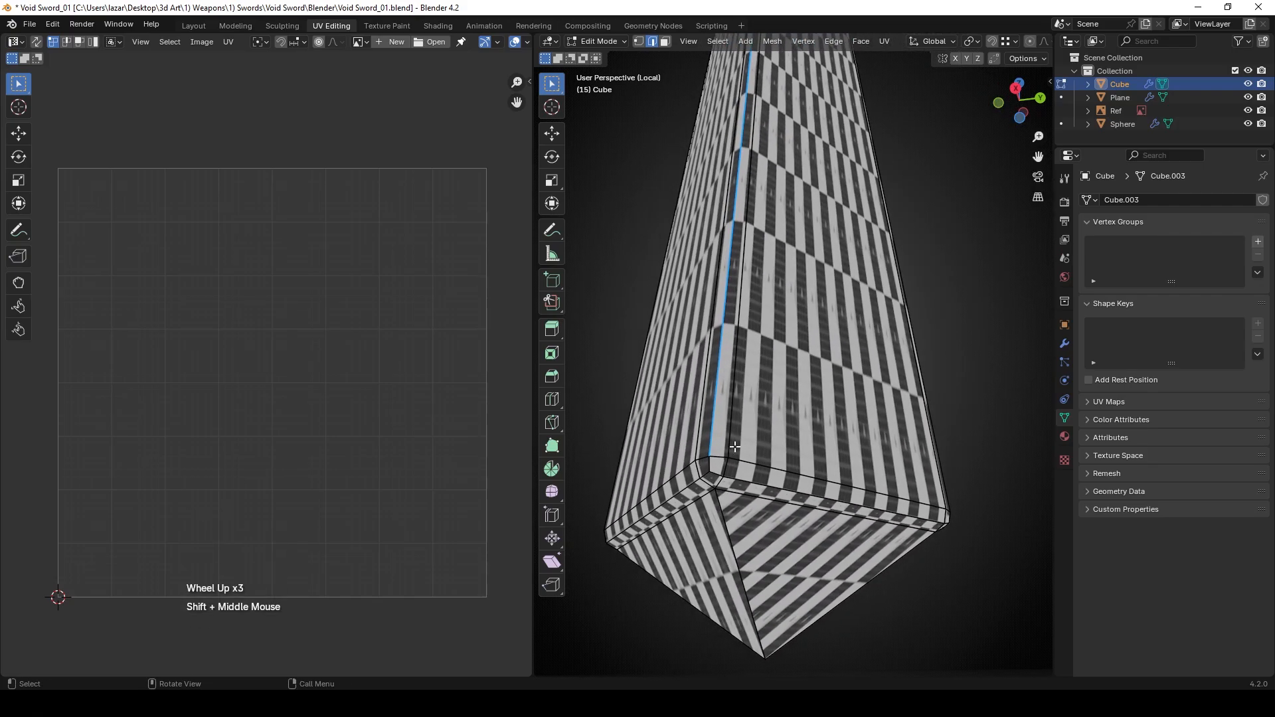
key("shift")
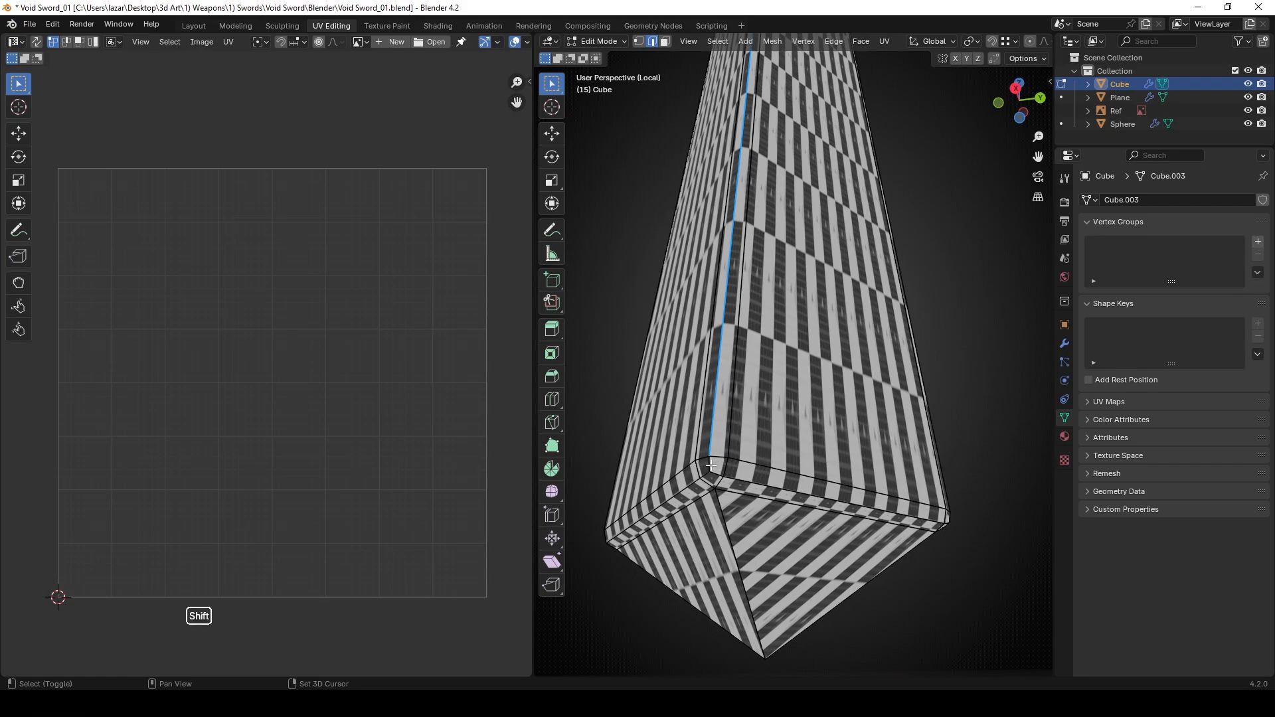
middle_click_drag(718, 445, 753, 451)
right_click(730, 507)
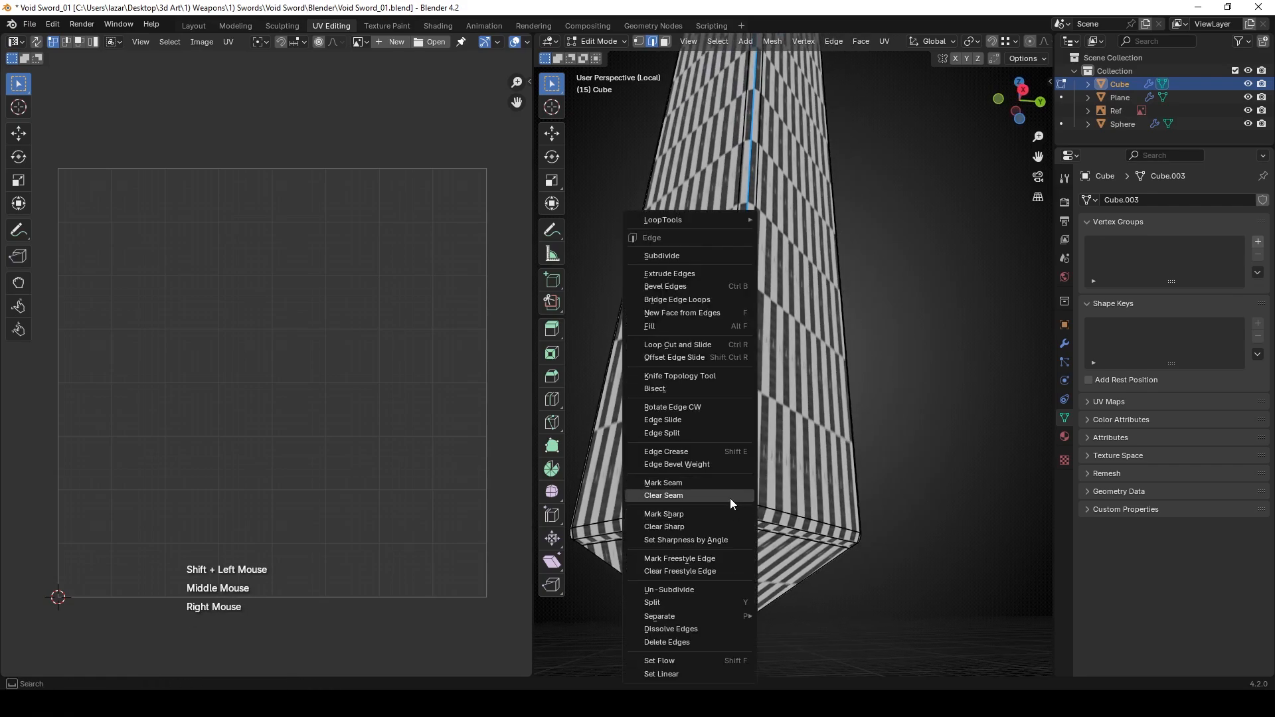
left_click(690, 486)
Select the middle edge loop of the bevel around the handle's lower rim, including the corners, and mark it as a seam.
left_click(737, 517)
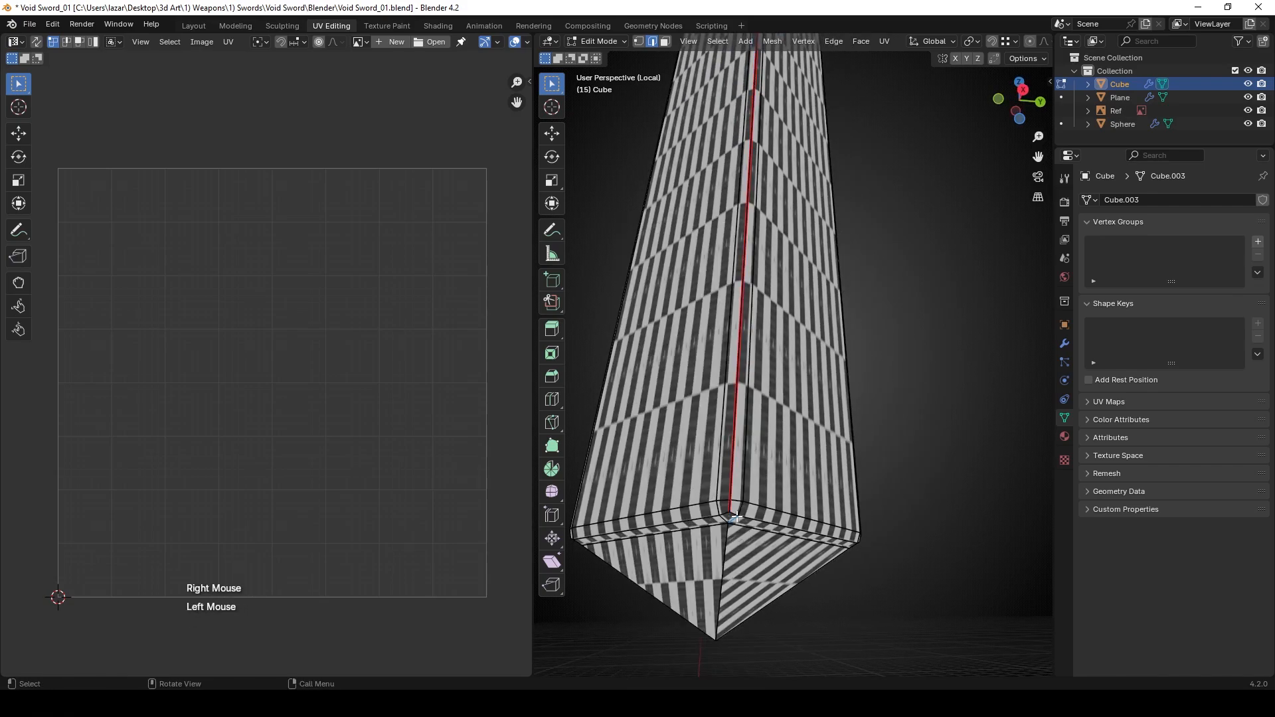
middle_click_drag(739, 528, 741, 461)
middle_click_drag(740, 463, 749, 416, "shift")
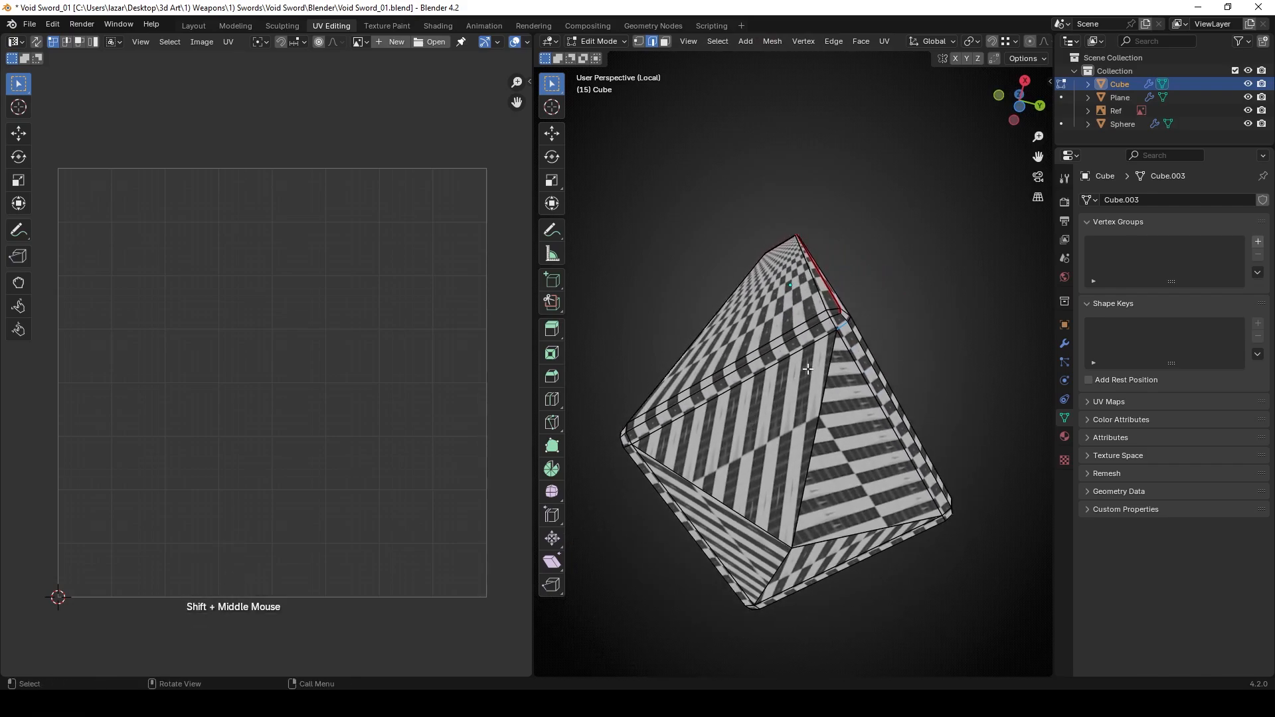
middle_click_drag(807, 369, 827, 355)
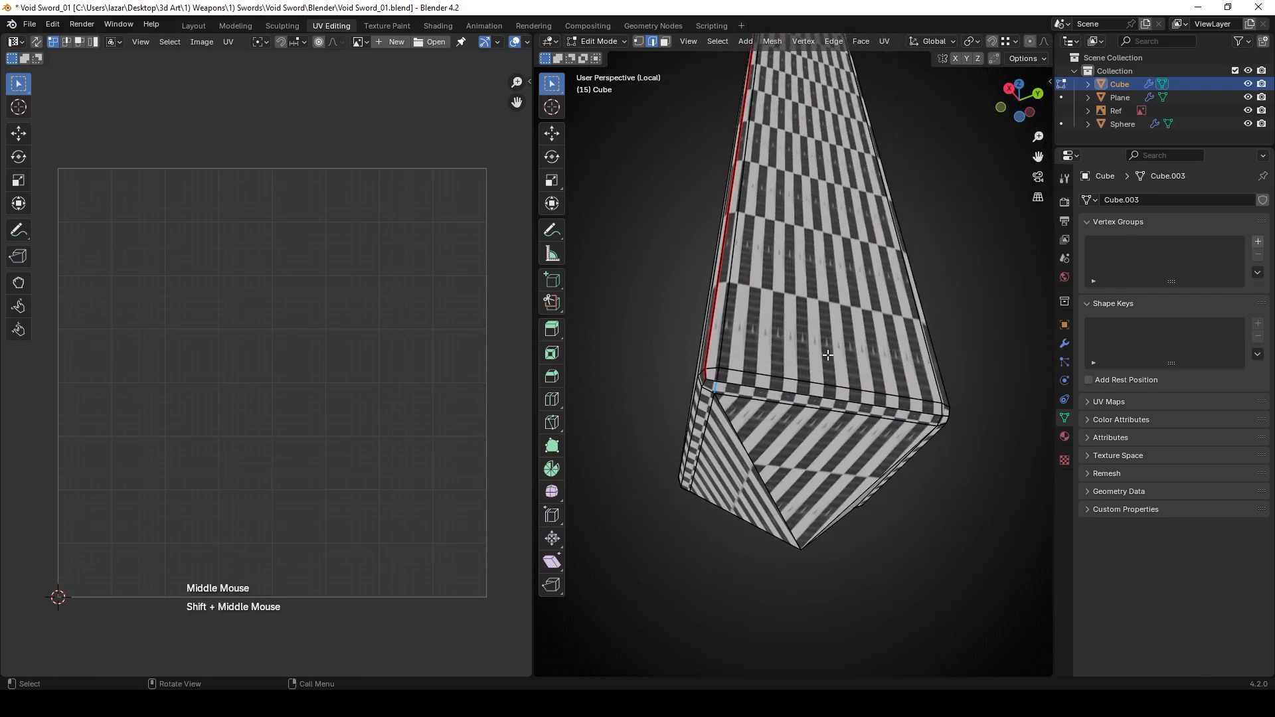
left_click(715, 385)
left_click(747, 387, "shift")
middle_click_drag(1009, 321, 1016, 249)
left_click(682, 285, "shift")
left_click(737, 297, "shift")
double_click(629, 346, "shift")
left_click(830, 252, "shift")
left_click(911, 337, "shift")
right_click(854, 295)
left_click(837, 296)
Select the base and sloping edges of the pyramid on the handle's lower end and mark them as seams.
scroll(811, 312, "down", 2)
scroll(810, 312, "up", 2)
left_click(793, 283)
middle_click_drag(793, 283, 724, 290)
scroll(857, 273, "down", 1)
middle_click_drag(873, 269, 780, 219, "shift")
scroll(837, 226, "up", 3)
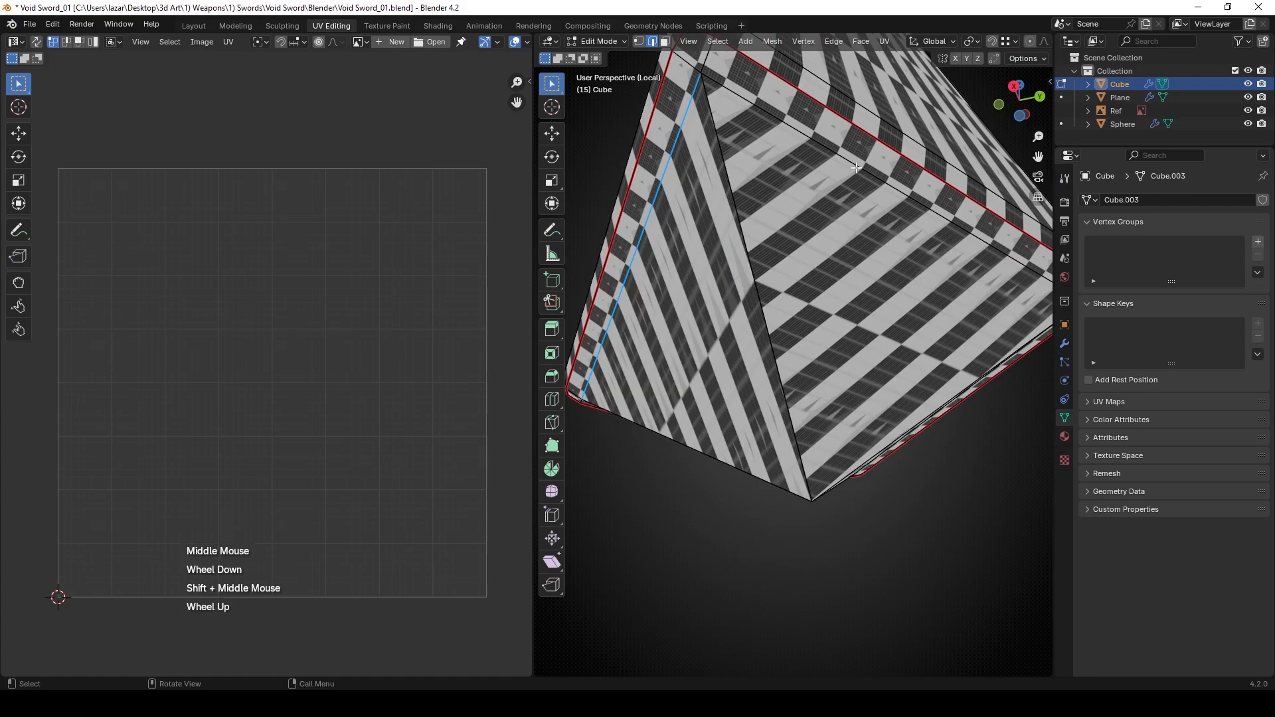
key("KP_Decimal")
scroll(830, 199, "down", 3)
middle_click_drag(830, 199, 753, 291, "shift")
left_click(746, 230, "shift")
left_click(899, 171, "shift")
left_click(770, 247, "shift")
left_click(761, 263, "shift")
left_click(819, 278, "shift")
left_click(839, 265, "shift")
middle_click_drag(839, 265, 870, 283)
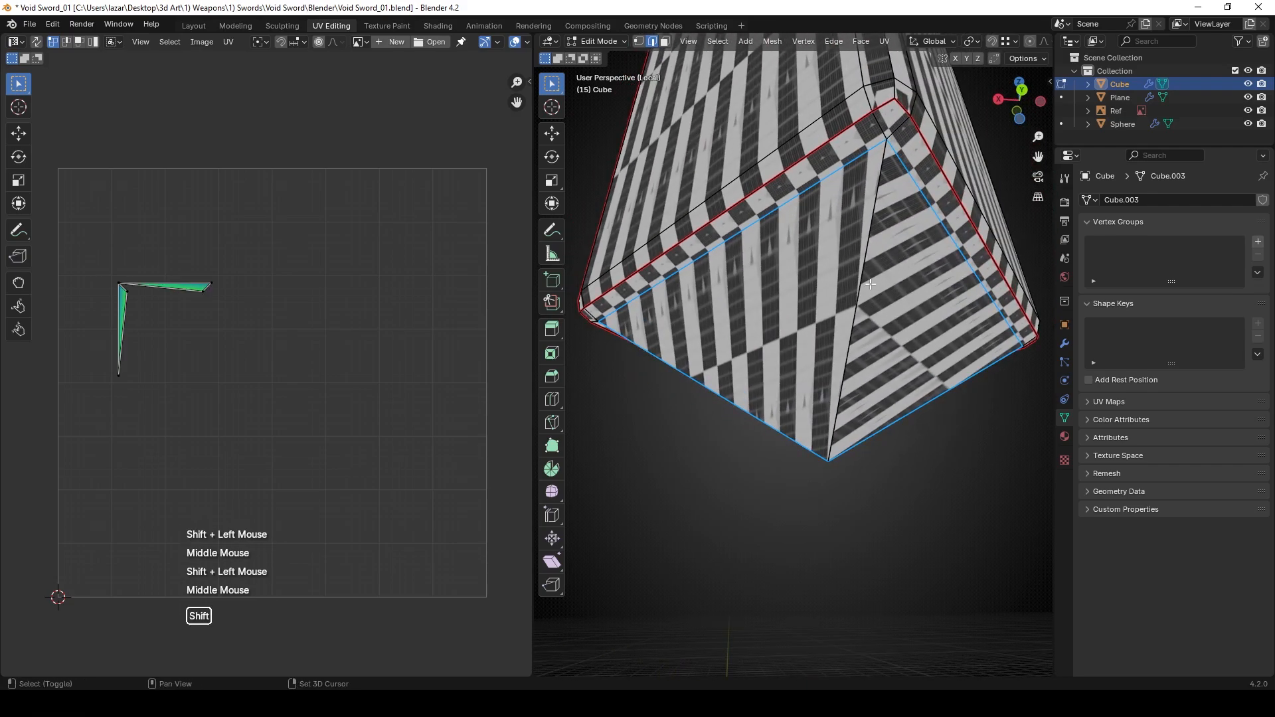
left_click(870, 283, "shift")
right_click(870, 283)
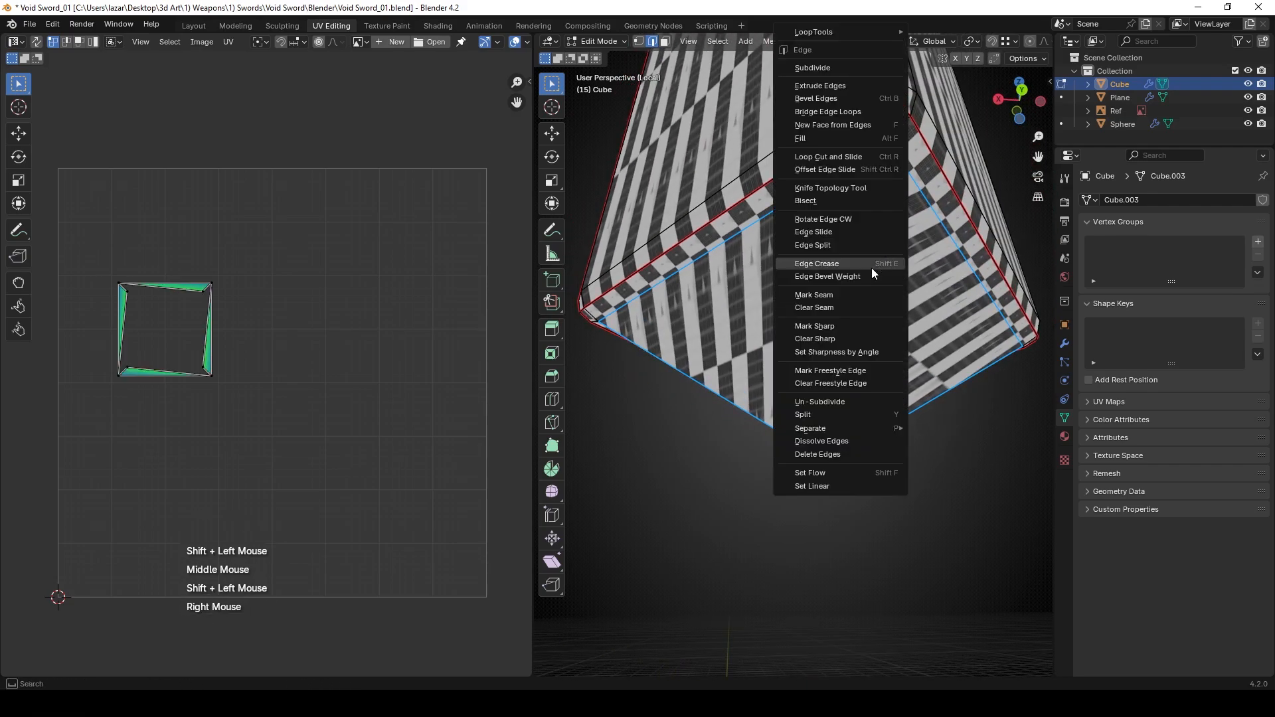
left_click(846, 296)
Select the handle's entire mesh and unwrap it along its marked seams.
scroll(846, 292, "down", 4)
middle_click_drag(846, 292, 868, 352)
scroll(868, 353, "down", 1, "shift")
scroll(868, 353, "down", 1)
scroll(839, 267, "down", 1)
middle_click_drag(839, 268, 838, 296, "shift")
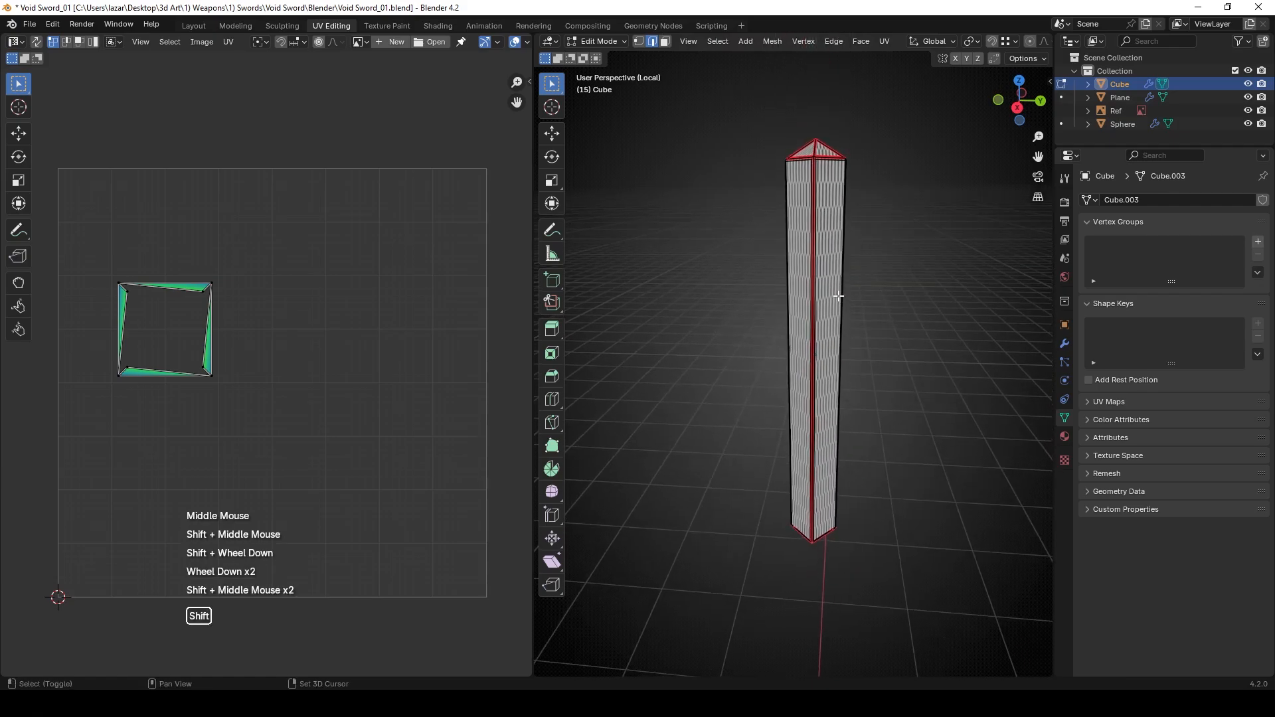
key("a")
key("u")
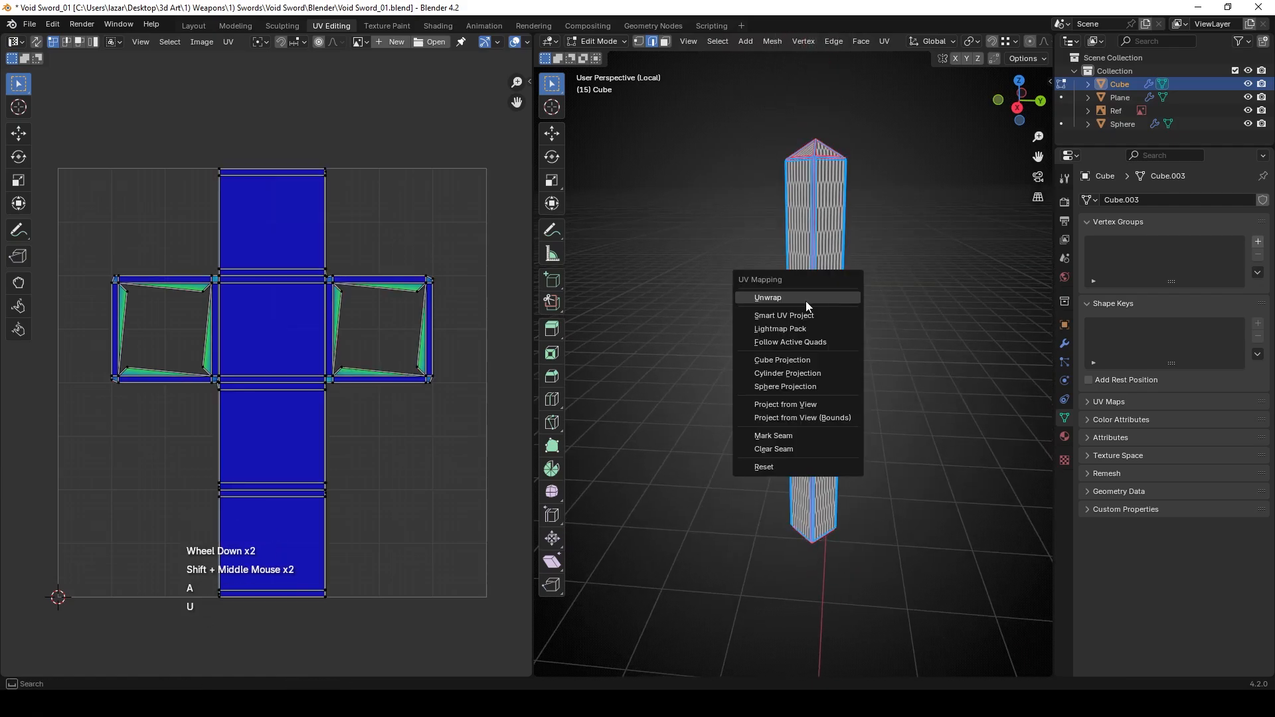
left_click(806, 301)
left_click(907, 421)
middle_click_drag(898, 398, 897, 461, "shift")
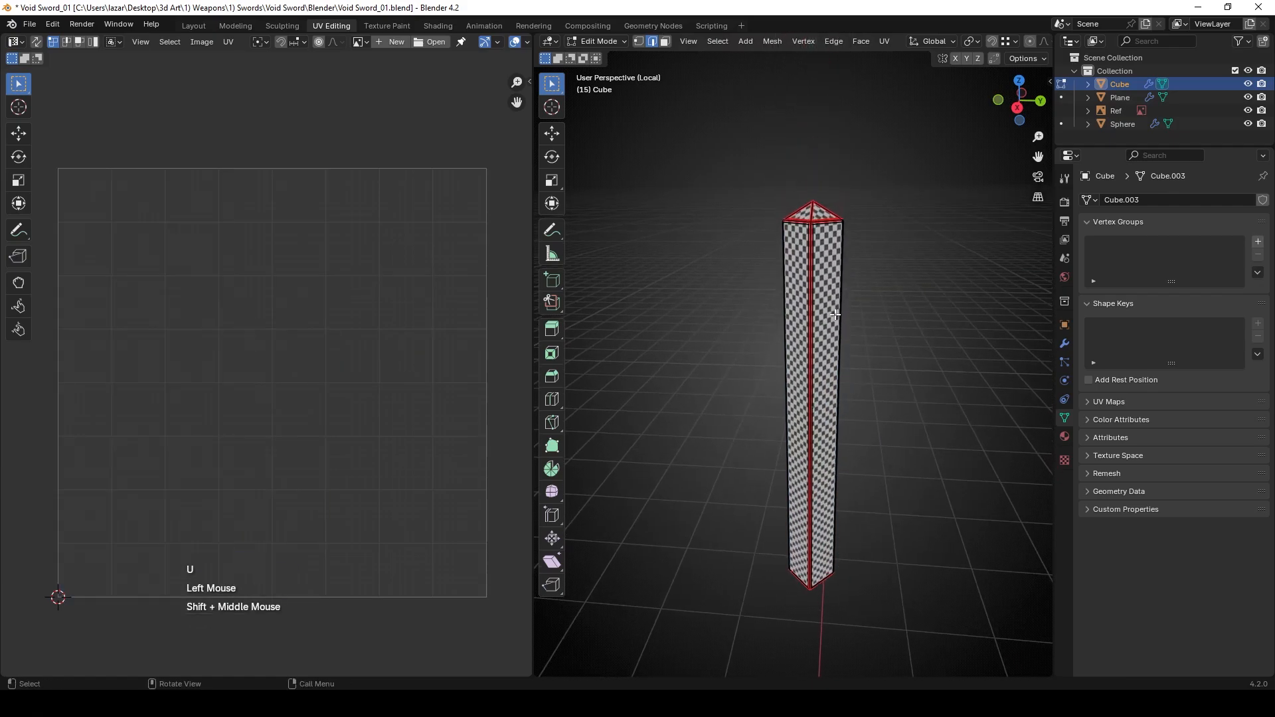
Examine the handle's UV islands and the checker pattern on its long sides, bevels and pyramid ends for distortion.
key("a")
scroll(837, 213, "up", 2)
middle_click_drag(829, 200, 835, 386)
middle_click_drag(731, 475, 862, 326)
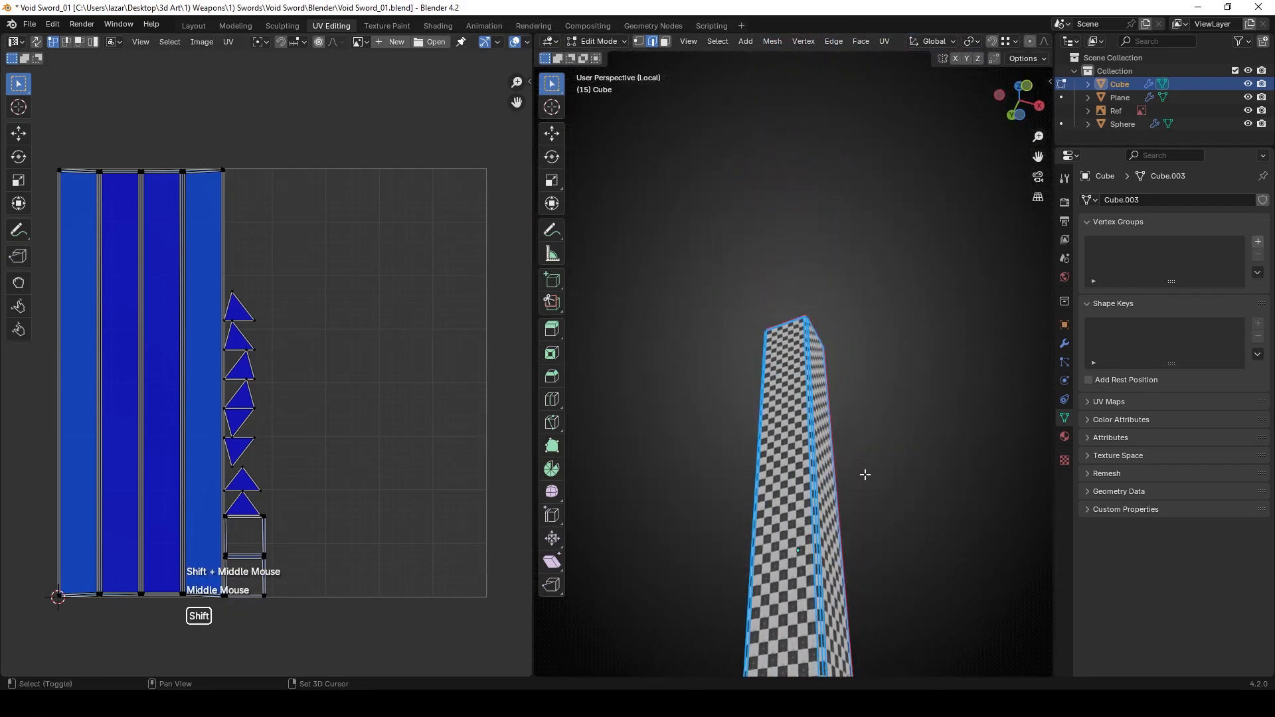
middle_click_drag(865, 476, 862, 212, "shift")
scroll(833, 326, "down", 1)
scroll(818, 468, "up", 2)
middle_click_drag(817, 472, 817, 447)
scroll(817, 447, "down", 2)
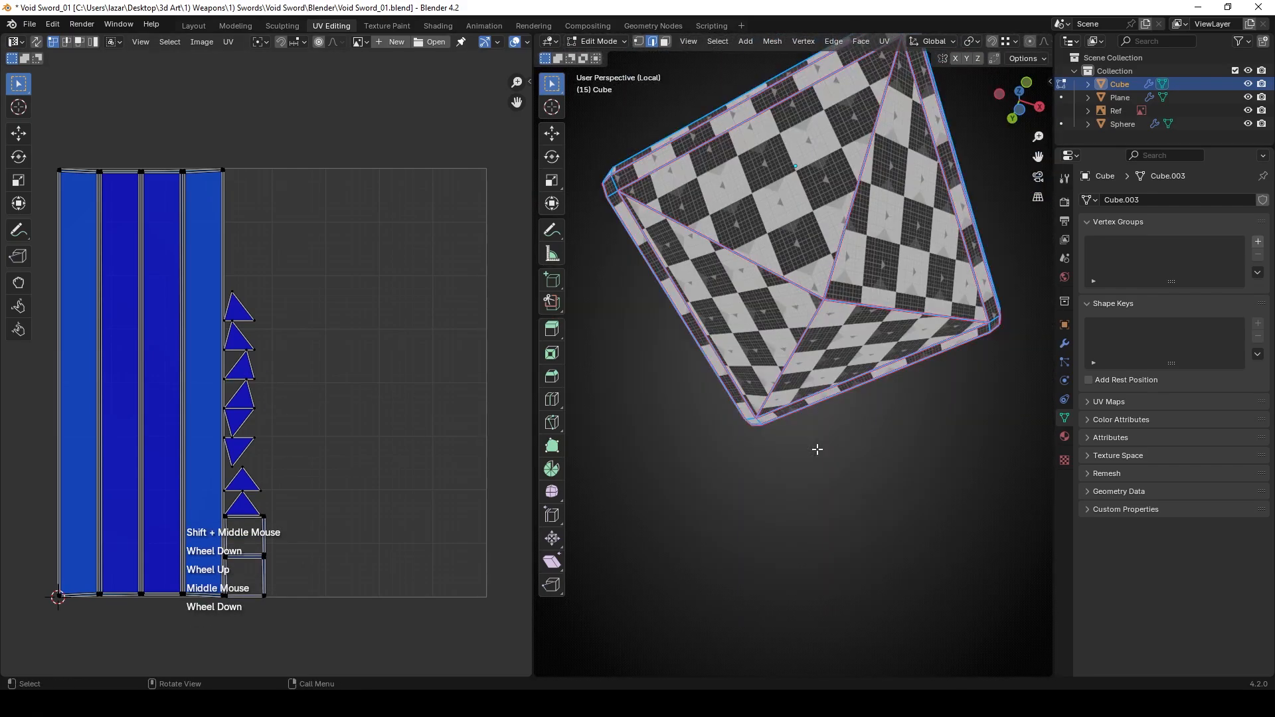
middle_click_drag(814, 342, 820, 588)
scroll(828, 453, "down", 1)
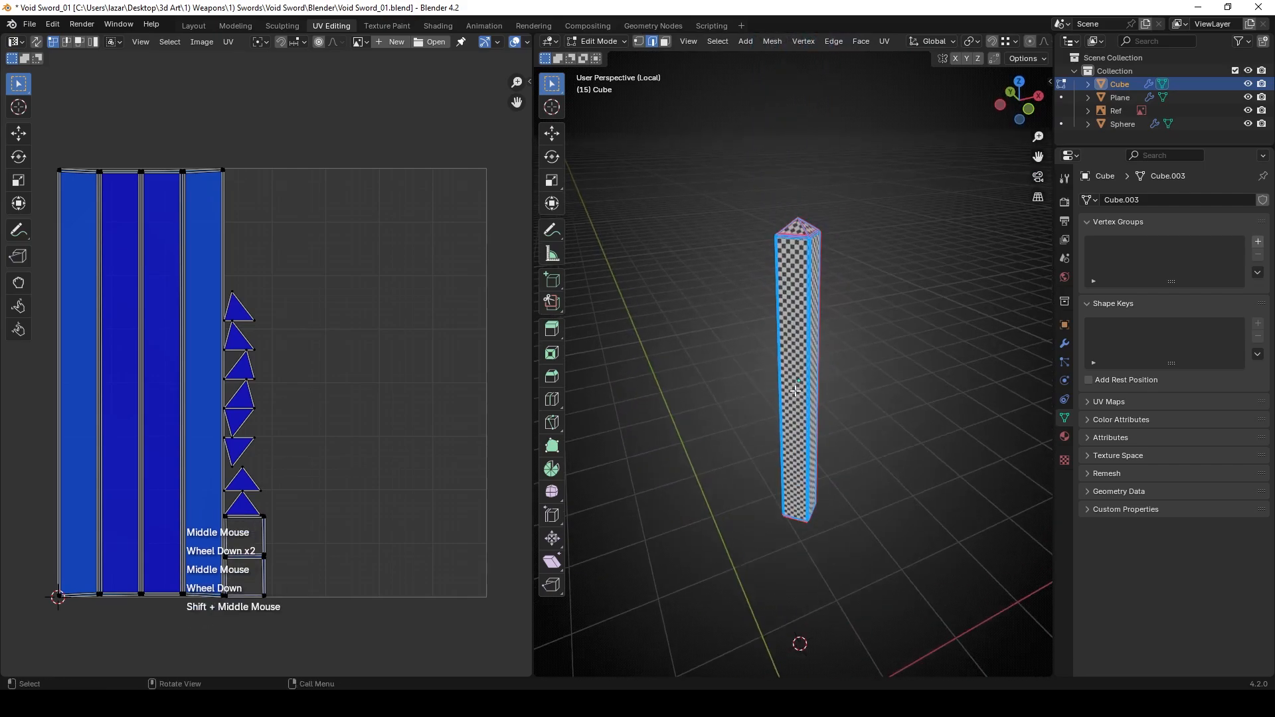
Exit local view and return to Object Mode so the whole sword is shown.
key("slash")
key("Tab")
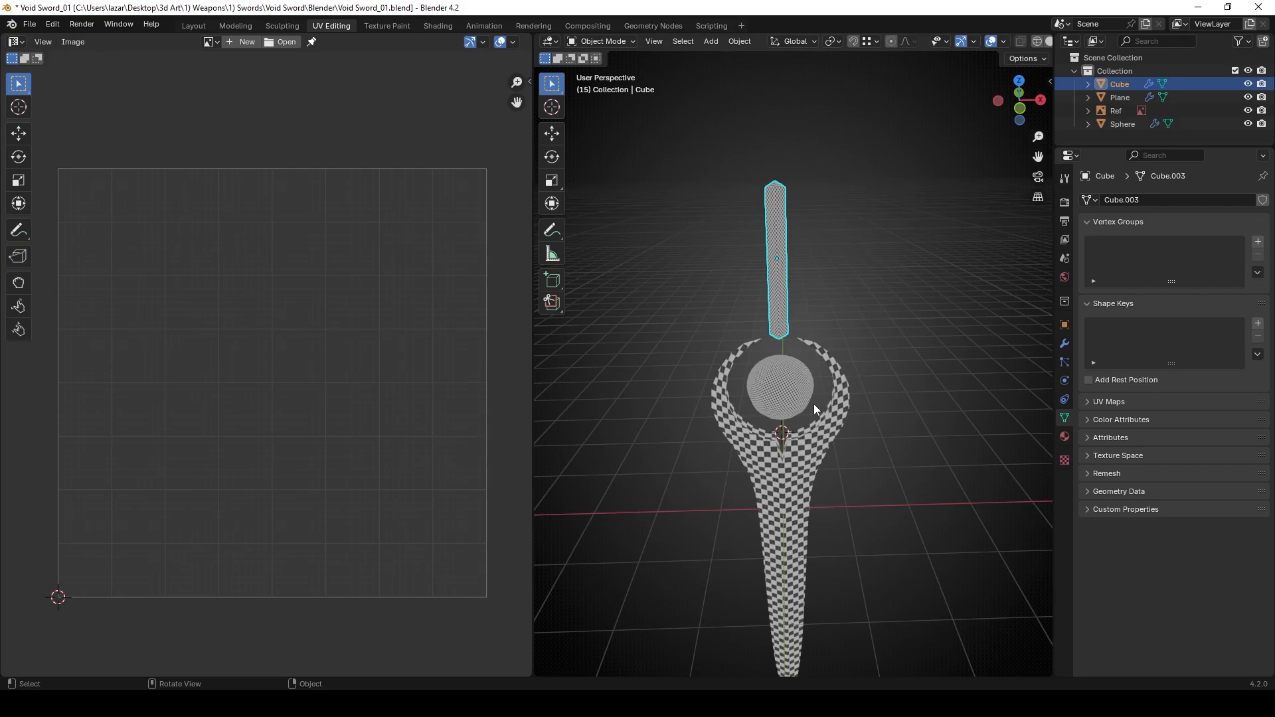
scroll(814, 403, "up", 1)
middle_click_drag(815, 404, 789, 471, "shift")
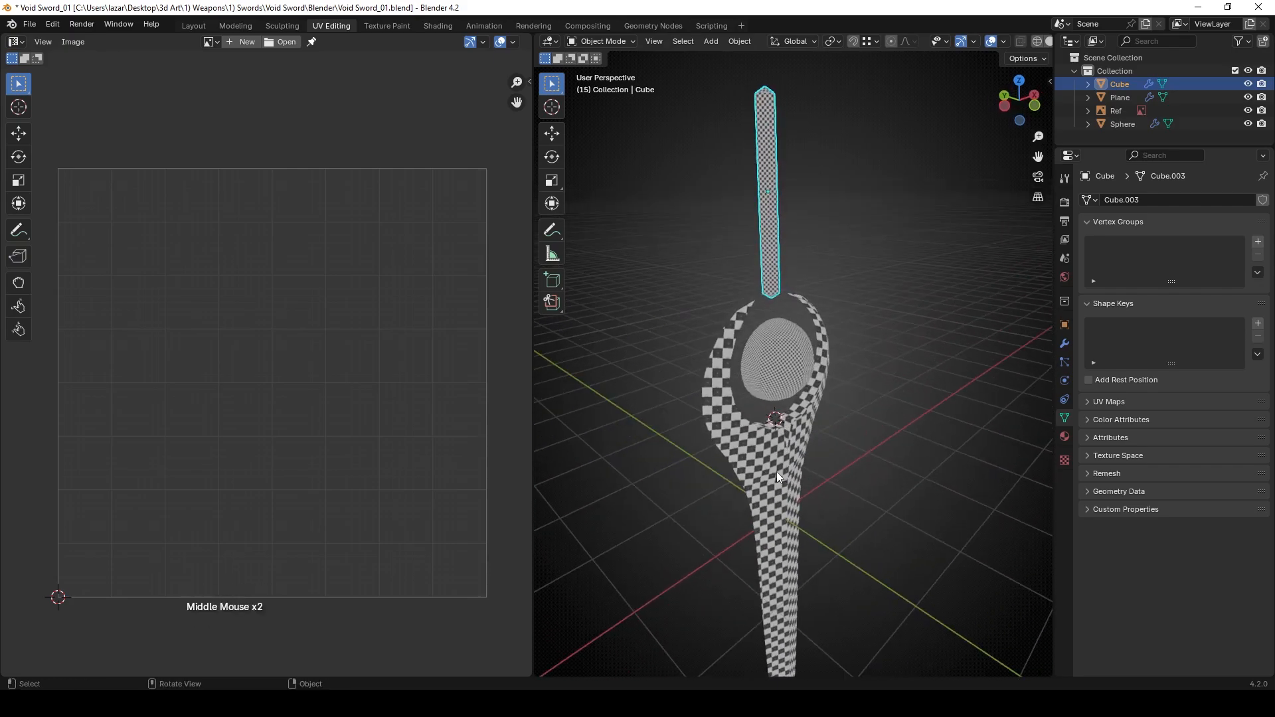
Join the blade and the sphere into one object, keeping the handle separate.
left_click(777, 476)
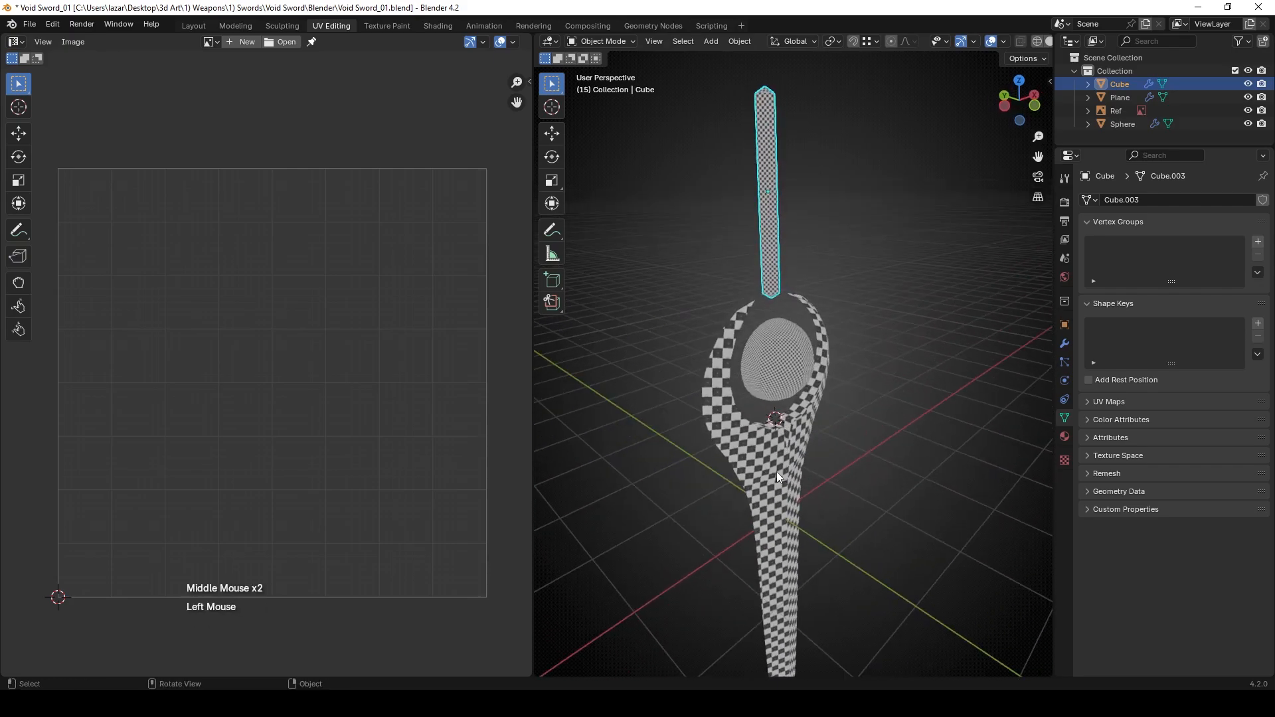
left_click(786, 384, "shift")
key("ctrl")
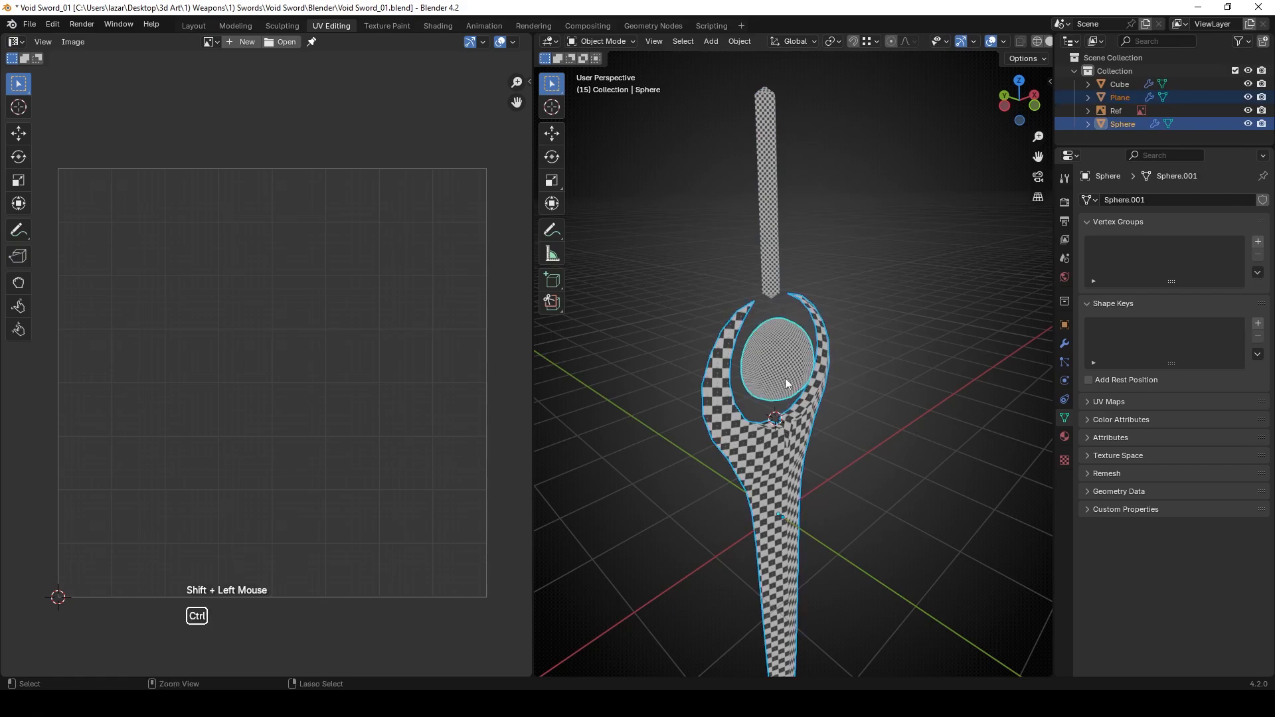
key("ctrl+j")
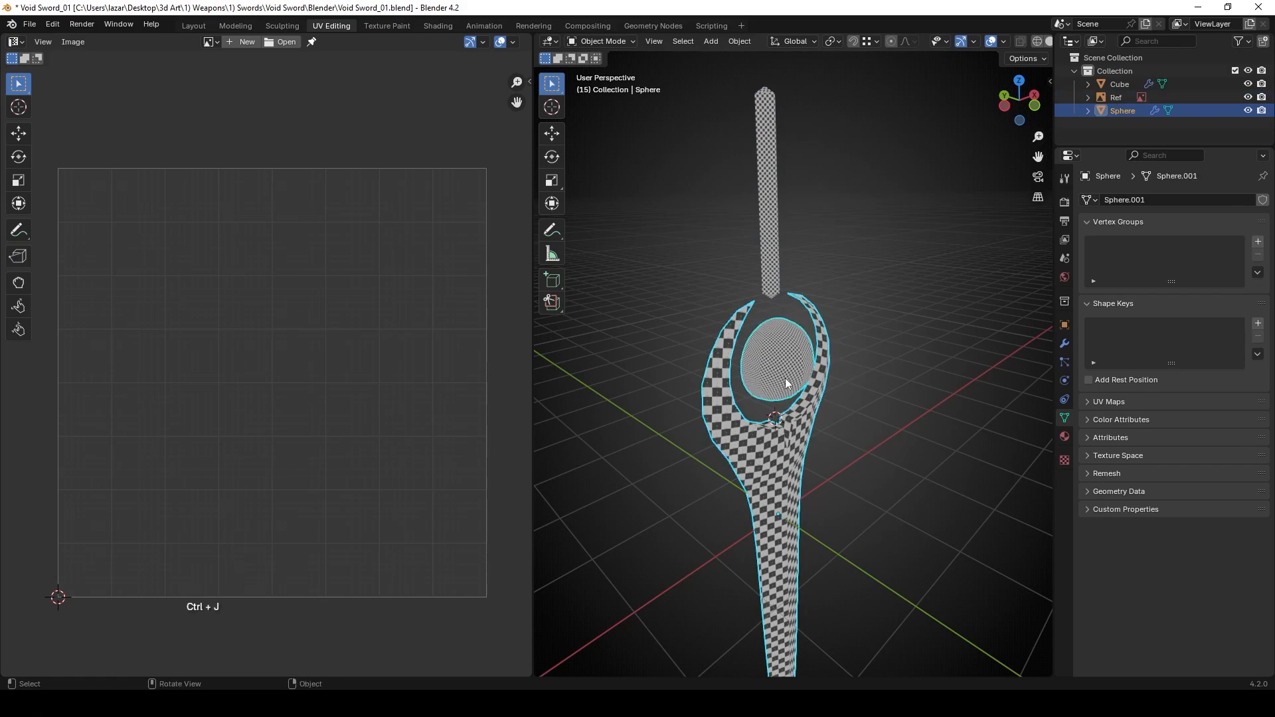
left_click(808, 448)
left_click(798, 466)
Reset the 3D cursor to the world origin and add a Mirror modifier on X and Y to the joined blade and sphere.
middle_click_drag(798, 466, 850, 448)
scroll(838, 420, "down", 1)
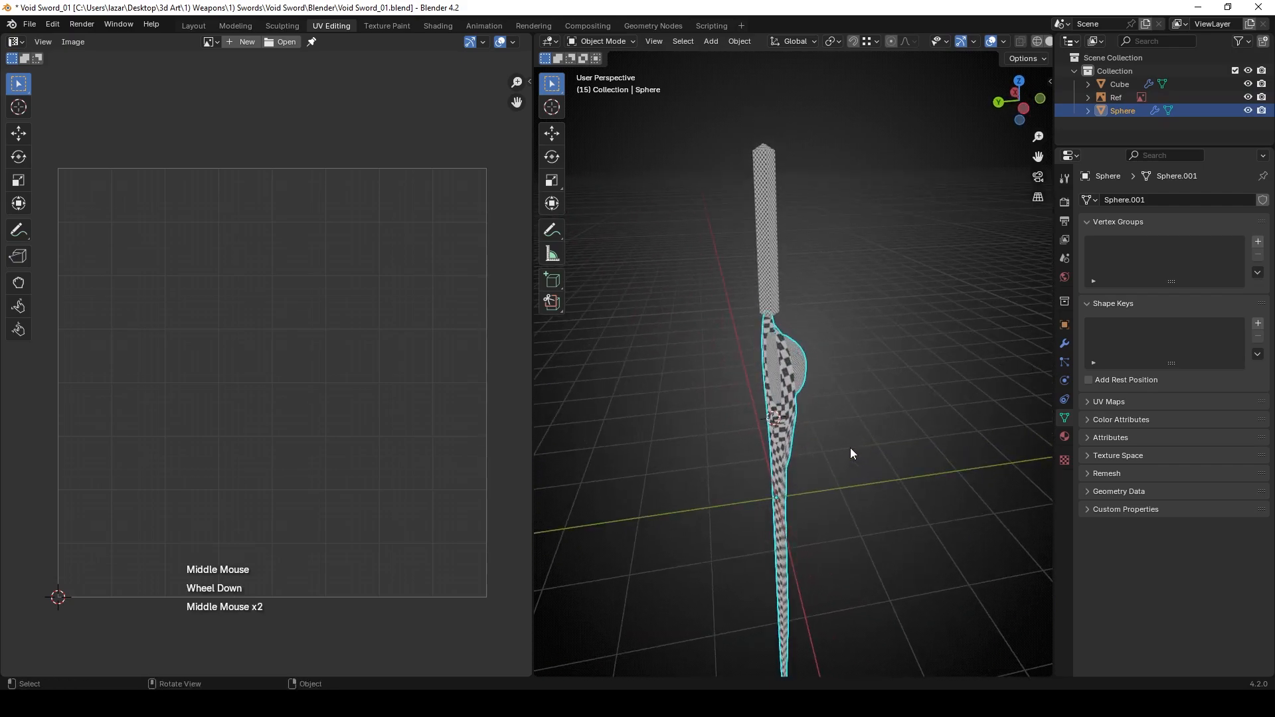
key("shift")
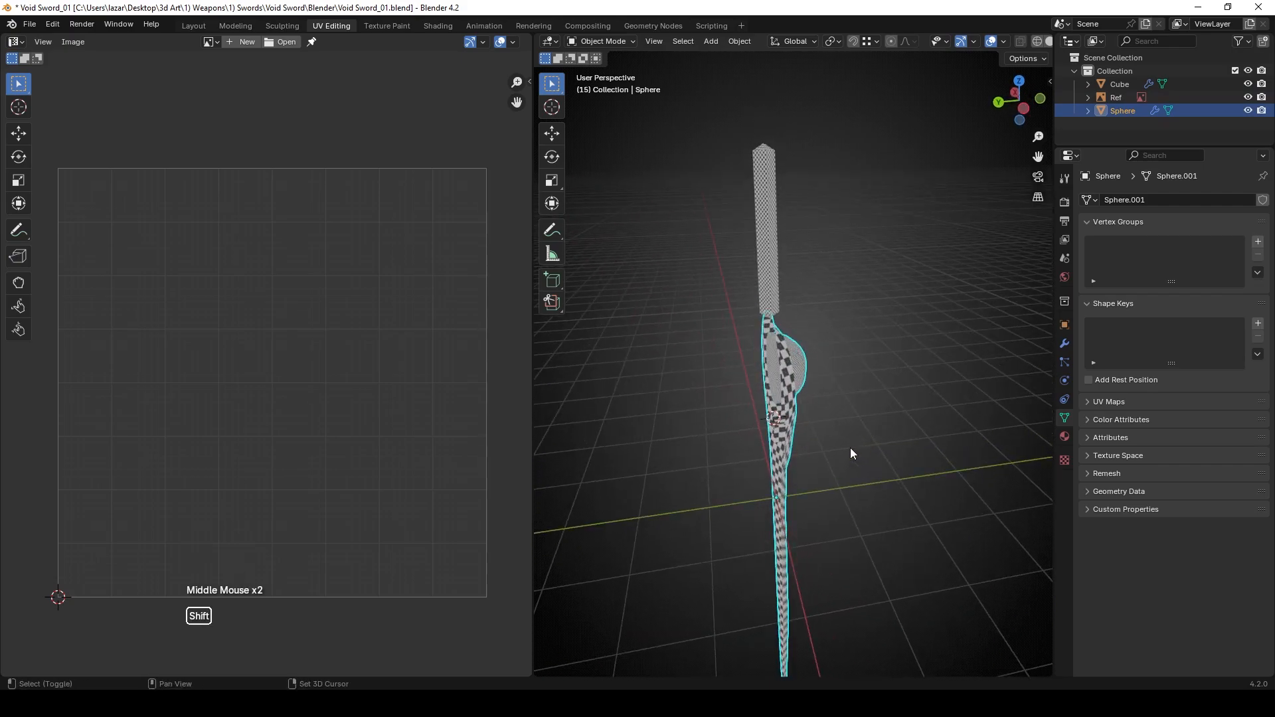
key("shift+c")
middle_click_drag(858, 433, 955, 341)
left_click(1065, 345)
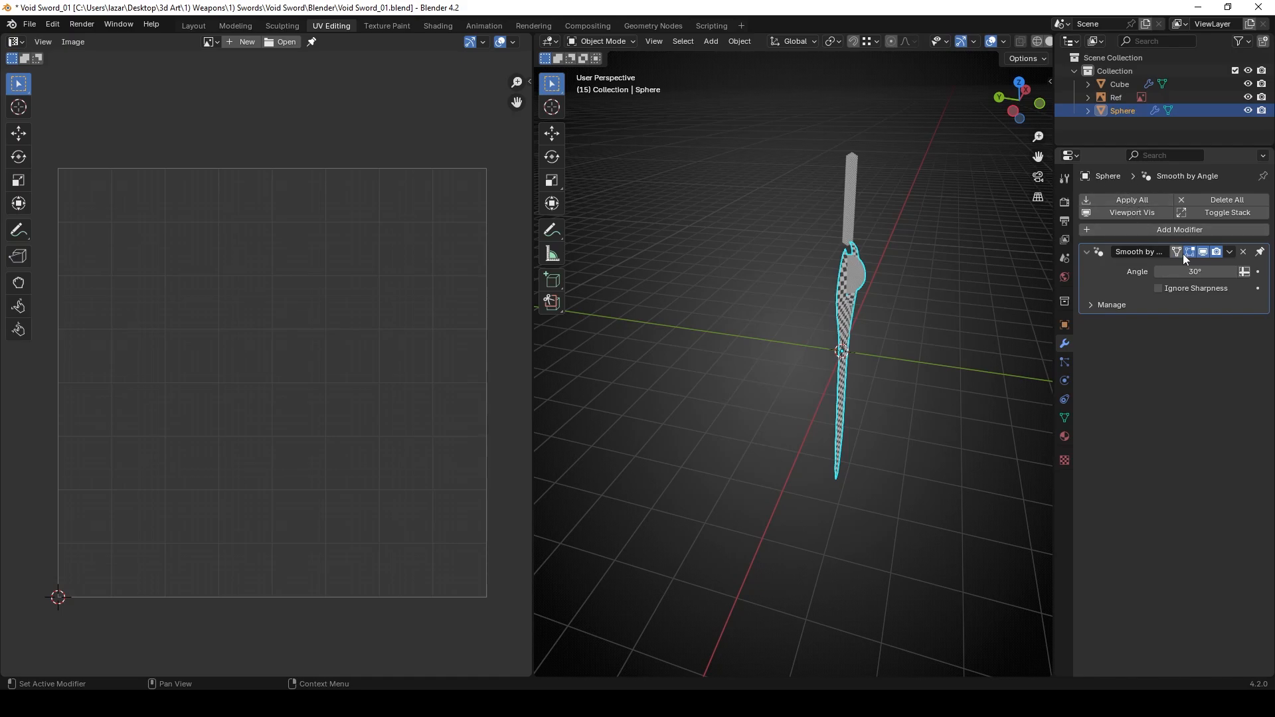
left_click(1177, 229)
mouse_move(1175, 232)
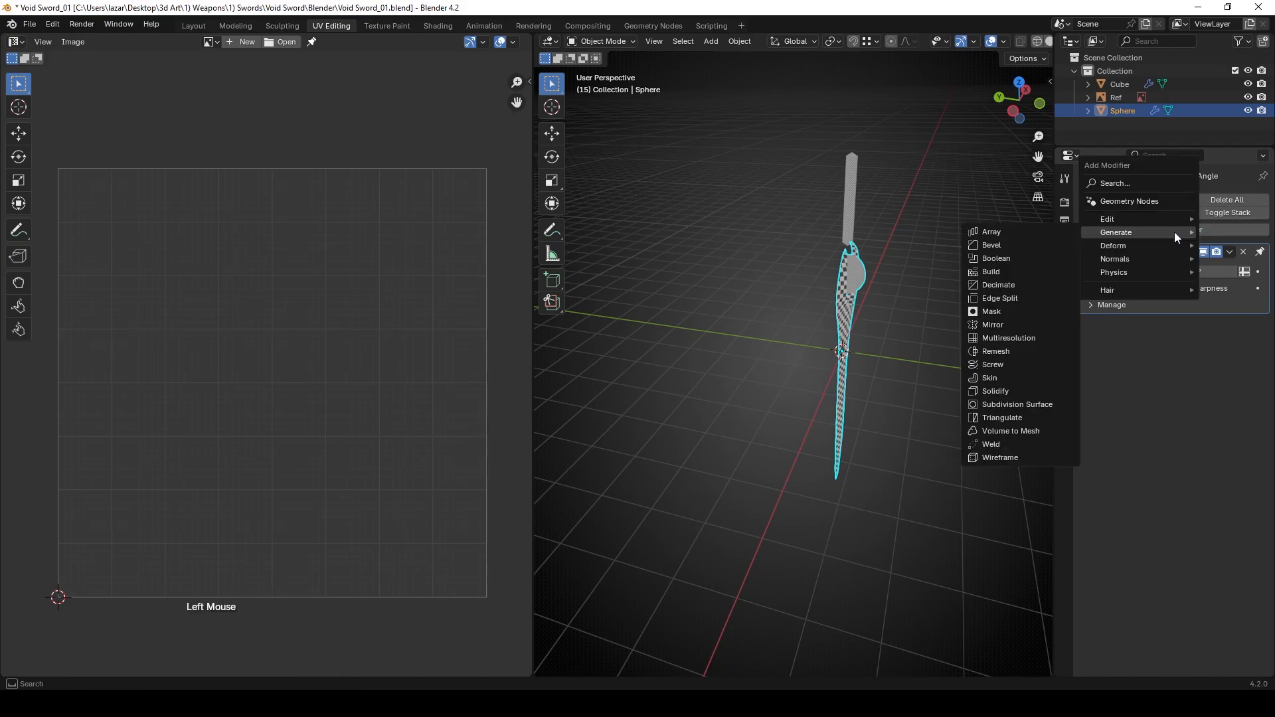
left_click(994, 325)
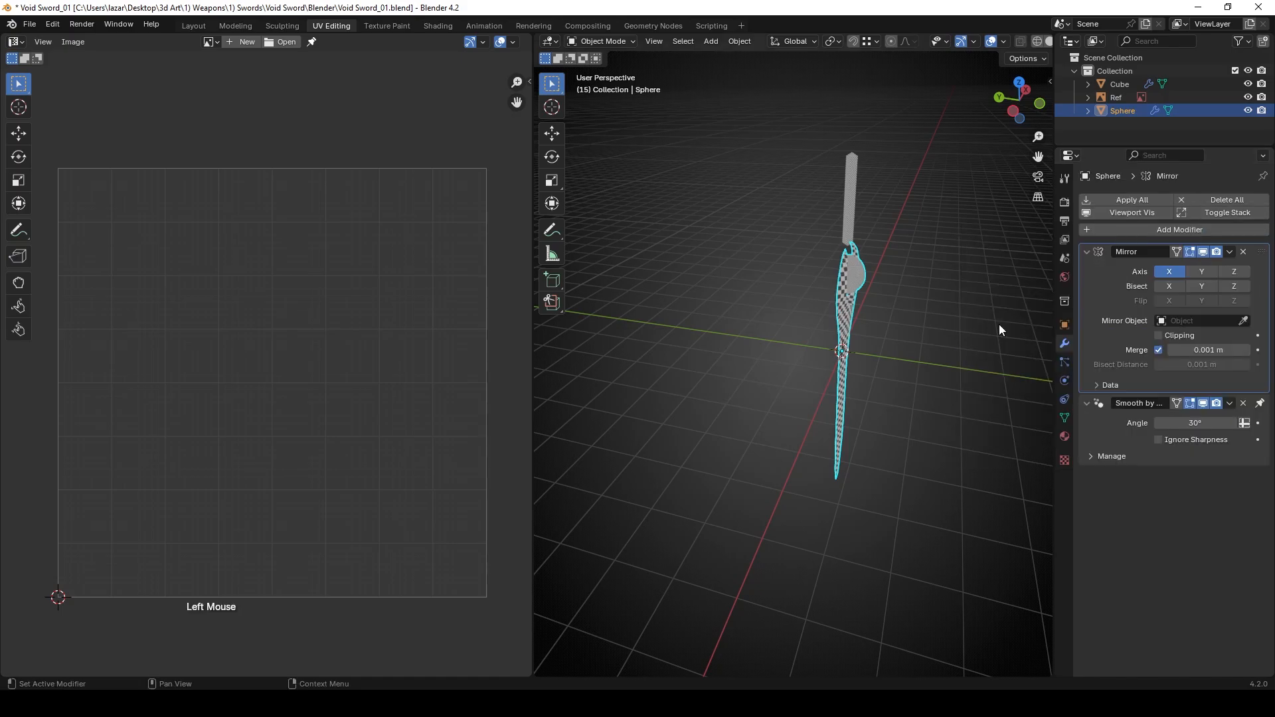
left_click(1202, 271)
middle_click_drag(915, 313, 849, 303)
scroll(862, 284, "up", 2)
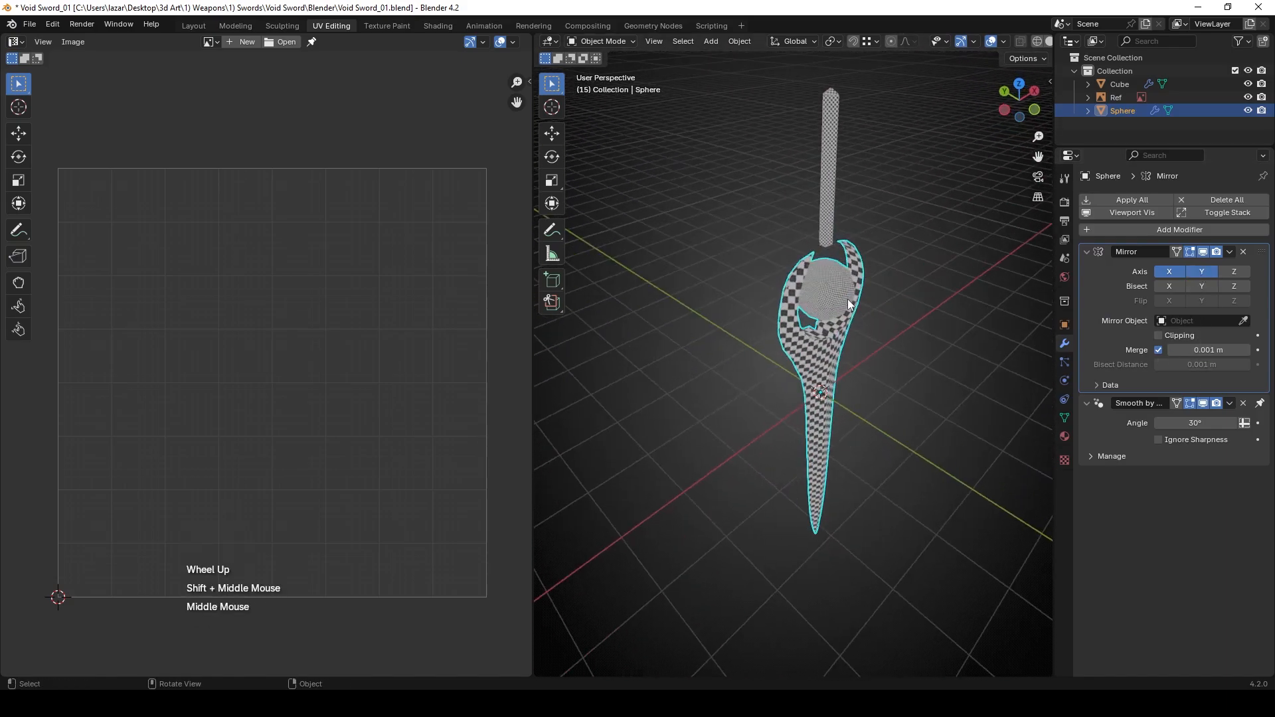
Apply the Mirror modifier on the joined blade and sphere.
left_click(1230, 252)
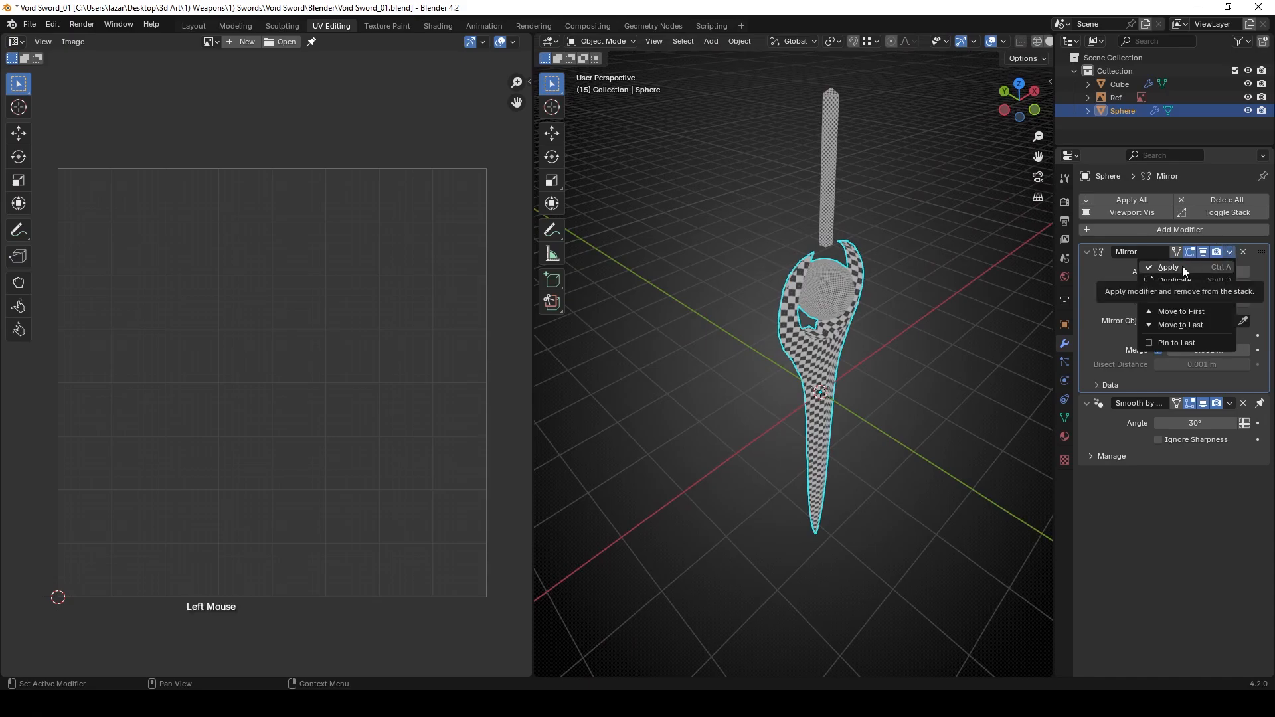
left_click(1182, 266)
left_click(879, 312)
left_click(838, 330)
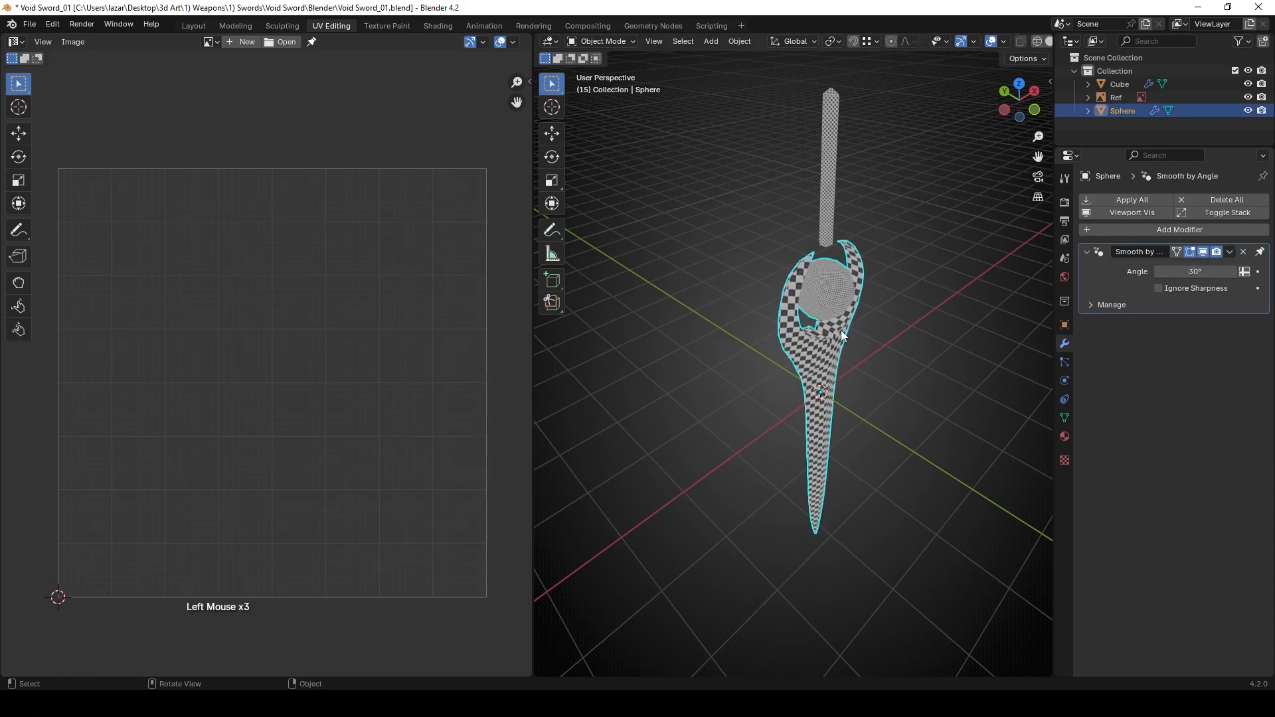
middle_click_drag(836, 268, 775, 256)
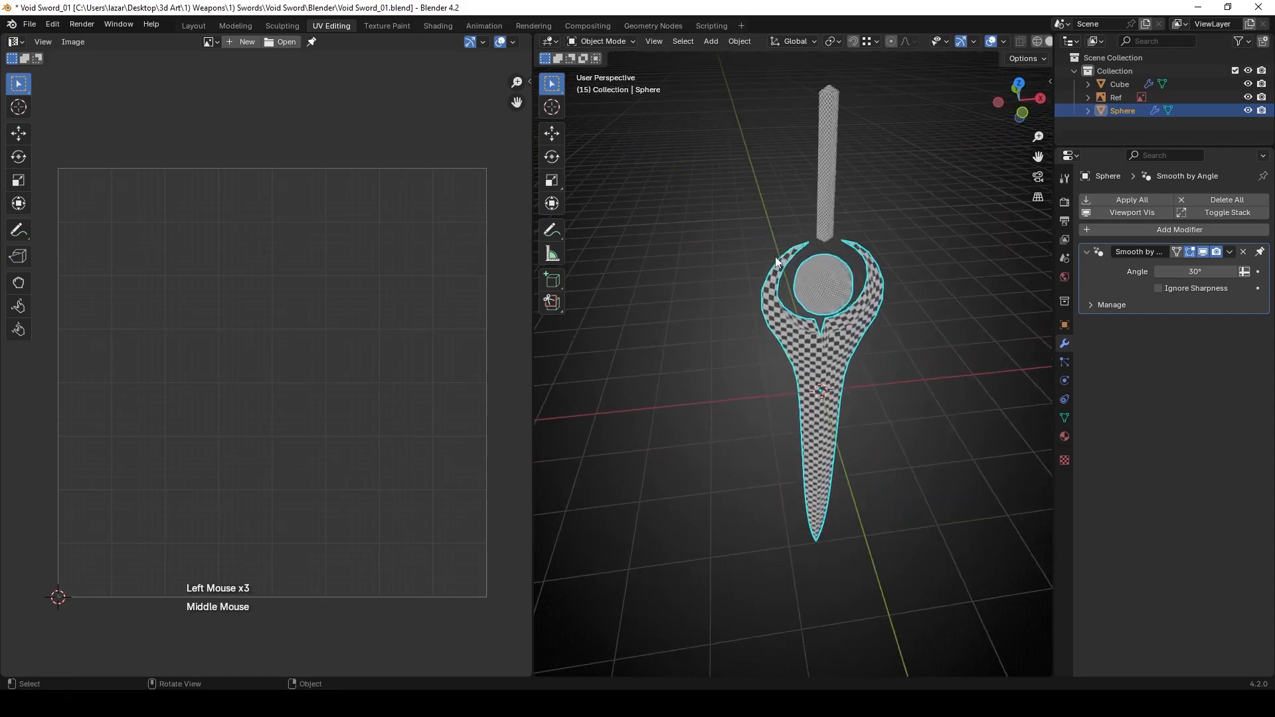
Join the mirrored blade and sphere with the handle into a single object, with the handle as the active one.
left_click(833, 202, "shift")
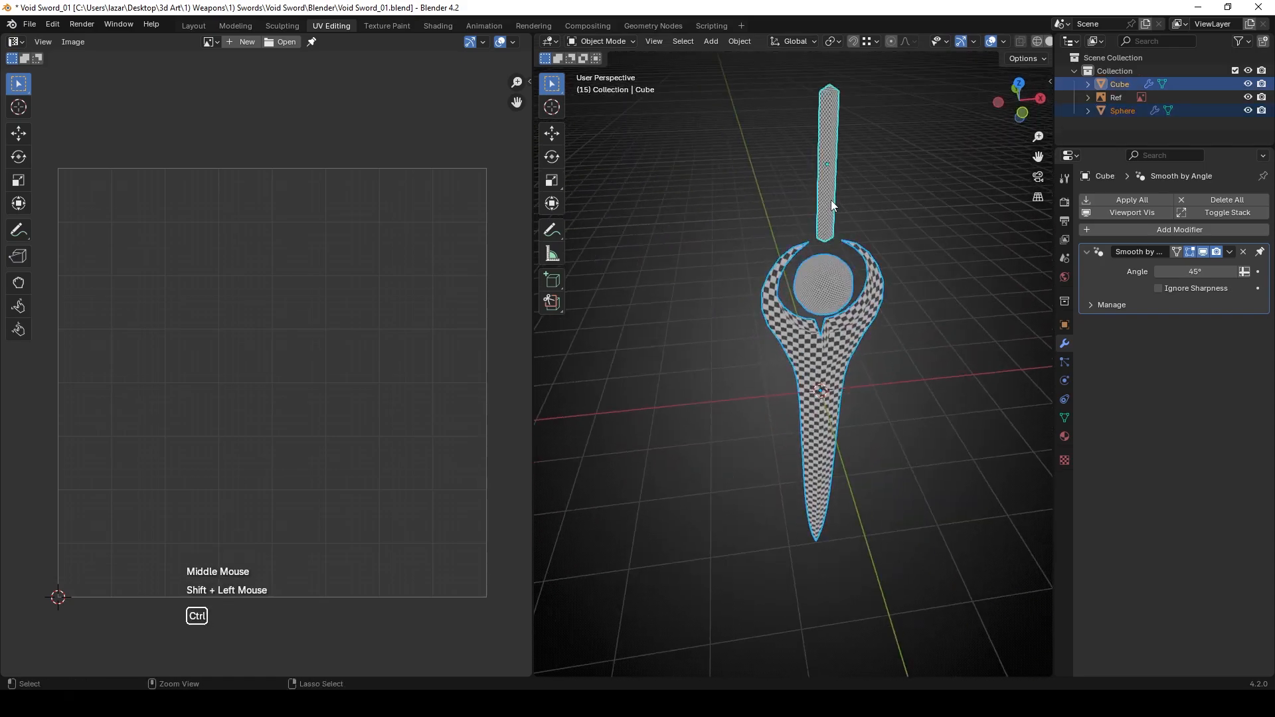
key("ctrl+j")
left_click(907, 221)
left_click(814, 337)
Pack all UV islands of the joined sword with Scale on, Rotate off, a margin of 0.1 and Active UDIM as the target.
key("Tab")
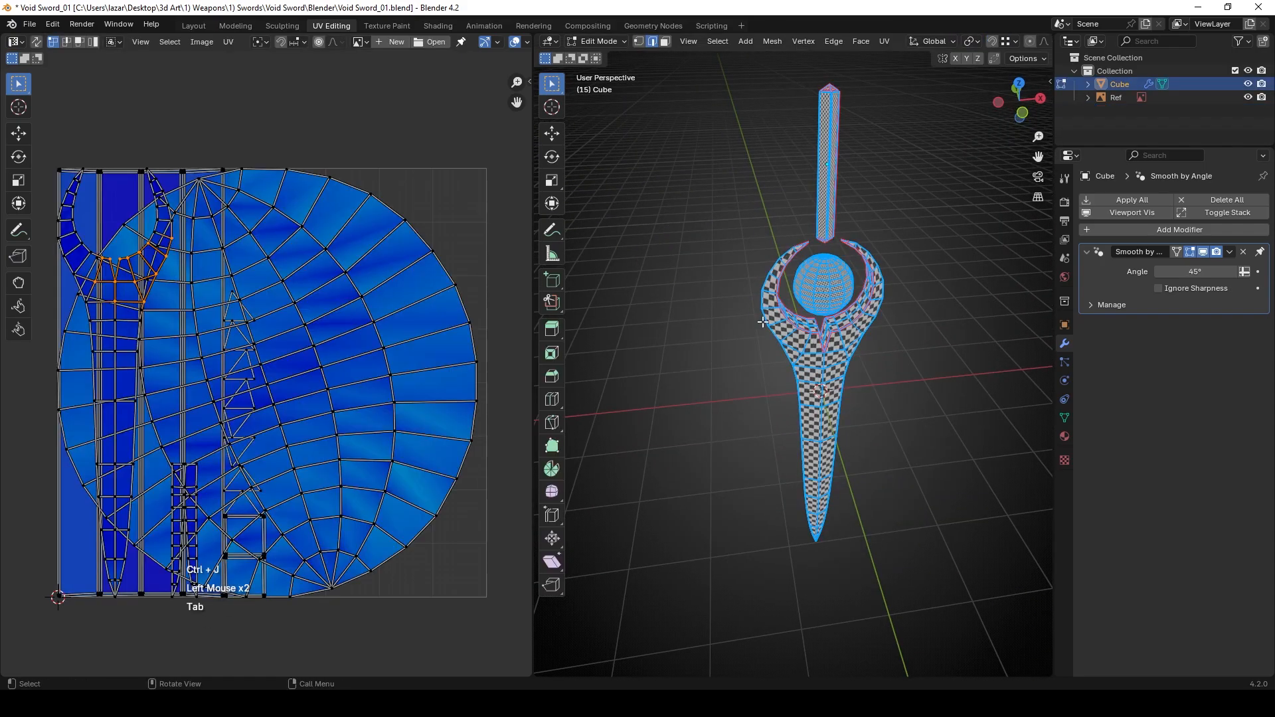
scroll(393, 305, "down", 1)
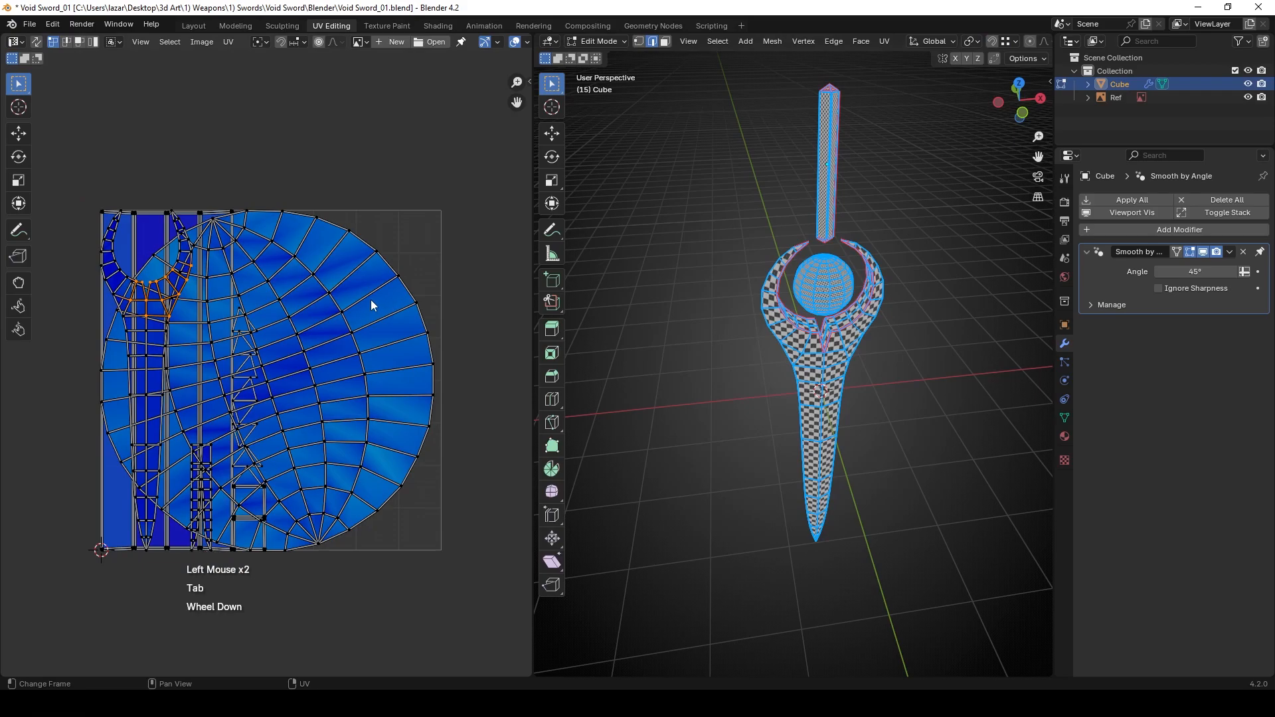
key("a")
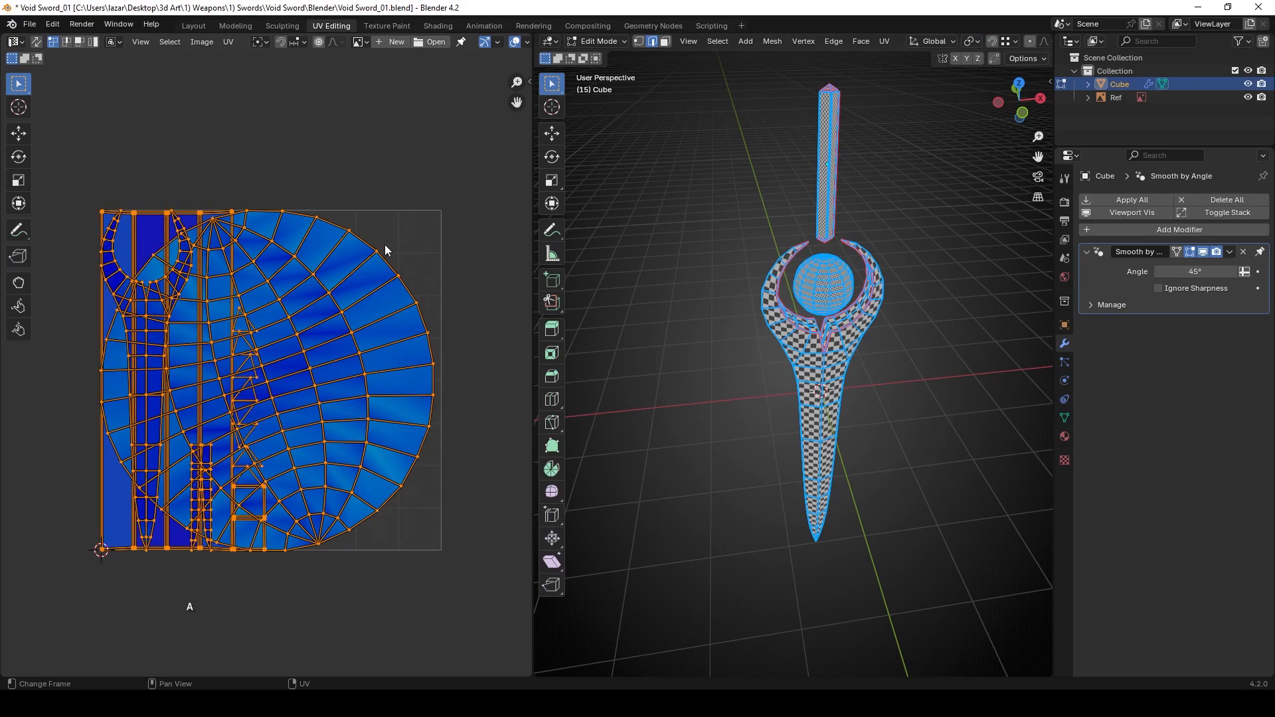
left_click(228, 41)
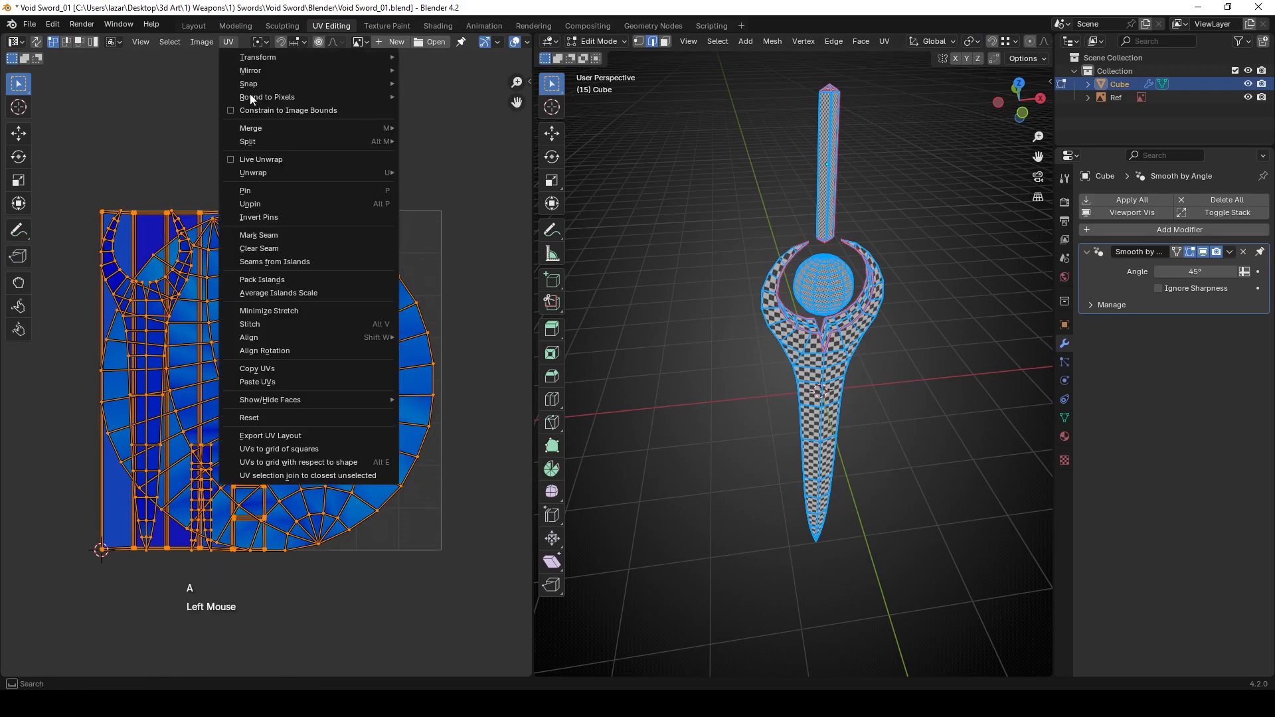
left_click(294, 279)
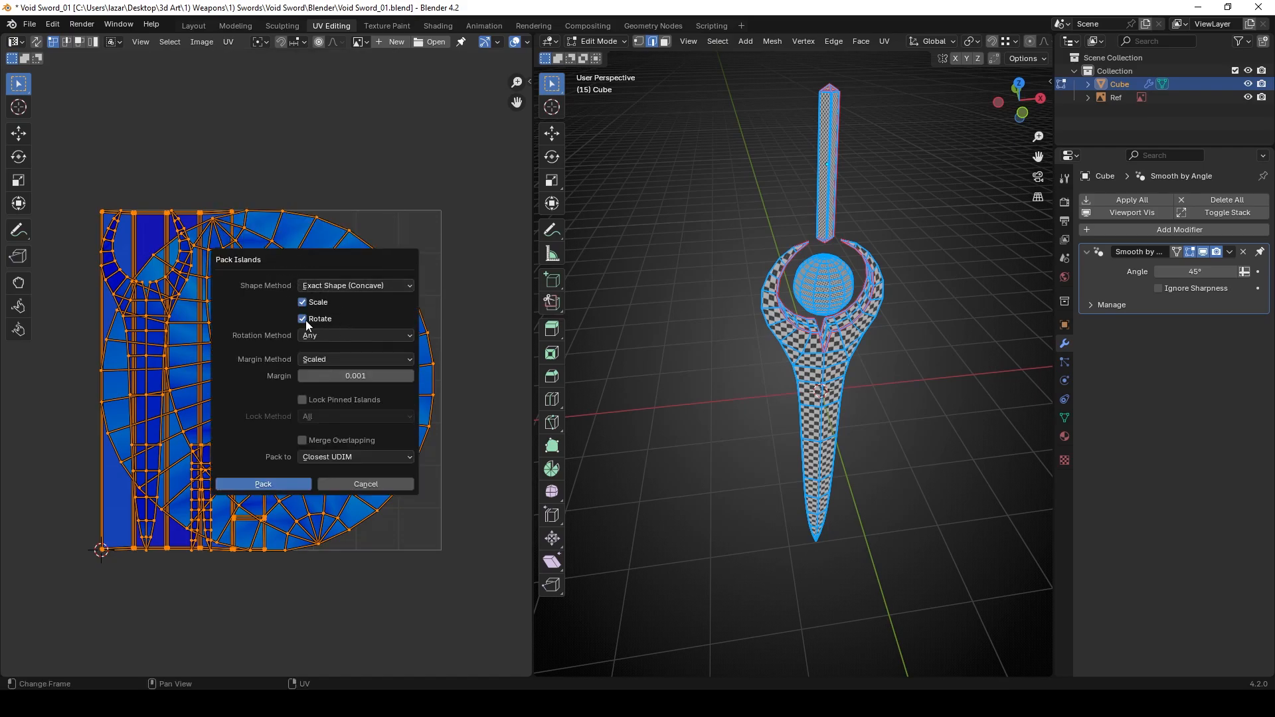
left_click(350, 377)
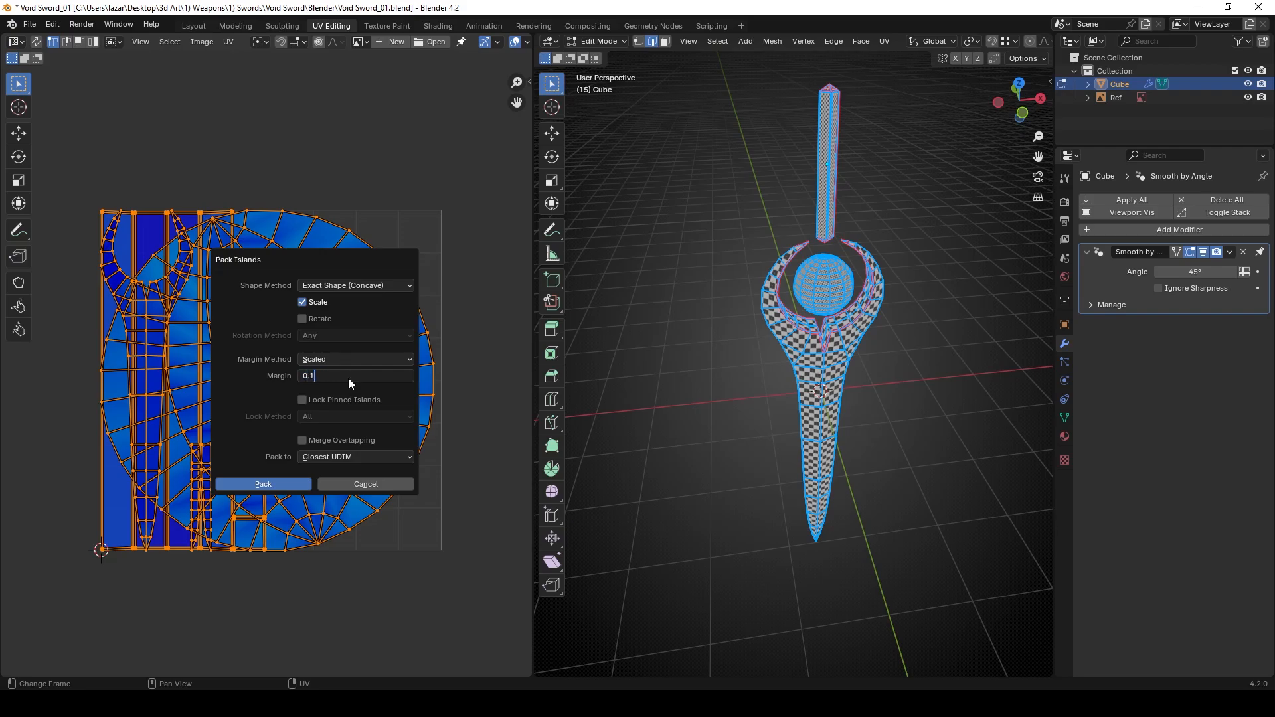
key("Return")
left_click(328, 457)
left_click(321, 483)
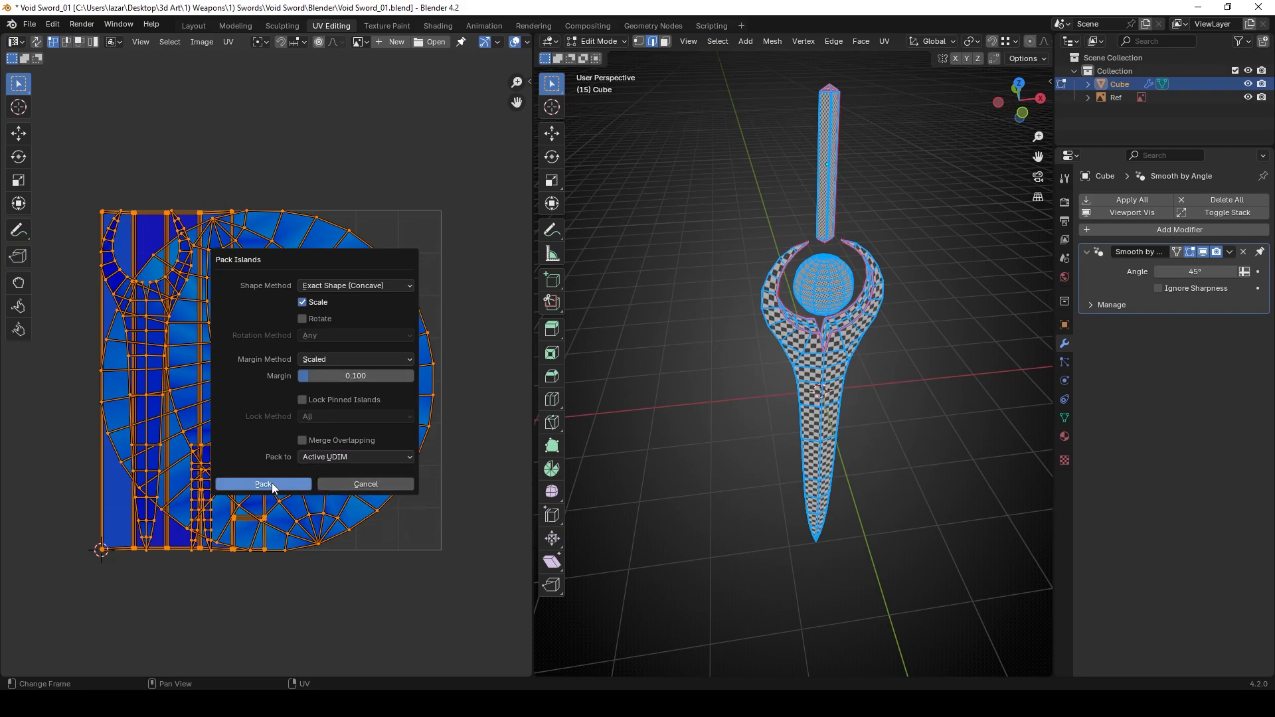
left_click(264, 484)
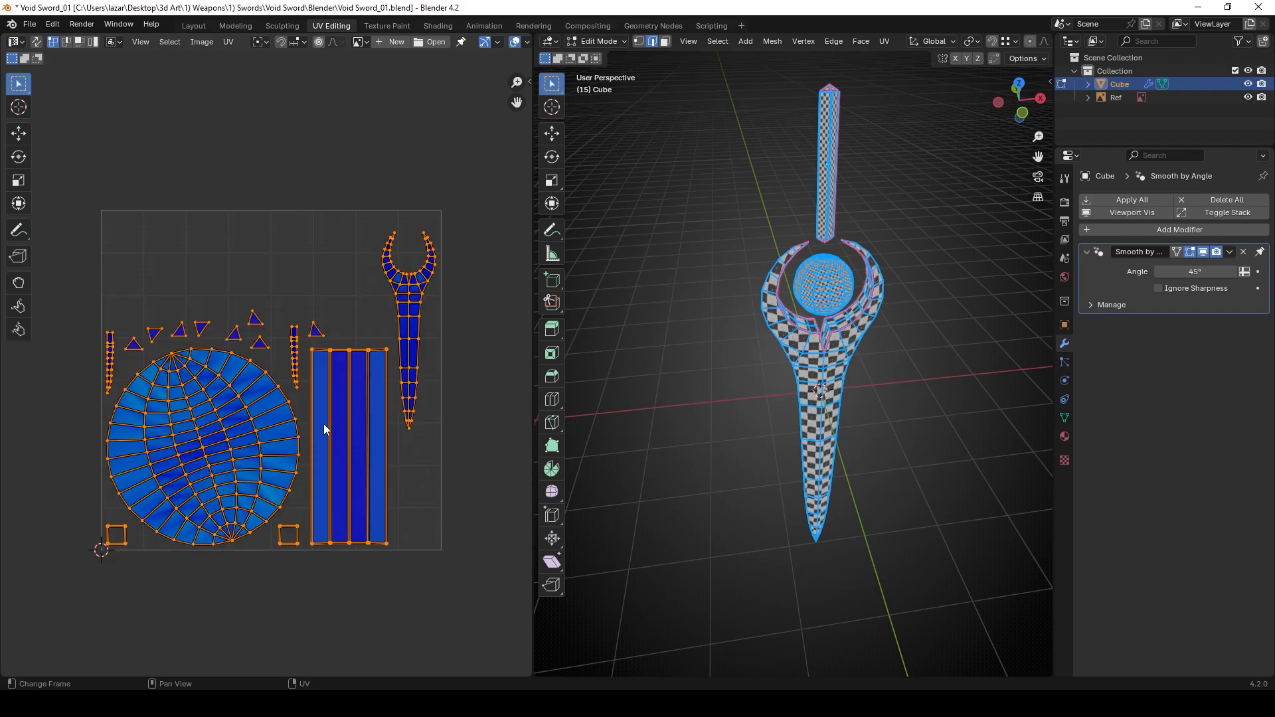
Deselect the UVs and compare the packed island sizes with the checker density on the sword's blade, sphere and handle.
left_click(416, 493)
scroll(328, 455, "up", 1)
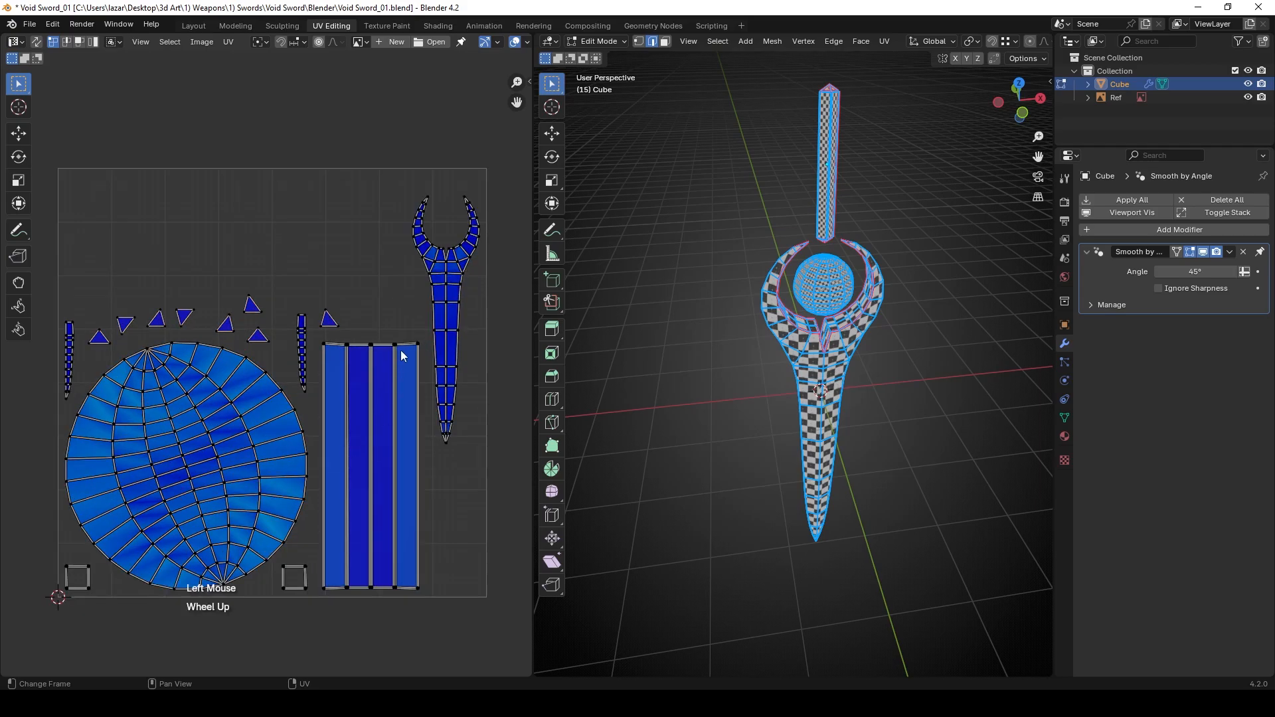
middle_click_drag(381, 371, 347, 326, "shift")
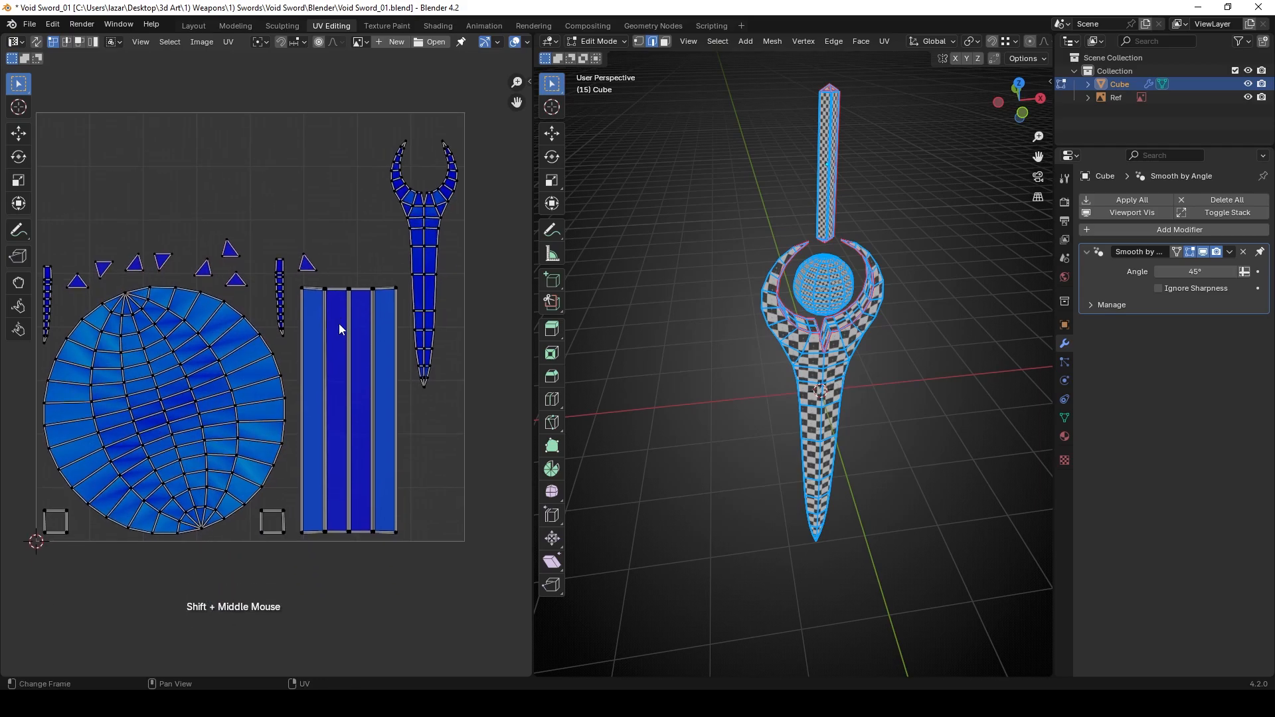
middle_click_drag(834, 397, 799, 346)
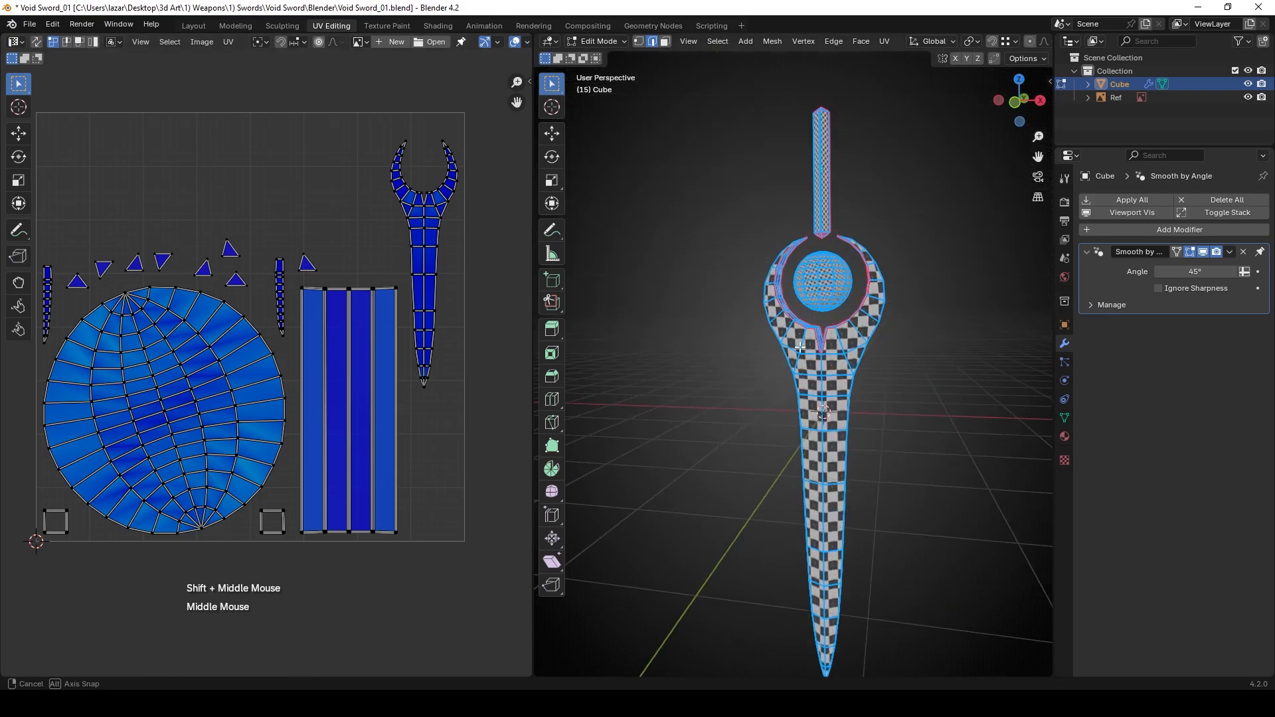
middle_click_drag(836, 397, 827, 348, "shift")
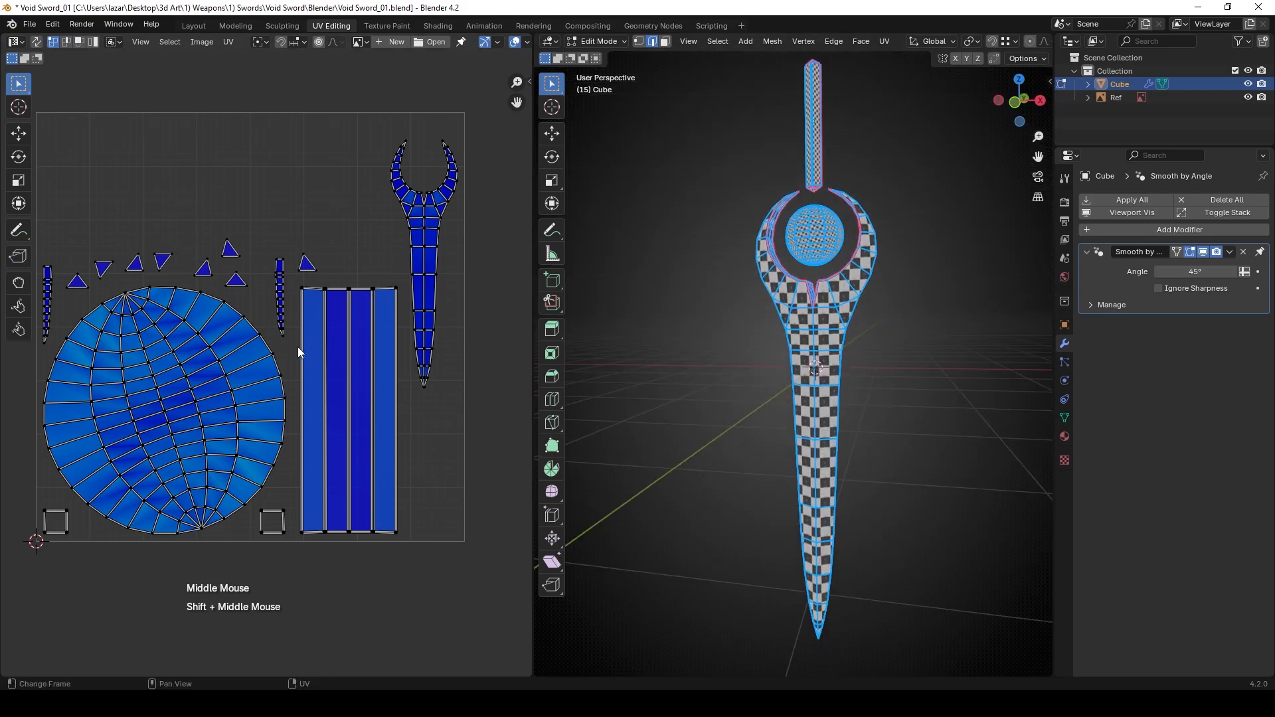
scroll(295, 347, "down", 1)
middle_click_drag(267, 332, 318, 326, "shift")
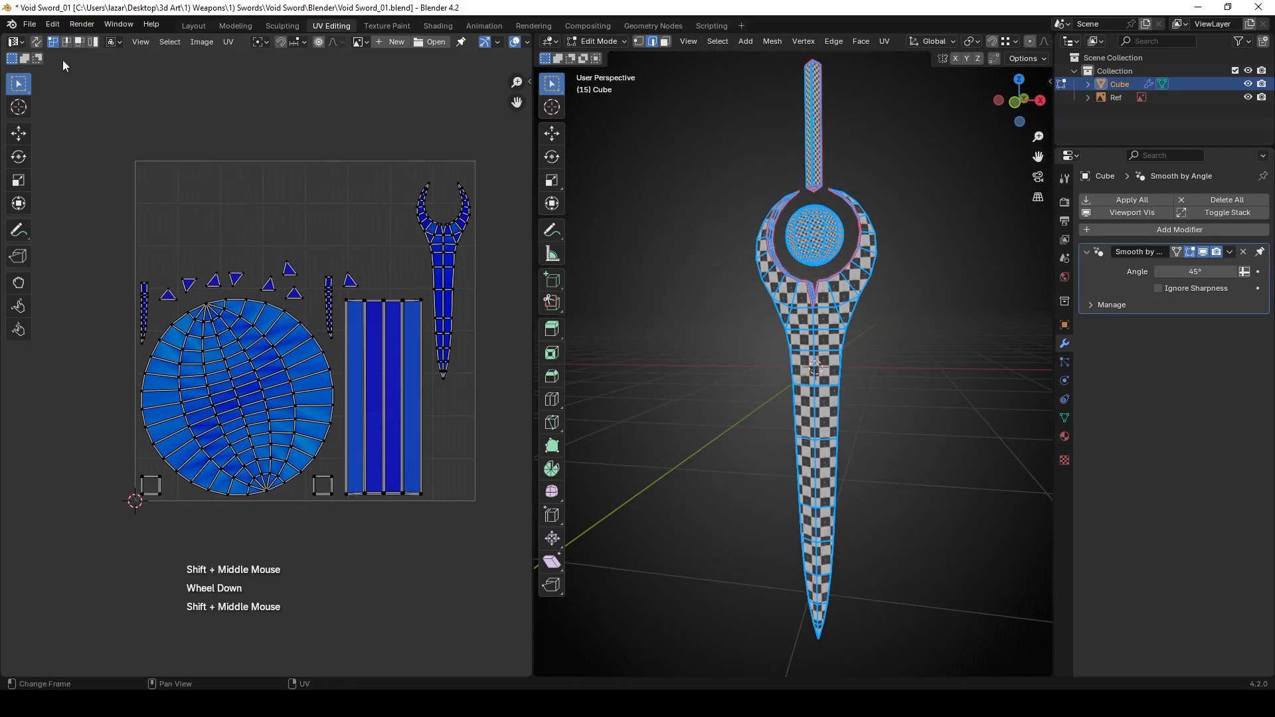
Switch UV selection to whole islands and move every island except the blade's out past the UV tile's left edge.
left_click(93, 42)
left_click(208, 347)
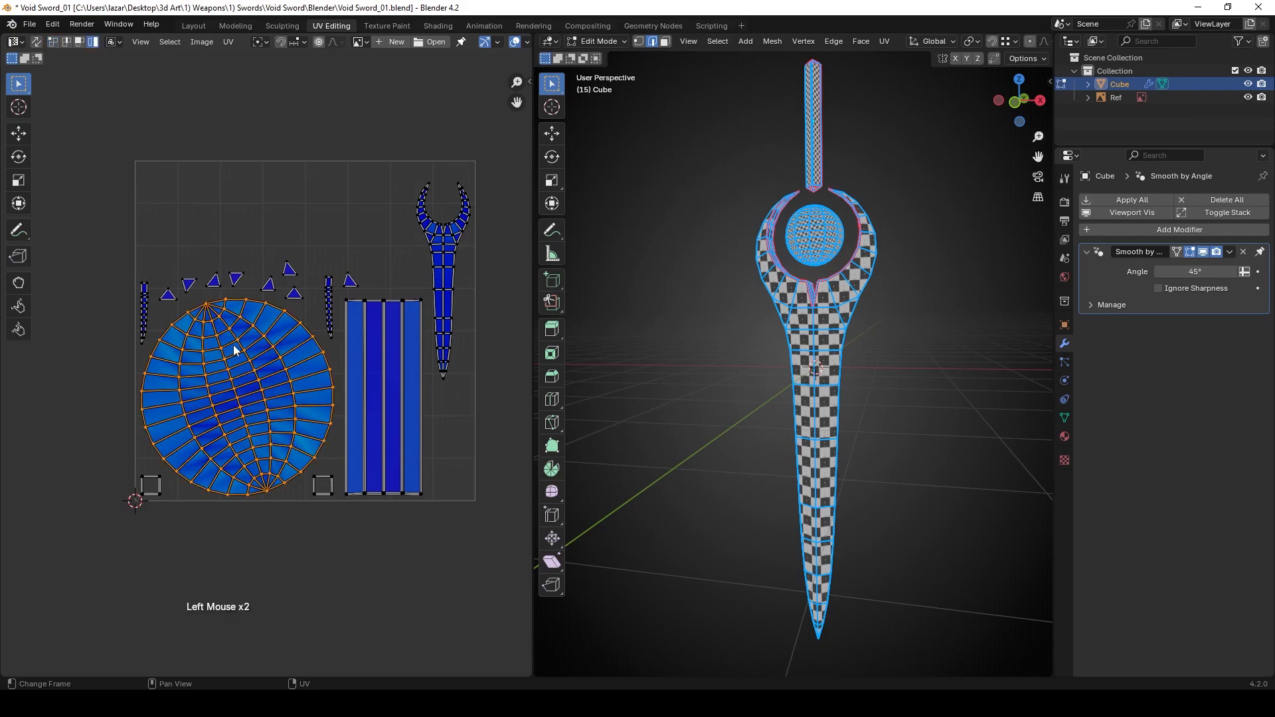
key("g")
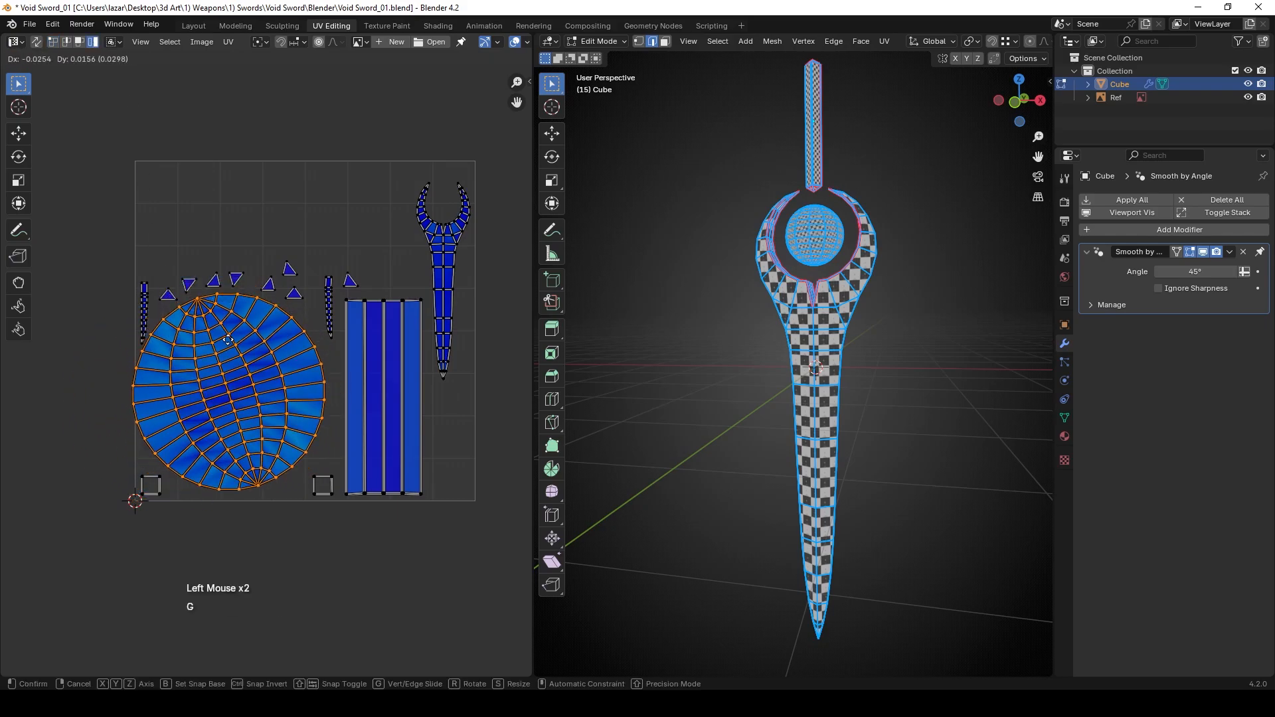
right_click(227, 340)
left_click_drag(105, 214, 426, 508)
key("g")
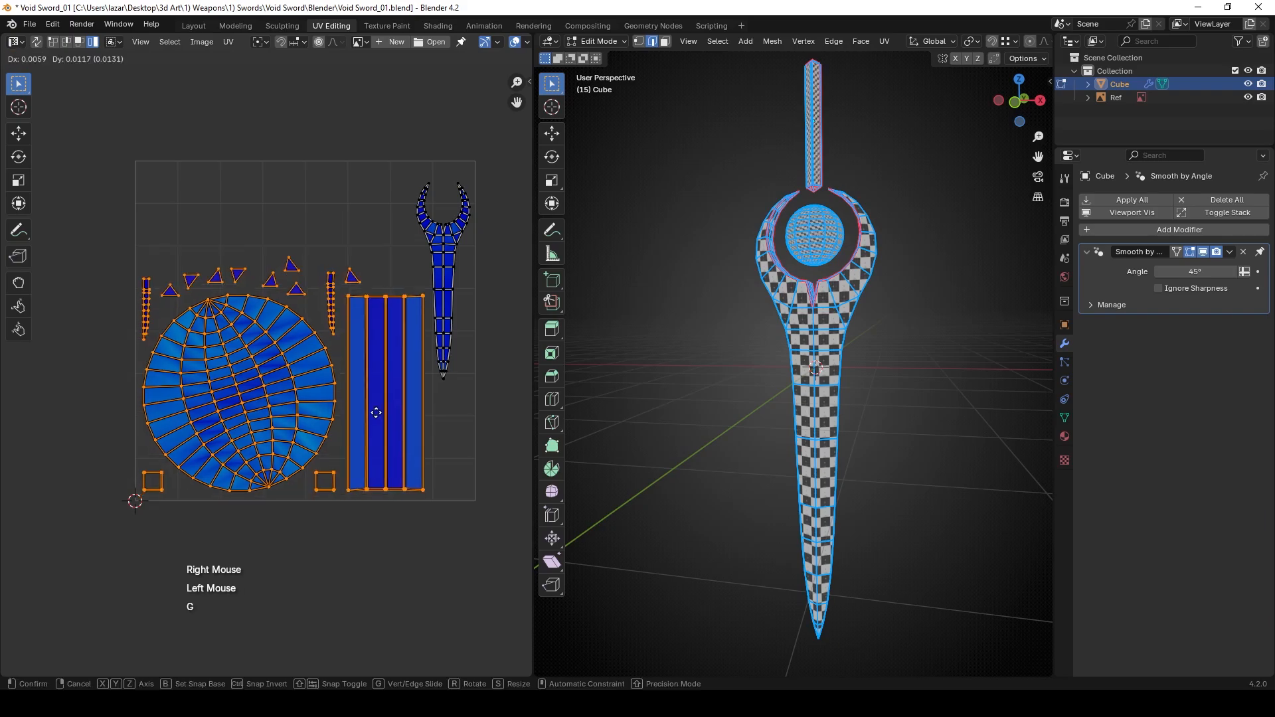
left_click(70, 421)
scroll(321, 350, "down", 1)
scroll(320, 351, "up", 2)
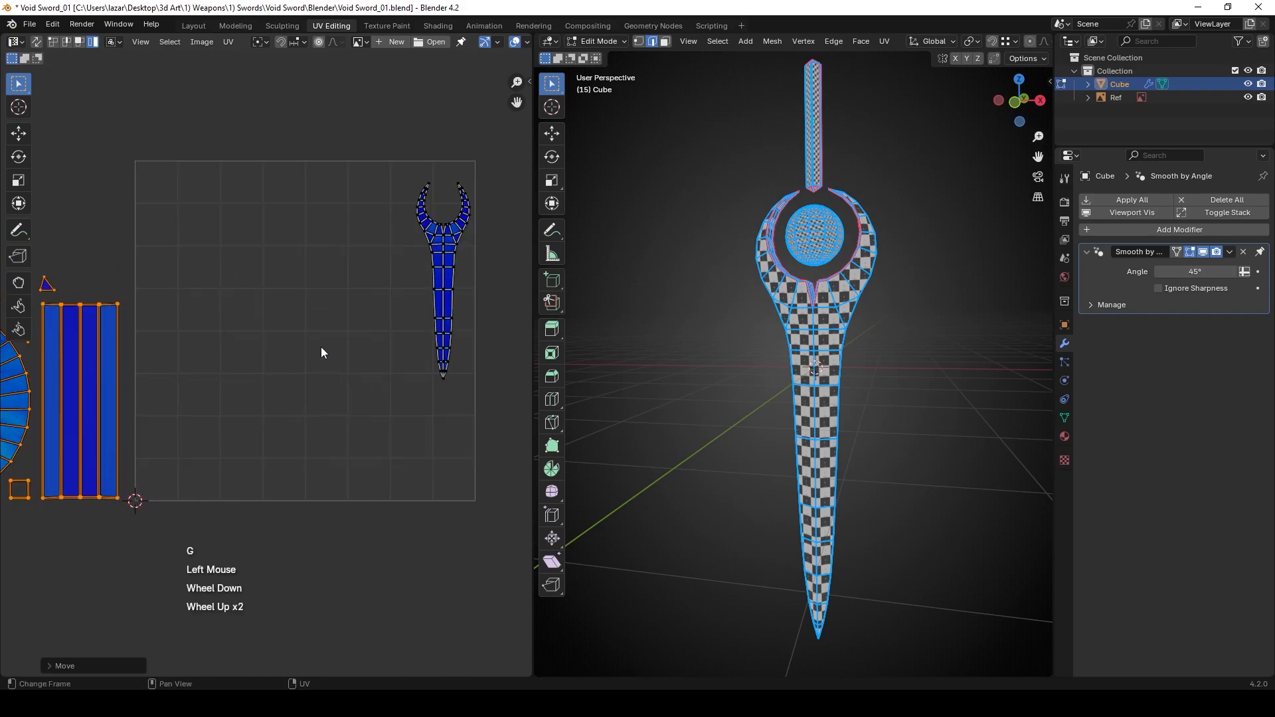
Move the blade's UV island to the middle of the tile, enlarge it and rotate it clockwise by about 45 degrees.
left_click_drag(287, 150, 489, 378)
key("g")
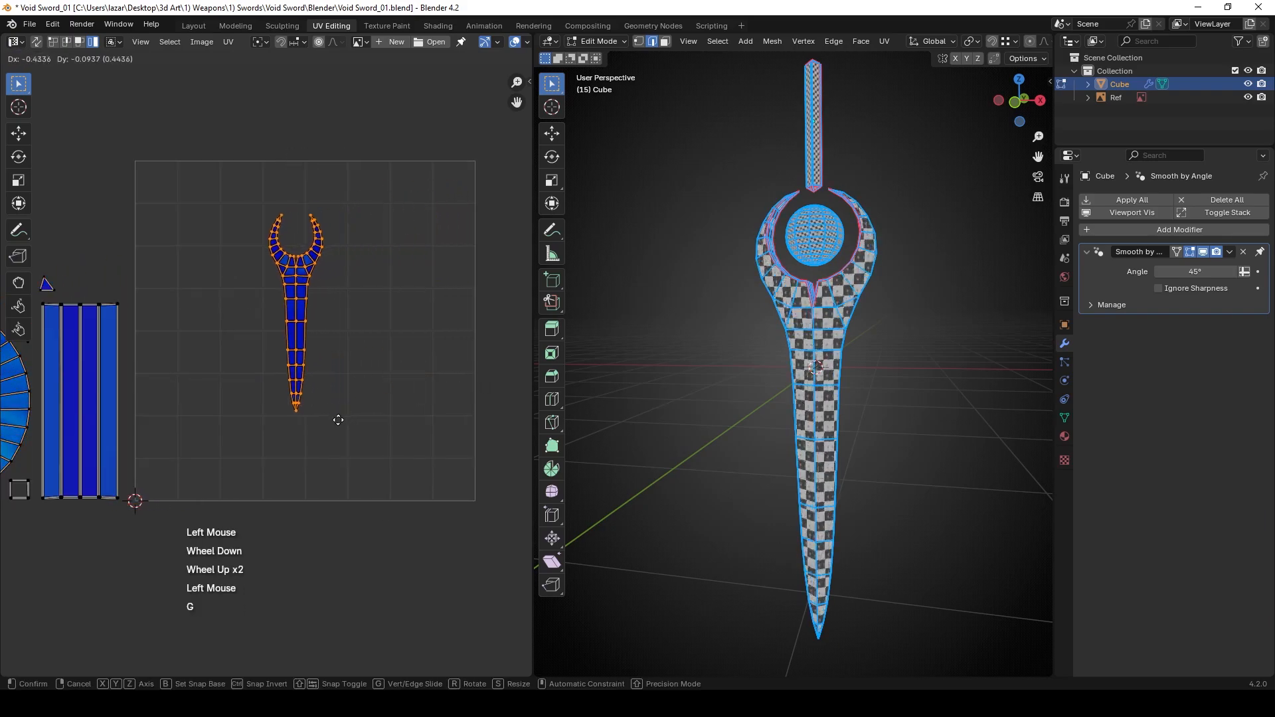
left_click(342, 401)
key("s")
left_click(449, 384)
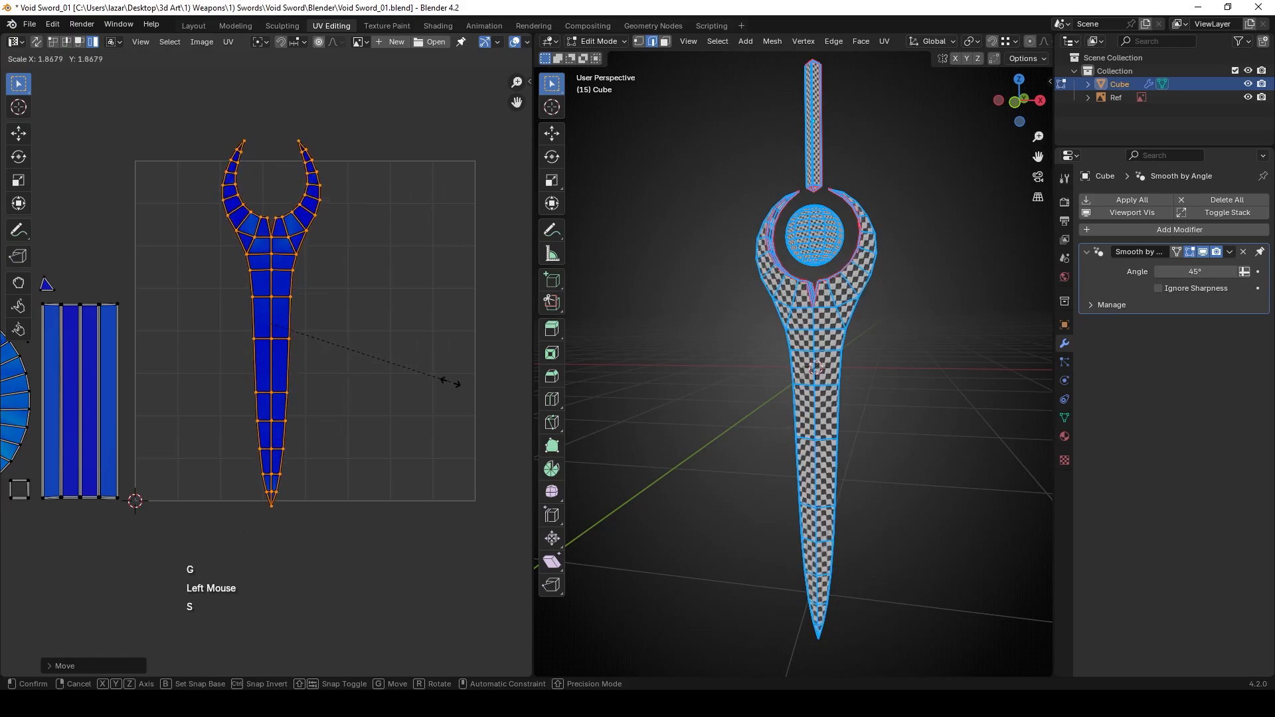
key("r")
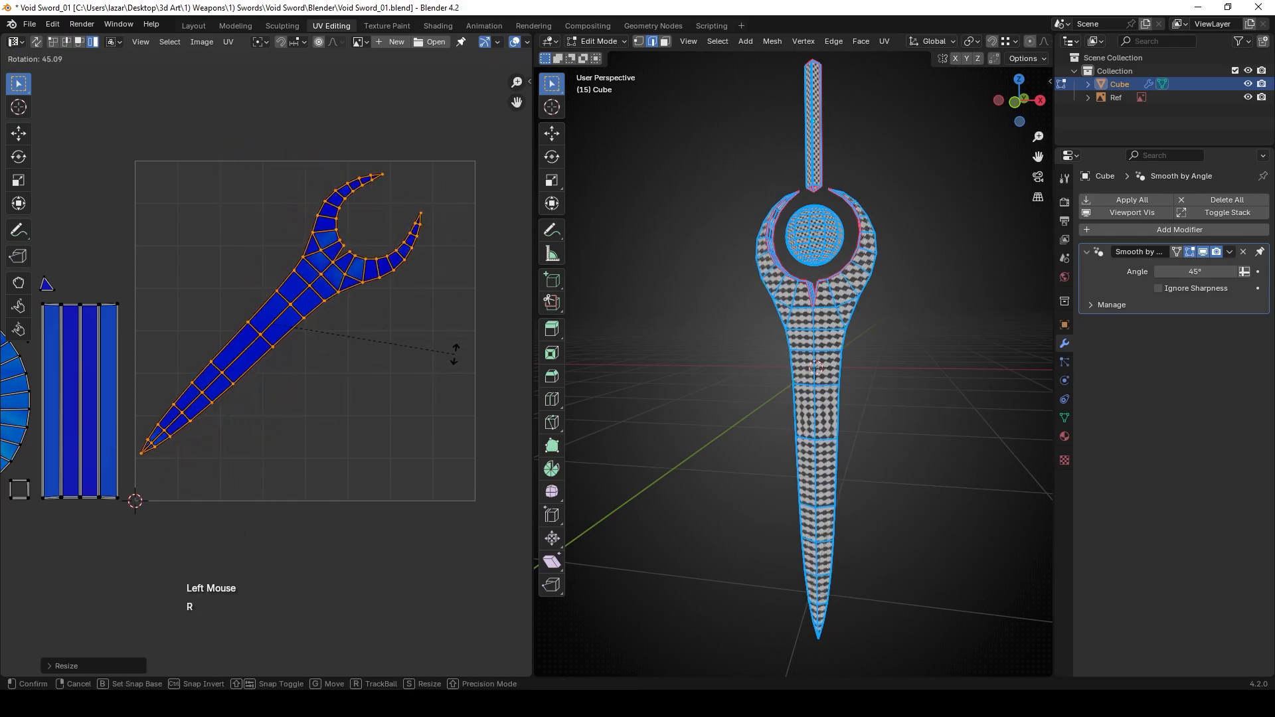
left_click(454, 343)
key("s")
left_click(473, 358)
Adjust the blade island's position, angle and size so it runs diagonally from the tile's lower-left corner to its upper-right corner.
key("g")
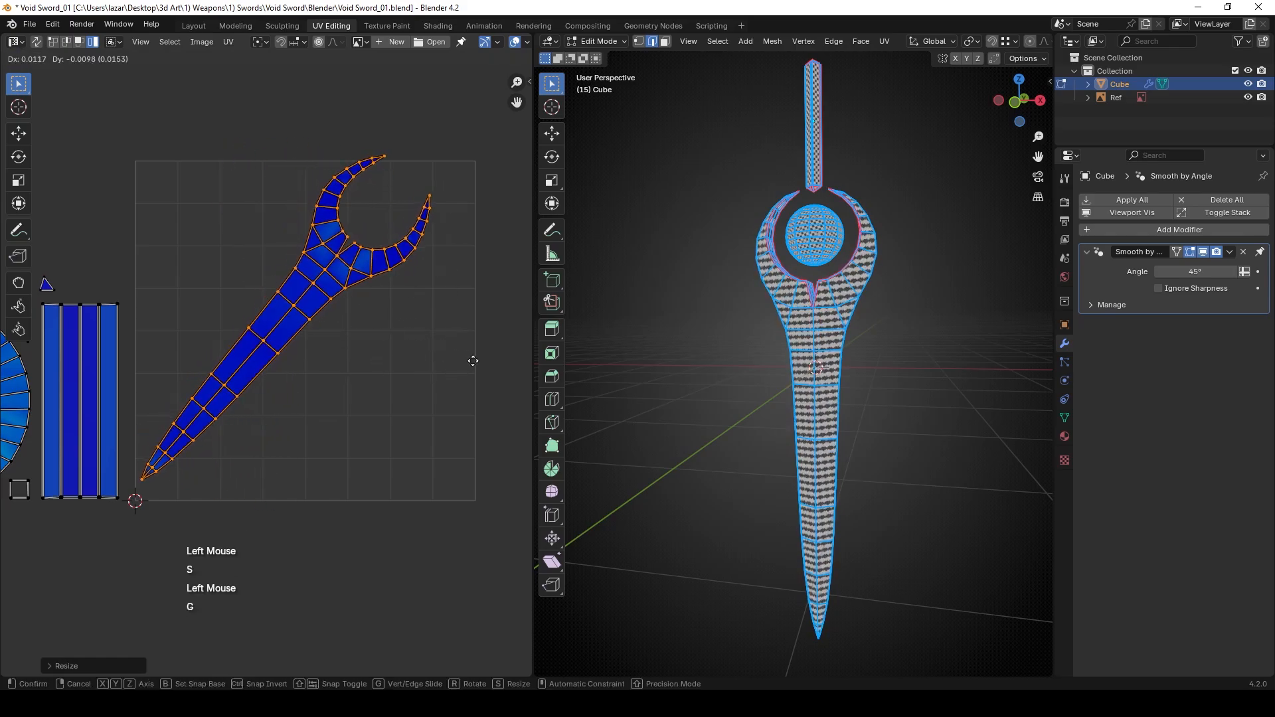
left_click(481, 379)
key("r")
left_click(481, 330)
key("s")
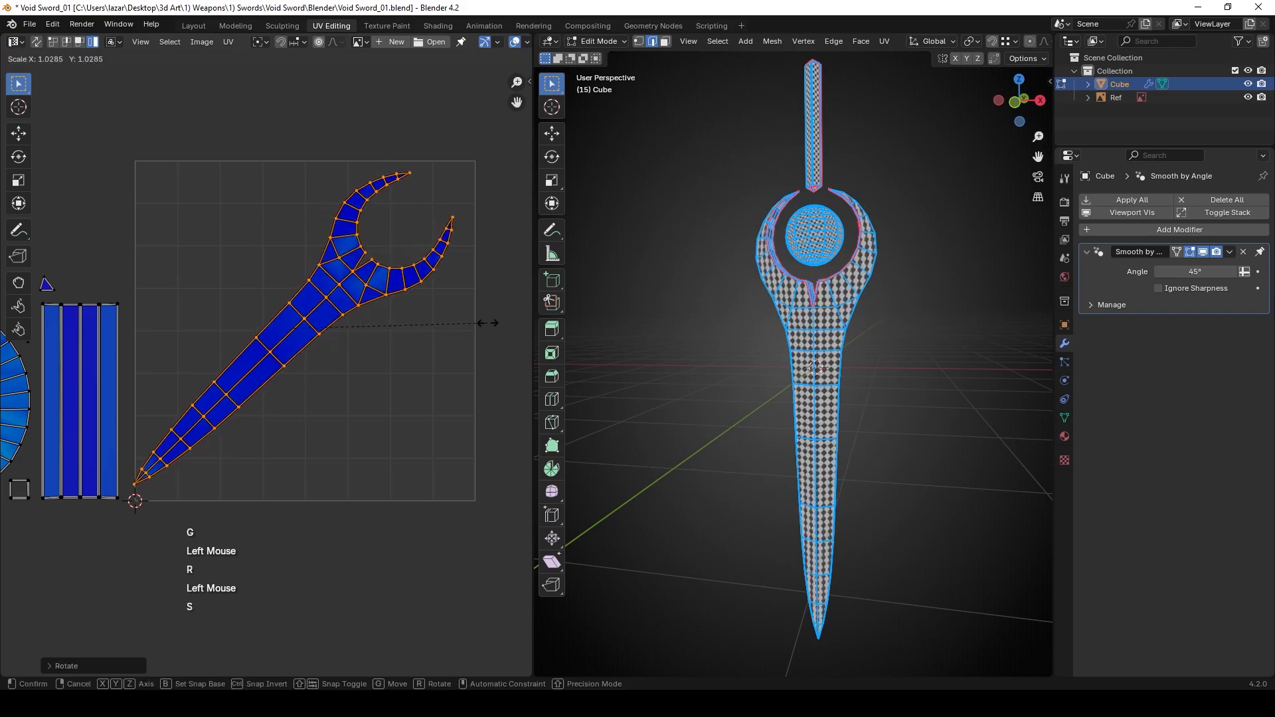
left_click(492, 316)
key("g")
left_click(500, 314)
key("r")
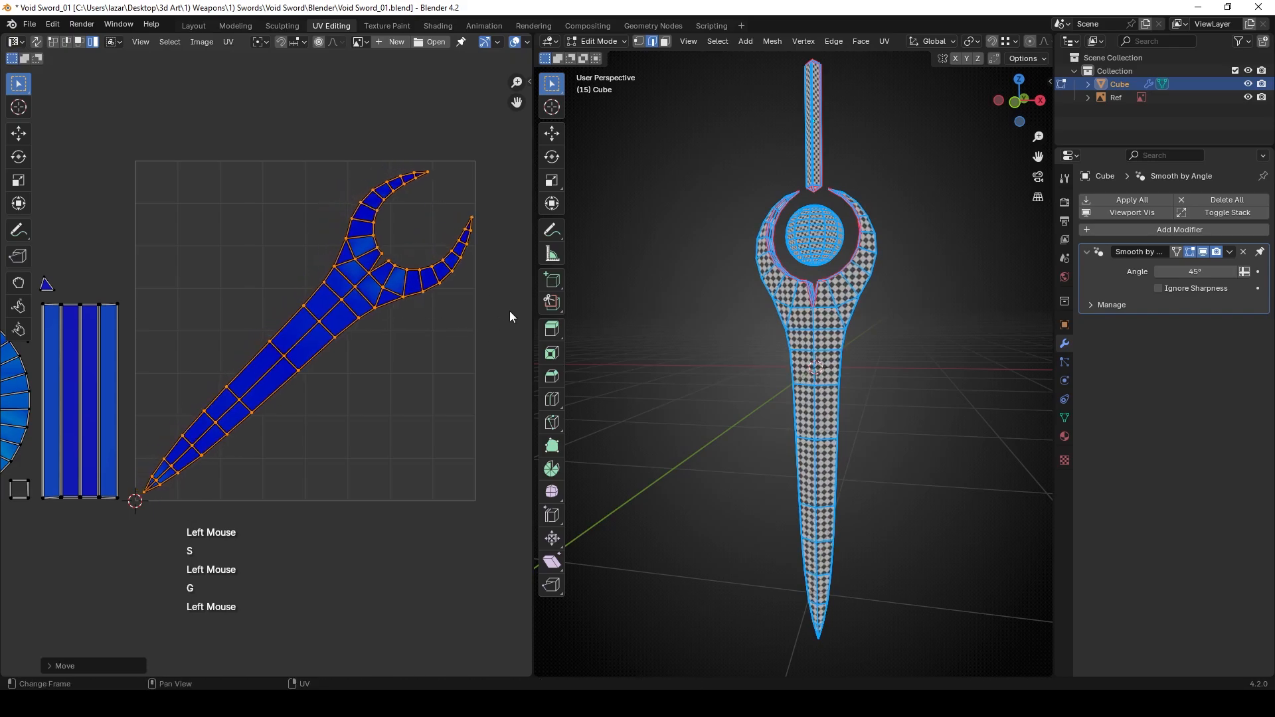
left_click(511, 305)
key("s")
left_click(510, 312)
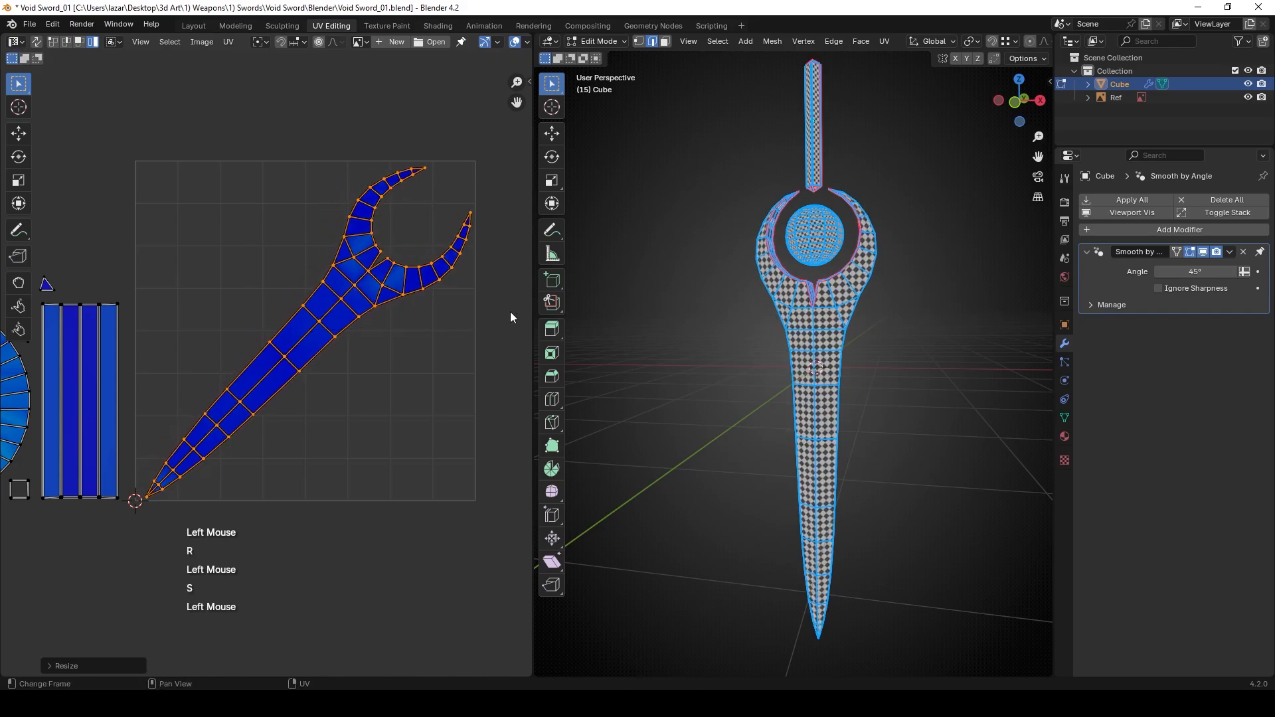
Nudge the diagonal blade island and scale it up by about 1.02 so its tip and prongs sit close to the tile's borders.
key("r")
left_click(511, 317)
key("g")
left_click(435, 308)
key("g")
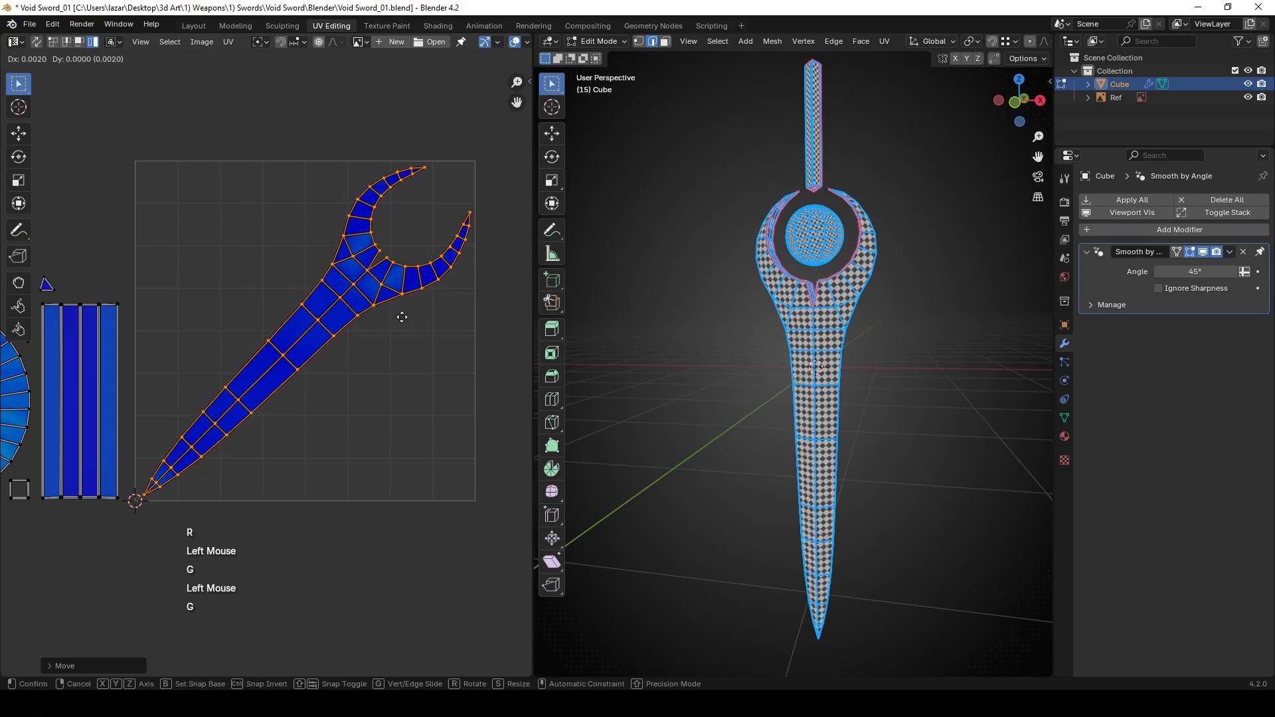
left_click(433, 299)
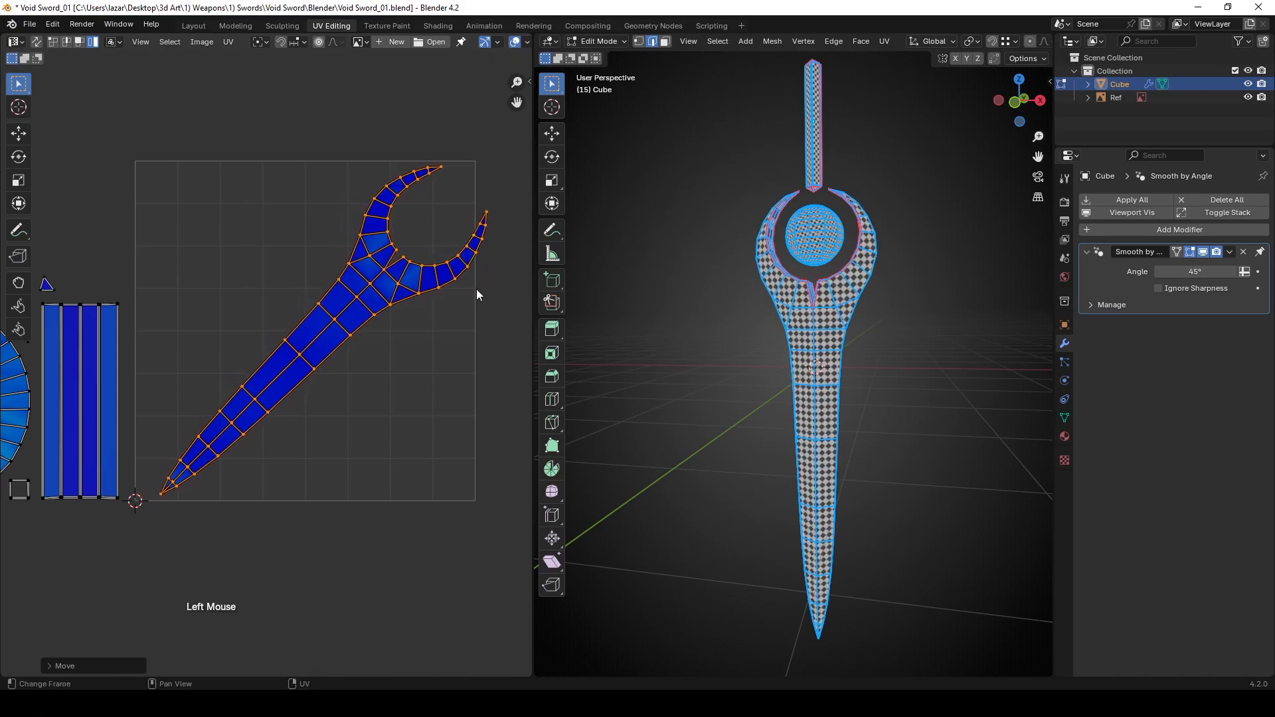
key("g")
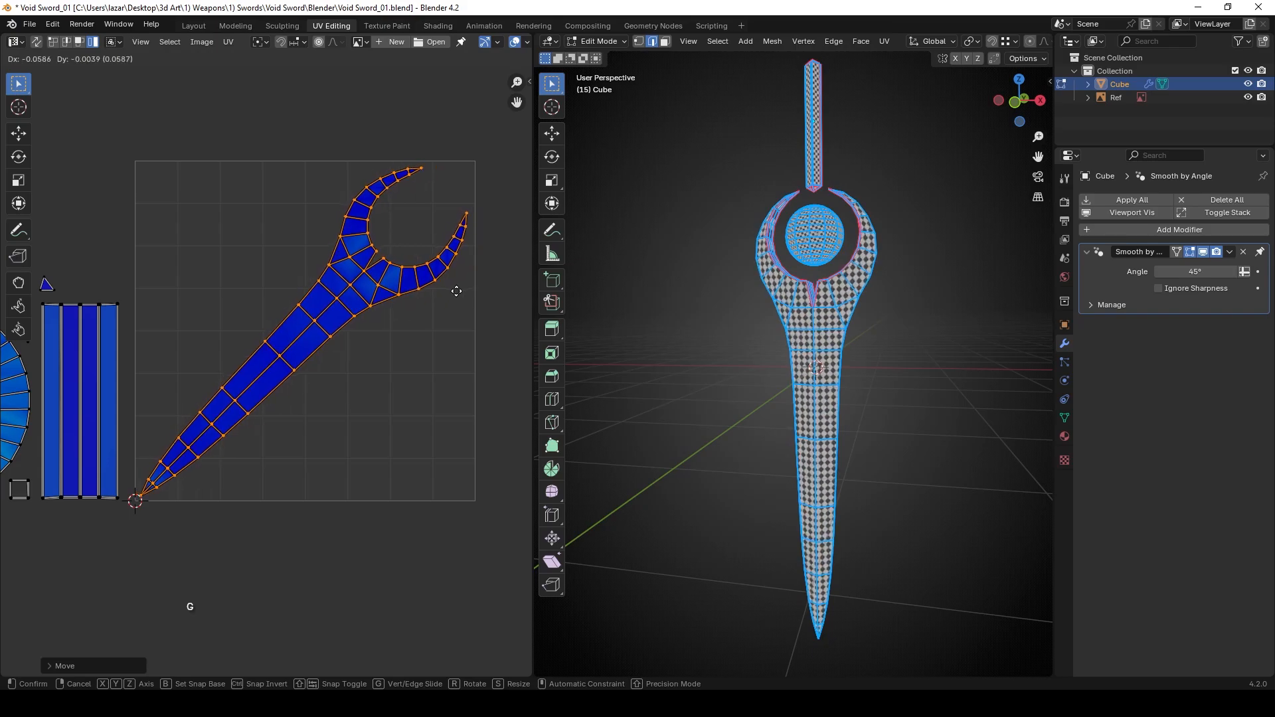
left_click(483, 300)
key("s")
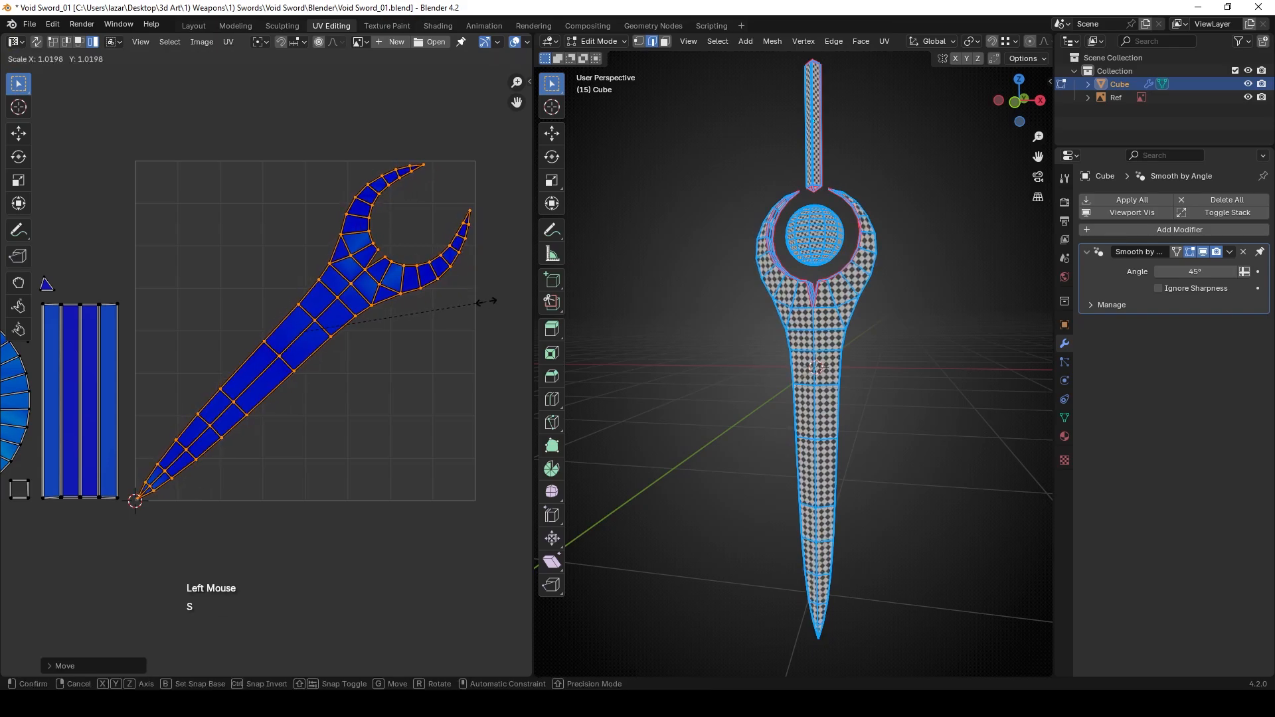
left_click(485, 301)
Check how closely the blade island's prongs and tip sit to the UV tile's borders.
scroll(459, 205, "up", 2)
middle_click_drag(458, 202, 307, 400, "shift")
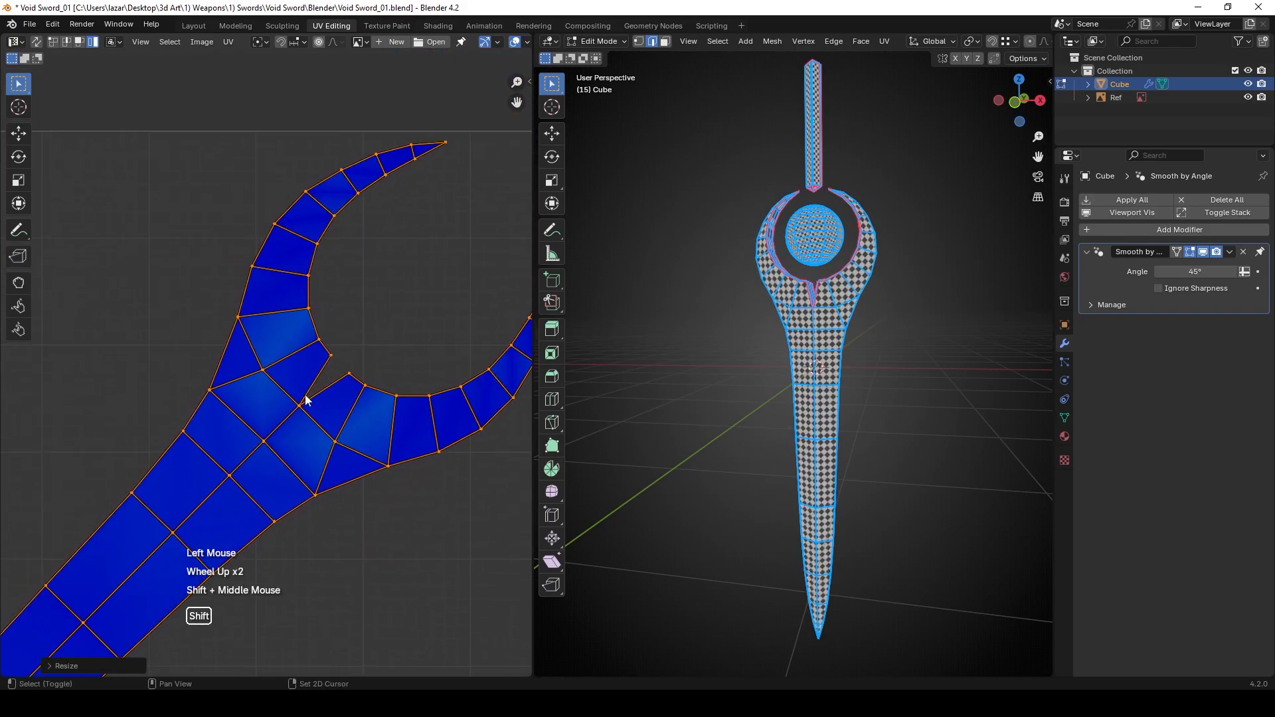
scroll(224, 450, "down", 1)
middle_click_drag(224, 450, 199, 445, "shift")
scroll(199, 445, "up", 1)
scroll(212, 433, "up", 1)
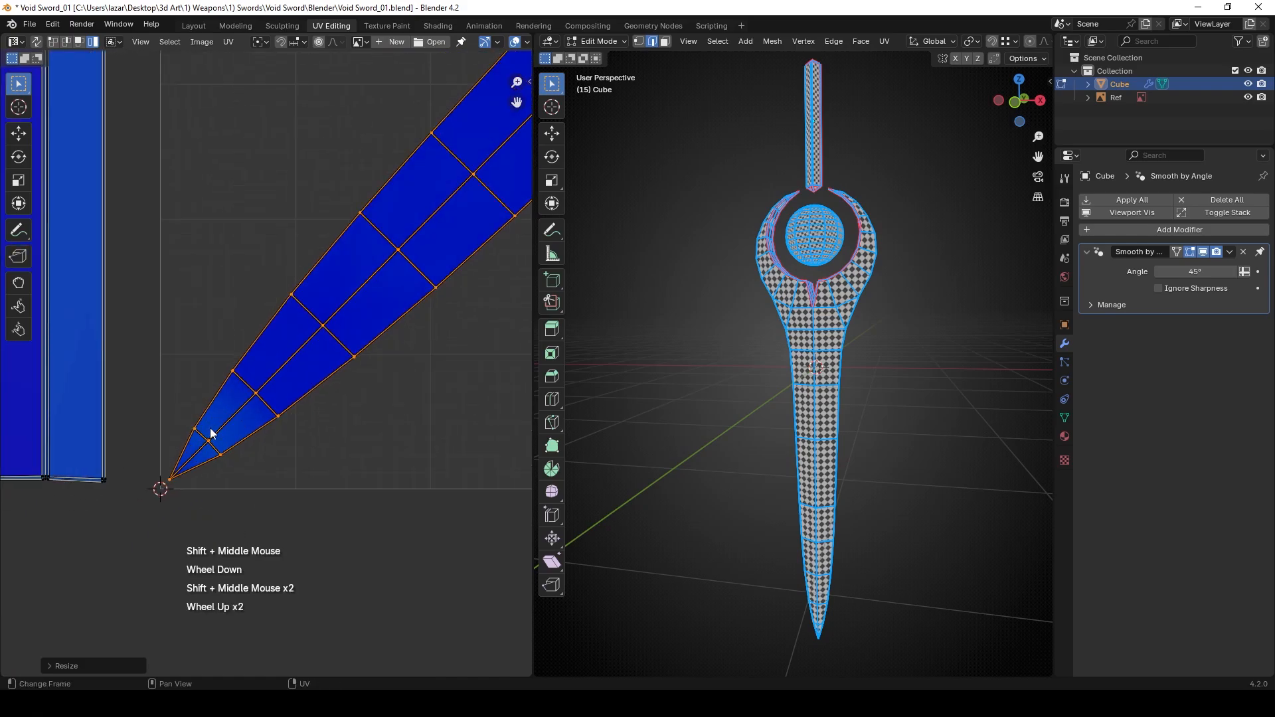
scroll(273, 322, "down", 3)
scroll(293, 286, "up", 2)
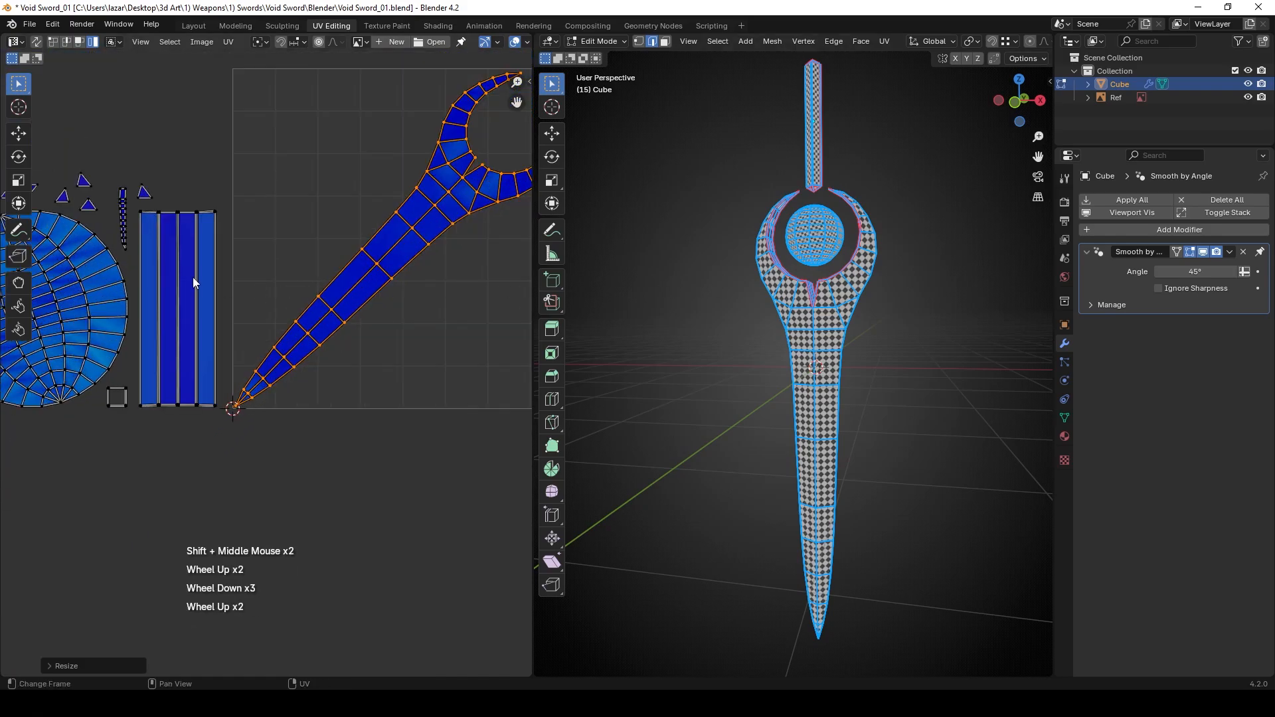
Move the sphere's UV island into the empty upper-left area of the tile and shrink it to fit beside the blade.
middle_click_drag(192, 283, 213, 331, "shift")
scroll(186, 342, "down", 1, "shift")
scroll(168, 352, "down", 1)
left_click(62, 372)
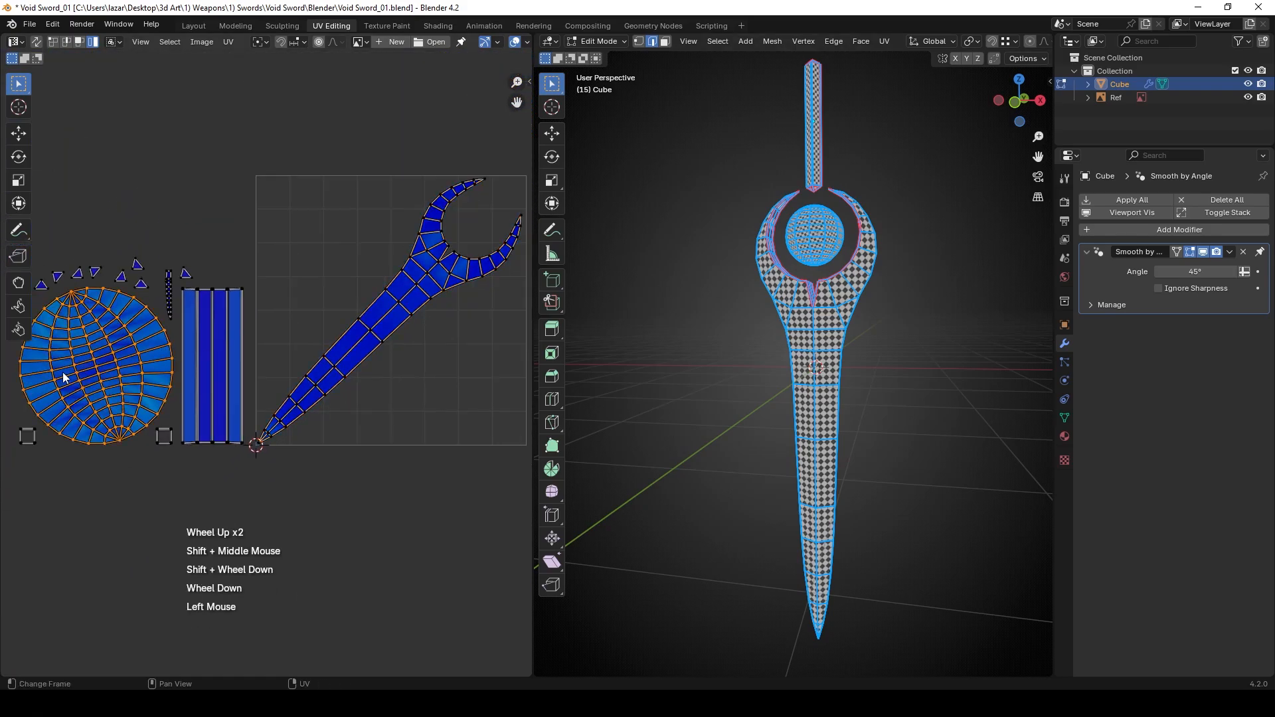
key("g")
left_click(489, 205)
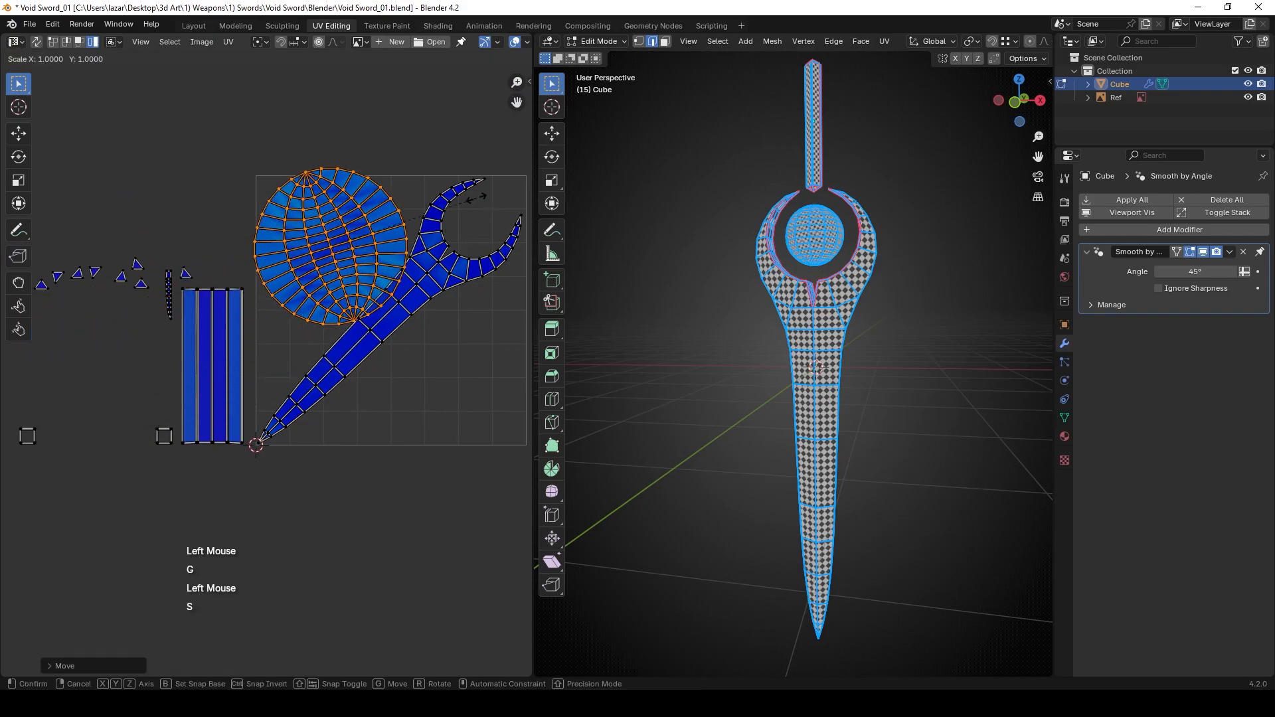
key("s")
left_click(425, 199)
key("g")
left_click(400, 195)
key("g")
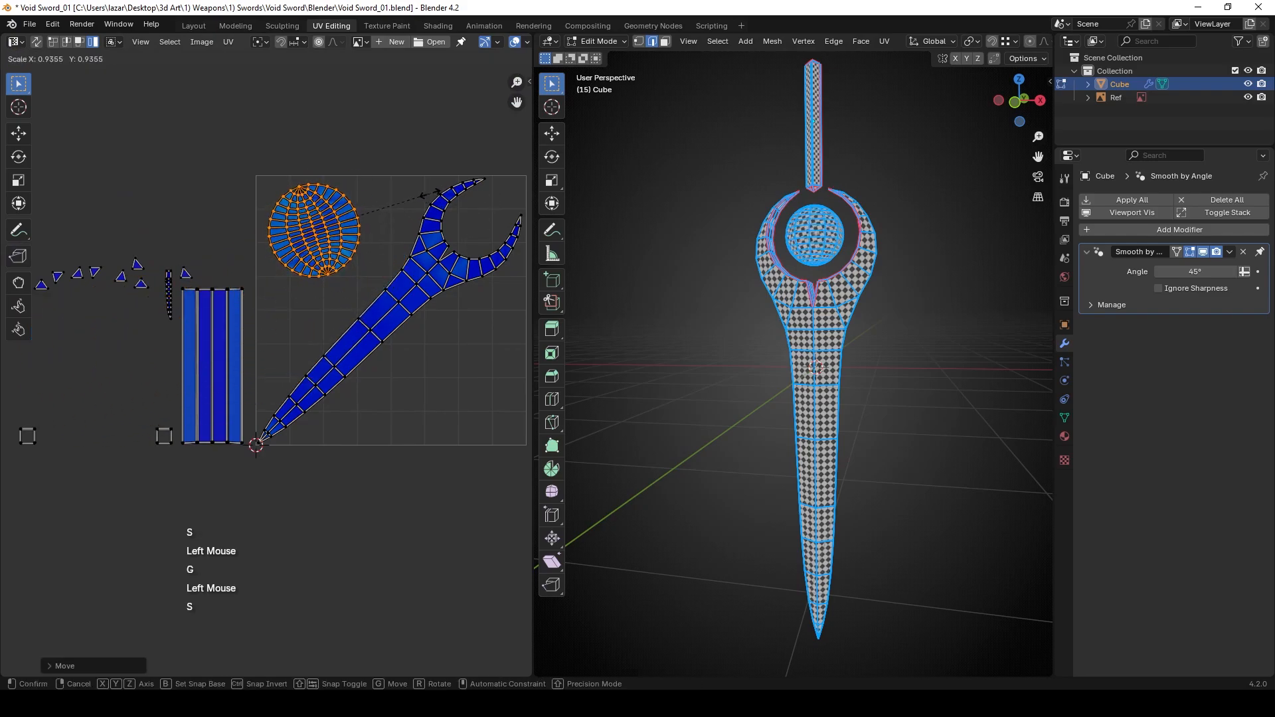
left_click(427, 196)
Fine-tune the sphere island's size and place it close to the tile's upper-left corner.
key("g")
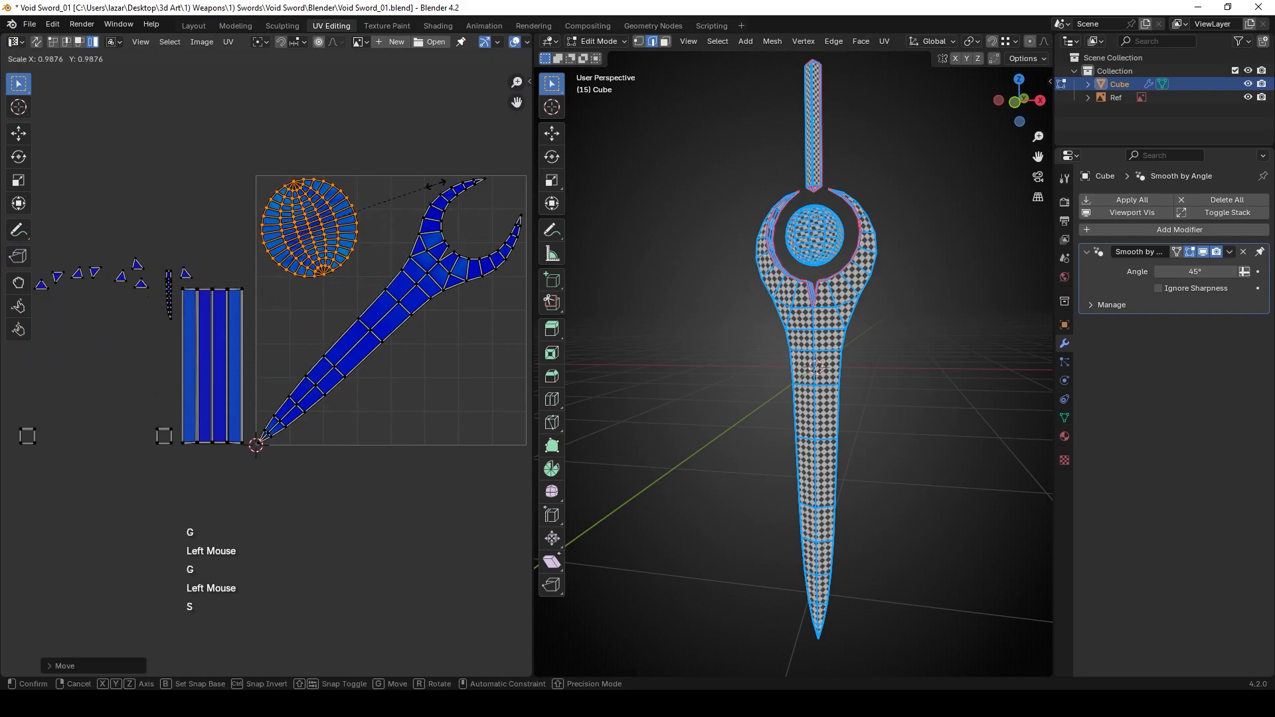
left_click(428, 185)
key("s")
left_click(430, 184)
key("g")
left_click(429, 184)
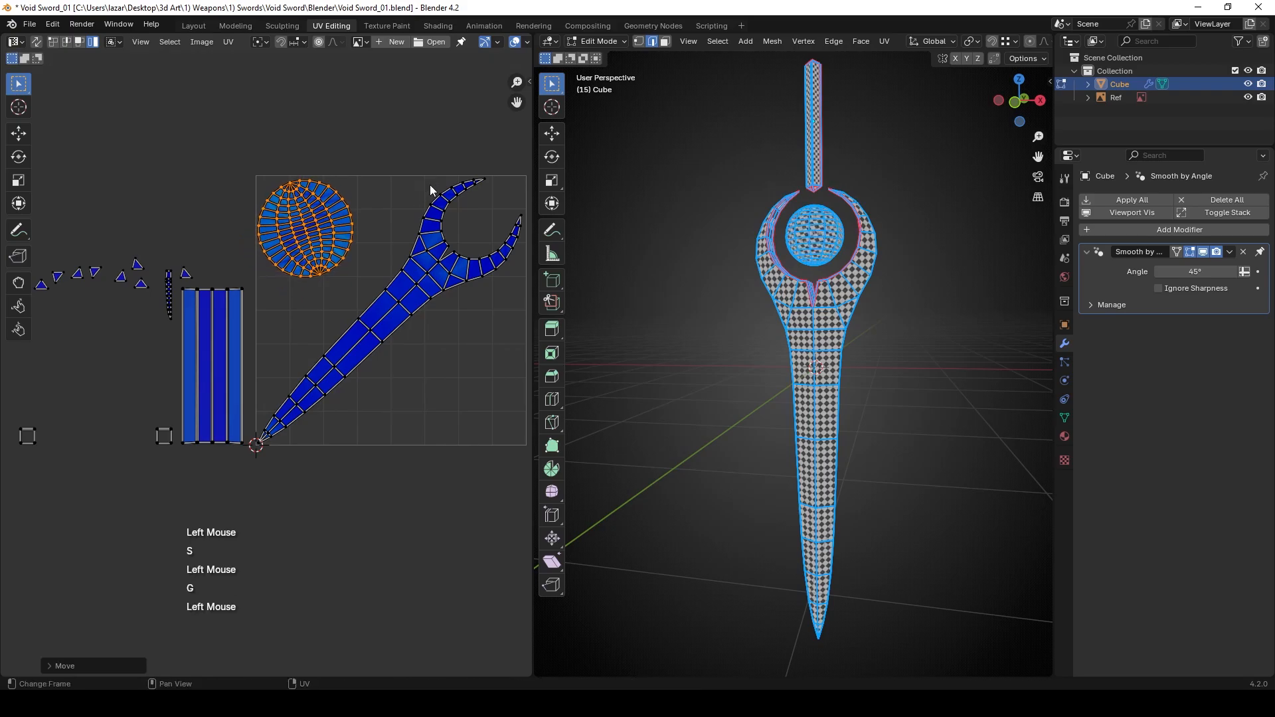
Move the handle's UV island into the space below the blade, rotate it diagonally alongside the blade and resize it.
left_click(324, 309)
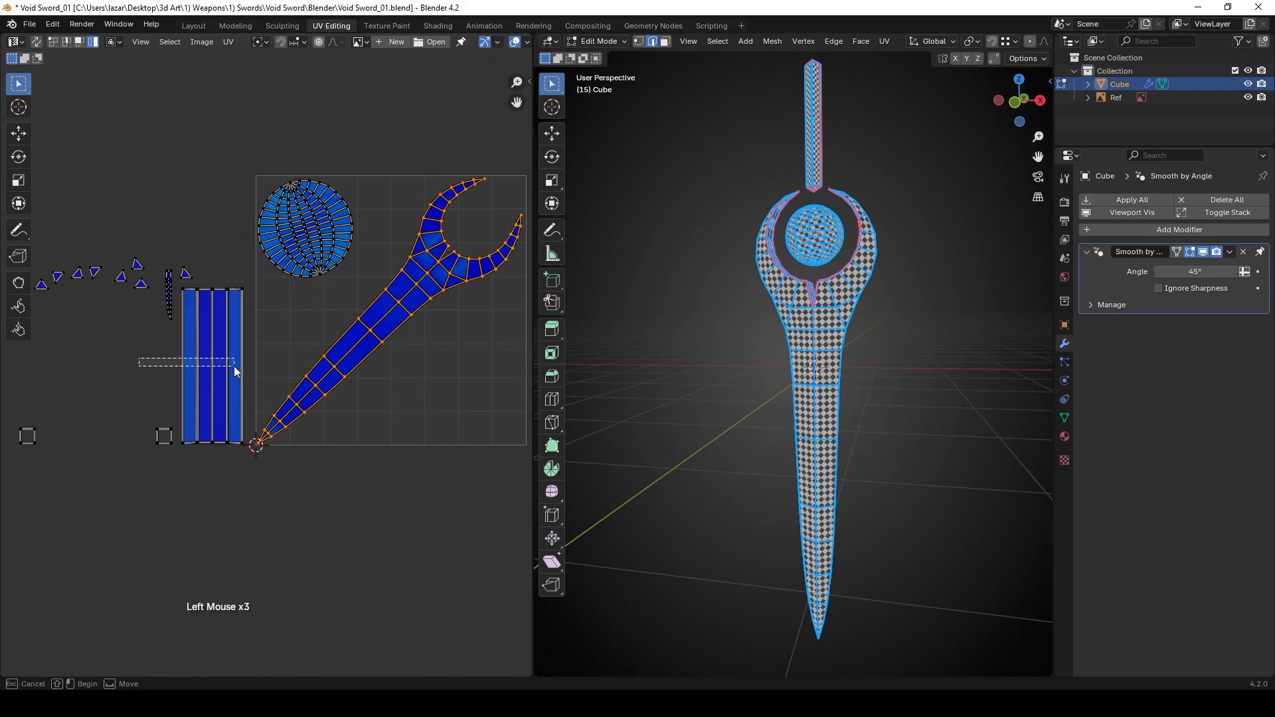
left_click_drag(234, 366, 234, 367)
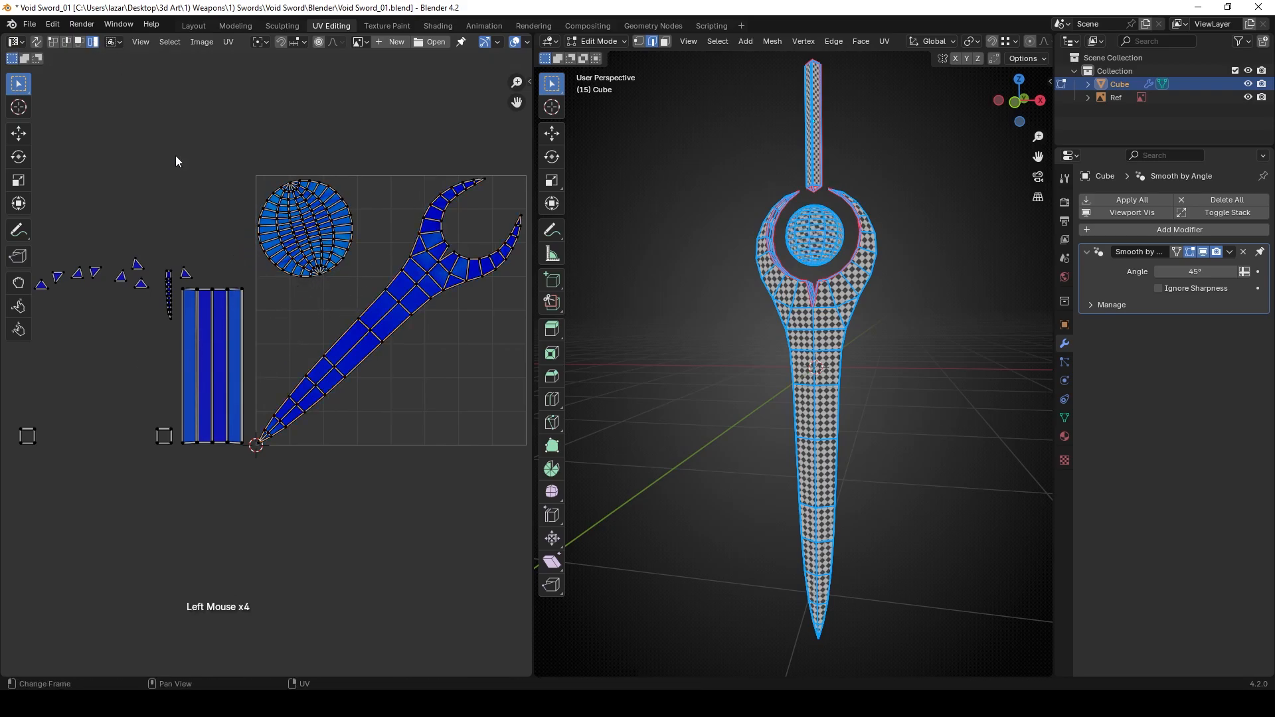
middle_click_drag(305, 308, 225, 338, "shift")
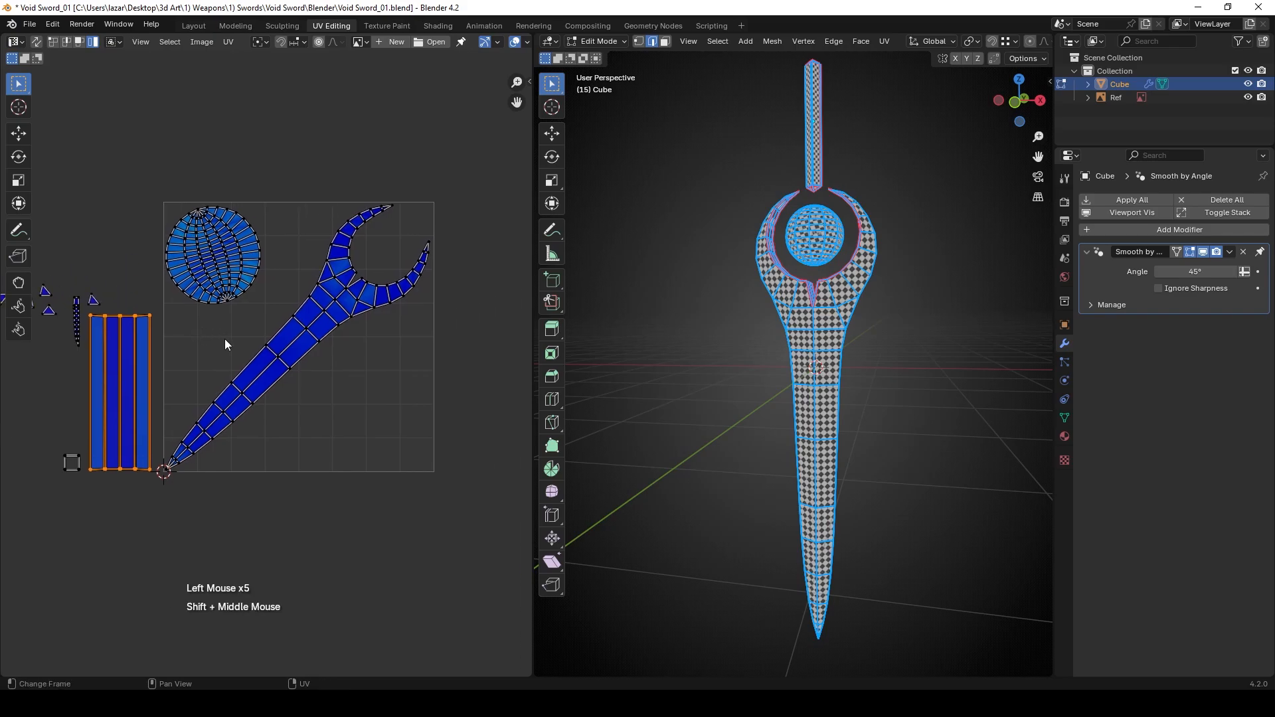
key("g")
left_click(444, 321)
key("r")
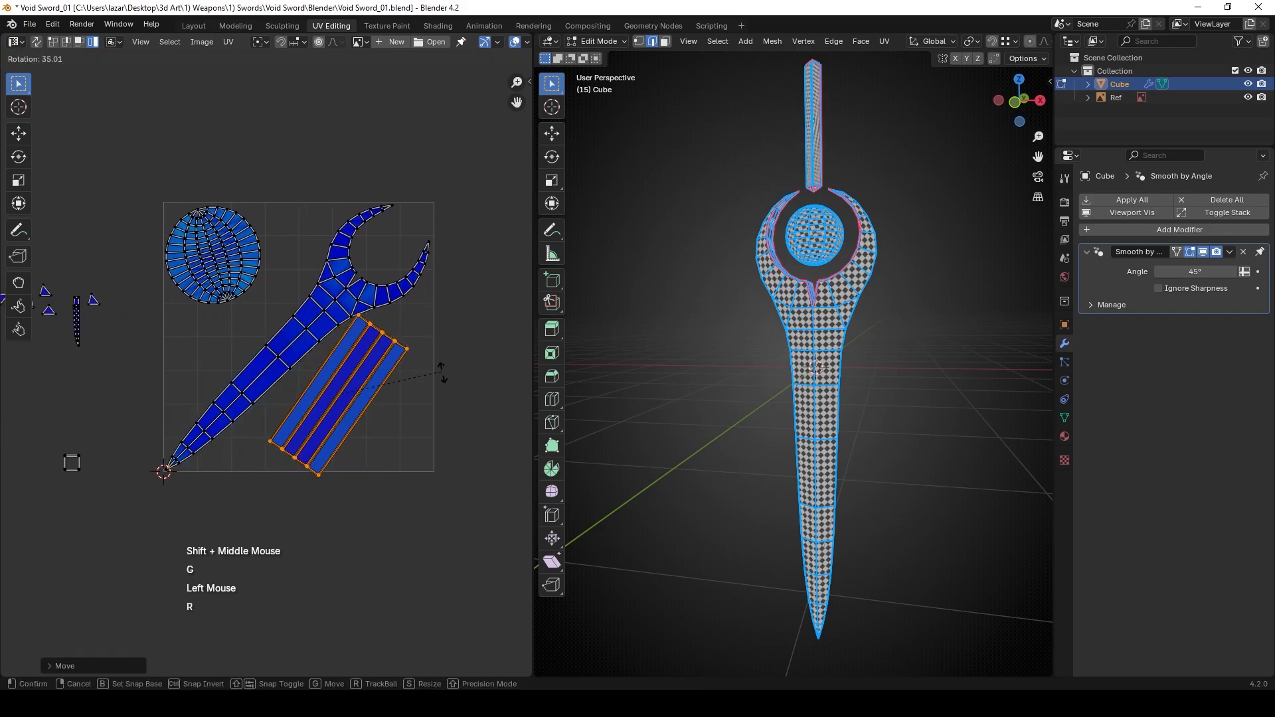
left_click(425, 372)
scroll(415, 365, "up", 1)
scroll(416, 366, "up", 1)
key("s")
left_click(436, 334)
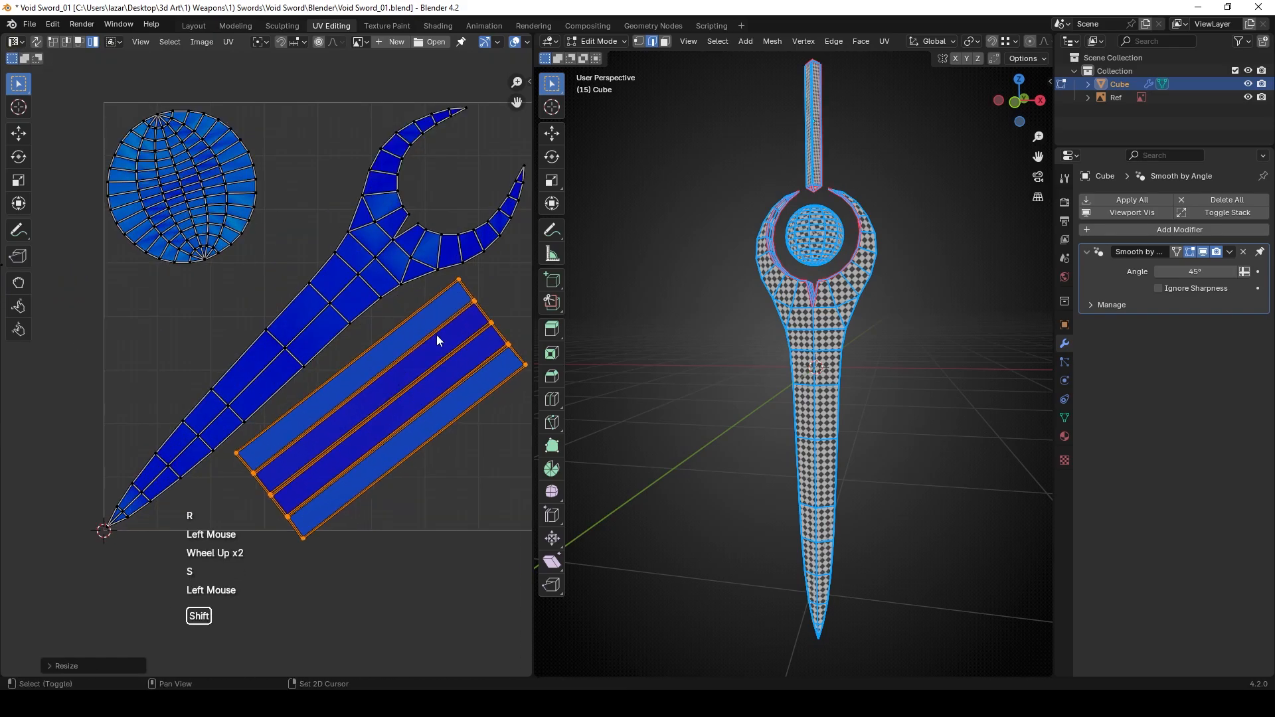
Scale down the handle island and shift it so it lies inside the tile, clear of the blade.
middle_click_drag(436, 335, 378, 336, "shift")
key("s")
left_click(432, 326)
key("g")
left_click(426, 322)
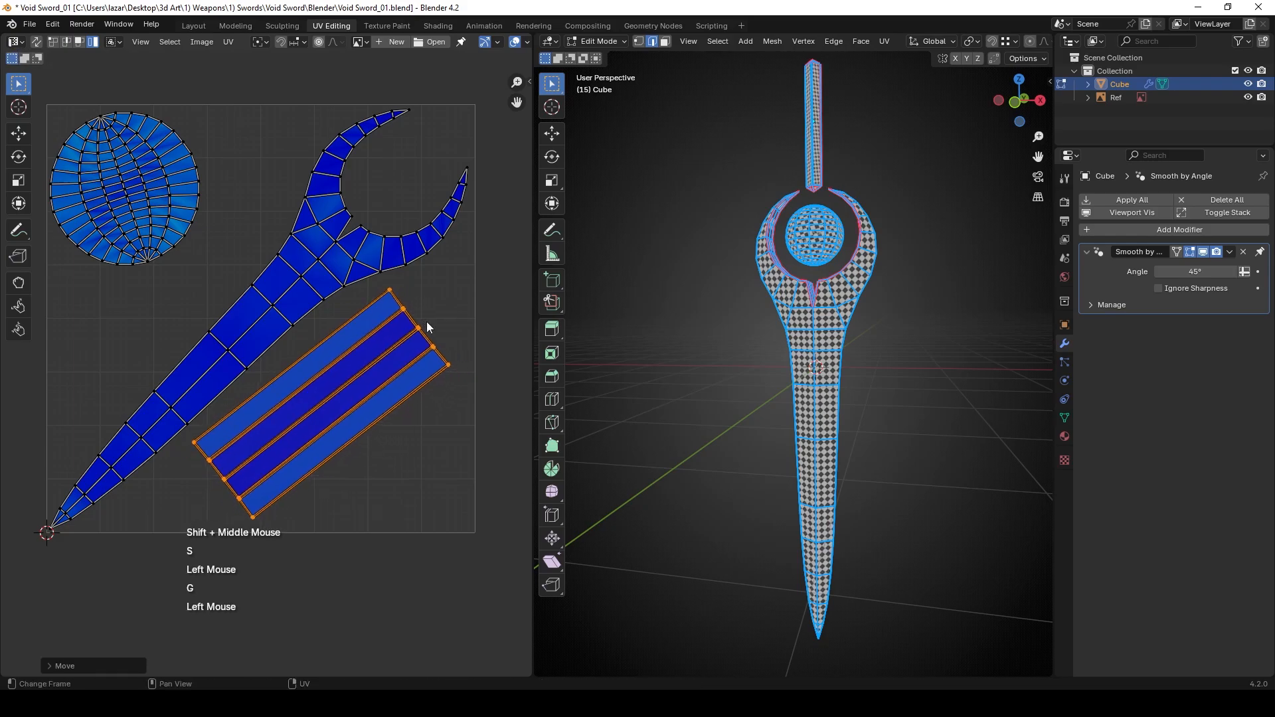
Rotate the handle island closer to the blade's angle, shrink it further and move it toward the tile's lower-right corner.
key("r")
left_click(442, 296)
key("s")
left_click(427, 302)
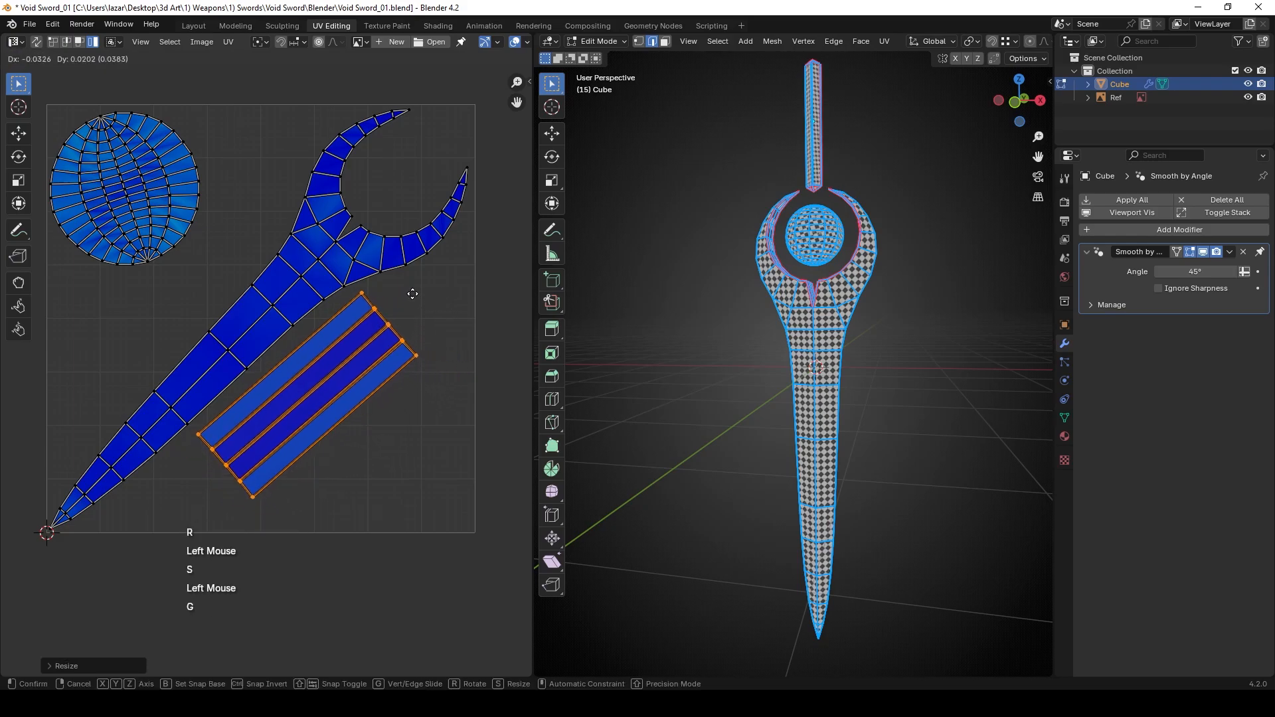
key("g")
left_click(412, 296)
key("g")
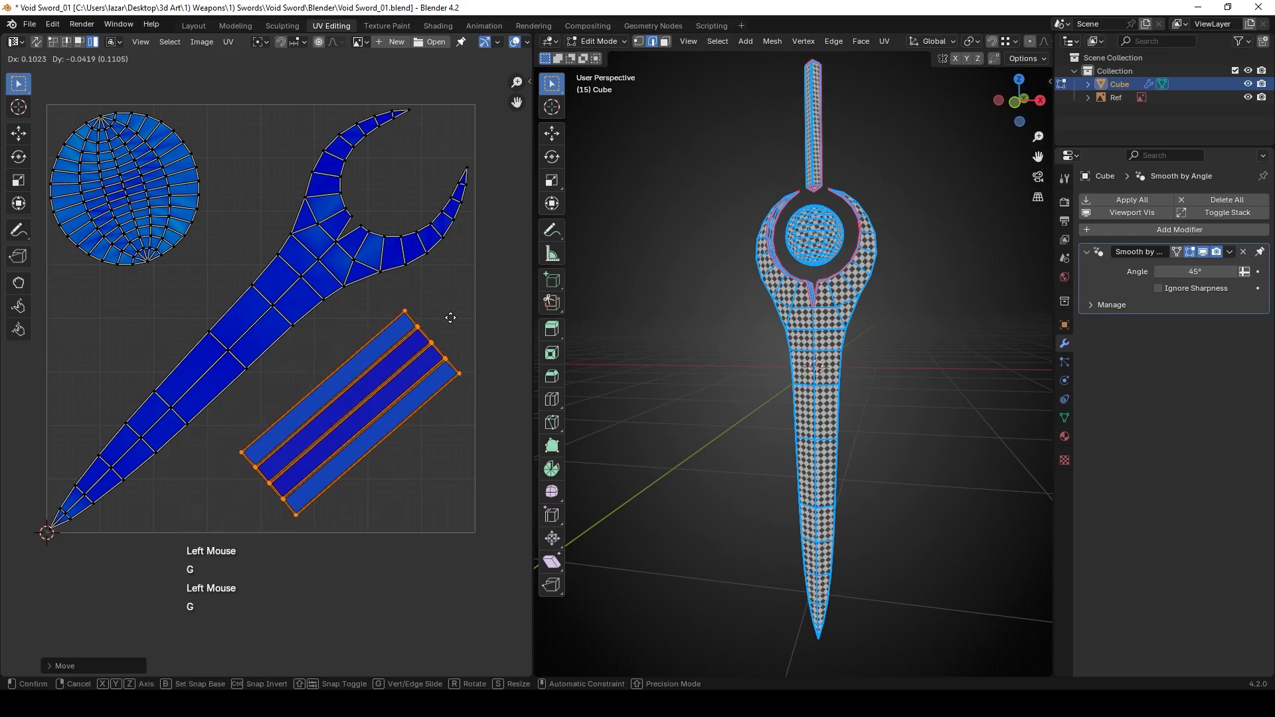
left_click(459, 324)
Rotate the handle island by 40 degrees to lie nearly horizontal and move it near the tile's lower-right corner.
middle_click_drag(617, 345, 641, 370)
scroll(458, 320, "up", 1)
scroll(445, 321, "down", 3)
middle_click_drag(445, 321, 425, 312)
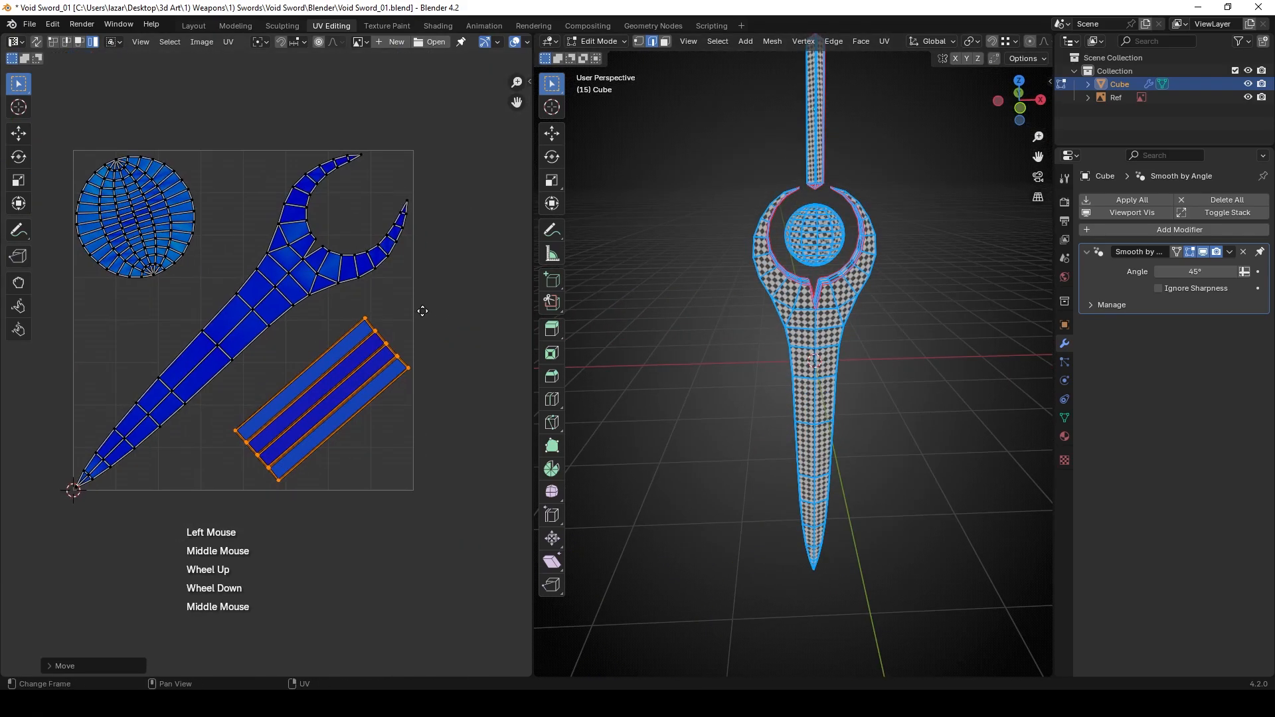
key("r")
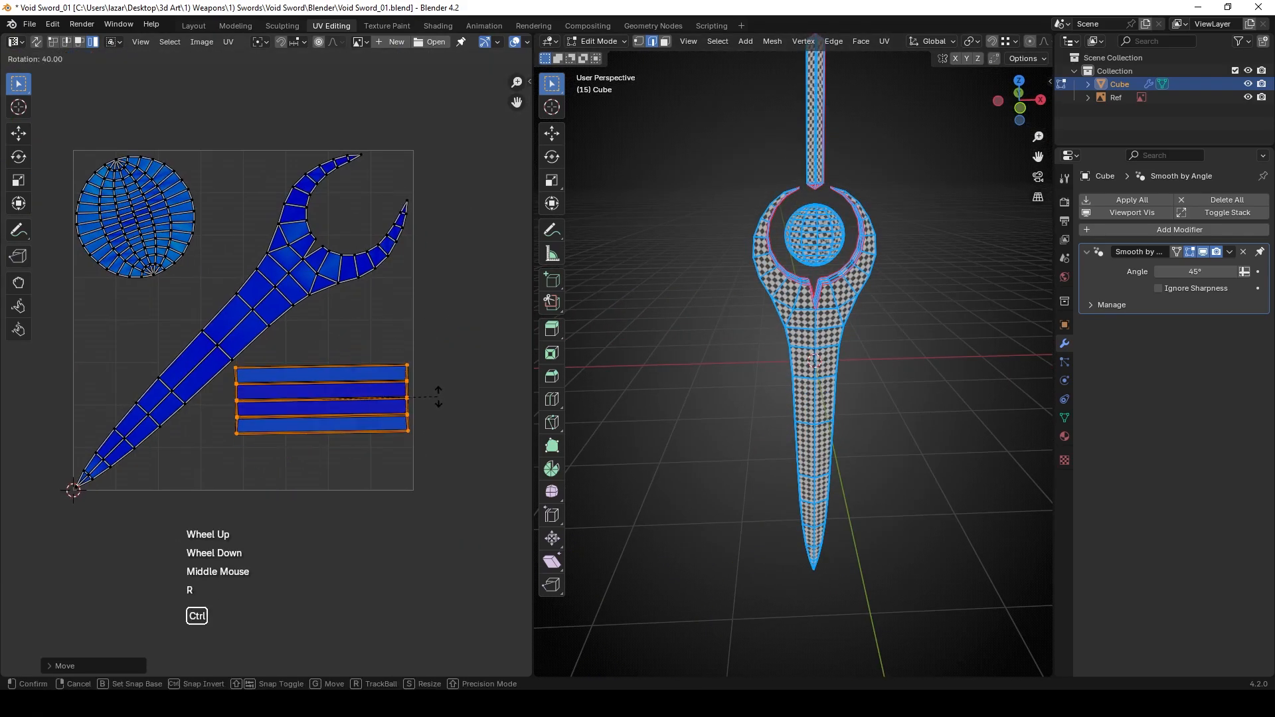
left_click(431, 402, "ctrl")
scroll(377, 413, "up", 1)
key("g")
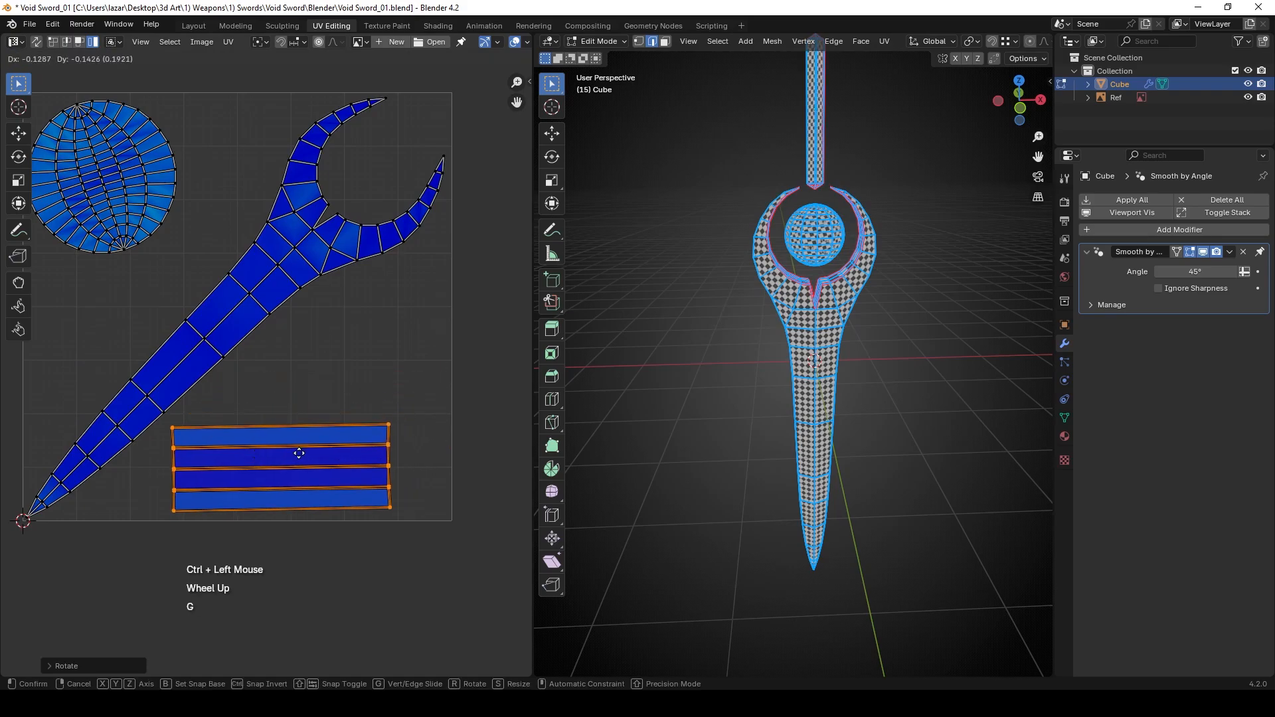
left_click(417, 467)
scroll(417, 467, "up", 2)
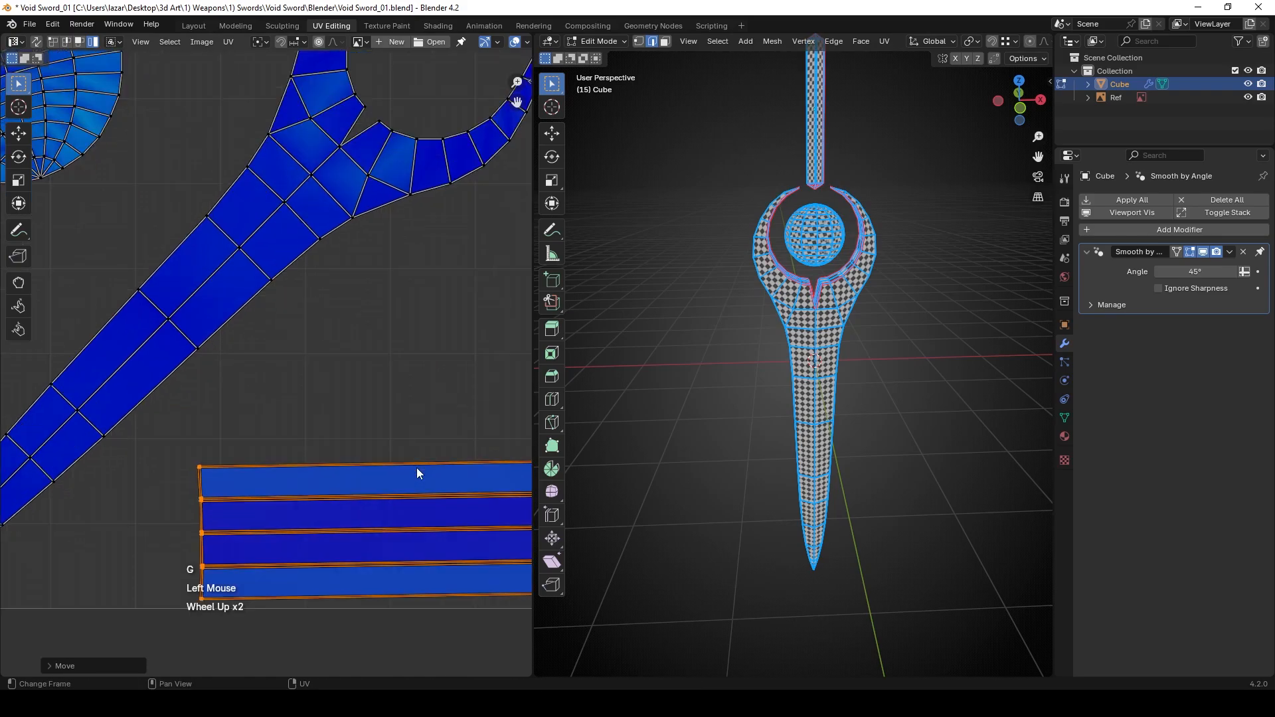
Rotate the handle's UV island level and shift it into the tile's lower-right corner.
middle_click_drag(417, 468, 327, 352, "shift")
key("r")
left_click(456, 343)
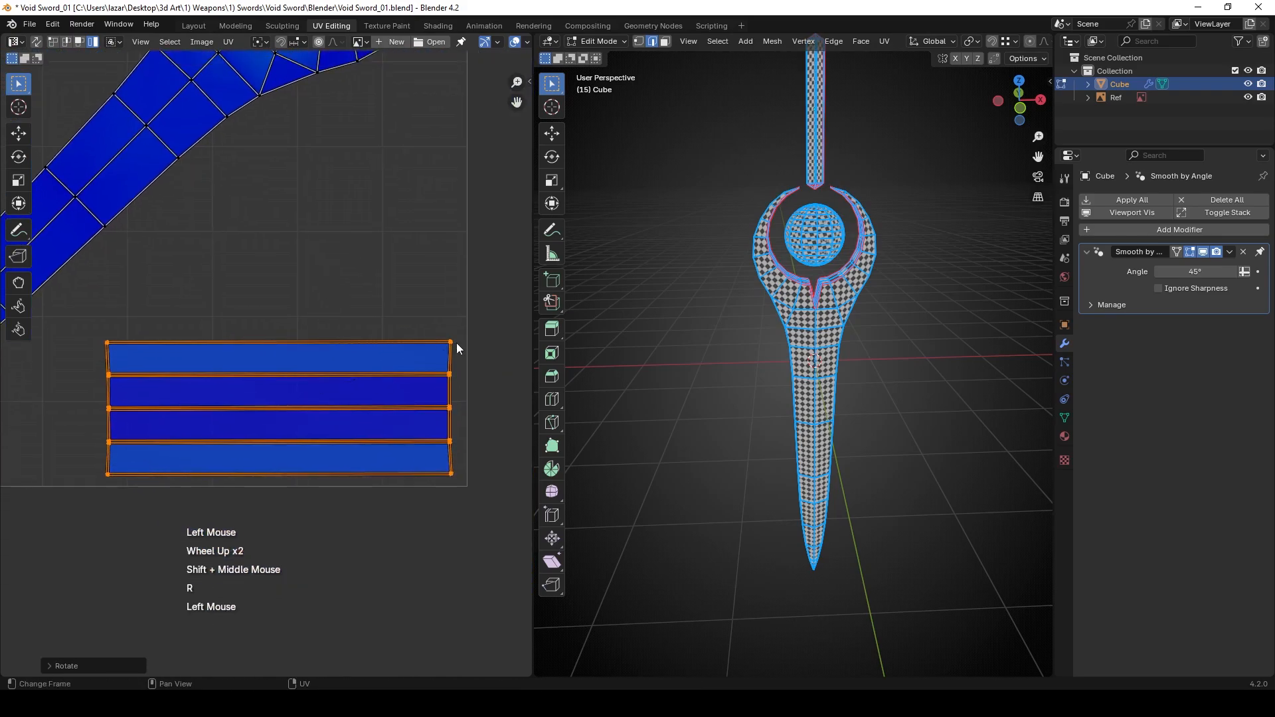
key("g")
left_click(399, 348)
Move the narrow tapered strip island nearest the tile into the tile, below the sphere's island.
scroll(399, 348, "down", 1)
scroll(398, 348, "down", 1)
middle_click_drag(40, 313, 182, 345, "shift")
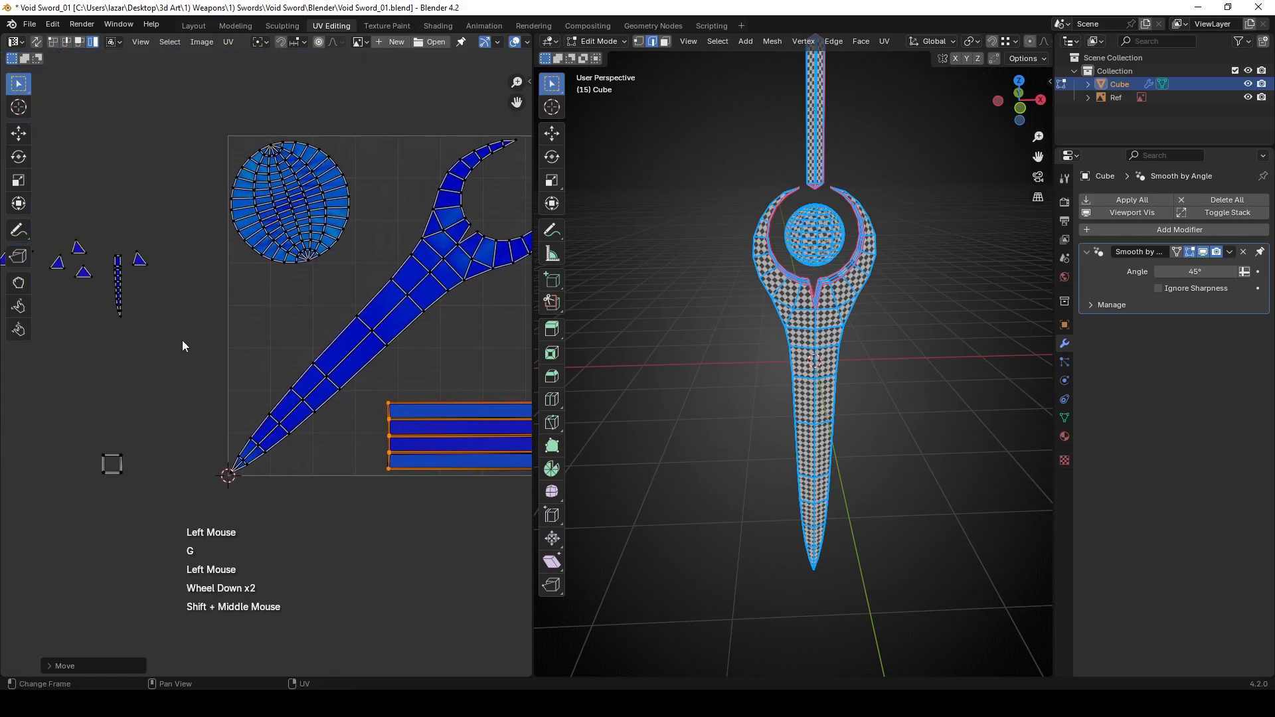
left_click_drag(105, 267, 119, 316)
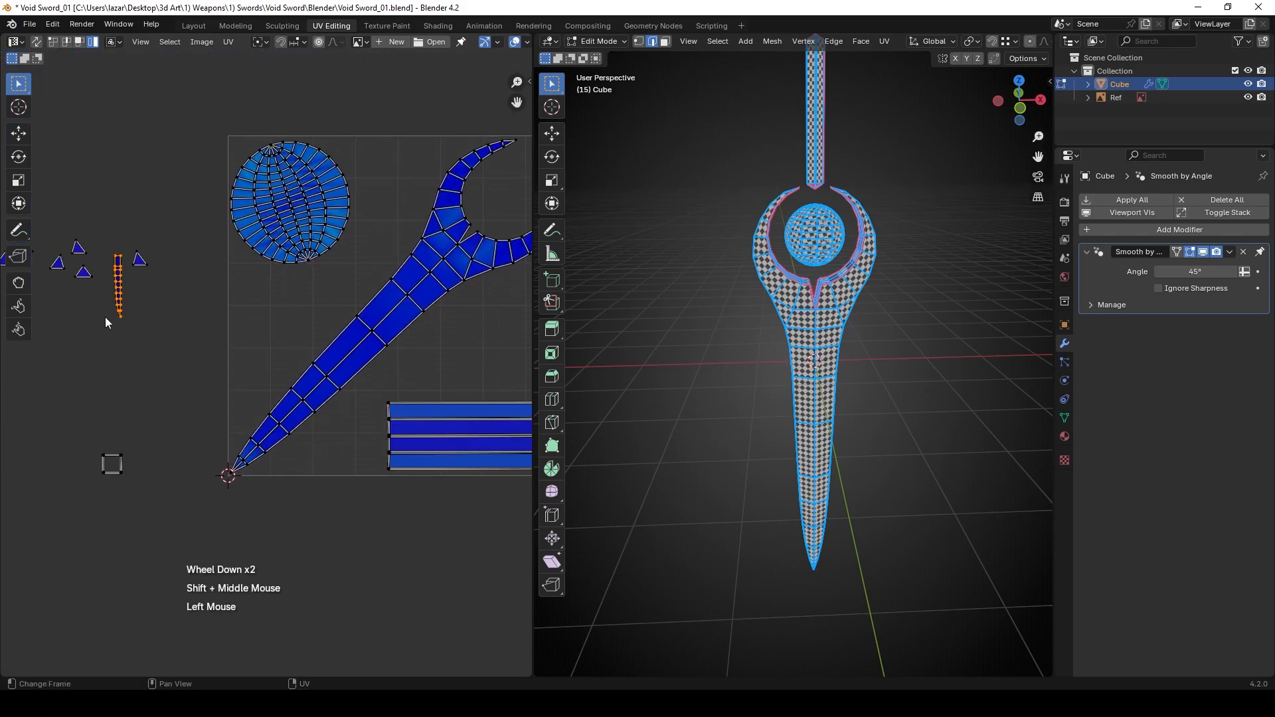
middle_click_drag(105, 317, 230, 343, "shift")
scroll(761, 235, "up", 1)
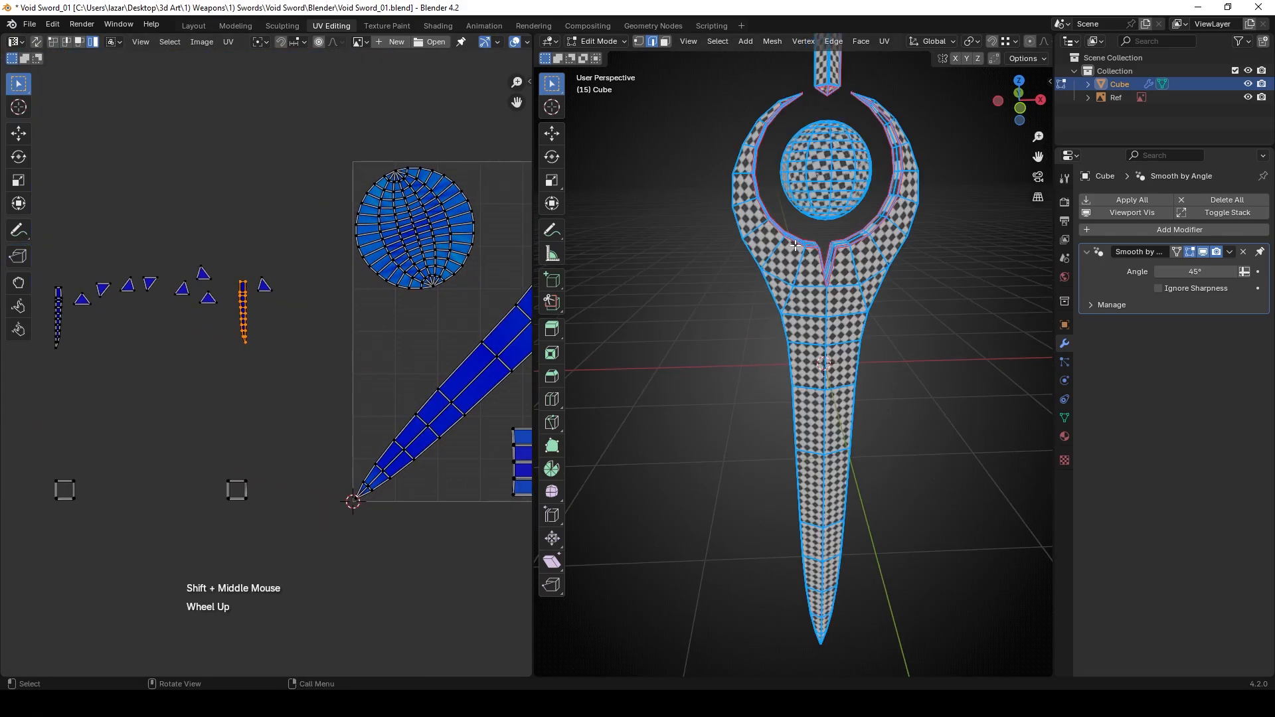
scroll(784, 236, "up", 1)
scroll(784, 237, "down", 1)
left_click(770, 243)
middle_click_drag(784, 218, 718, 249)
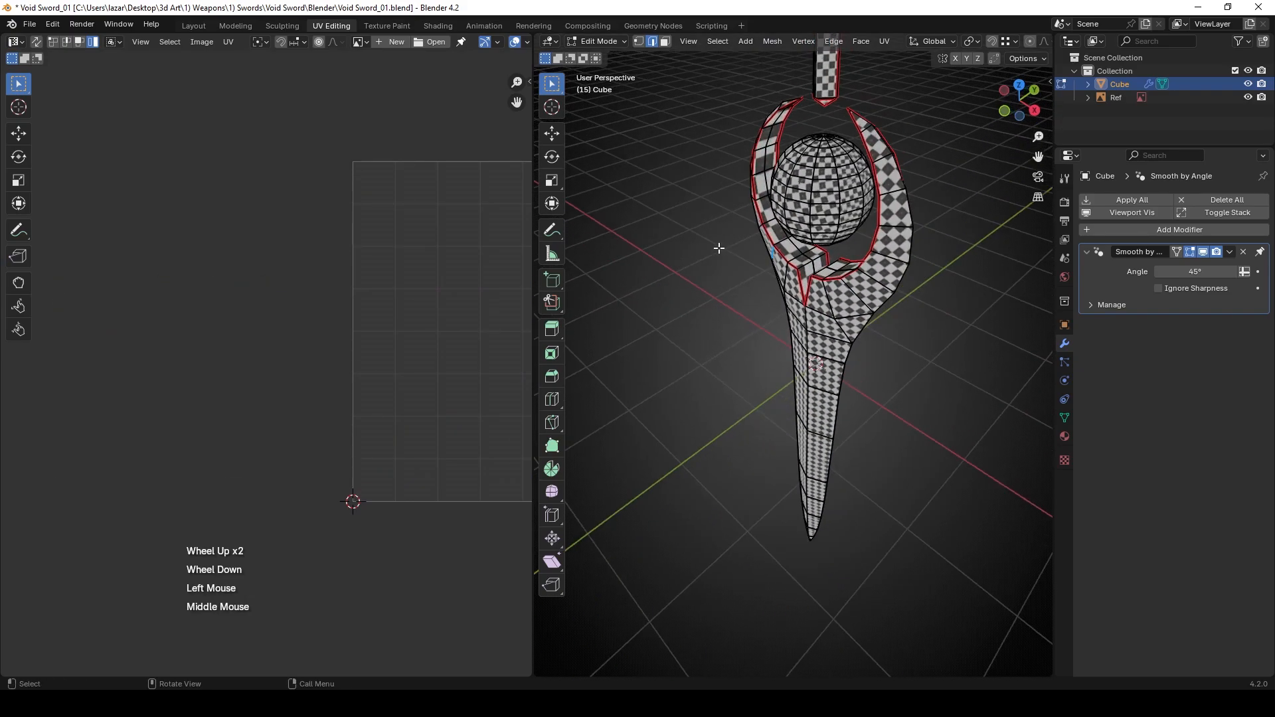
key("a")
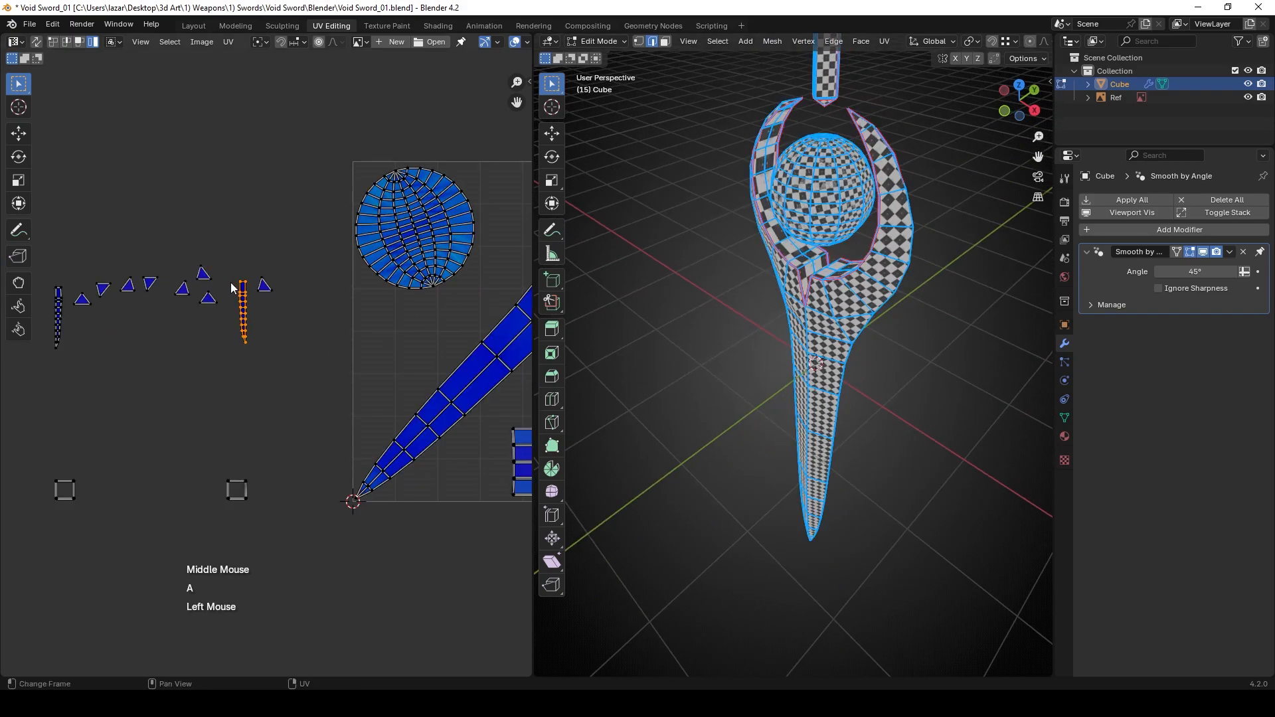
middle_click_drag(249, 299, 132, 319, "shift")
key("g")
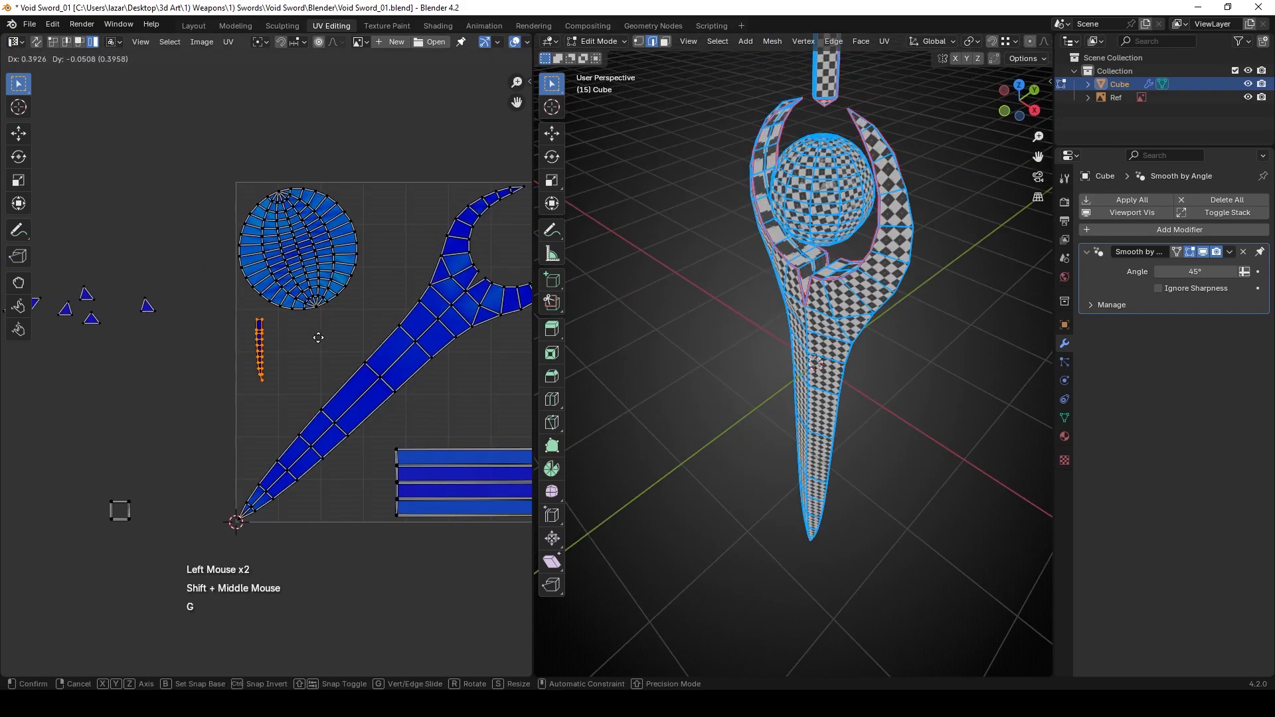
left_click(305, 345)
Bring the second narrow tapered strip island into the tile and align it beside the first strip.
middle_click_drag(14, 318, 153, 321, "shift")
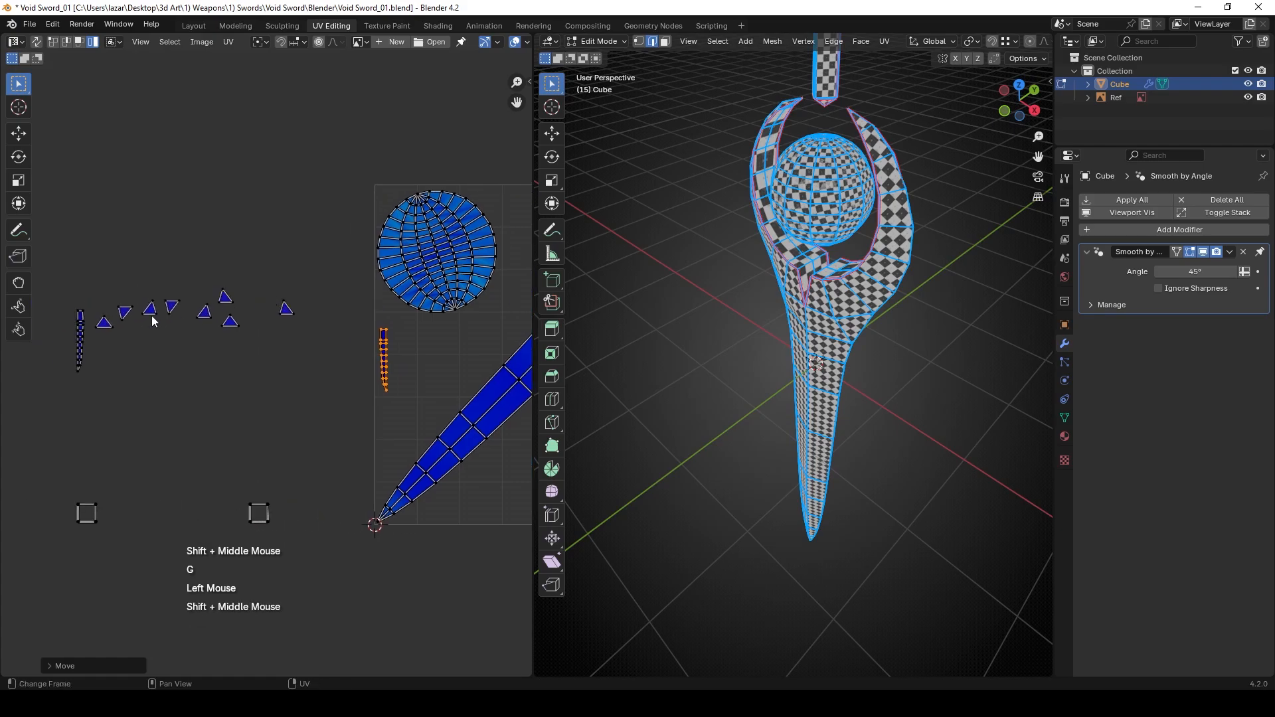
left_click(80, 331)
key("g")
left_click(397, 344)
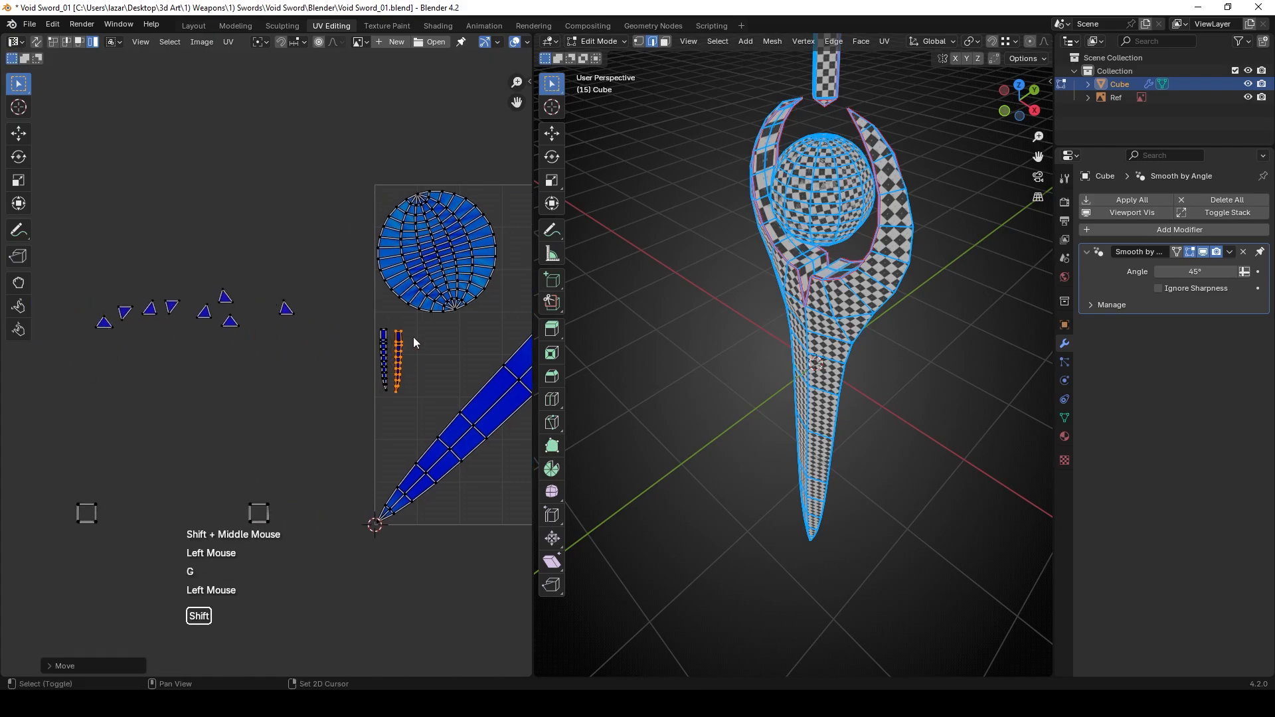
middle_click_drag(413, 338, 245, 320, "shift")
scroll(245, 320, "up", 2)
key("g")
left_click(217, 283)
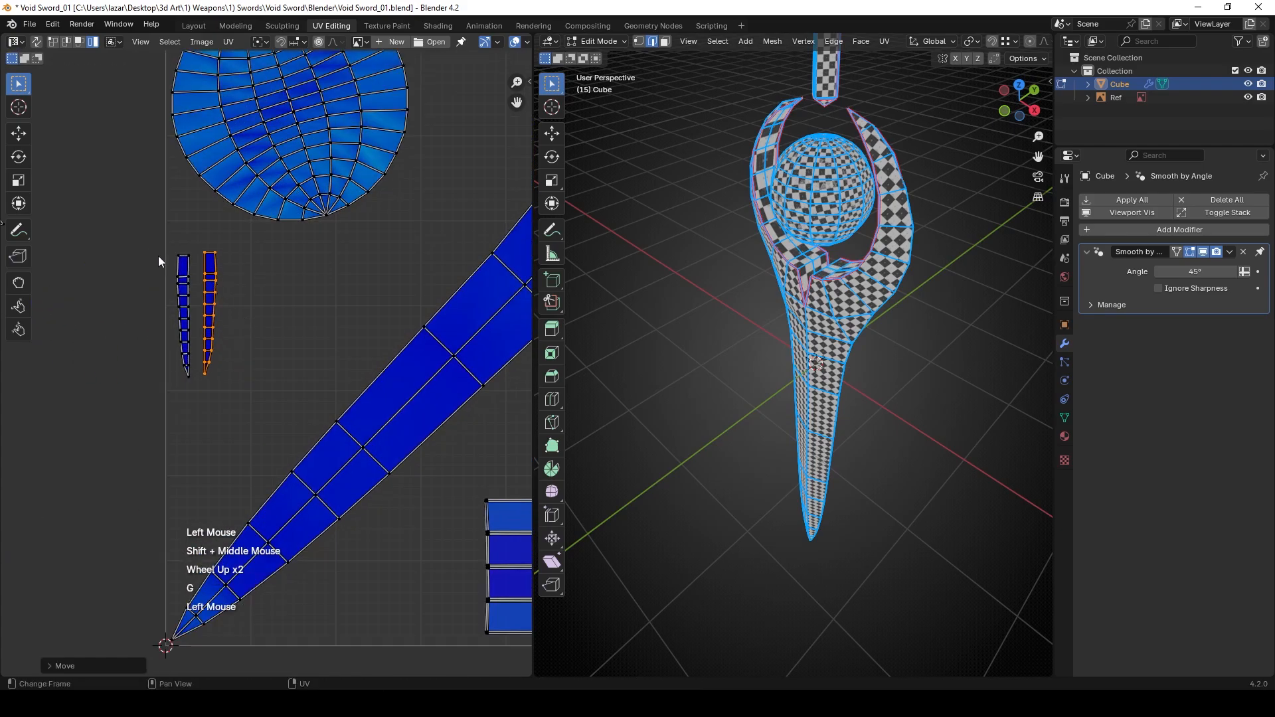
Scale both tapered strip islands up together to about 2.5 times, then fine-tune their size.
key("s")
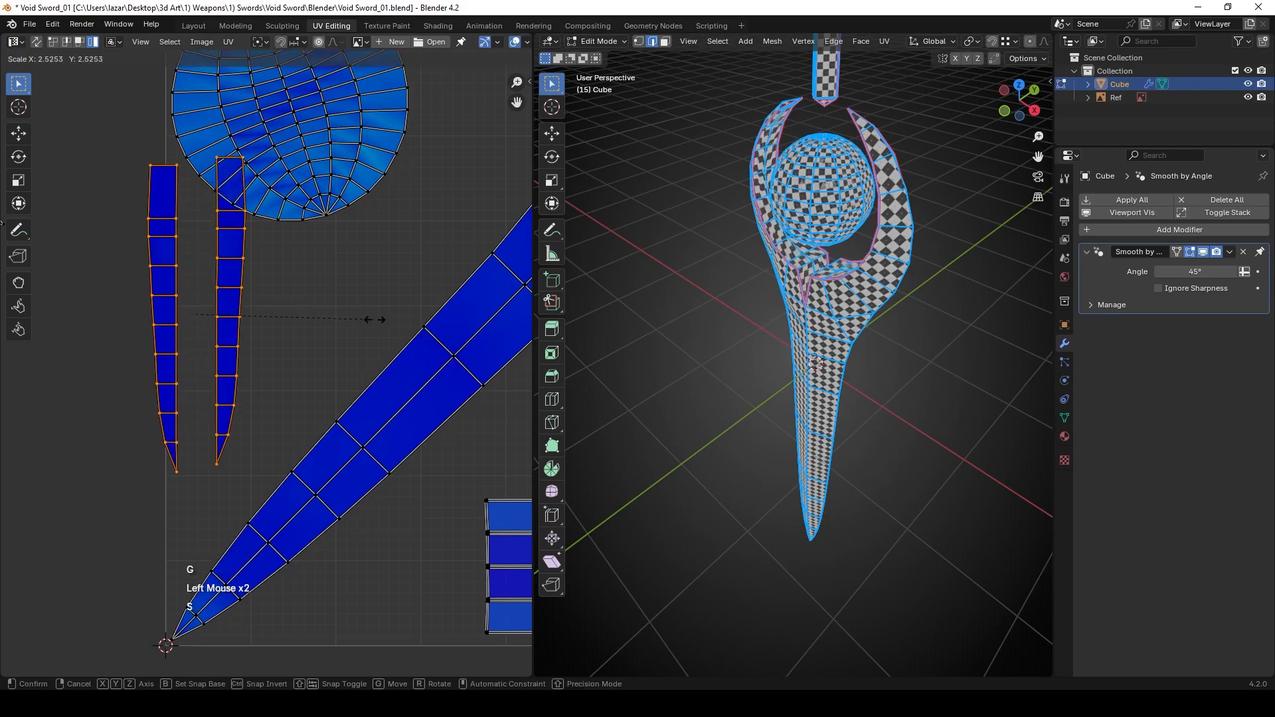
left_click(365, 312)
scroll(351, 299, "down", 1)
middle_click_drag(348, 293, 216, 288)
key("g")
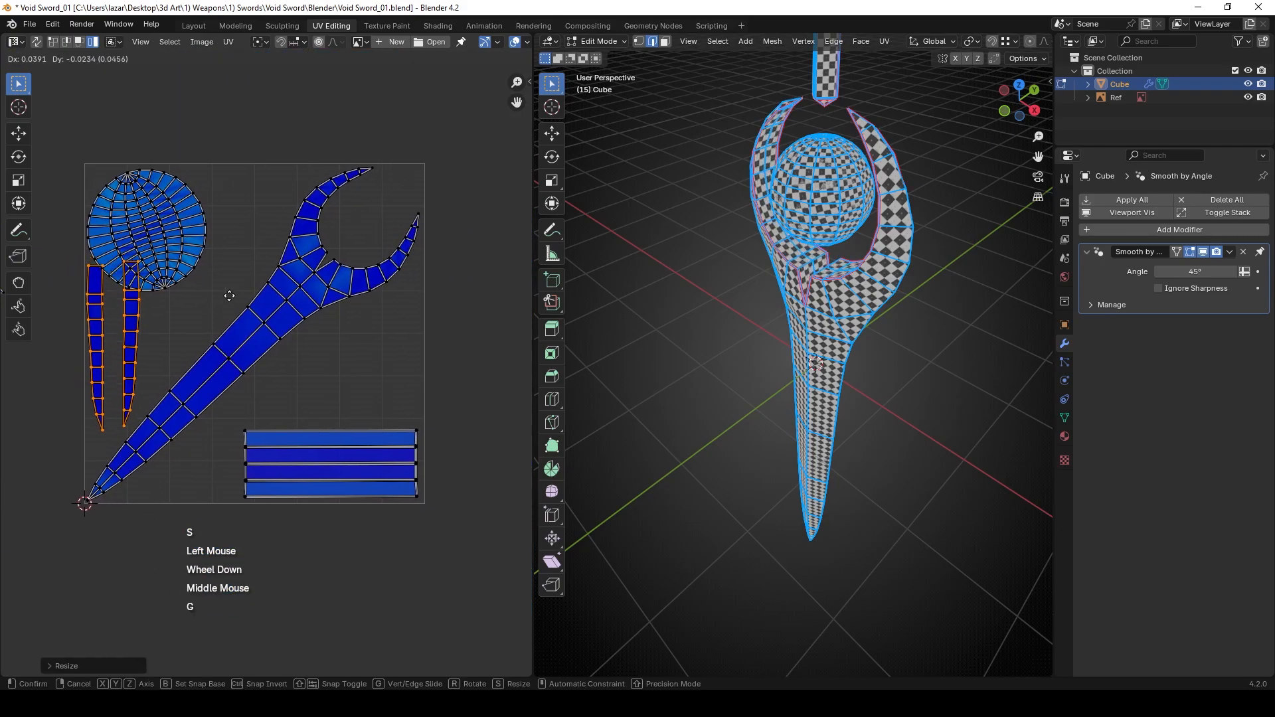
right_click(230, 296)
key("s")
left_click(271, 325)
Rotate both strip islands by about 43 degrees, move them parallel alongside the blade and adjust their size.
key("r")
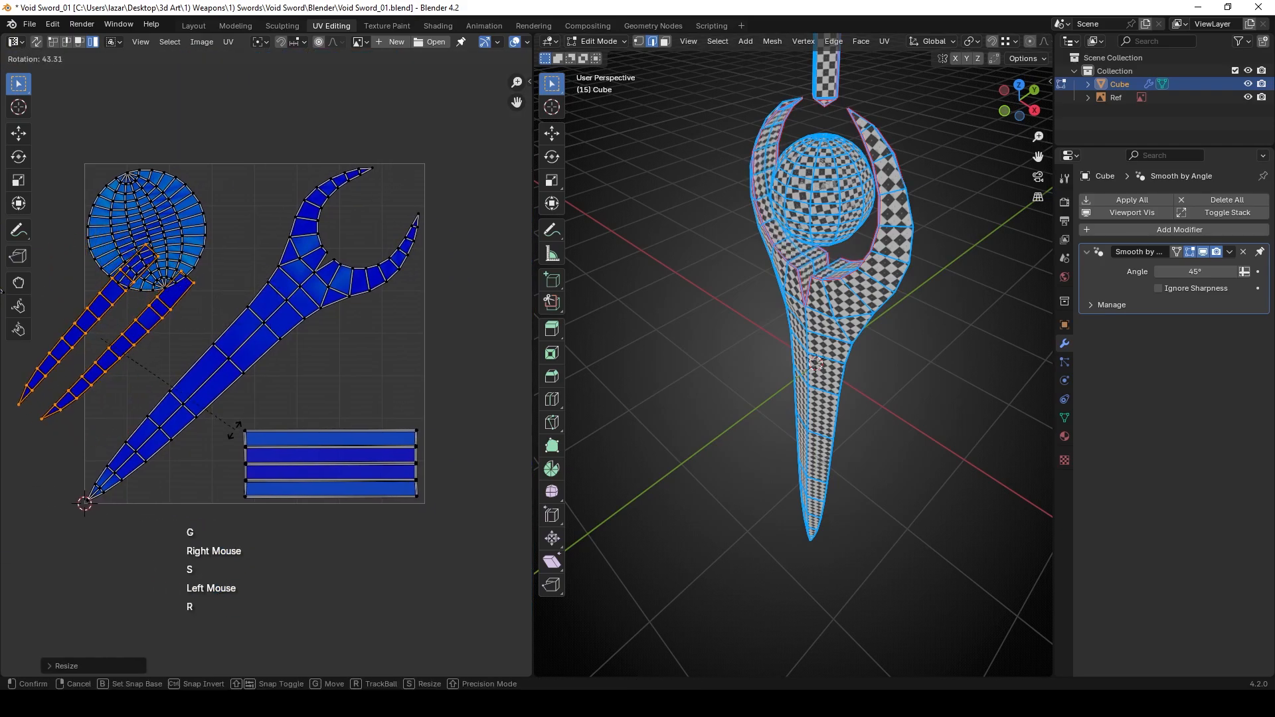
left_click(239, 414)
key("g")
left_click(308, 406)
key("s")
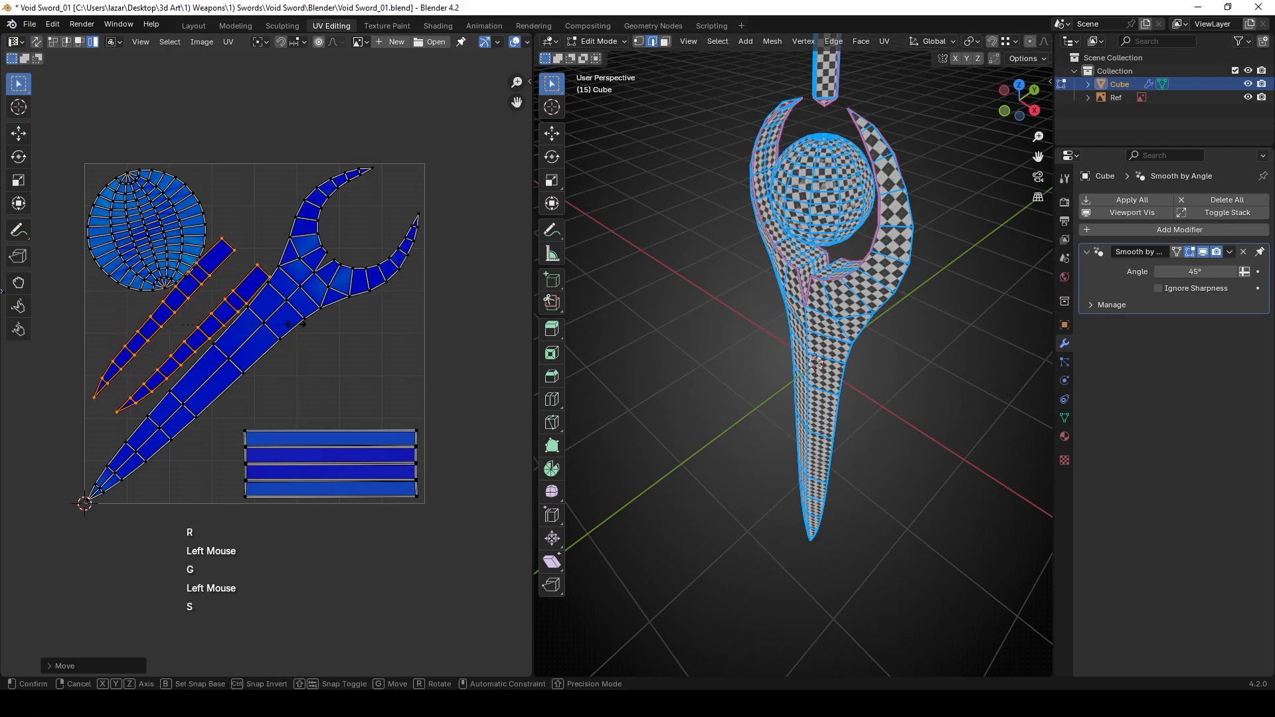
left_click(313, 324)
Enlarge the two strip islands and shift them toward the tile's upper-left corner, clear of the blade island.
key("g")
key("s")
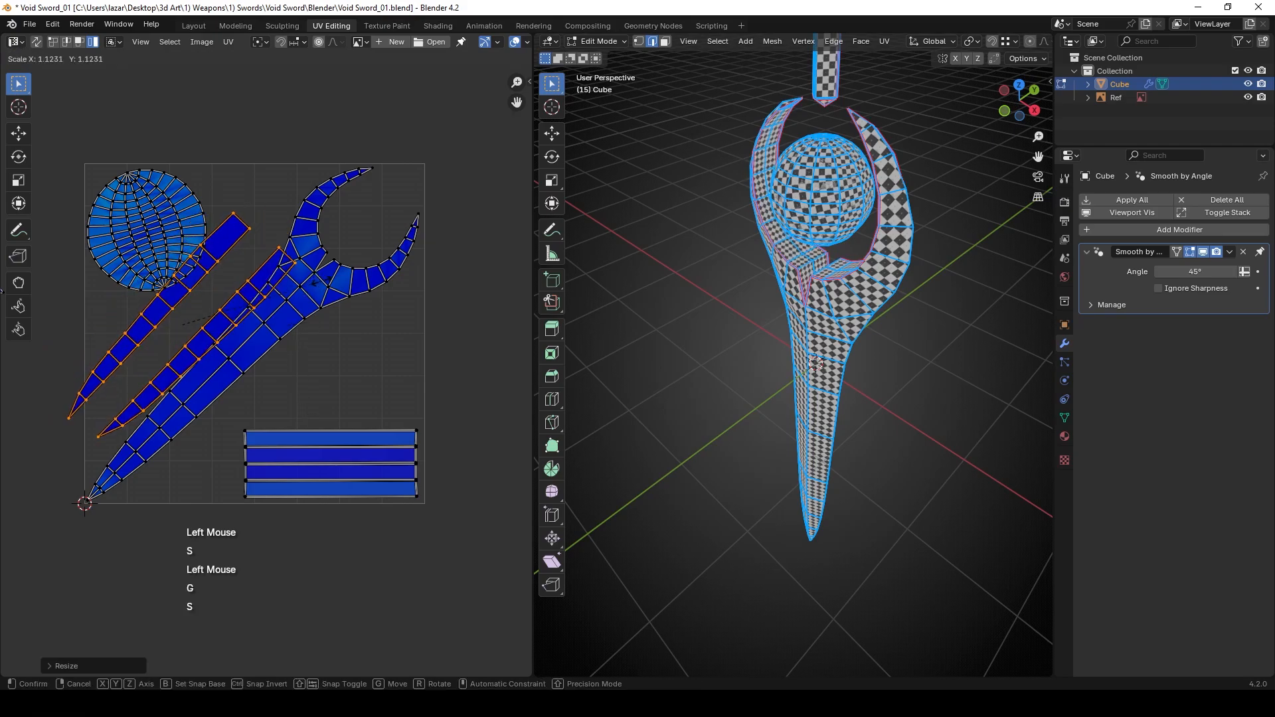
left_click(337, 288)
key("g")
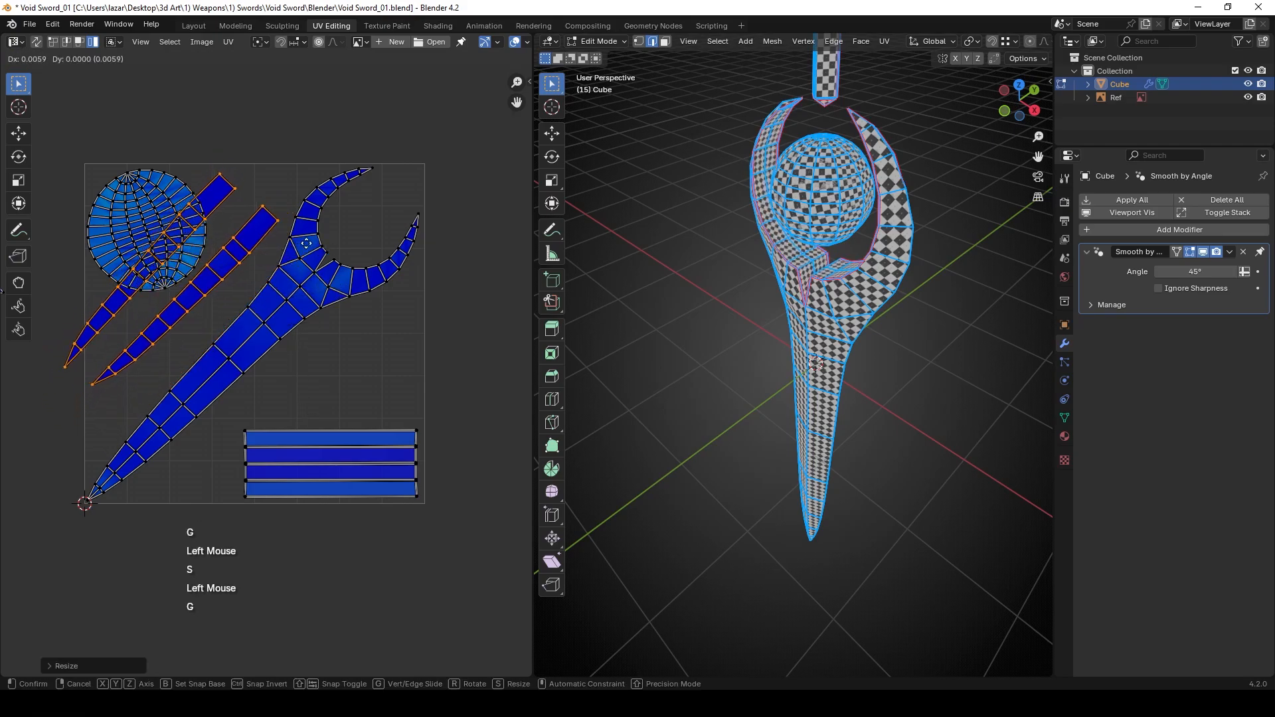
left_click(317, 238)
key("s")
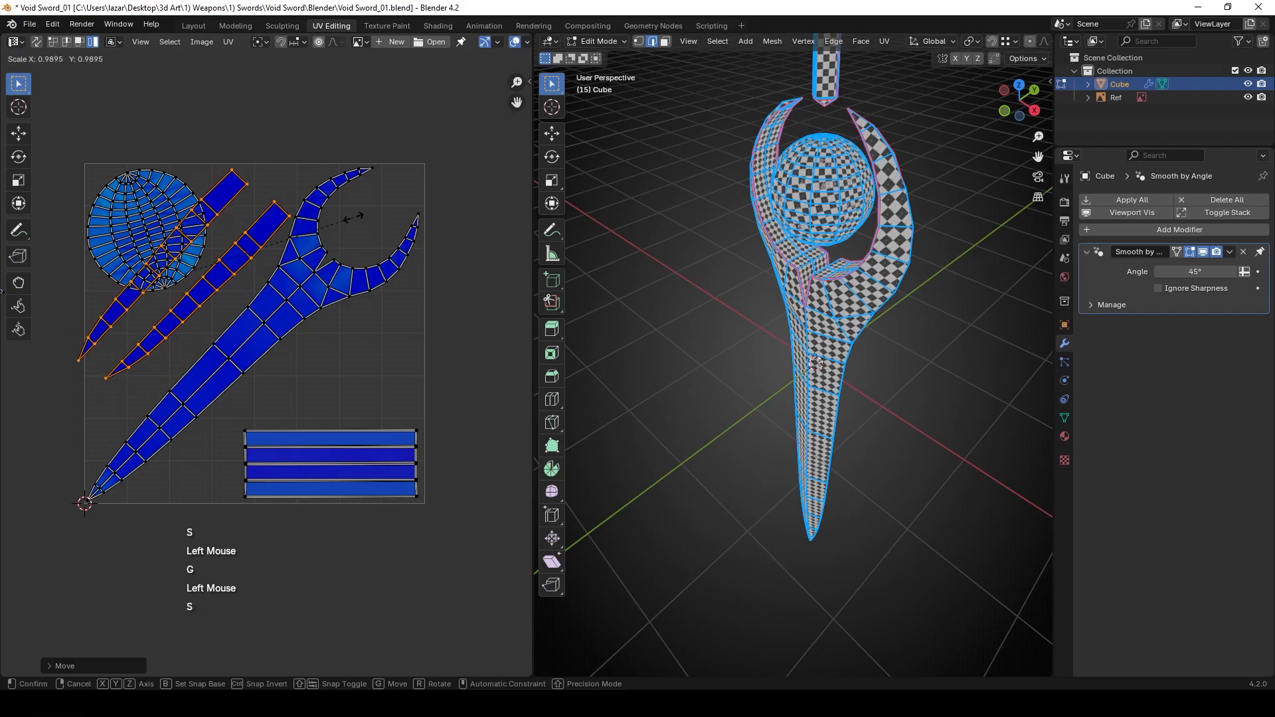
left_click(348, 218)
key("g")
left_click(349, 221)
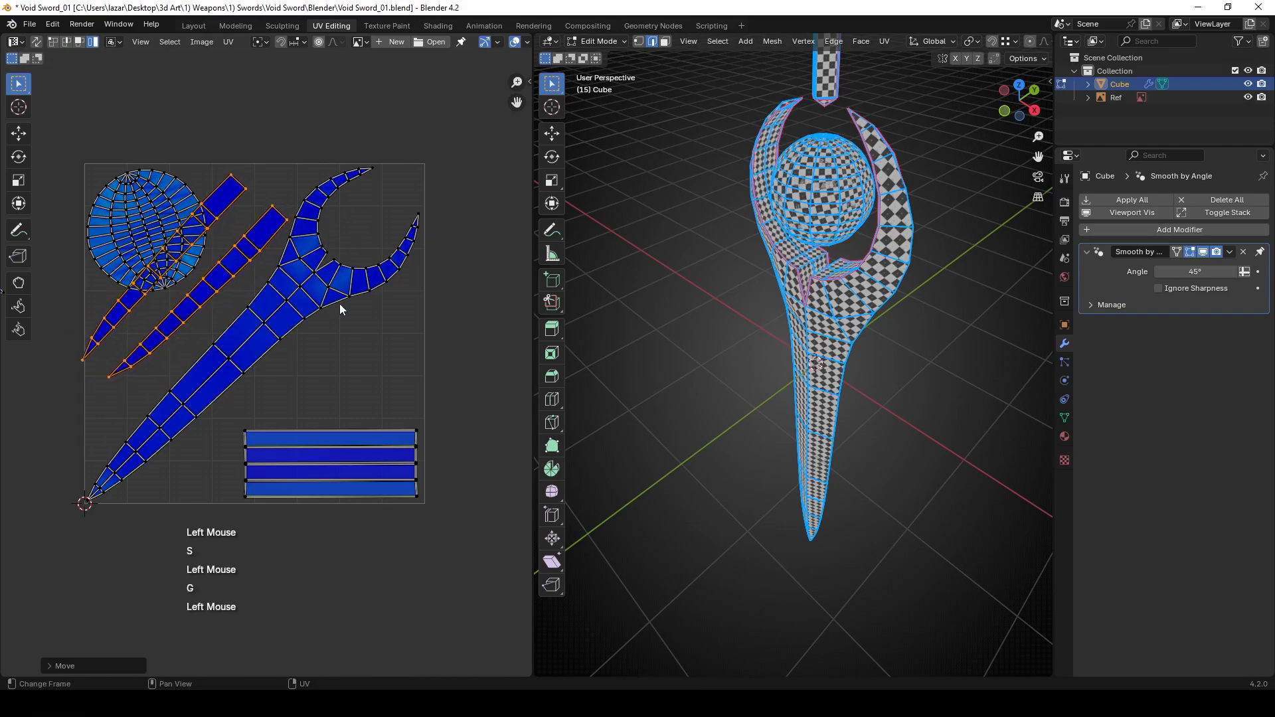
Shrink the sphere's UV island and fit it inside the crescent opening at the end of the blade island.
double_click(186, 233)
key("g")
left_click(378, 356)
key("s")
left_click(437, 329)
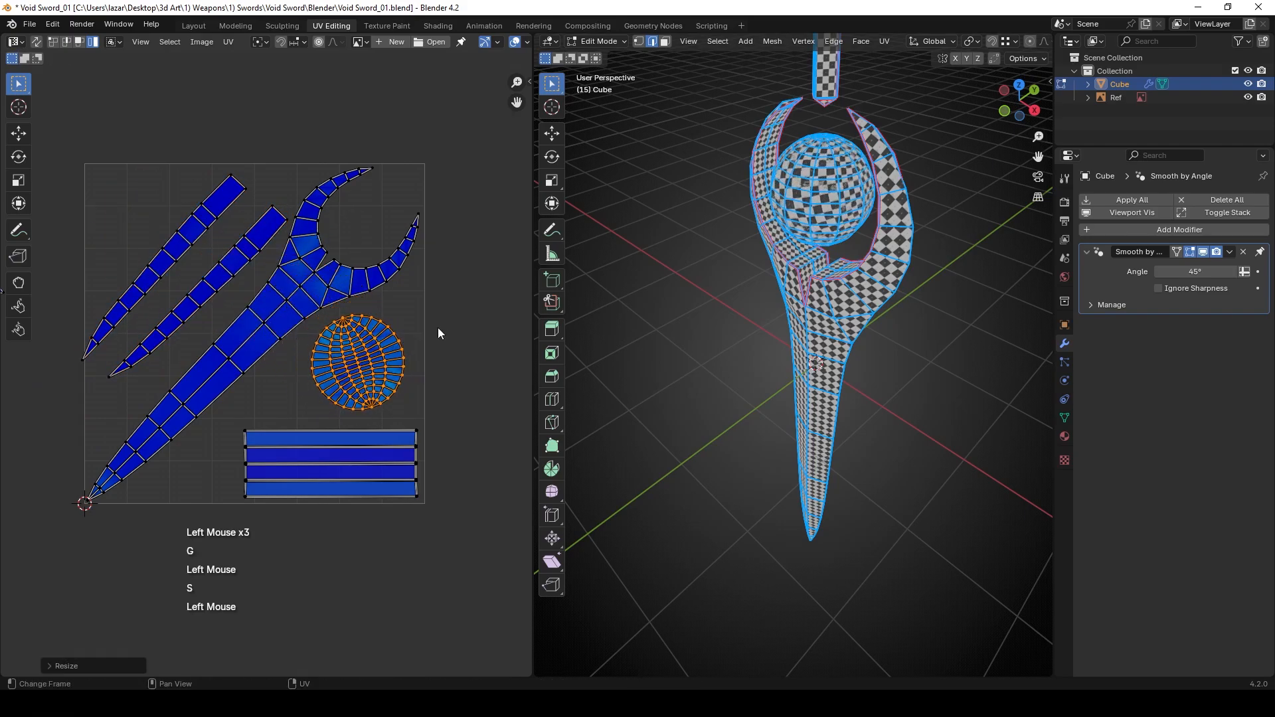
key("g")
left_click(433, 189)
key("s")
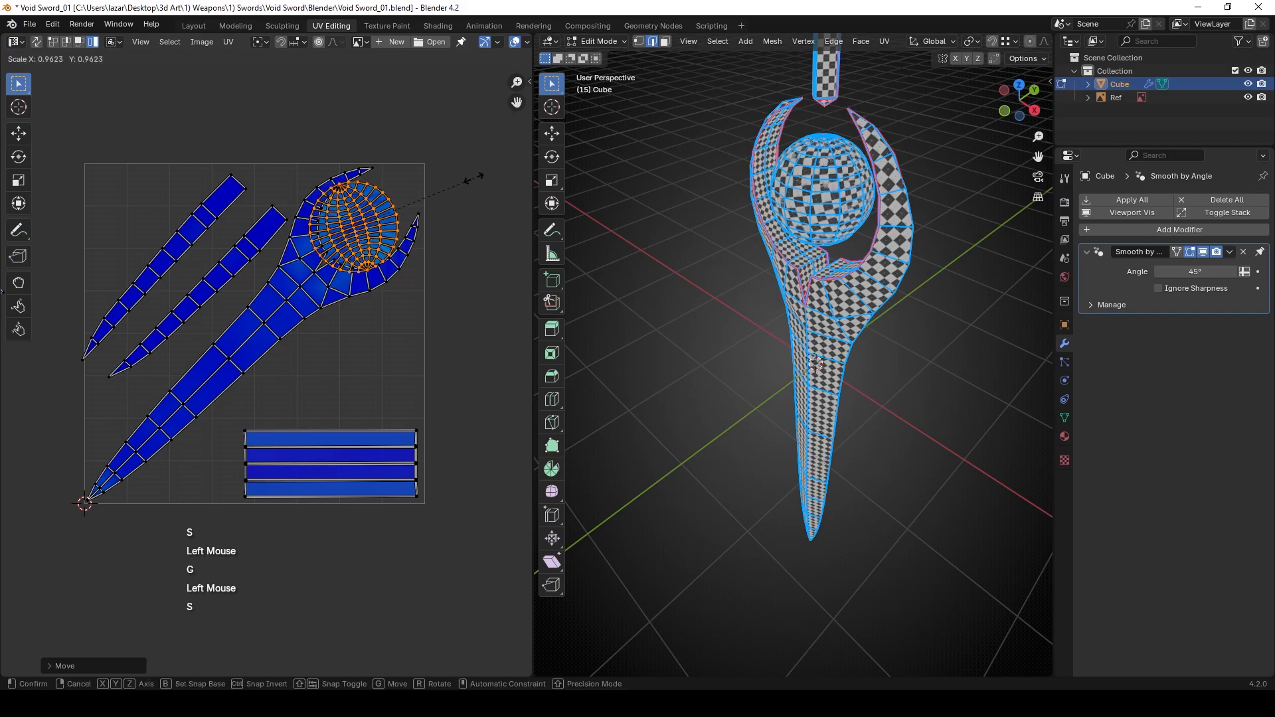
left_click(448, 189)
key("g")
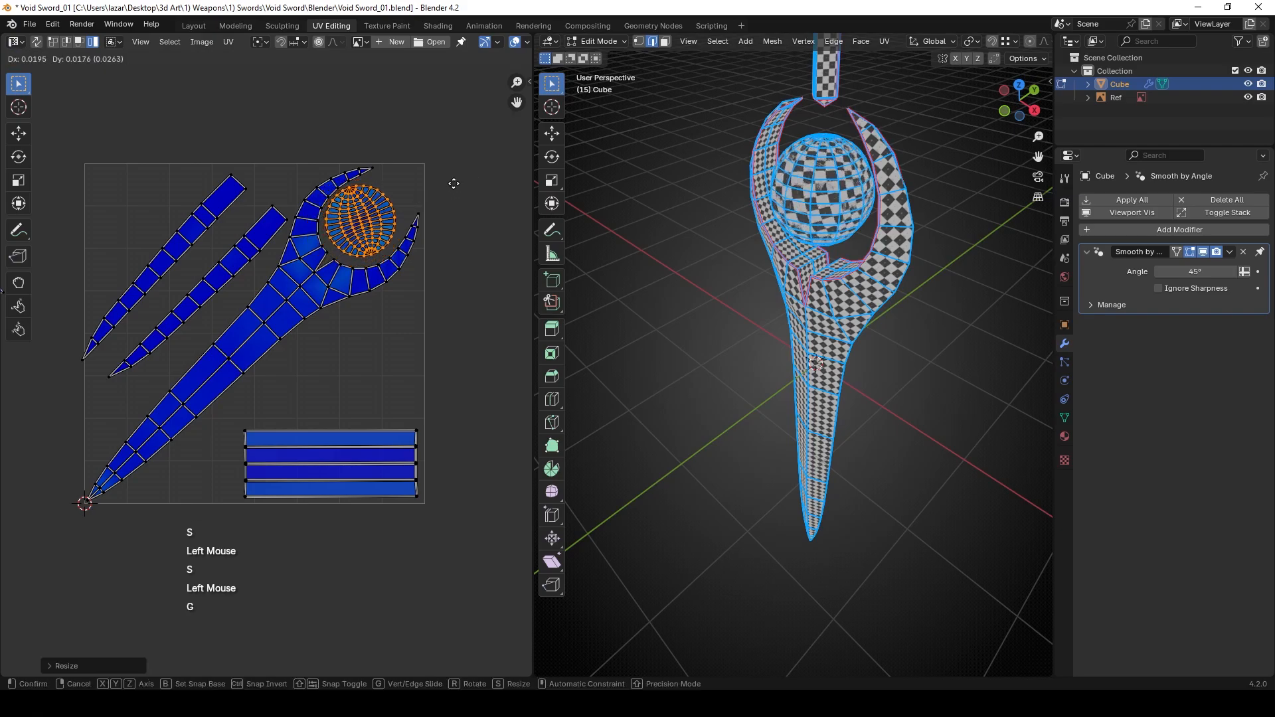
left_click(458, 186)
Move the outer strip island closer to the inner strip.
middle_click_drag(214, 198, 288, 218, "shift")
left_click(264, 251)
key("g")
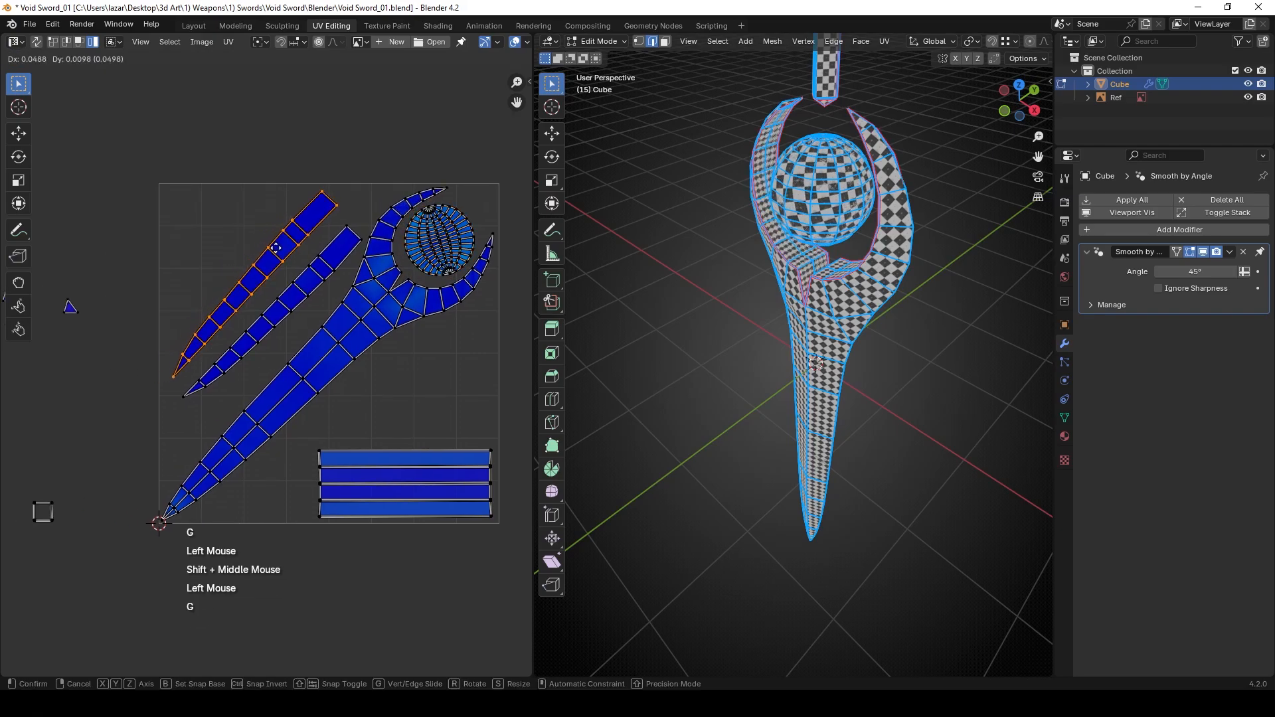
left_click(277, 253)
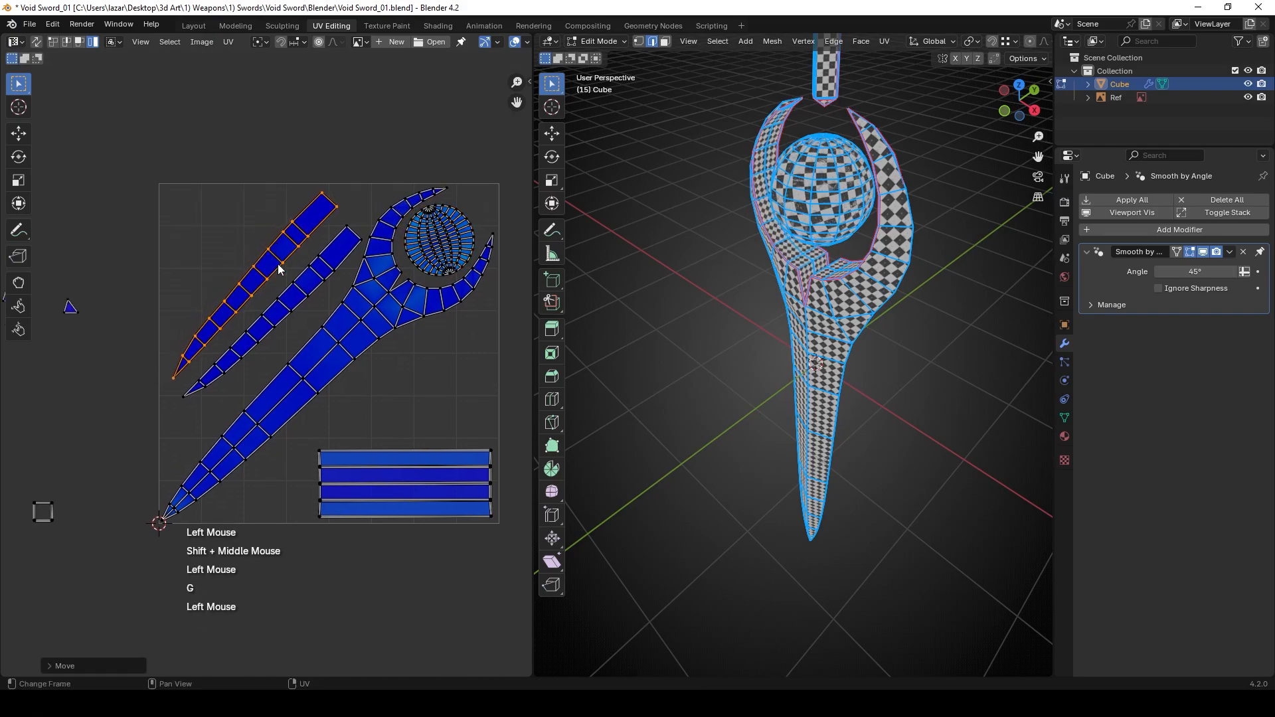
Scale and reposition both strip islands together so they fit between the blade island and the tile's edges.
key("g")
left_click(292, 307)
key("s")
left_click(296, 309)
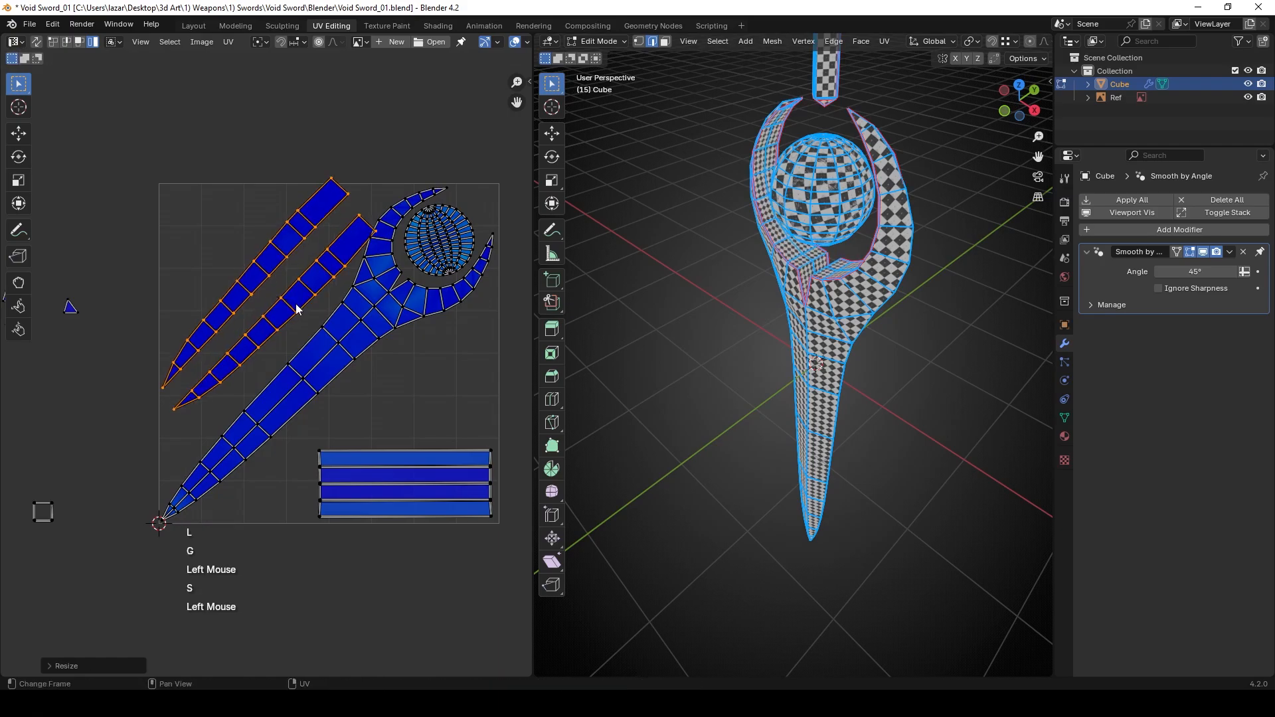
key("s")
key("g")
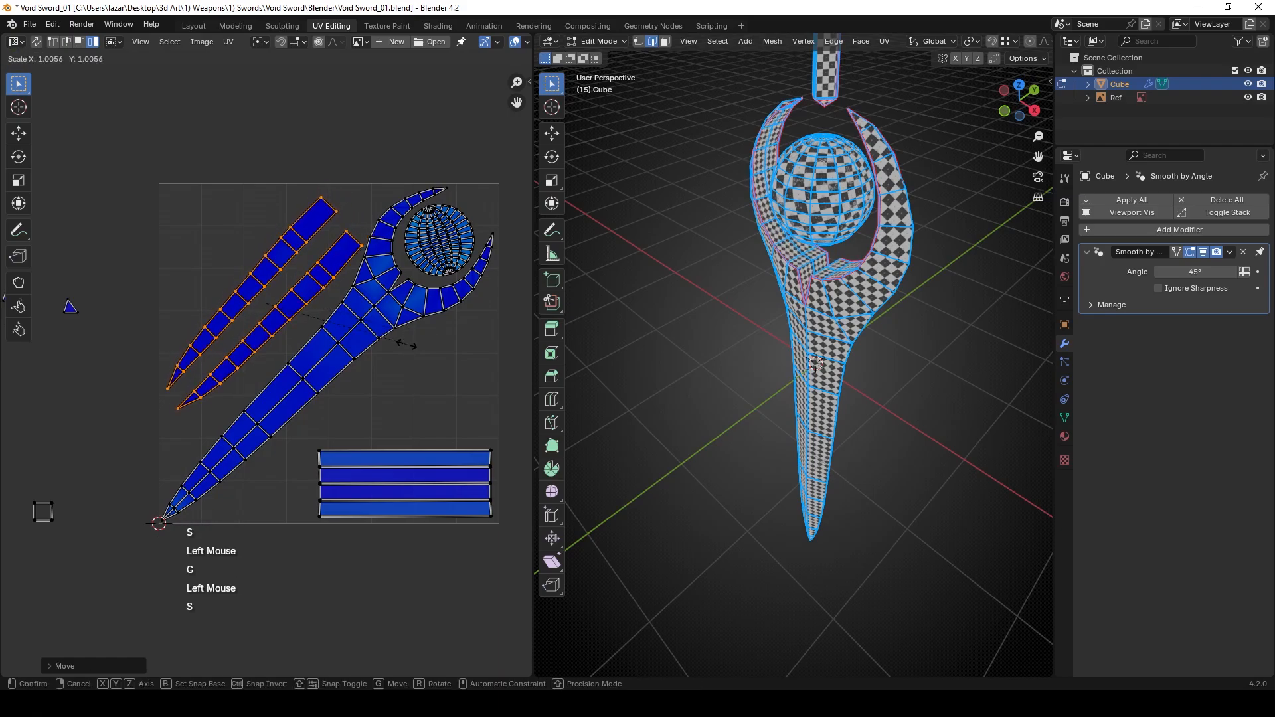
left_click(405, 346)
left_click(415, 391)
Move the far square island next to the other square, and move all the small triangle islands down near them.
middle_click_drag(173, 386, 322, 369, "shift")
scroll(235, 402, "down", 1)
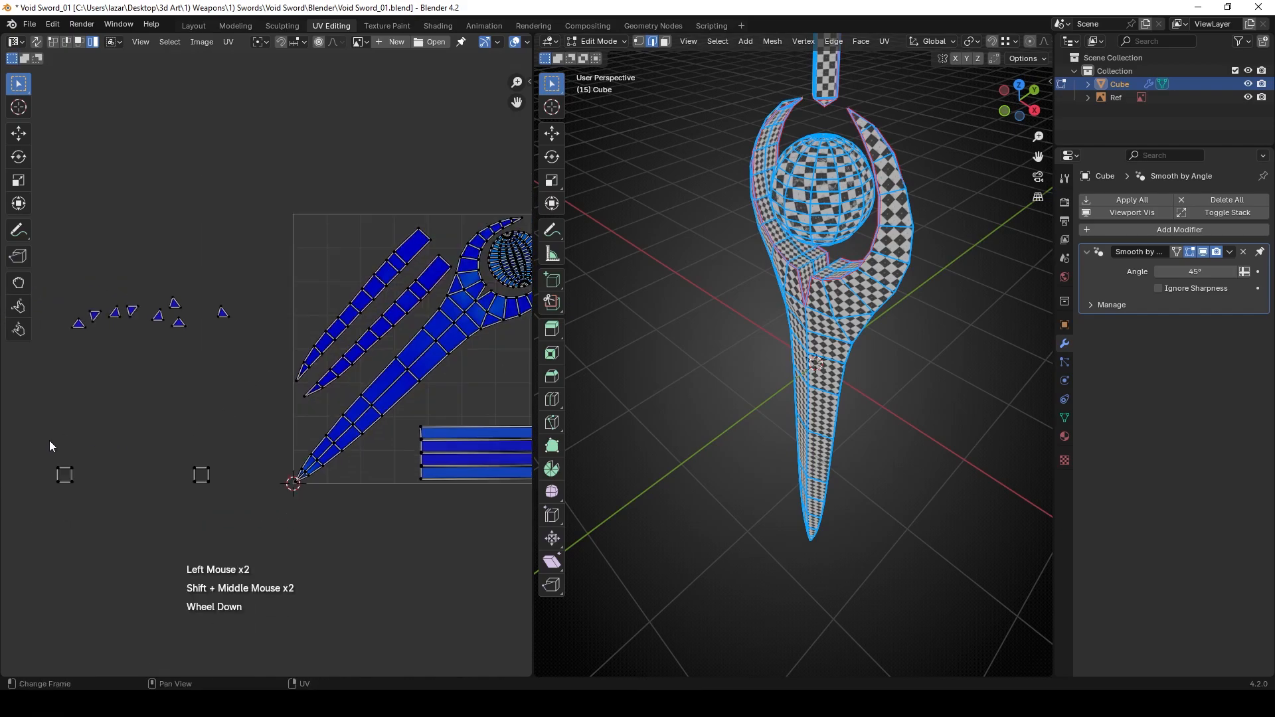
left_click(66, 474)
key("g")
left_click(216, 496)
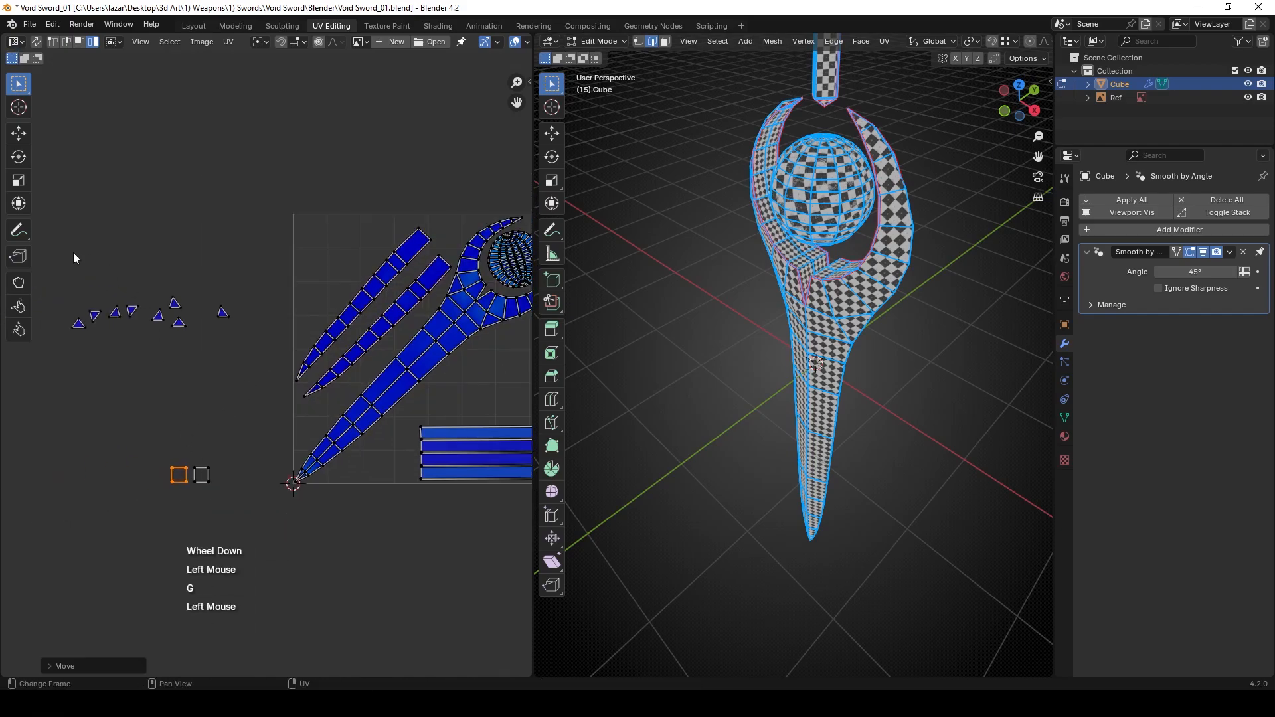
left_click_drag(177, 336, 228, 356)
key("g")
left_click(253, 458)
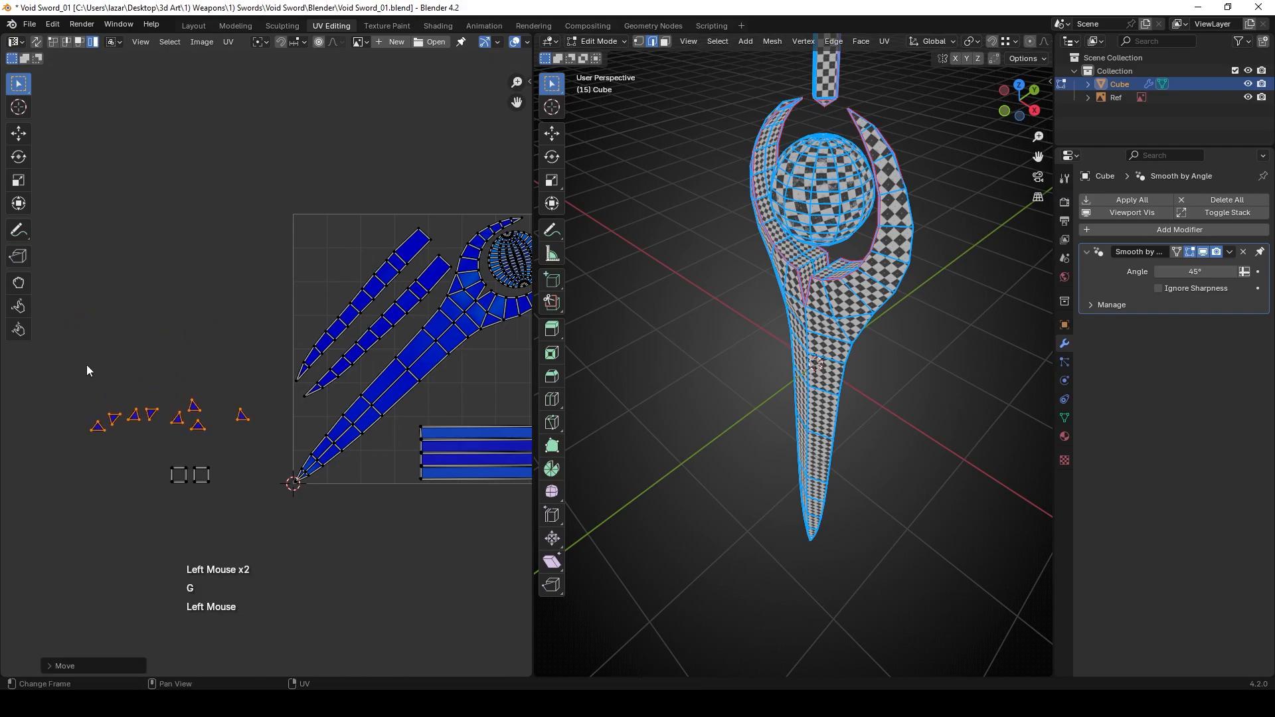
Scale both square islands up to about 1.5 times and place them between the blade tip and the handle island.
key("s")
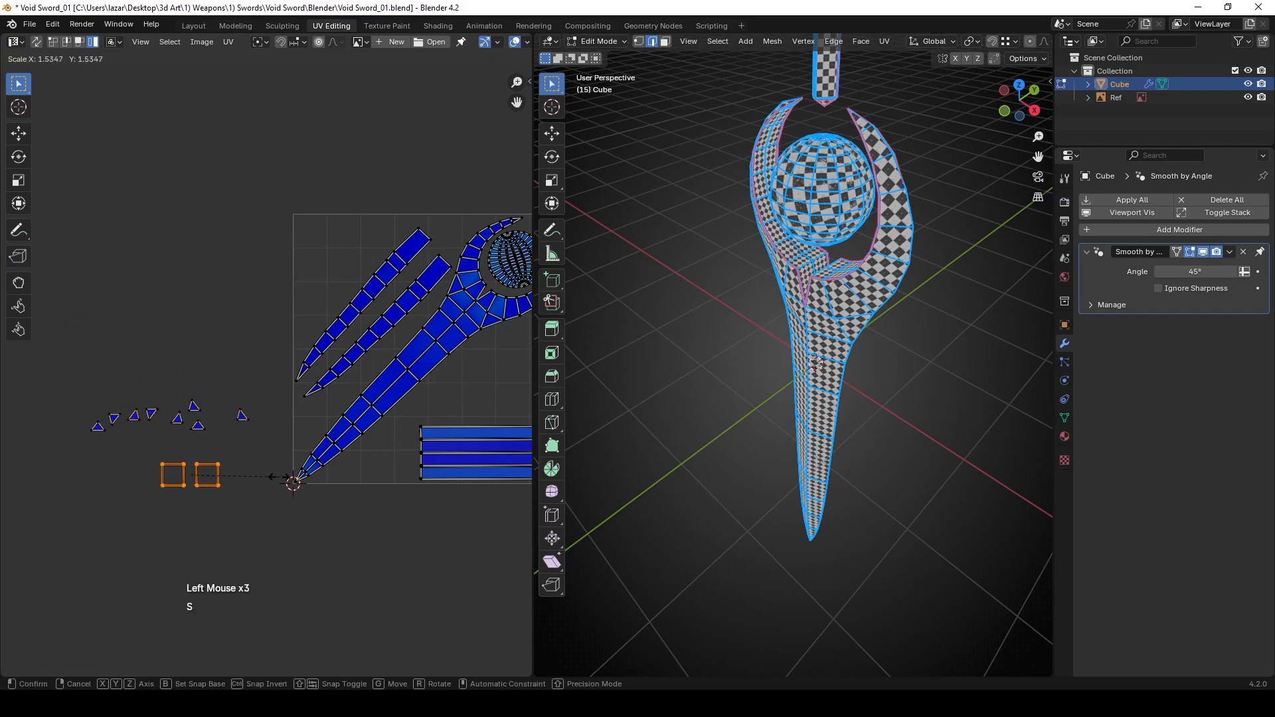
left_click(262, 473)
middle_click_drag(262, 473, 128, 473, "shift")
key("g")
left_click(340, 433)
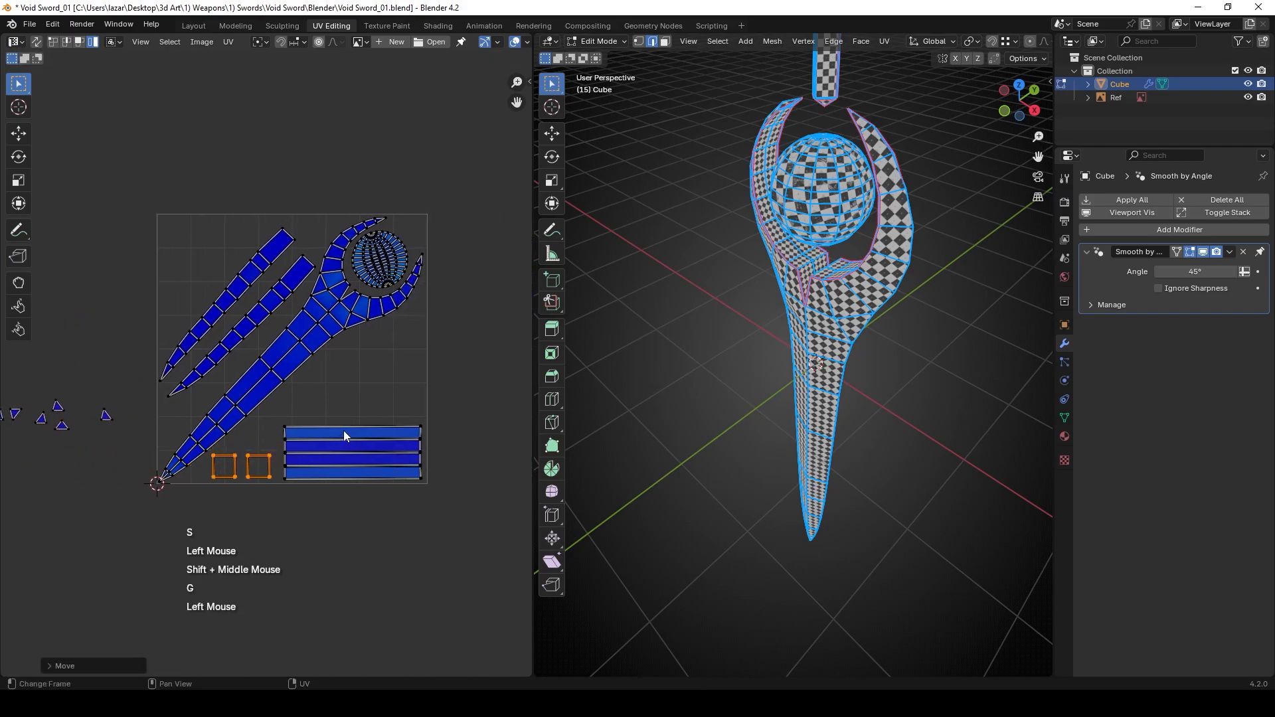
key("s")
left_click(347, 428)
key("g")
left_click(345, 428)
Arrange four of the small triangle islands outside the tile into a compact two-by-two block.
middle_click_drag(346, 428, 311, 385, "shift")
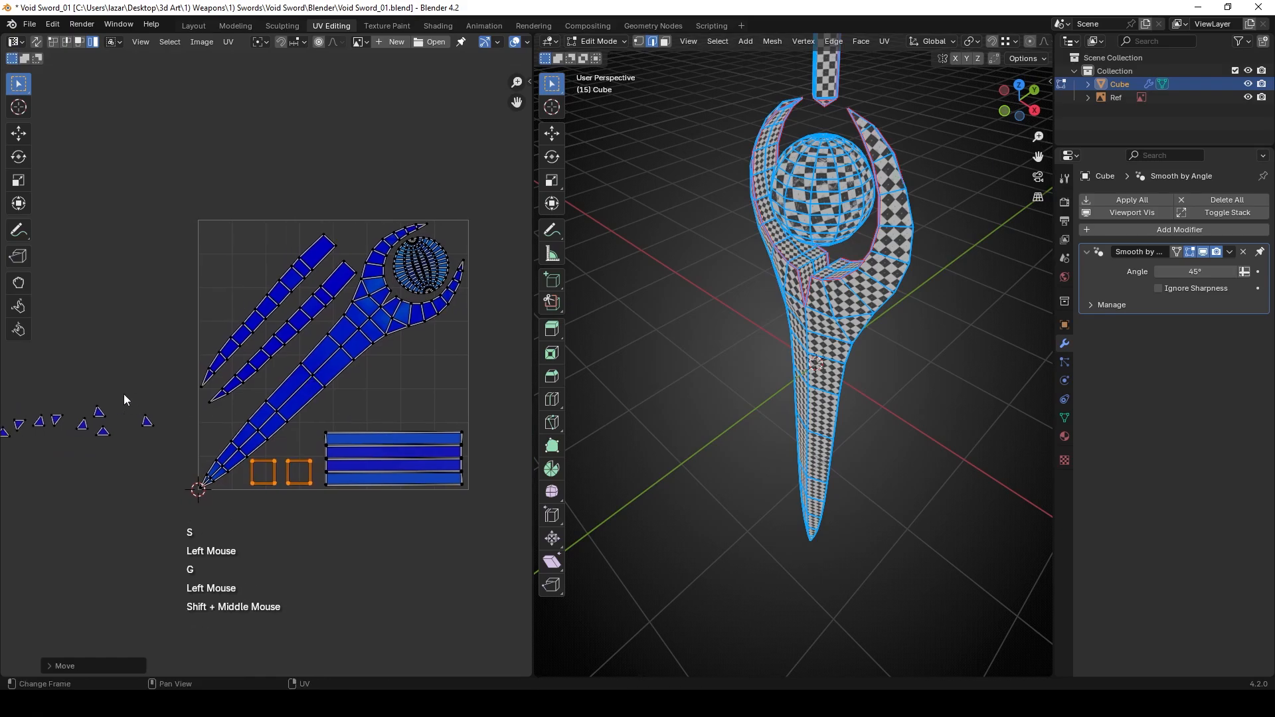
left_click(159, 419)
middle_click_drag(159, 419, 218, 401, "shift")
key("g")
left_click(190, 416)
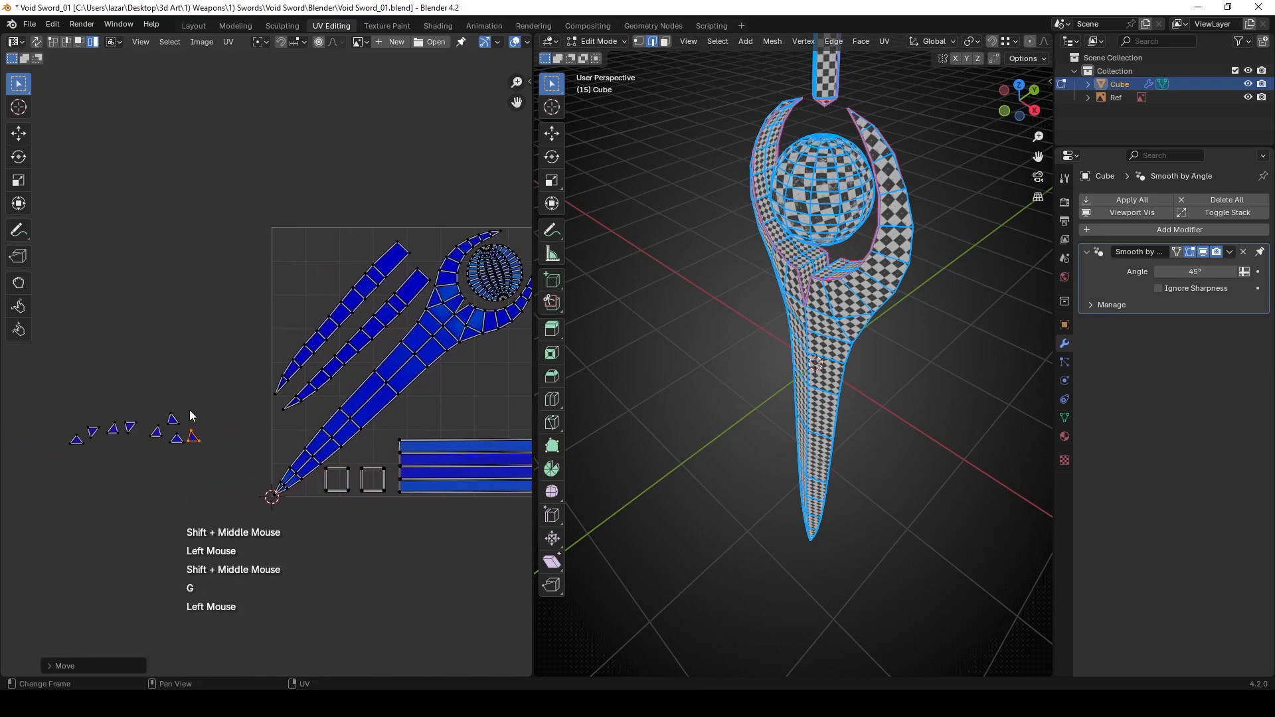
key("g")
left_click(208, 426)
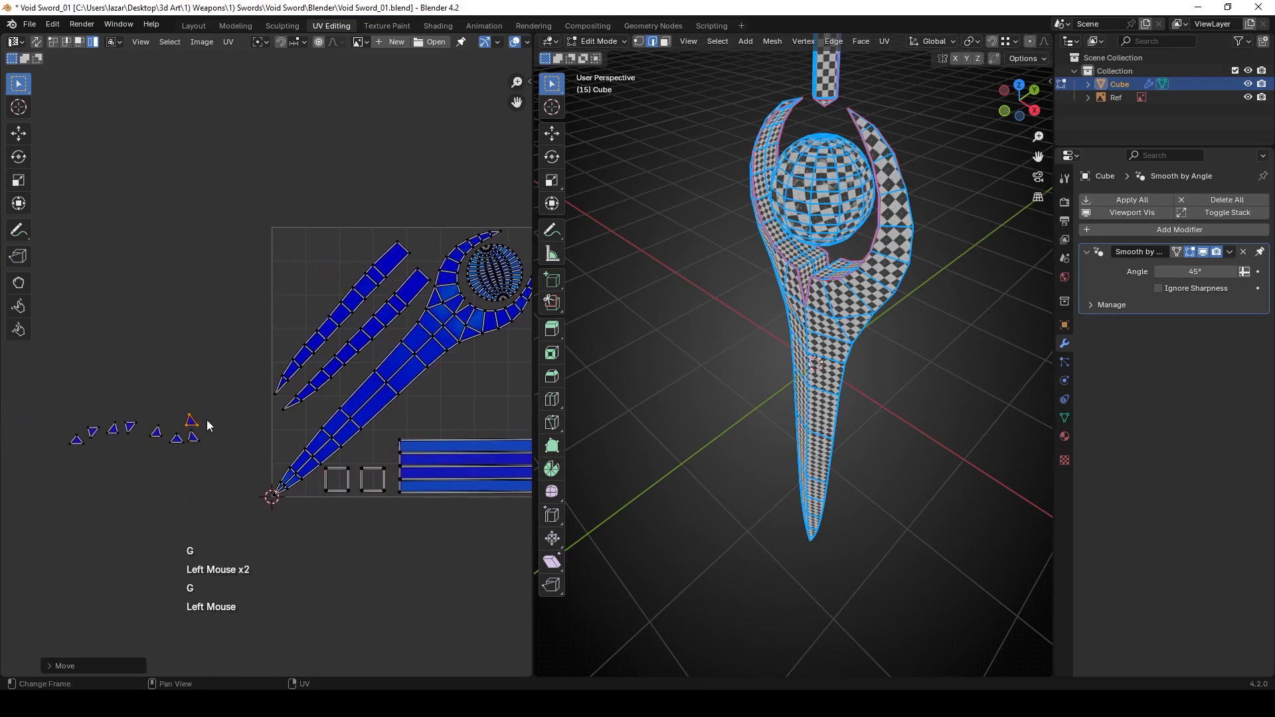
key("g")
left_click(174, 425)
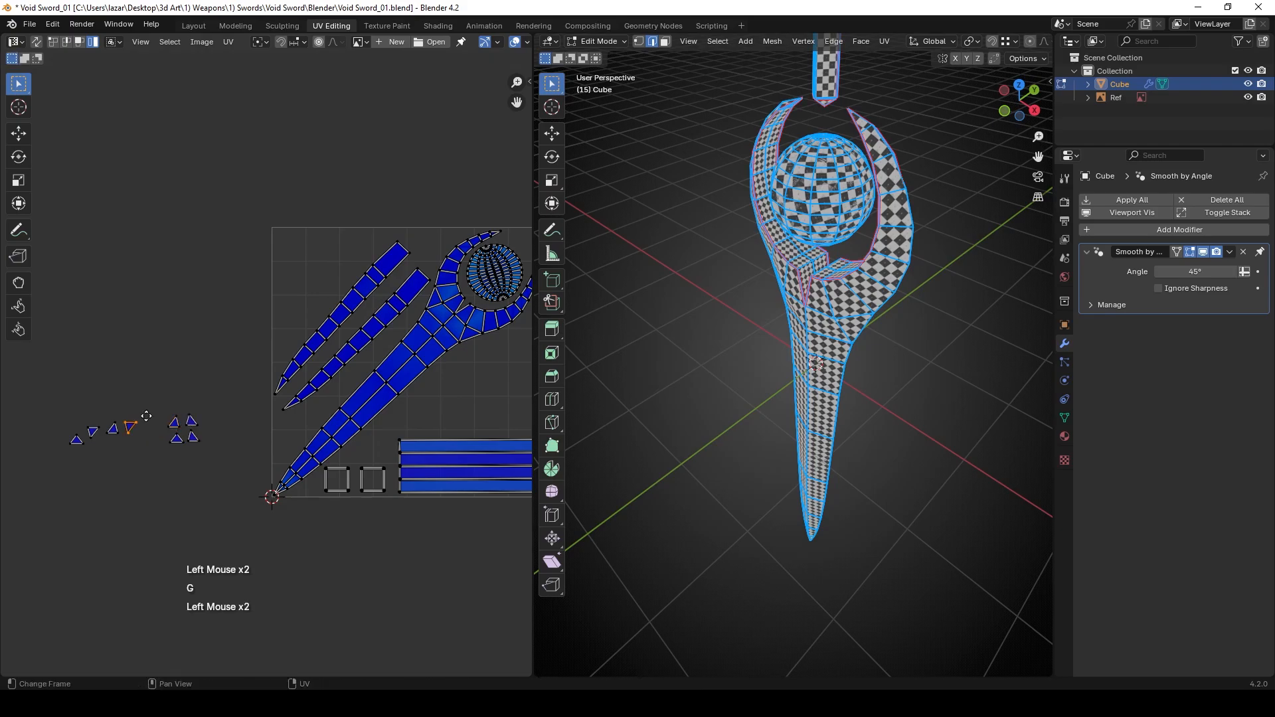
Add the remaining small triangle islands to the block outside the tile, forming two rows of four.
key("g")
left_click(214, 415)
key("g")
left_click(233, 438)
key("g")
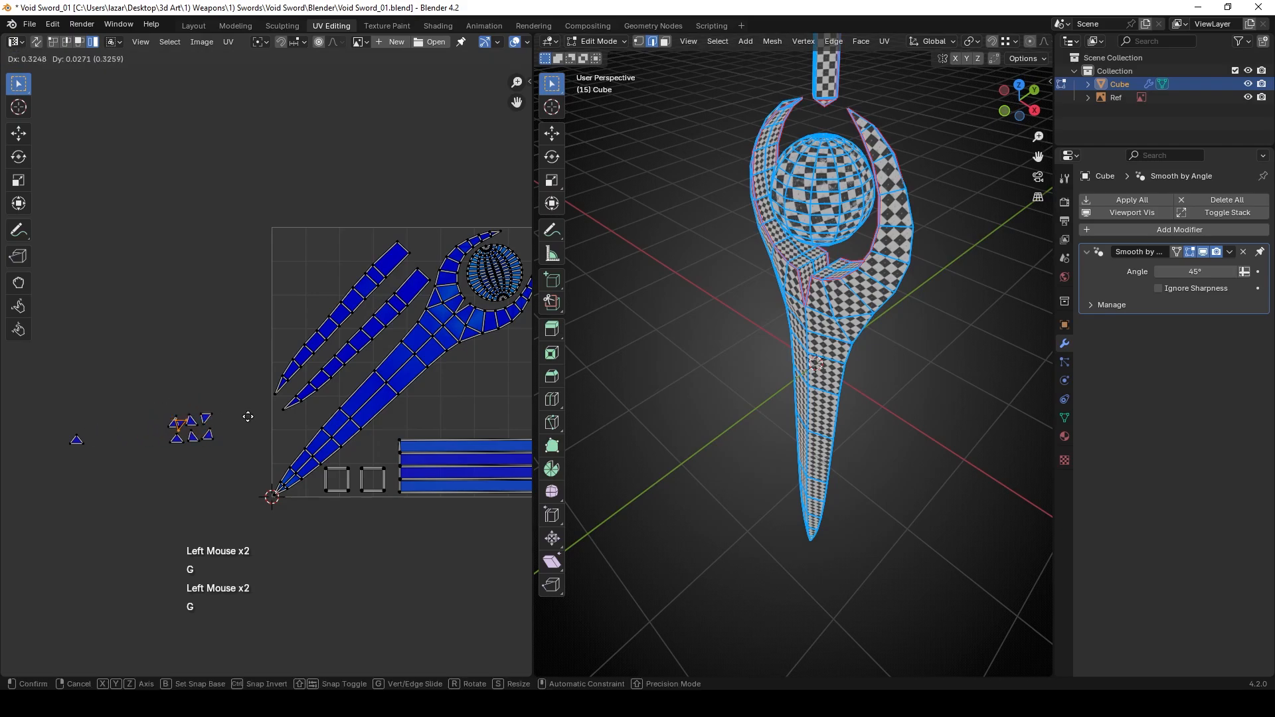
left_click(285, 411)
left_click(226, 434)
Move all eight triangle islands together into the tile above the handle strips and scale them up.
middle_click_drag(164, 399, 61, 415, "shift")
left_click_drag(61, 409, 142, 464)
key("g")
left_click(409, 401)
key("s")
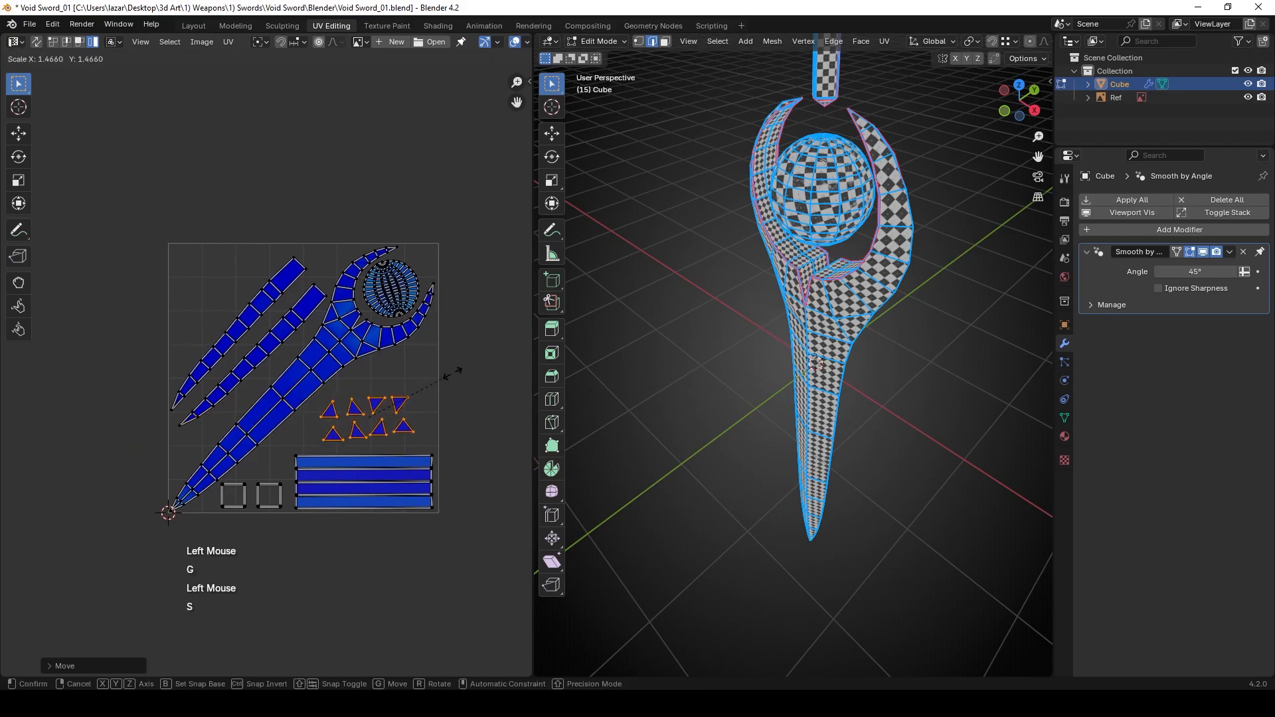
left_click(470, 359)
Enlarge the group of triangle islands further and center it in the space between the blade and handle islands.
scroll(397, 415, "up", 2)
middle_click_drag(397, 415, 289, 399, "shift")
key("s")
left_click(434, 339)
key("g")
left_click(415, 348)
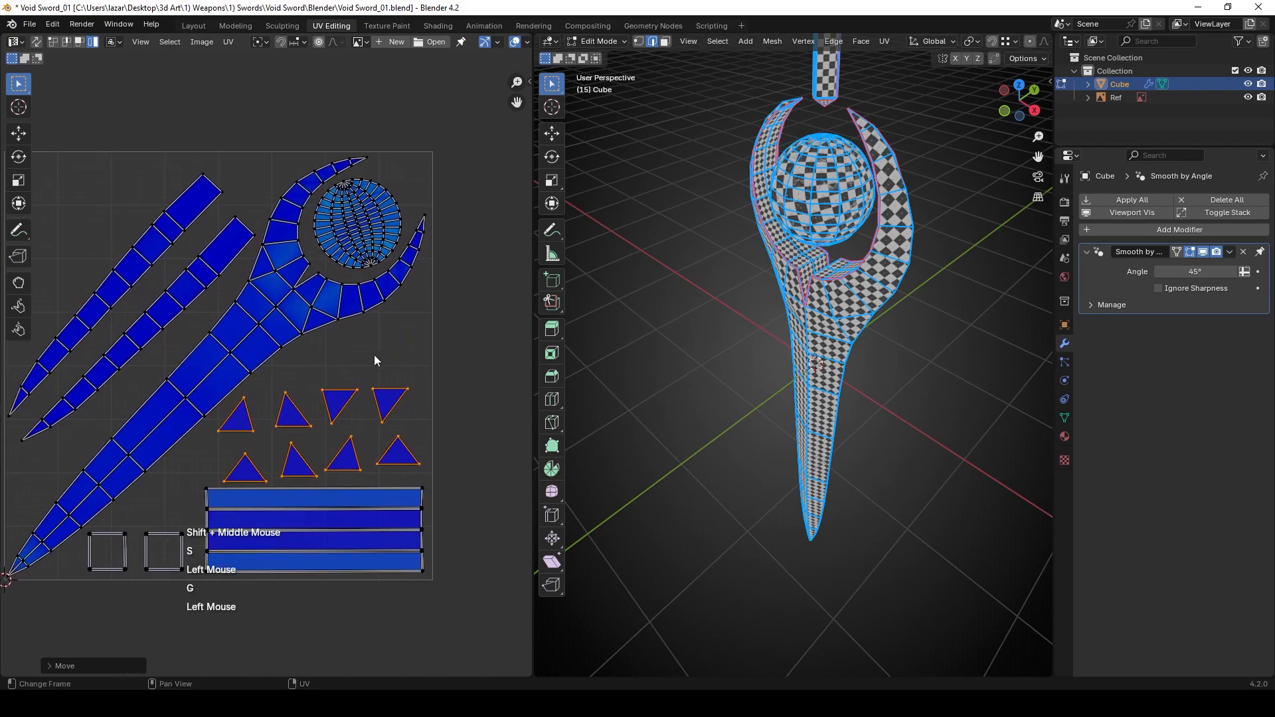
Scale the long strip island nearest the blade up slightly and reposition it between its neighbours.
left_click(373, 355)
middle_click_drag(251, 303, 289, 300, "shift")
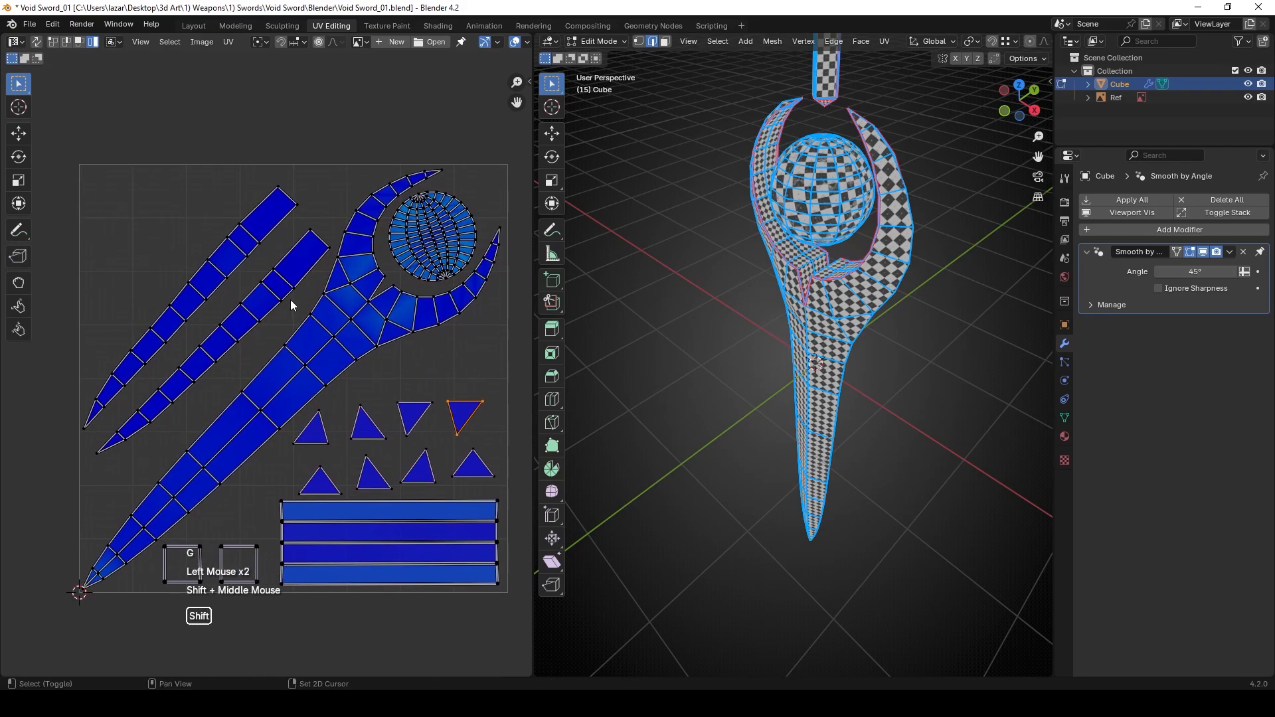
left_click(259, 310)
key("s")
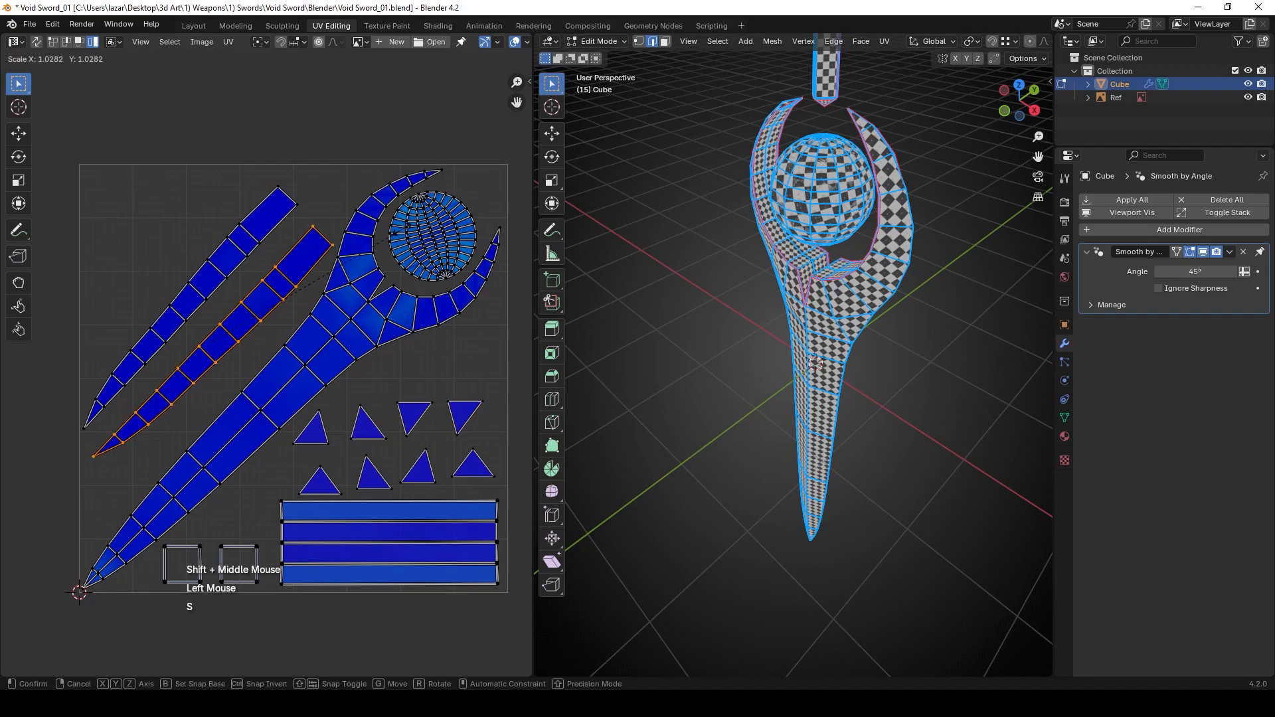
left_click(382, 247)
key("g")
left_click(382, 247)
scroll(382, 247, "down", 1)
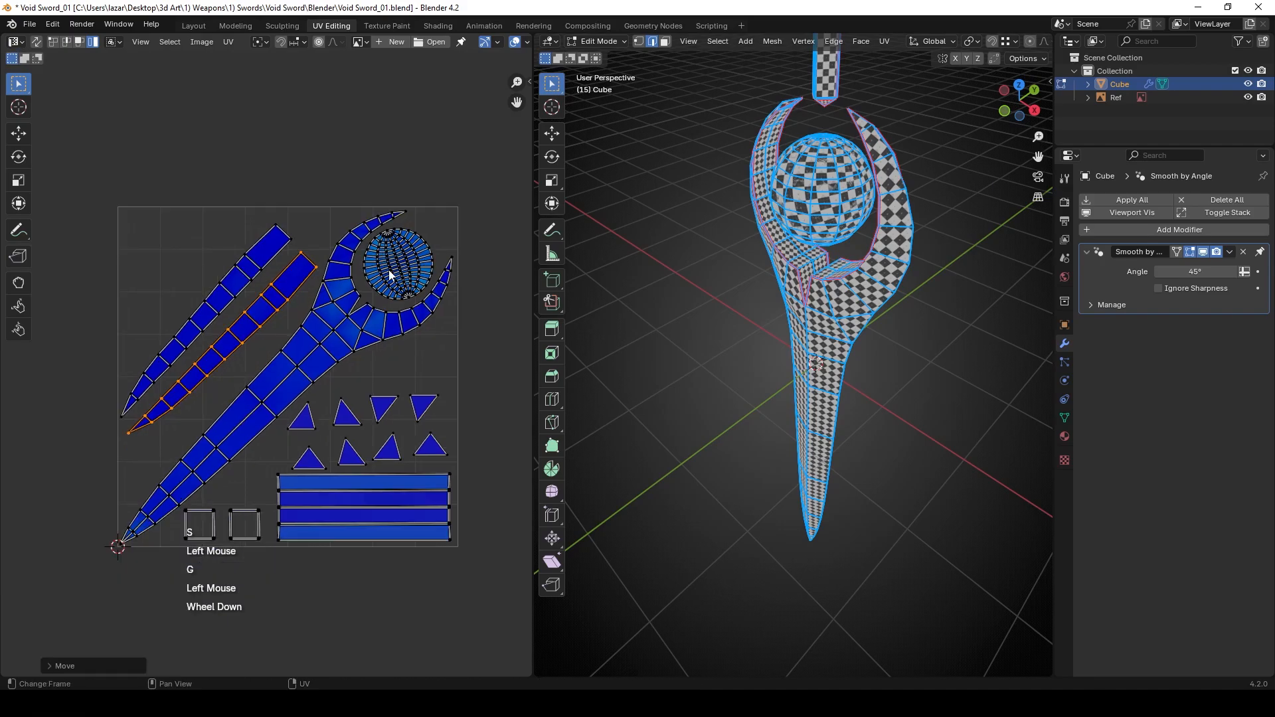
left_click(433, 374)
Leave mesh editing and examine the checker pattern on the sword's guard, sphere and blade for even texel size.
middle_click_drag(753, 216, 805, 205)
middle_click_drag(805, 204, 755, 315, "shift")
scroll(770, 274, "up", 1)
key("Tab")
scroll(779, 252, "up", 2)
scroll(755, 315, "down", 2)
left_click(770, 217)
middle_click_drag(770, 217, 755, 390)
scroll(751, 376, "down", 1, "shift")
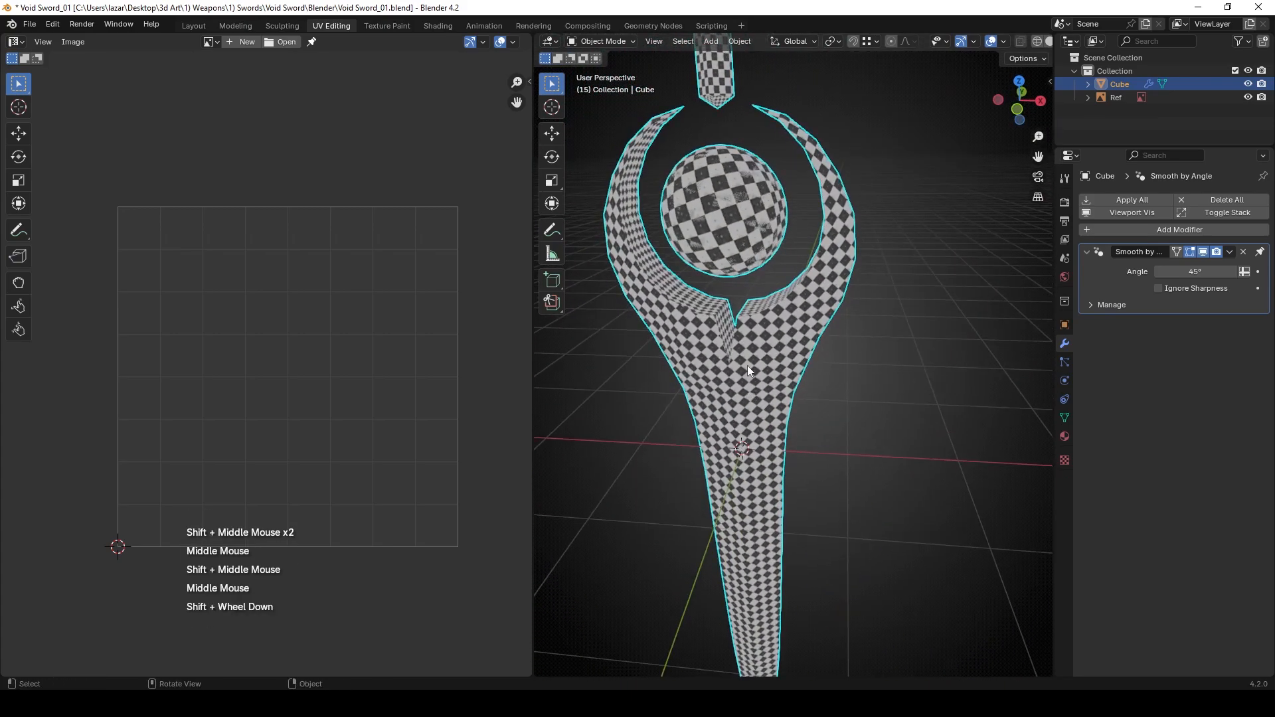
scroll(737, 352, "down", 1)
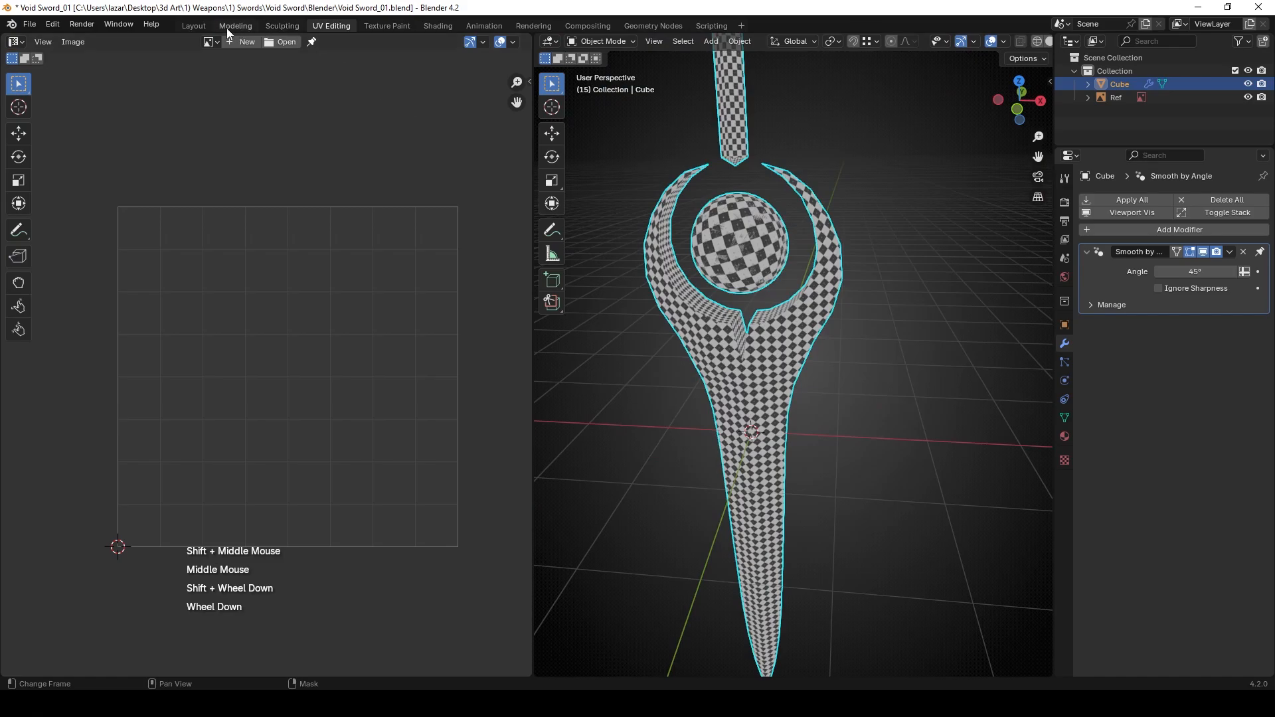
Switch to the Layout workspace and open the sword mesh for editing.
left_click(193, 25)
middle_click_drag(576, 237, 538, 263)
scroll(516, 236, "up", 2)
scroll(525, 215, "down", 1)
scroll(541, 273, "up", 1)
left_click(727, 360)
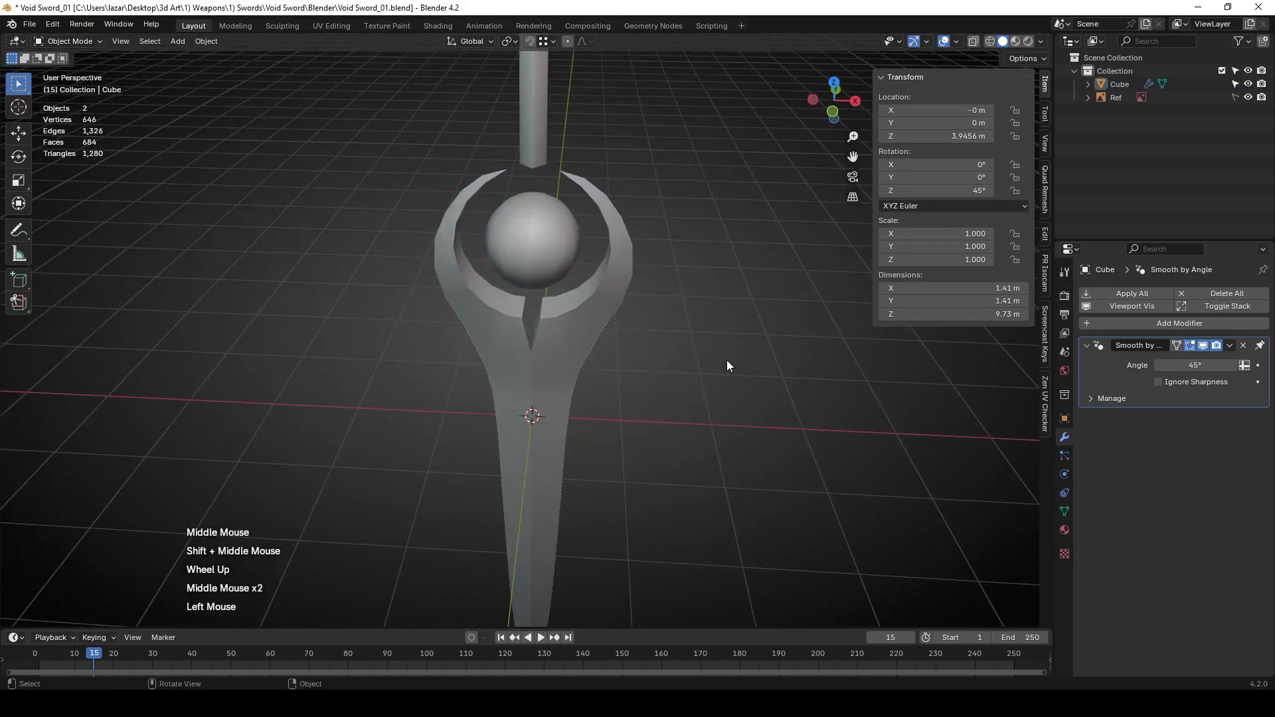
left_click(532, 241)
key("Tab")
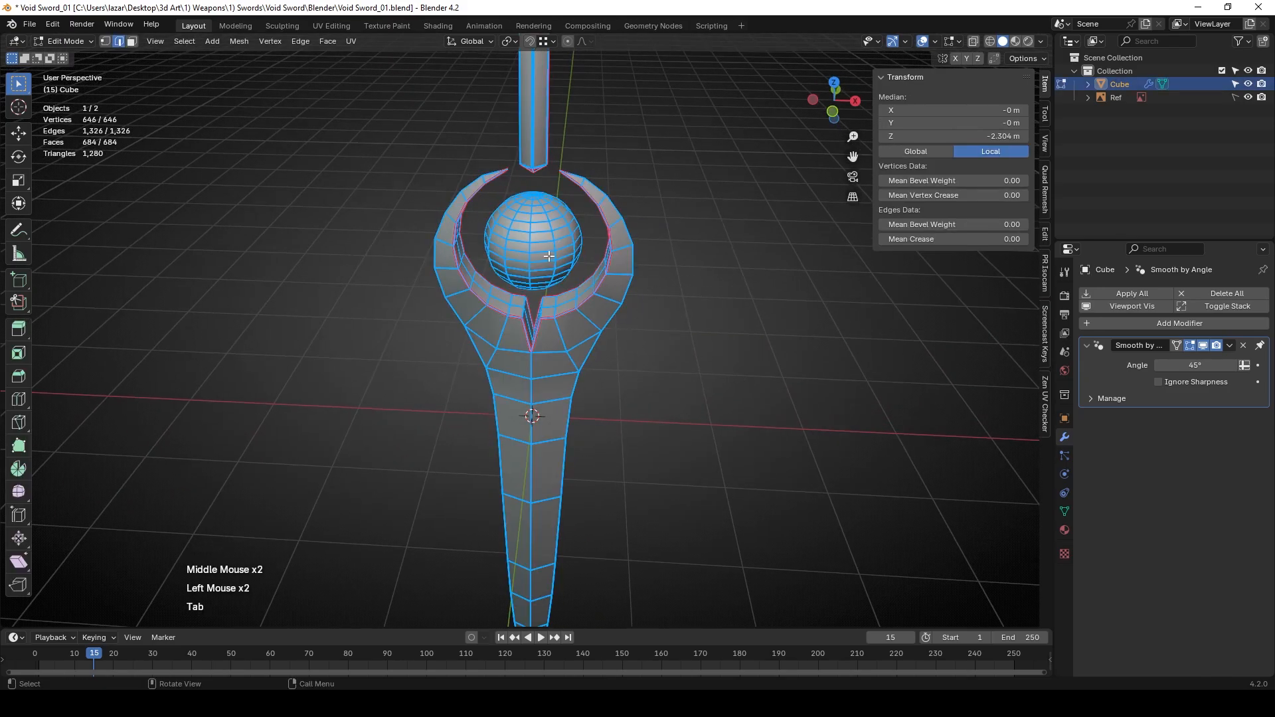
Try to rotate the sphere 90° about the global Z axis with a guard edge also selected, and undo it.
left_click(656, 294)
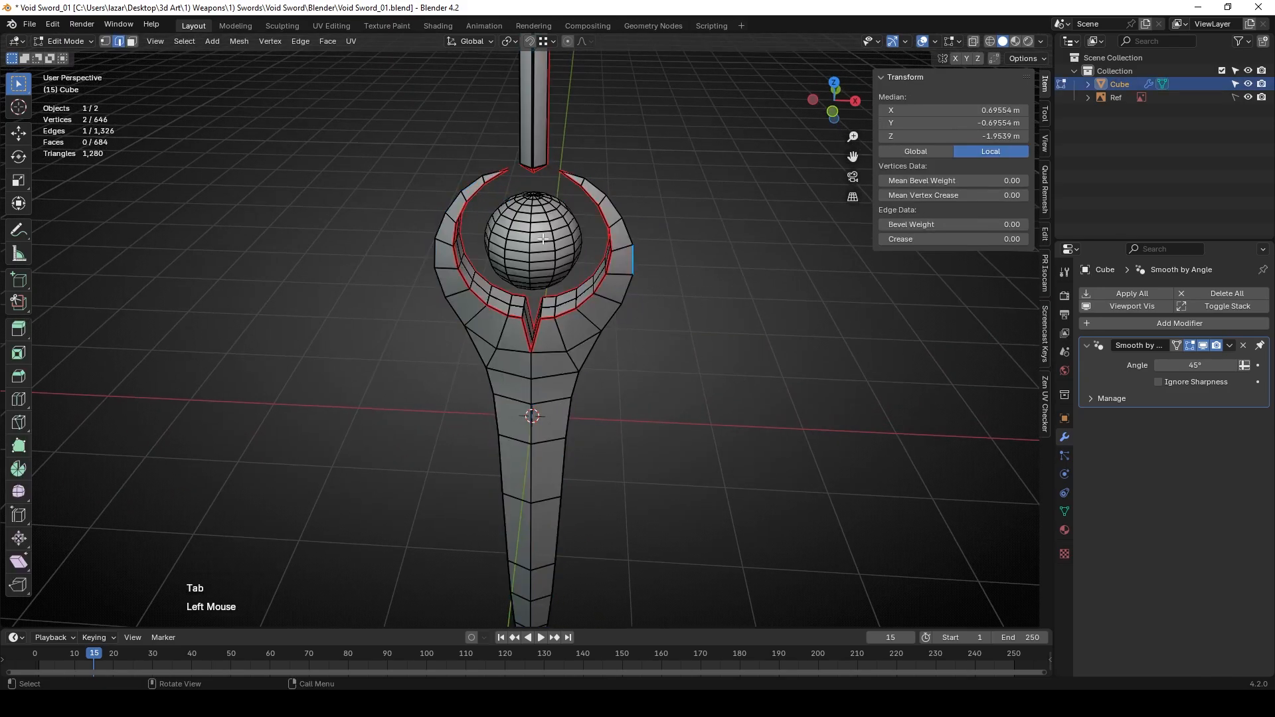
key("l")
key("r")
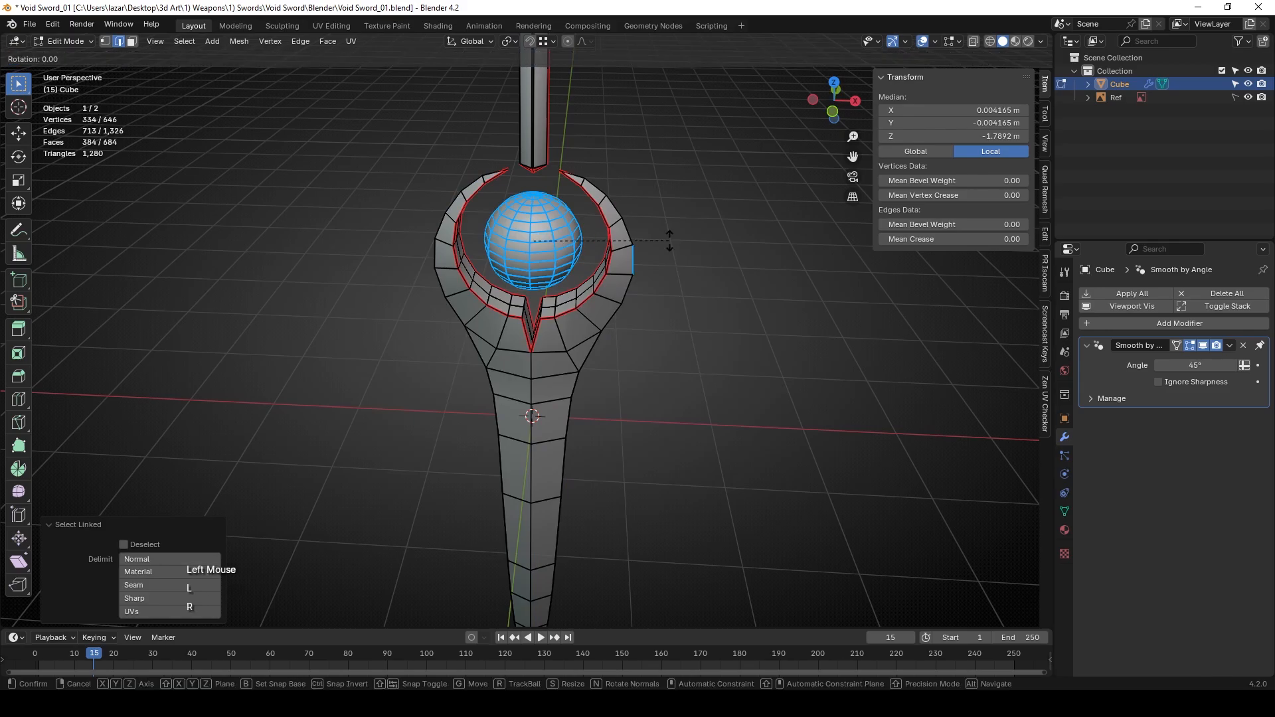
key("z")
key("KP_9")
key("KP_0")
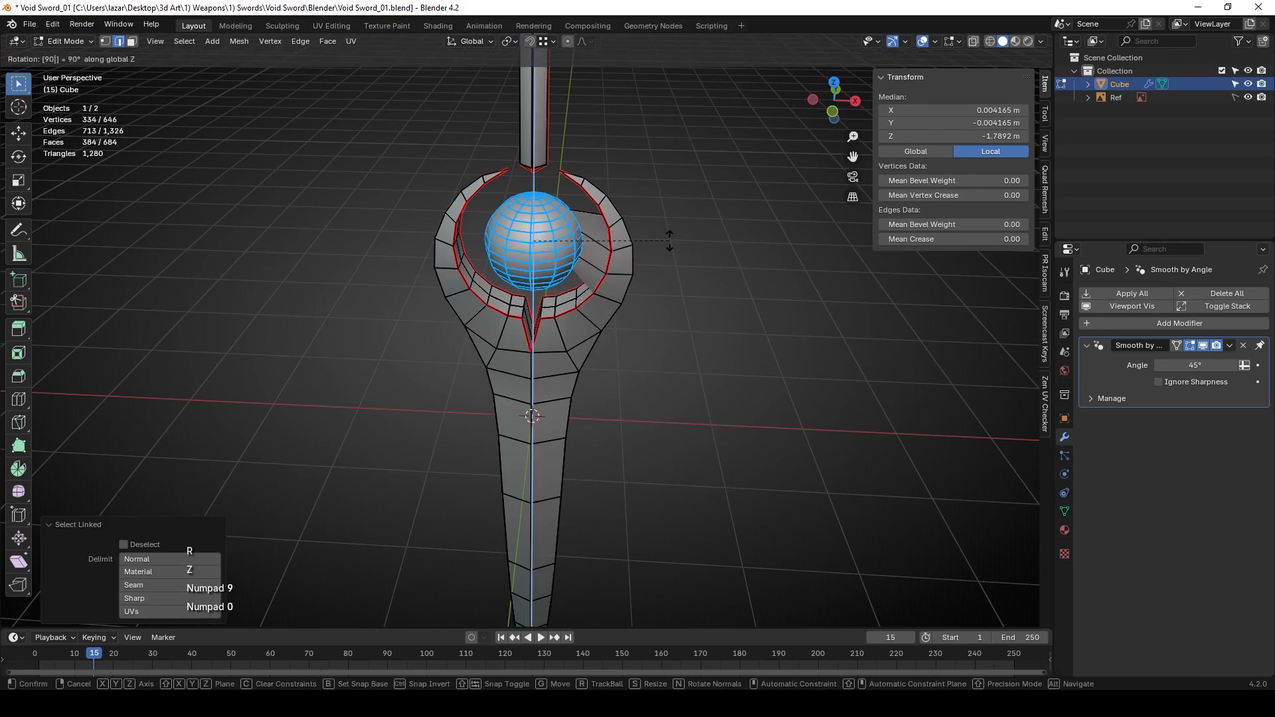
key("KP_Enter")
middle_click_drag(669, 240, 823, 239)
scroll(691, 251, "up", 2)
key("ctrl+z")
Select only the sphere's linked geometry, rotate it 90° about the global Z axis, and return to Object Mode.
left_click(823, 239)
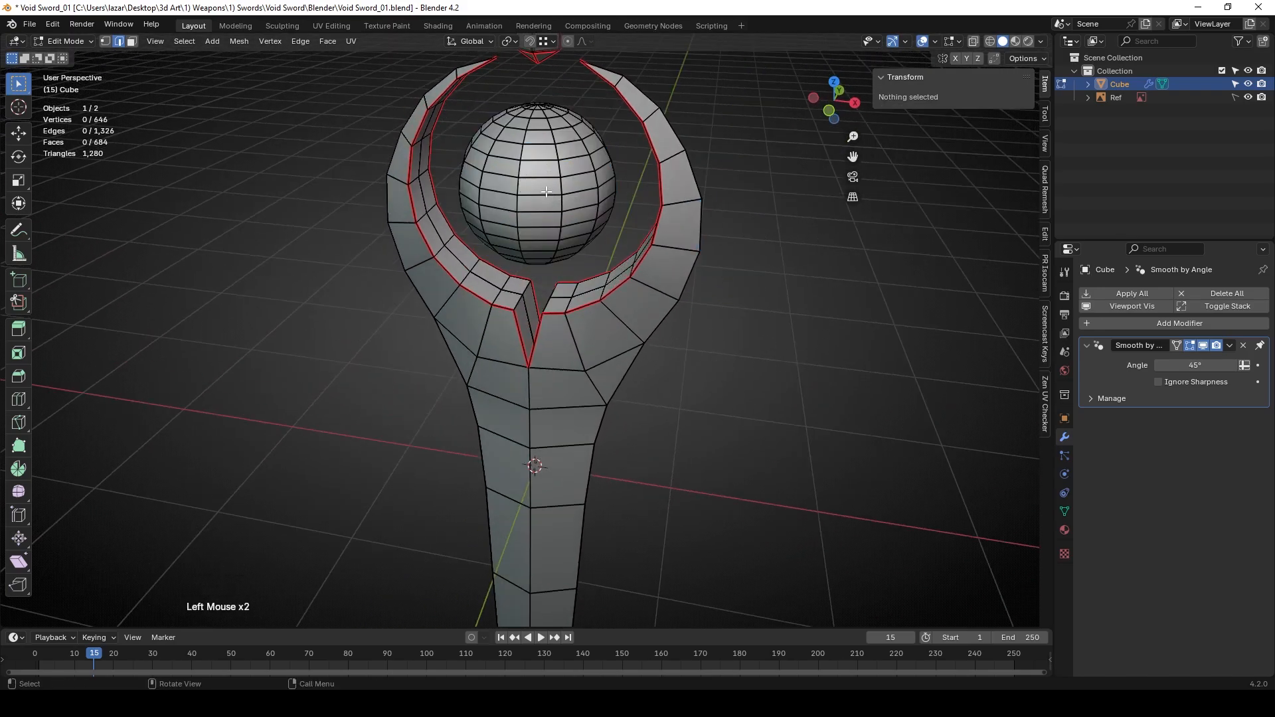
key("l")
mouse_move(706, 217)
middle_mouse_down()
mouse_move(998, 217)
mouse_move(725, 216)
middle_mouse_up()
key("r")
key("z")
key("KP_9")
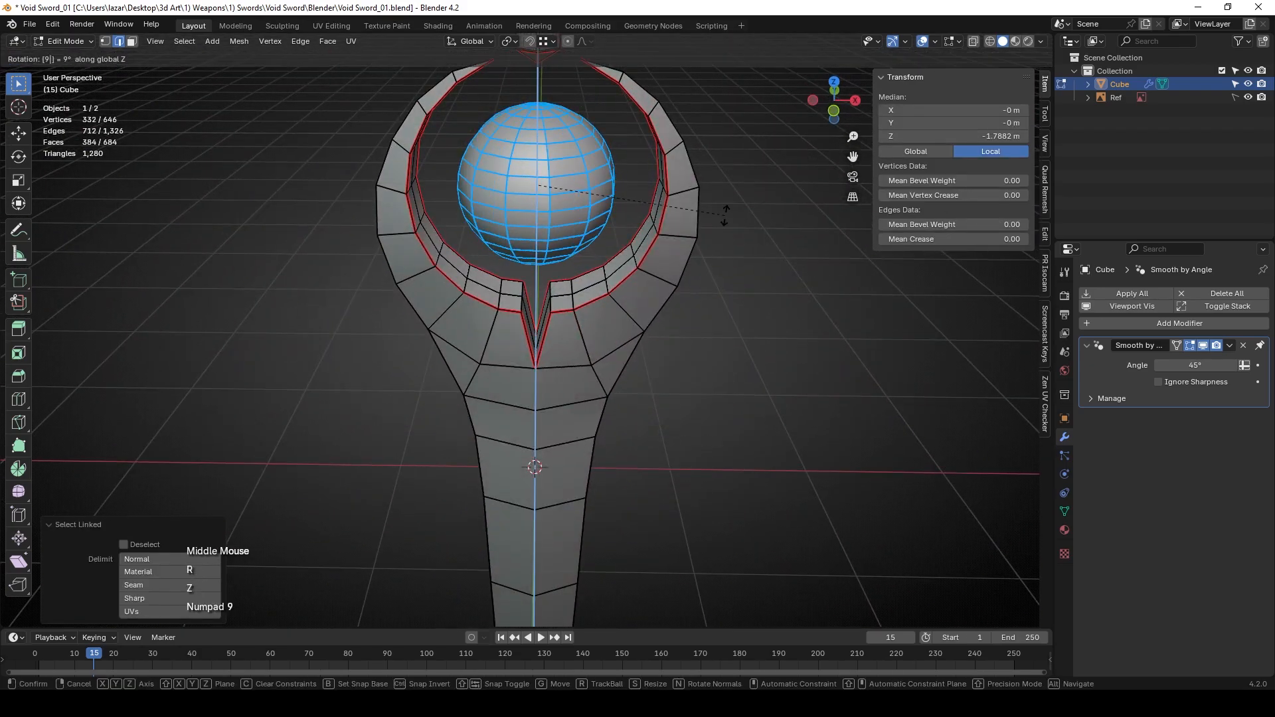
key("KP_0")
key("KP_Enter")
key("Tab")
Inspect the sphere's shading and the whole sword from several angles.
left_click(738, 273)
middle_click_drag(738, 274, 513, 197)
mouse_move(531, 153)
middle_mouse_down()
mouse_move(632, 169)
mouse_move(547, 165)
middle_mouse_up()
left_click(547, 165)
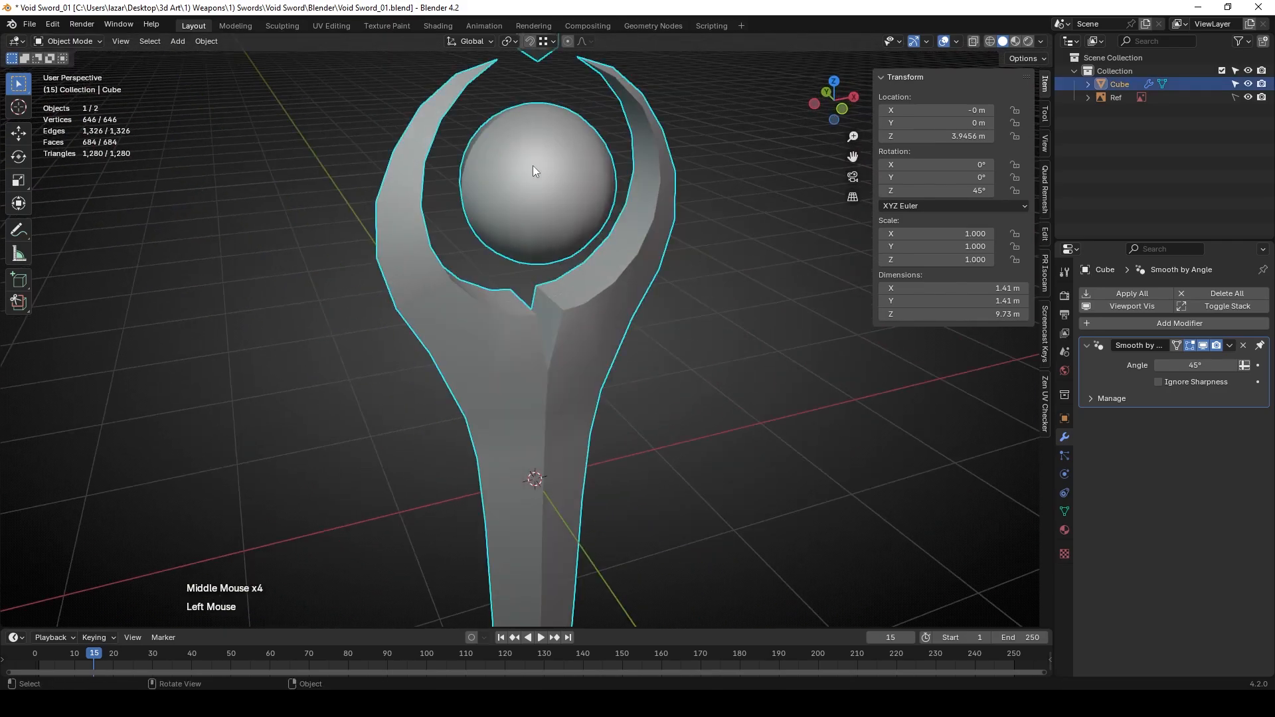
scroll(541, 199, "down", 2)
middle_click_drag(652, 245, 576, 207)
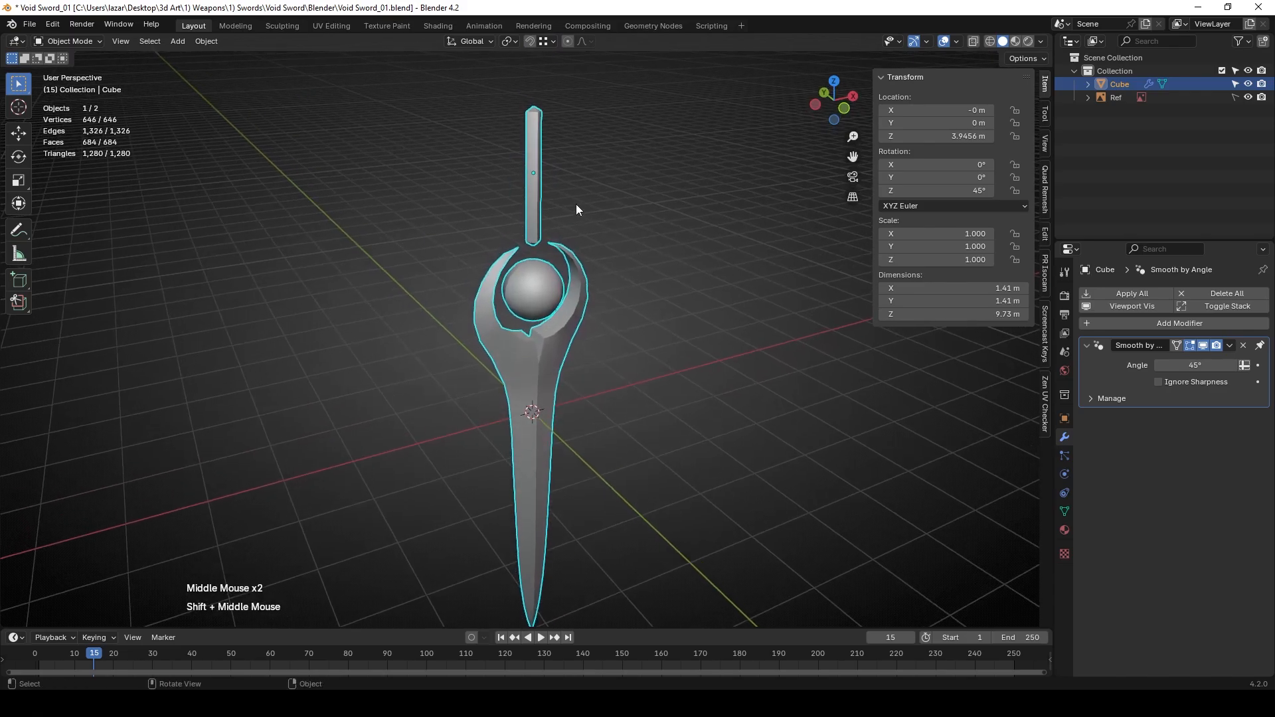
left_click(636, 189)
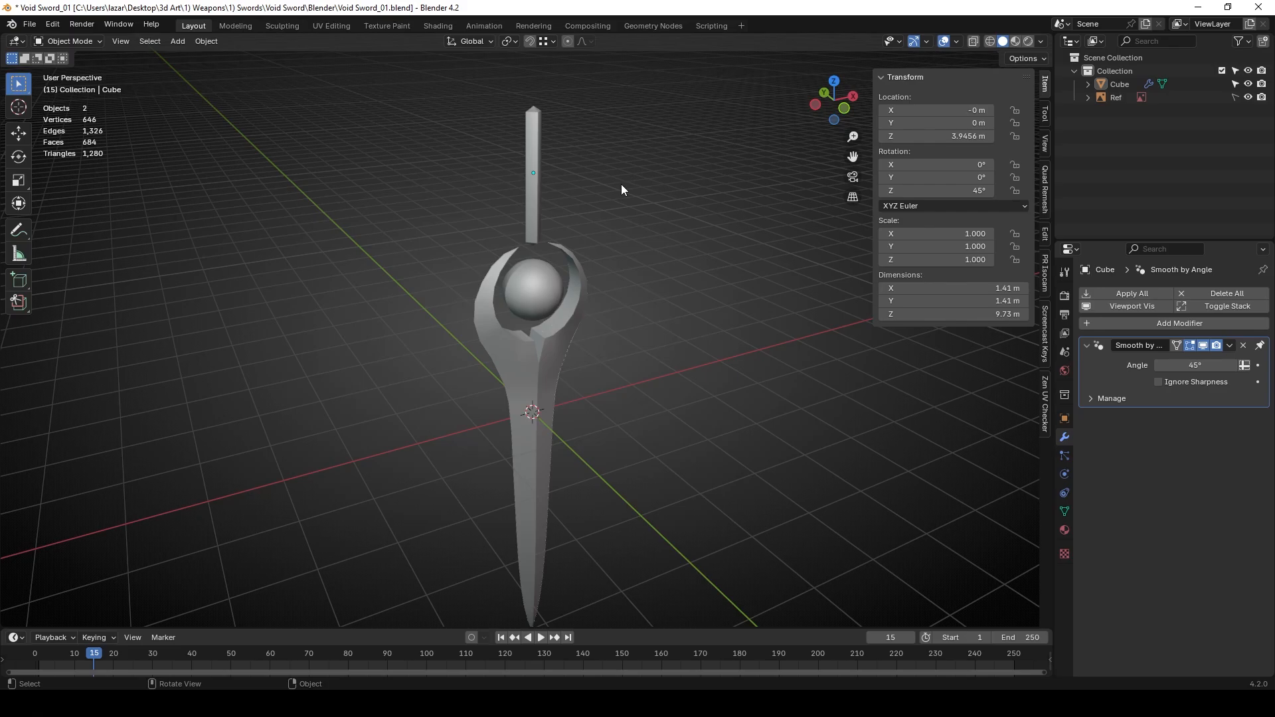
Edit the sword mesh and snap the 3D cursor to the middle of the combined handle and sphere selection.
left_click(561, 211)
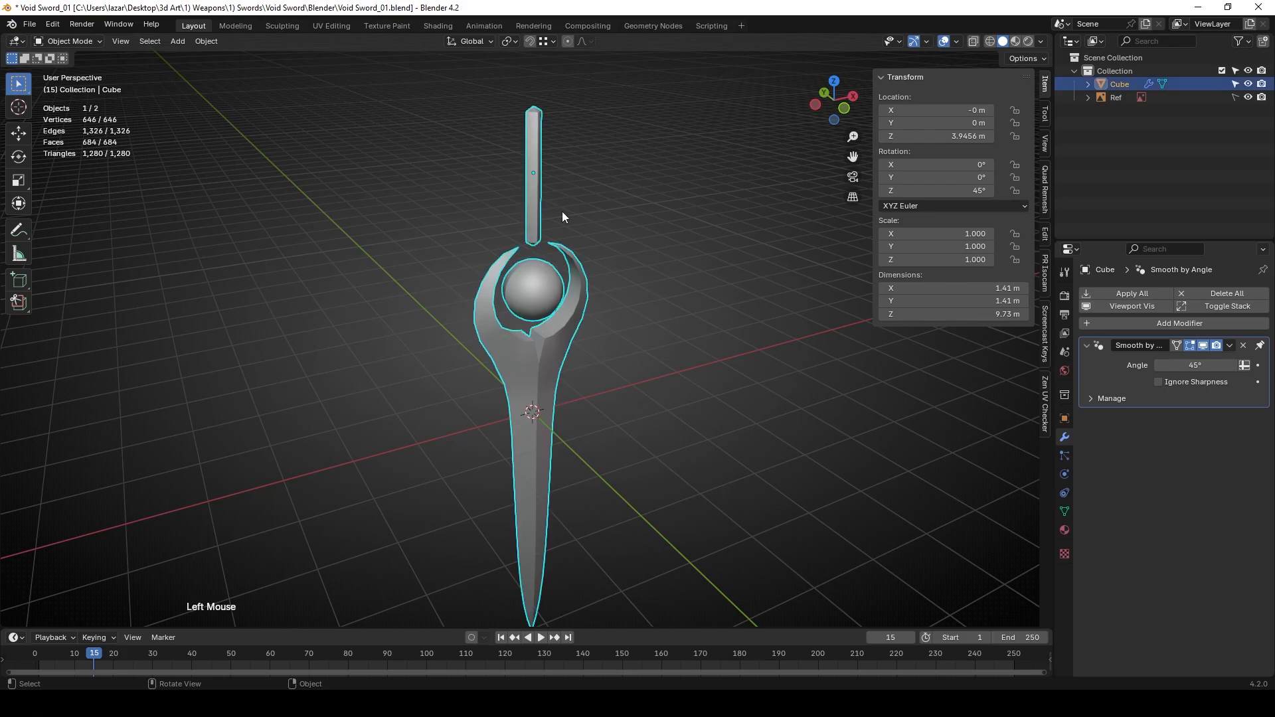
key("Tab")
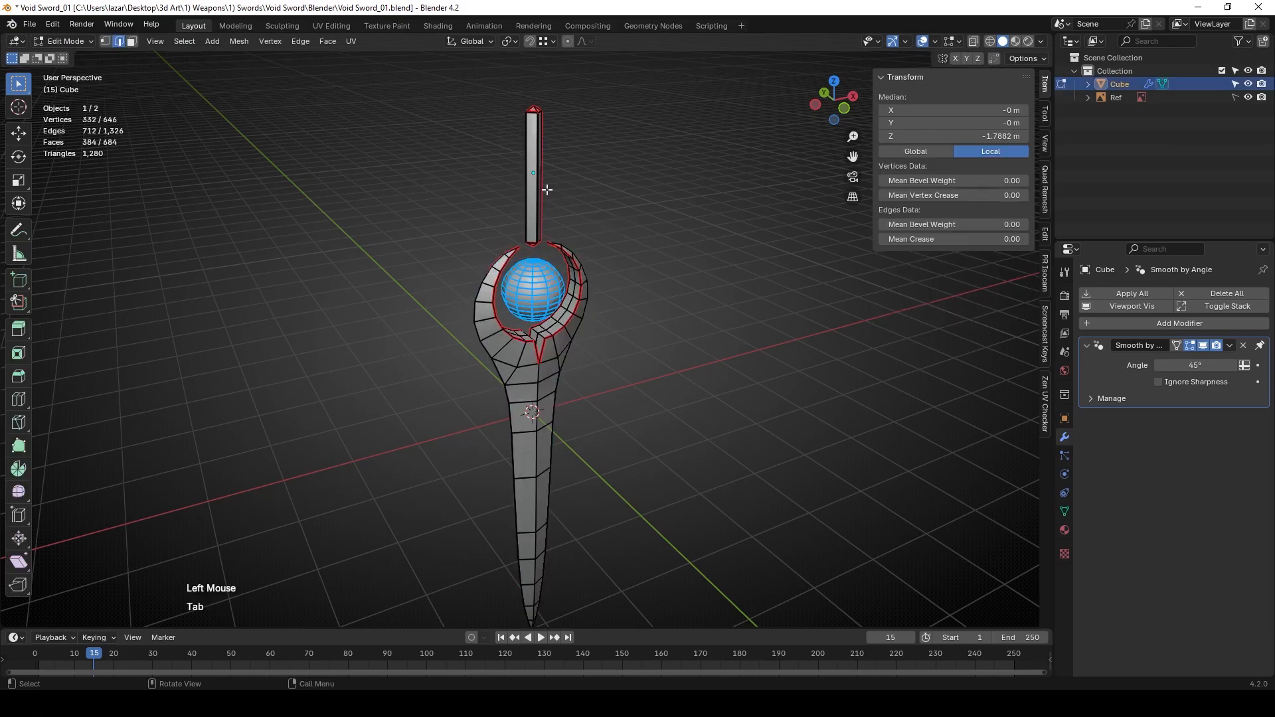
key("l")
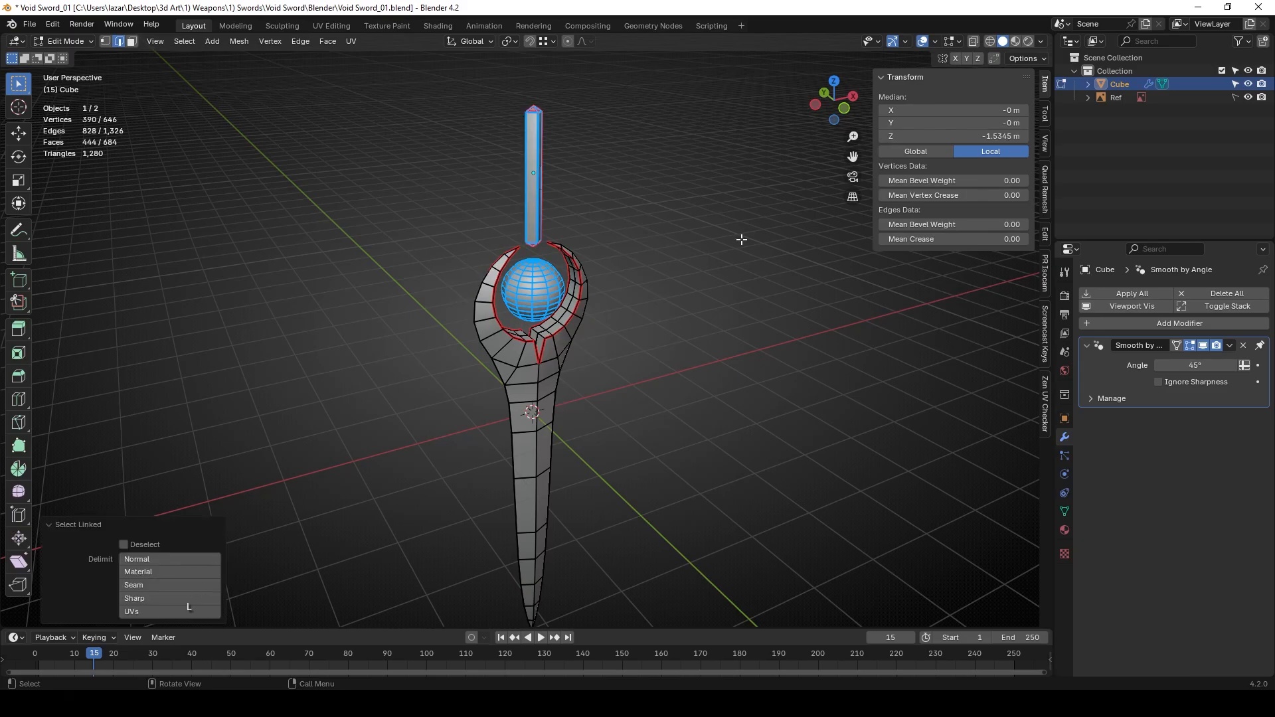
key("shift+s")
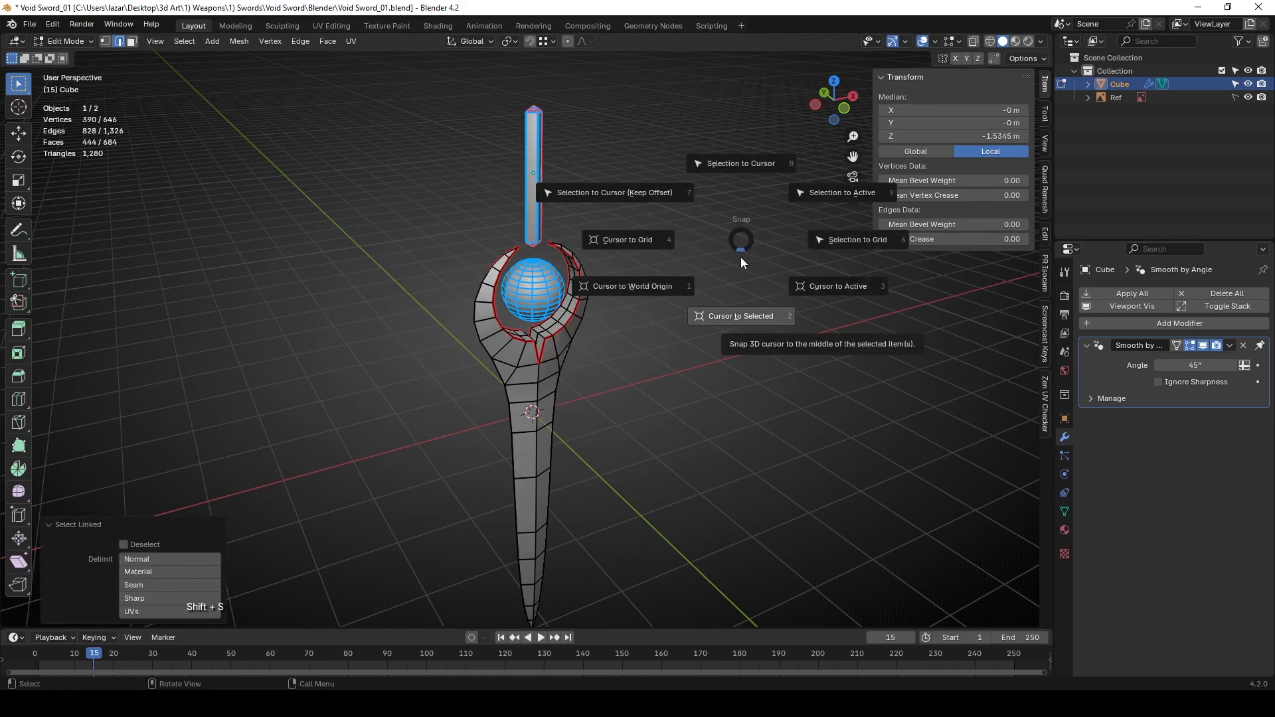
left_click(734, 316)
middle_click_drag(633, 265, 587, 196)
Select only the handle's linked geometry and snap the 3D cursor to its middle.
left_click(625, 221)
key("l")
left_click(631, 193)
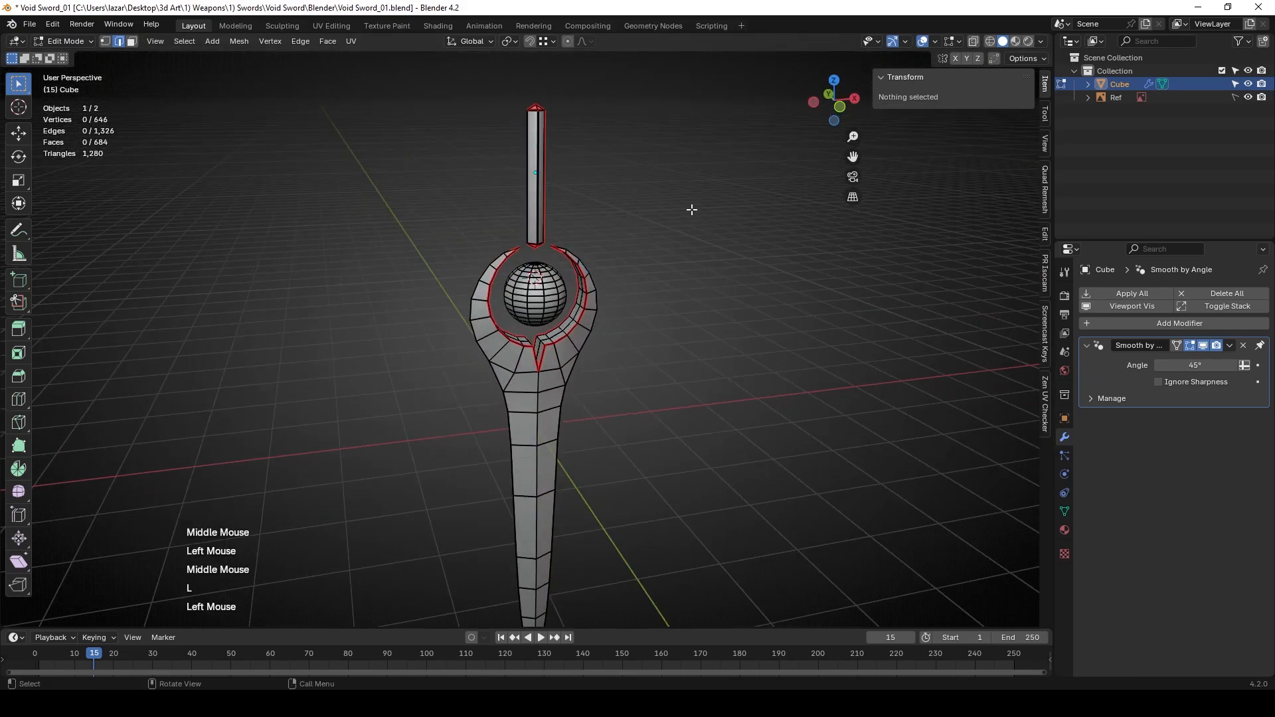
key("l")
key("shift+s")
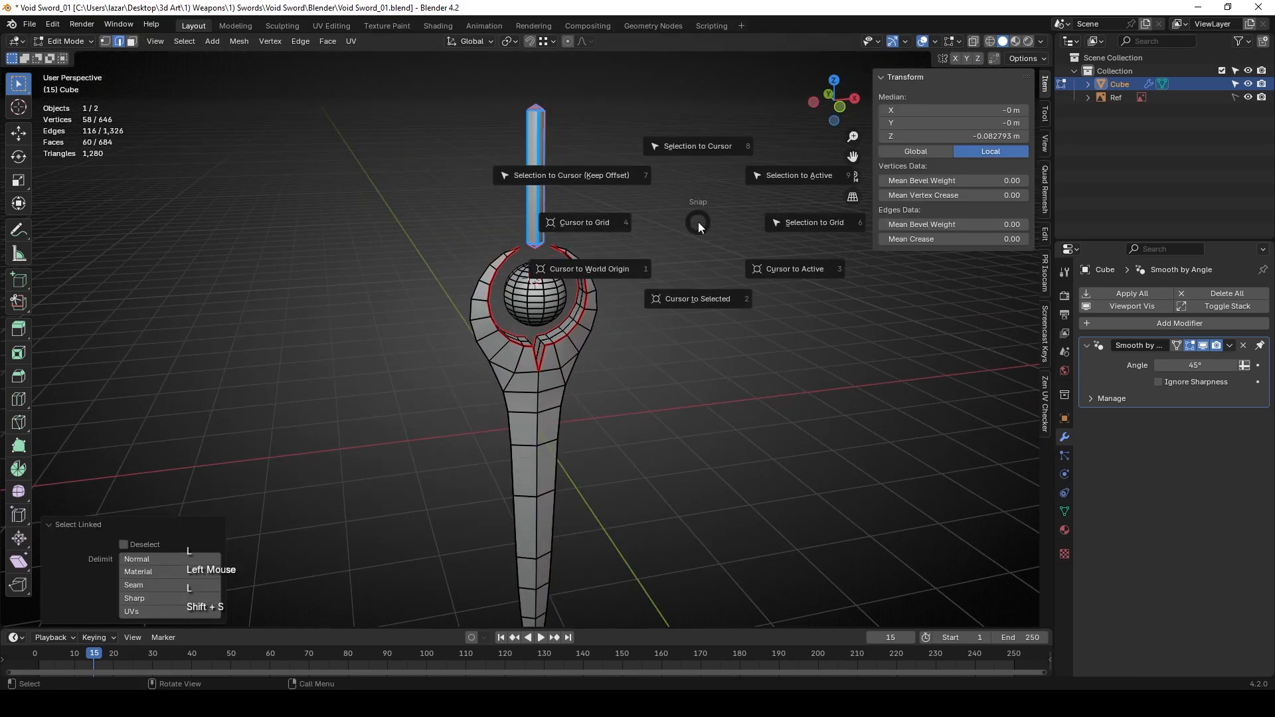
left_click(702, 299)
middle_click_drag(572, 217, 558, 185)
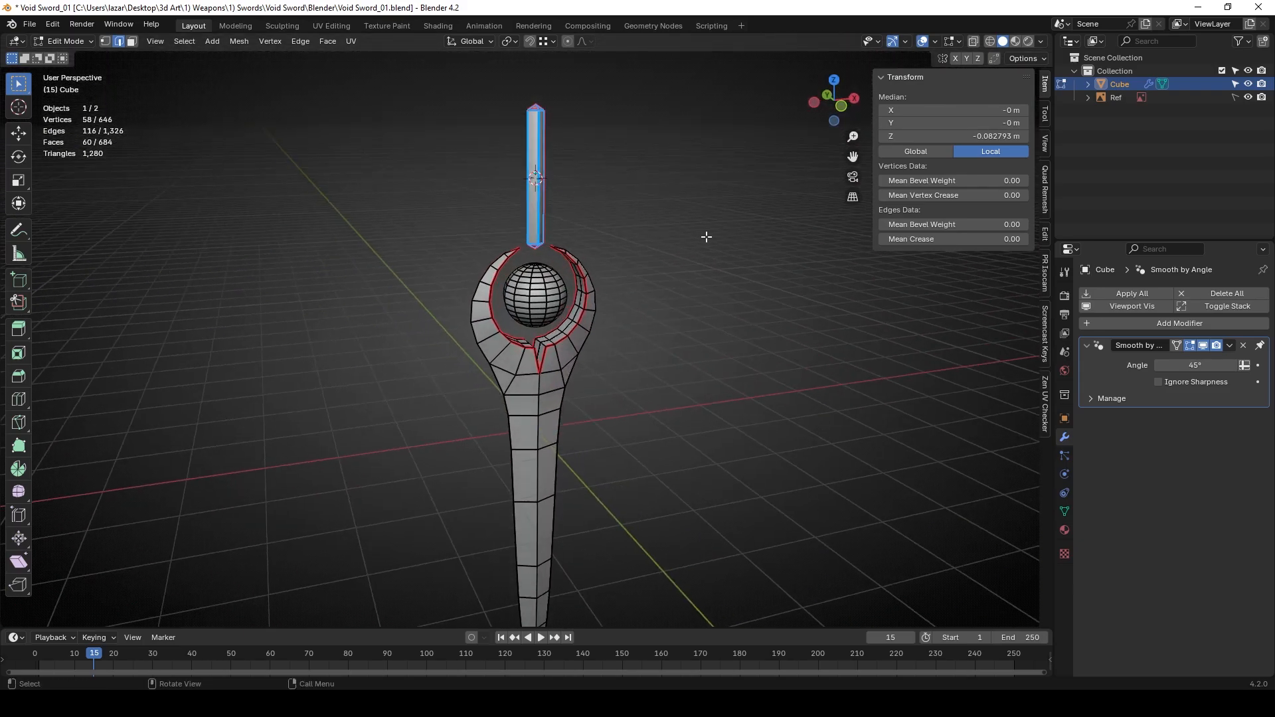
Return to Object Mode and set the sword's origin to the 3D cursor at the handle.
right_click(540, 155)
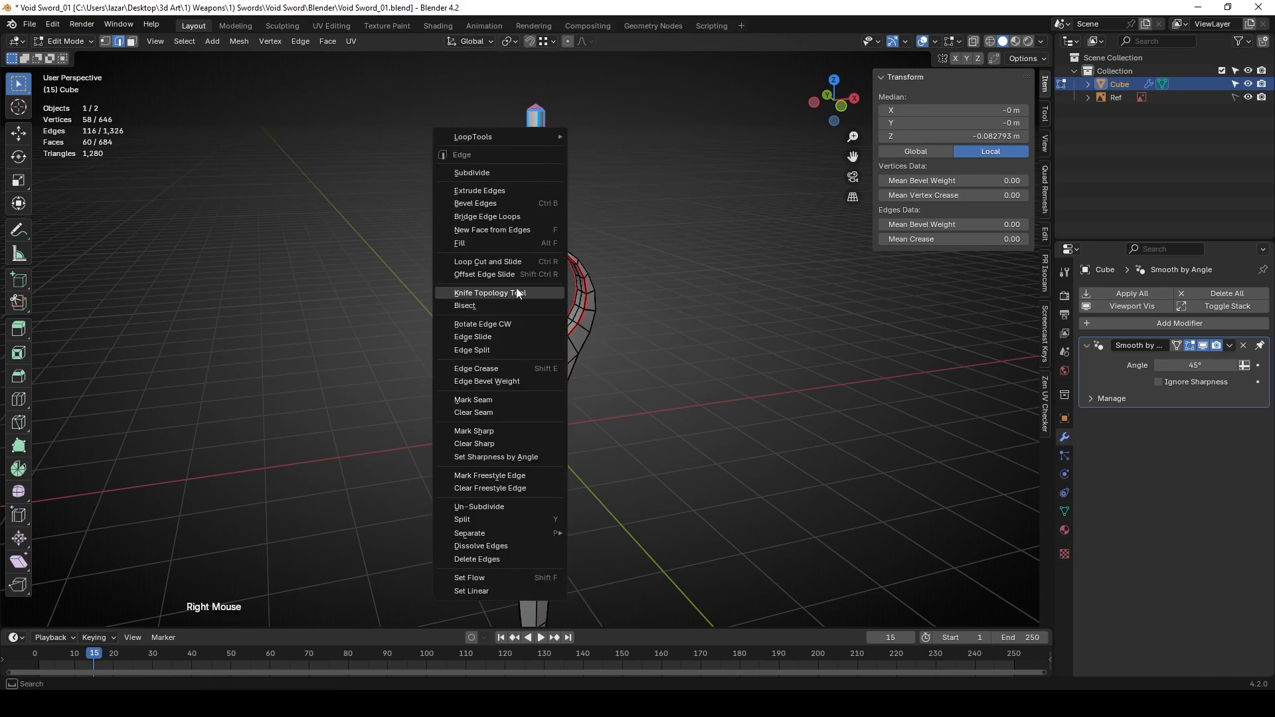
right_click(535, 200)
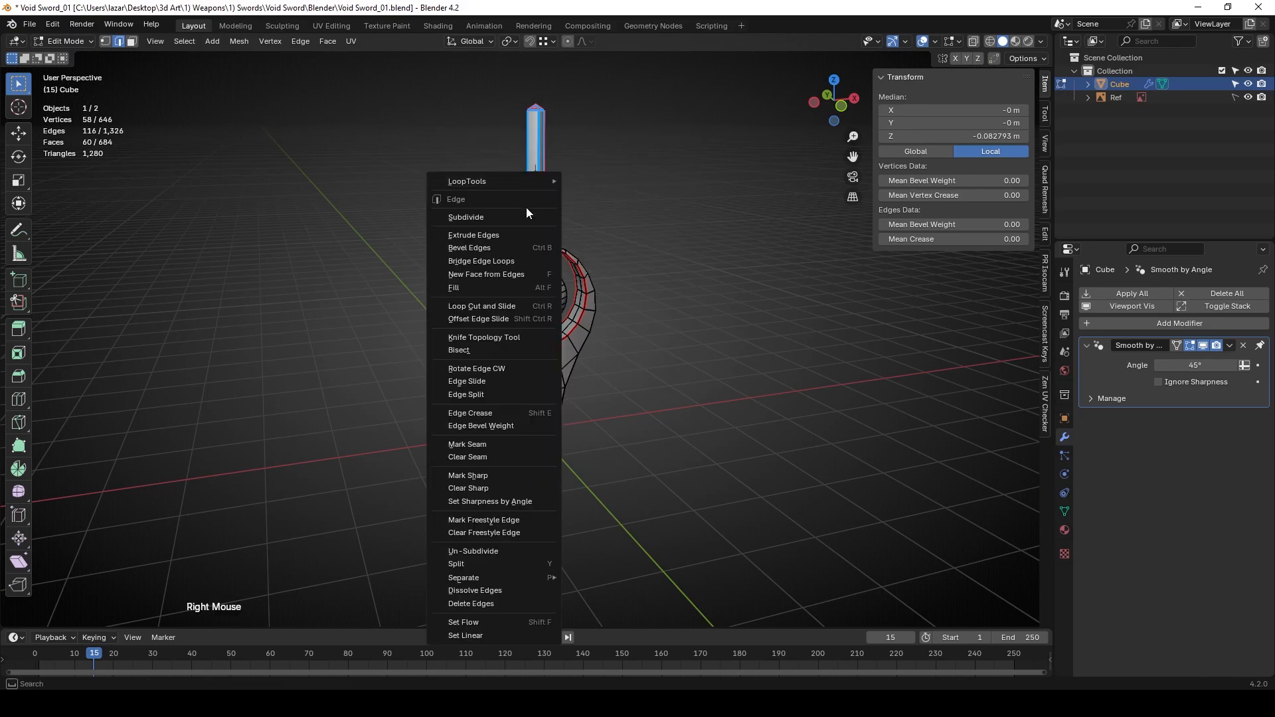
middle_click_drag(683, 256, 584, 231)
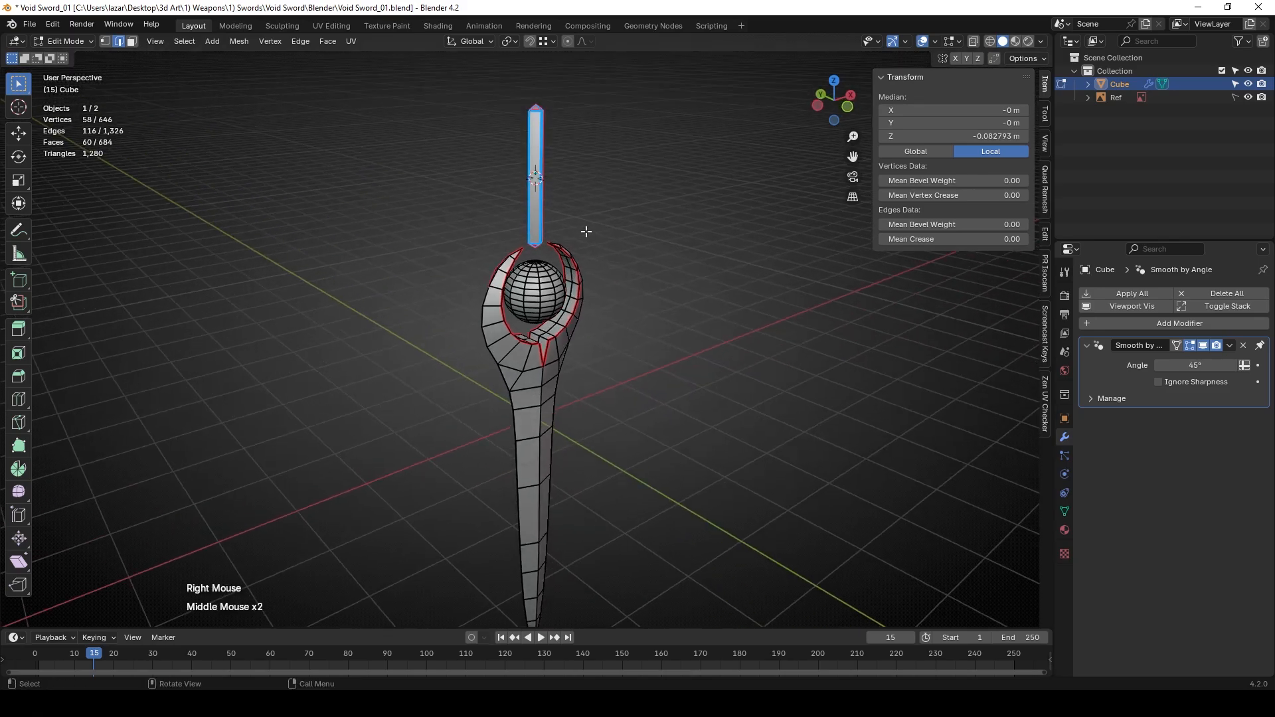
key("Tab")
right_click(540, 182)
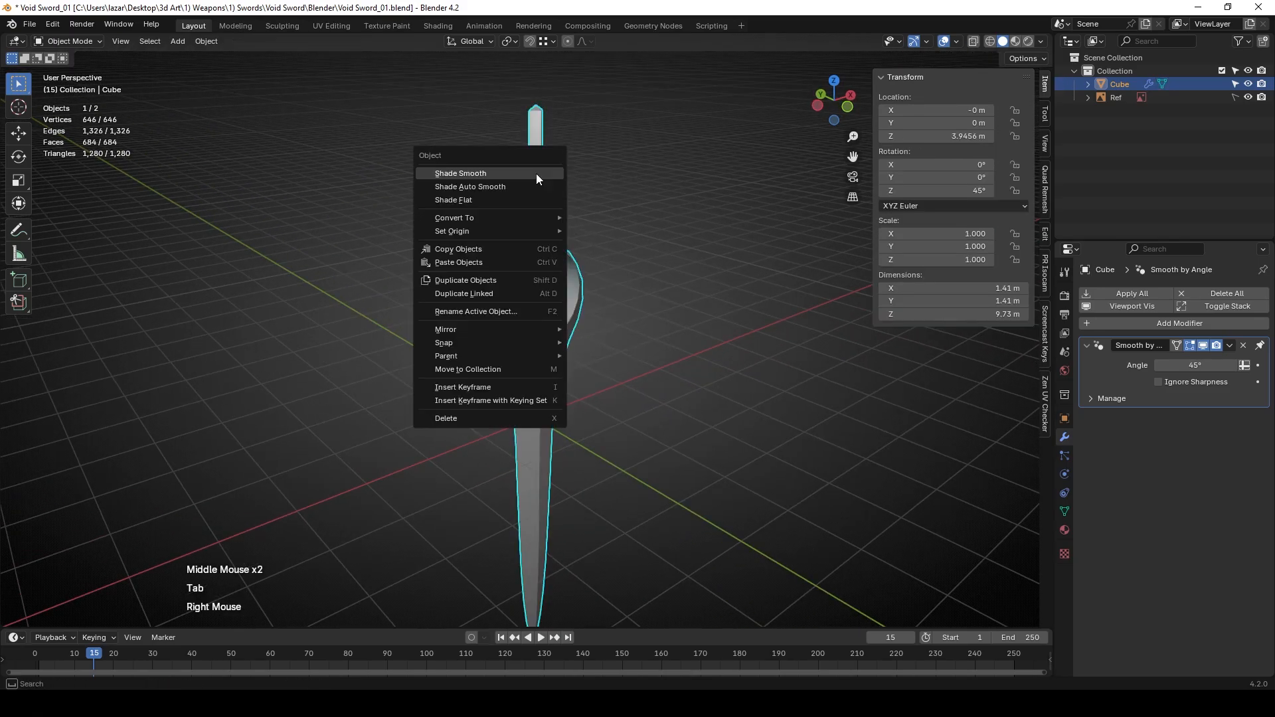
mouse_move(520, 232)
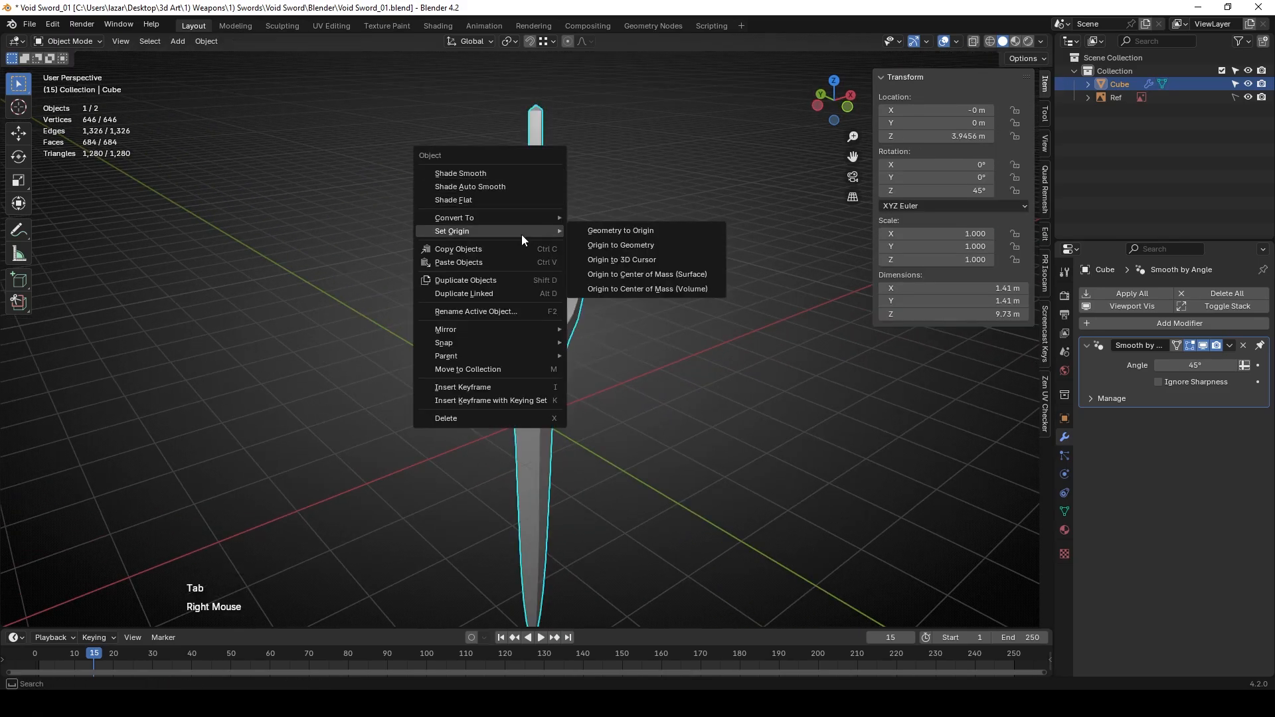
left_click(644, 259)
left_click(624, 197)
left_click(549, 206)
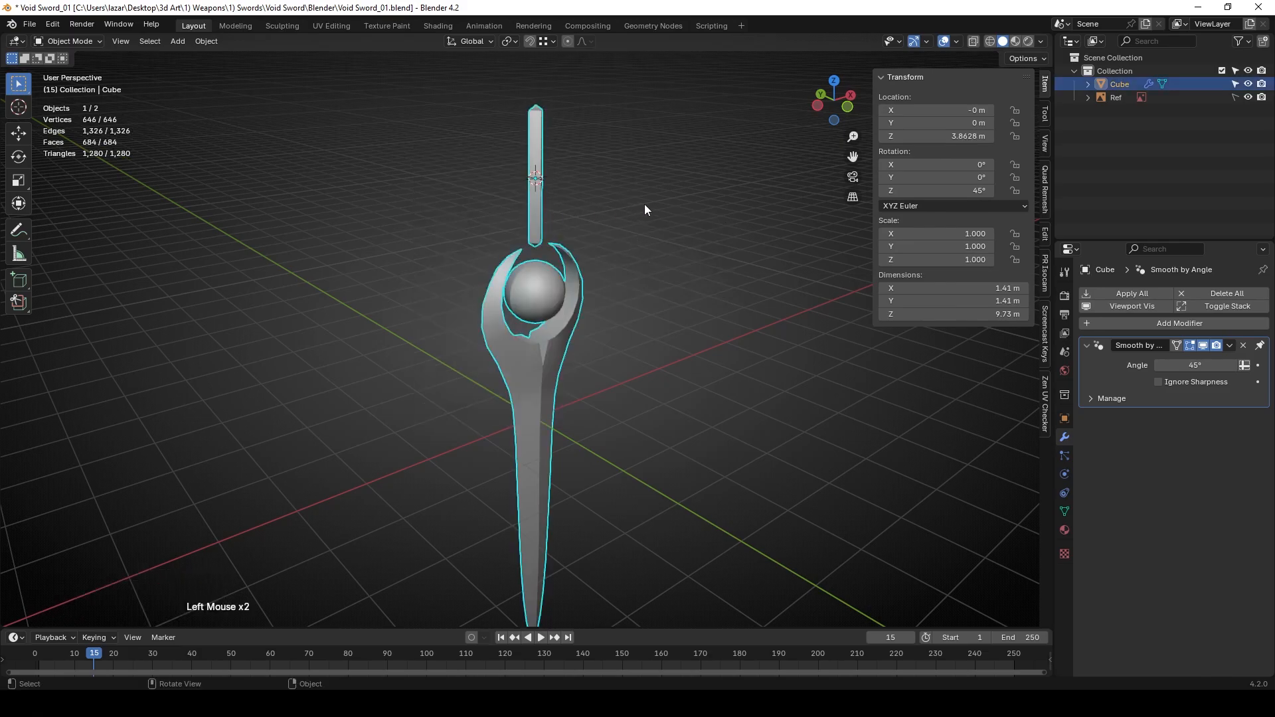
Try moving the sword freely to check its origin, cancel the move, and deselect the sword.
middle_click_drag(644, 210, 606, 191)
key("g")
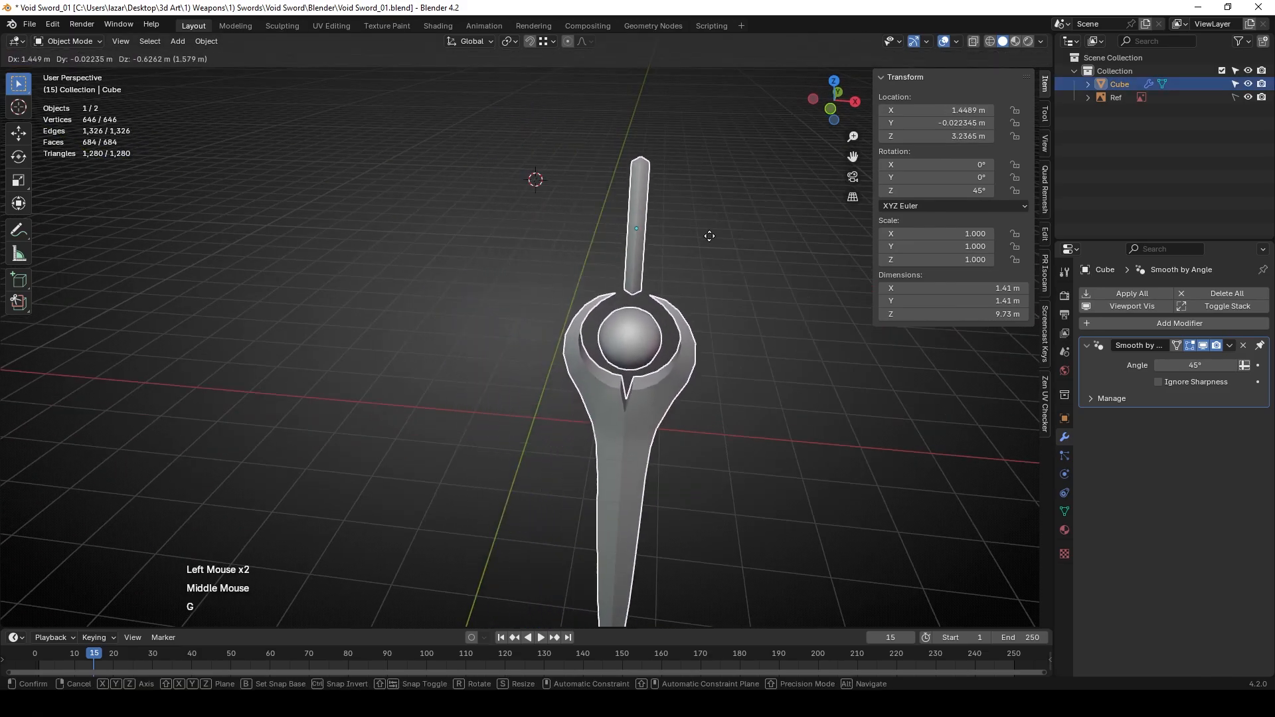
right_click(710, 236)
scroll(635, 275, "down", 2)
middle_click_drag(635, 275, 669, 316)
left_click(630, 357)
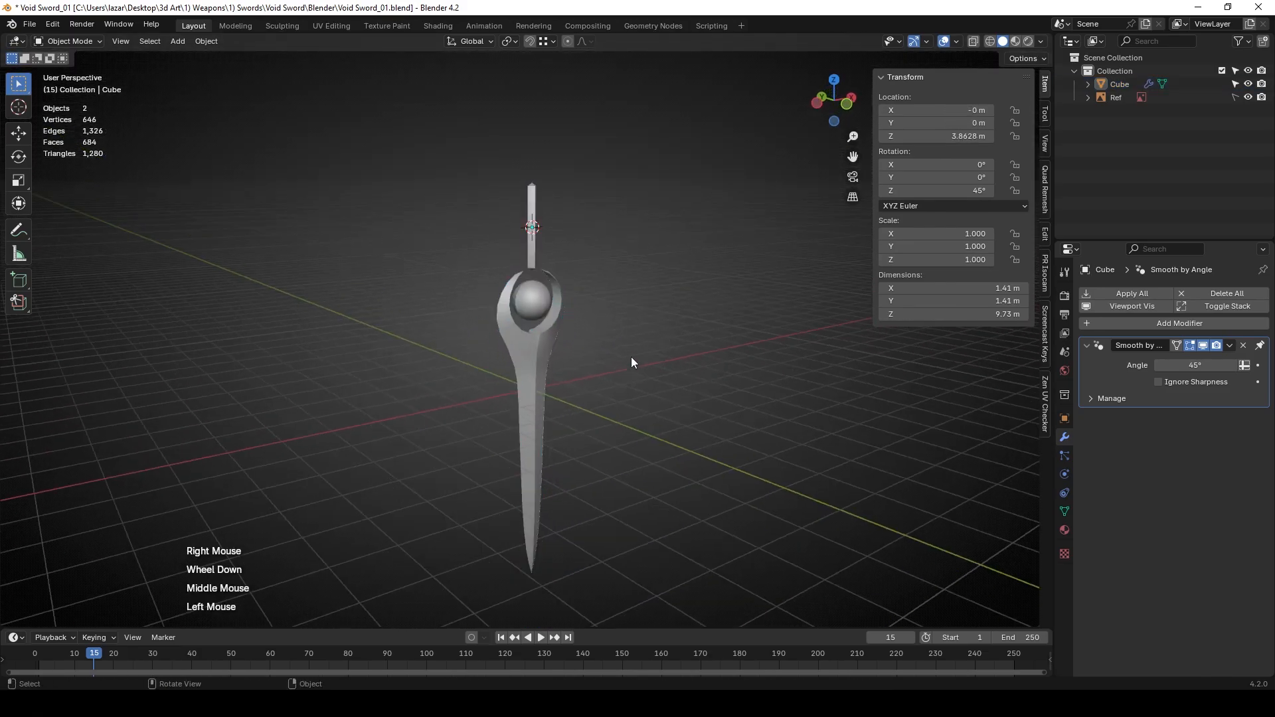